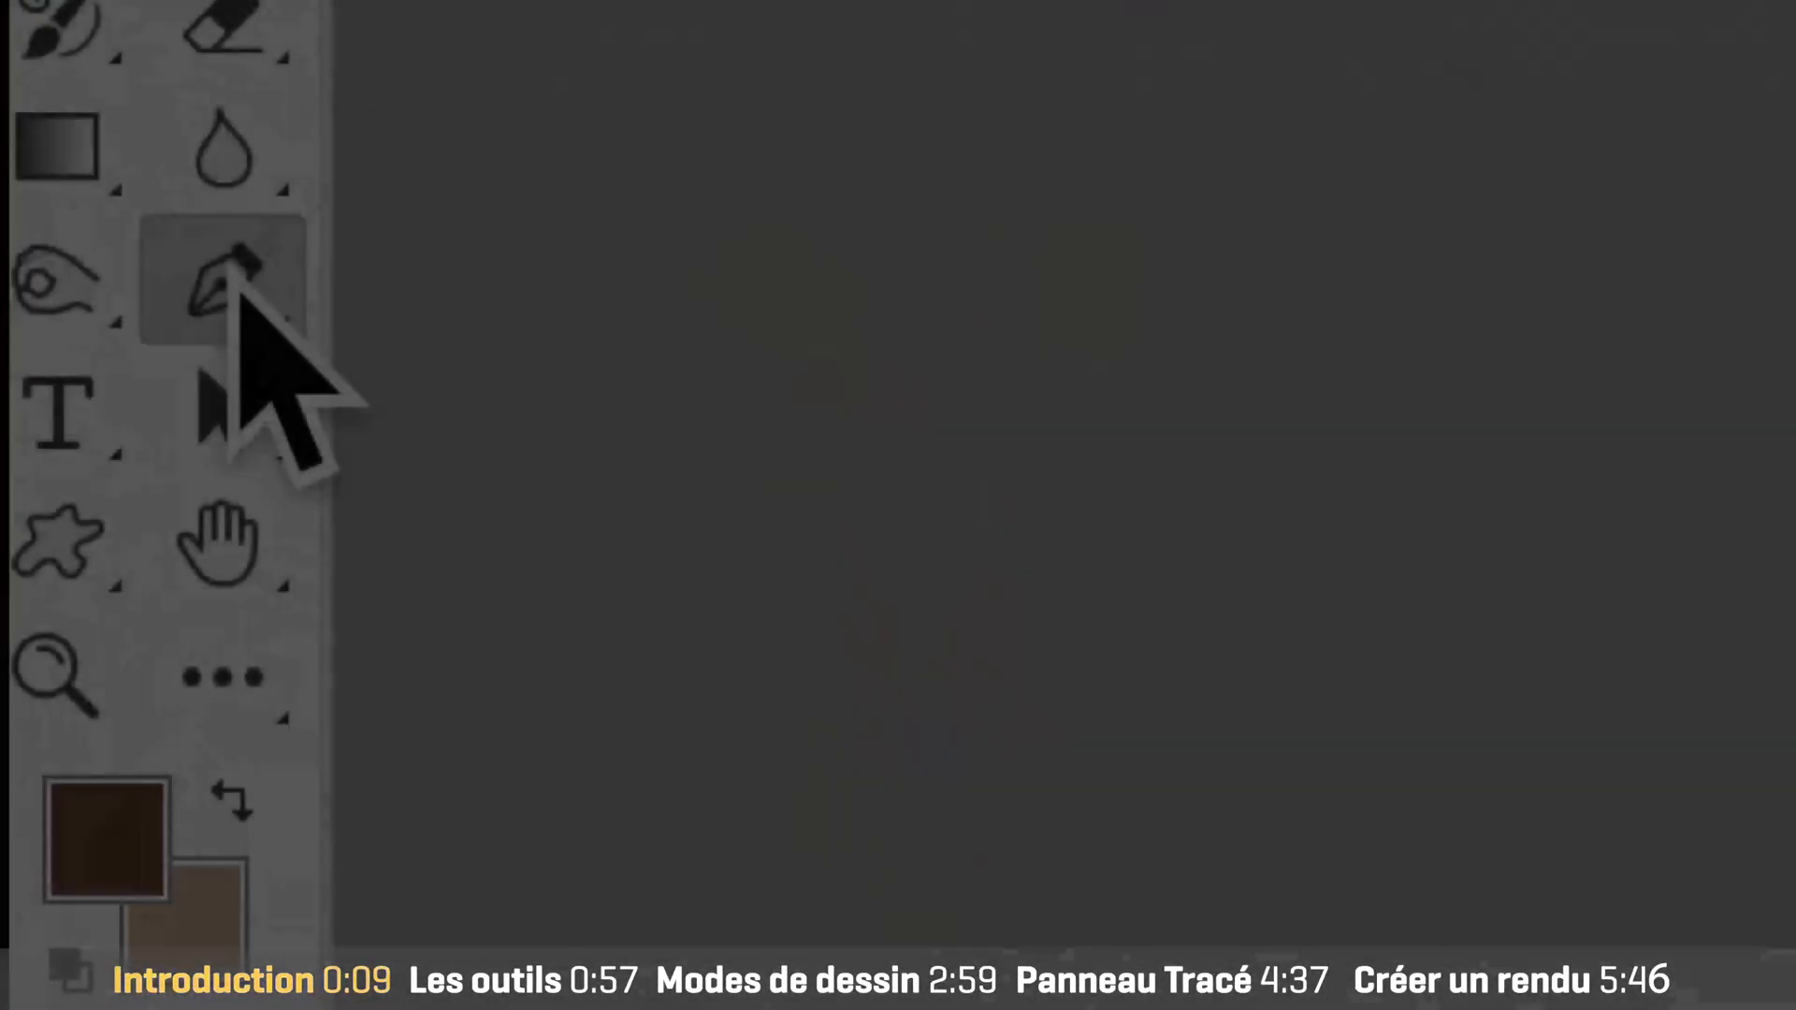
{"action": "left_click", "coordinate": [239, 285]}
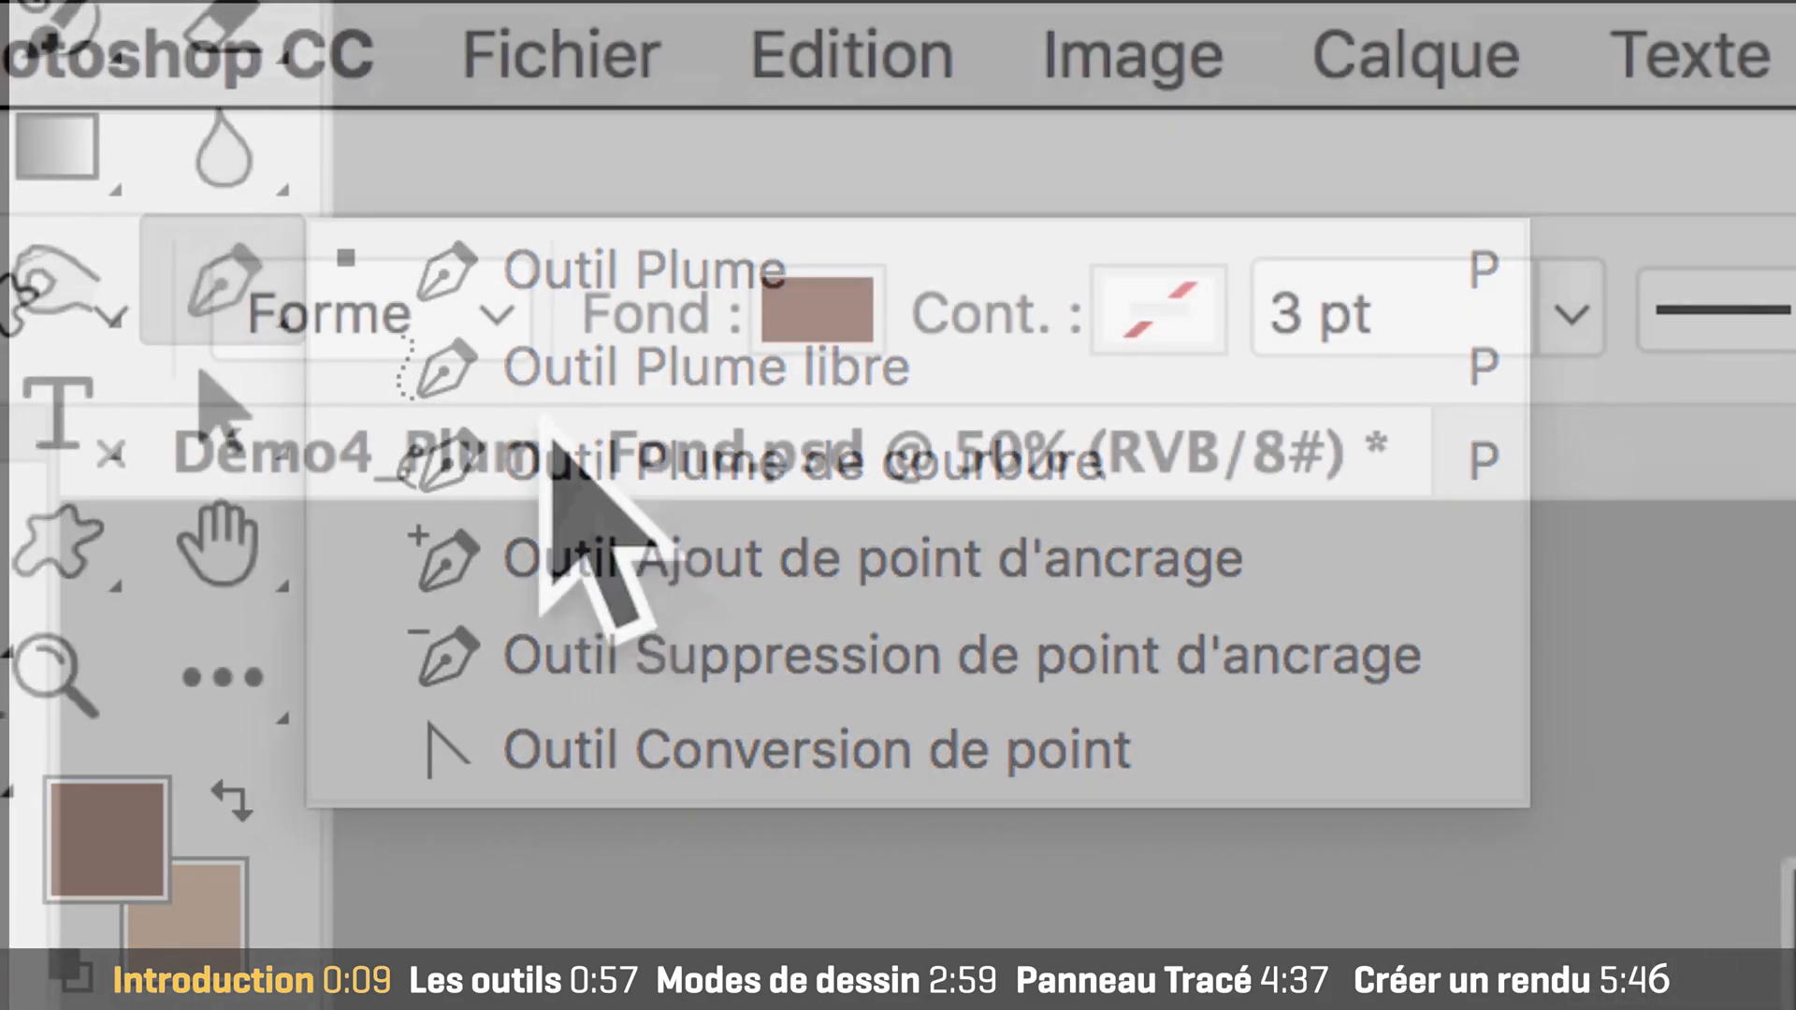
{"action": "left_click", "coordinate": [493, 312]}
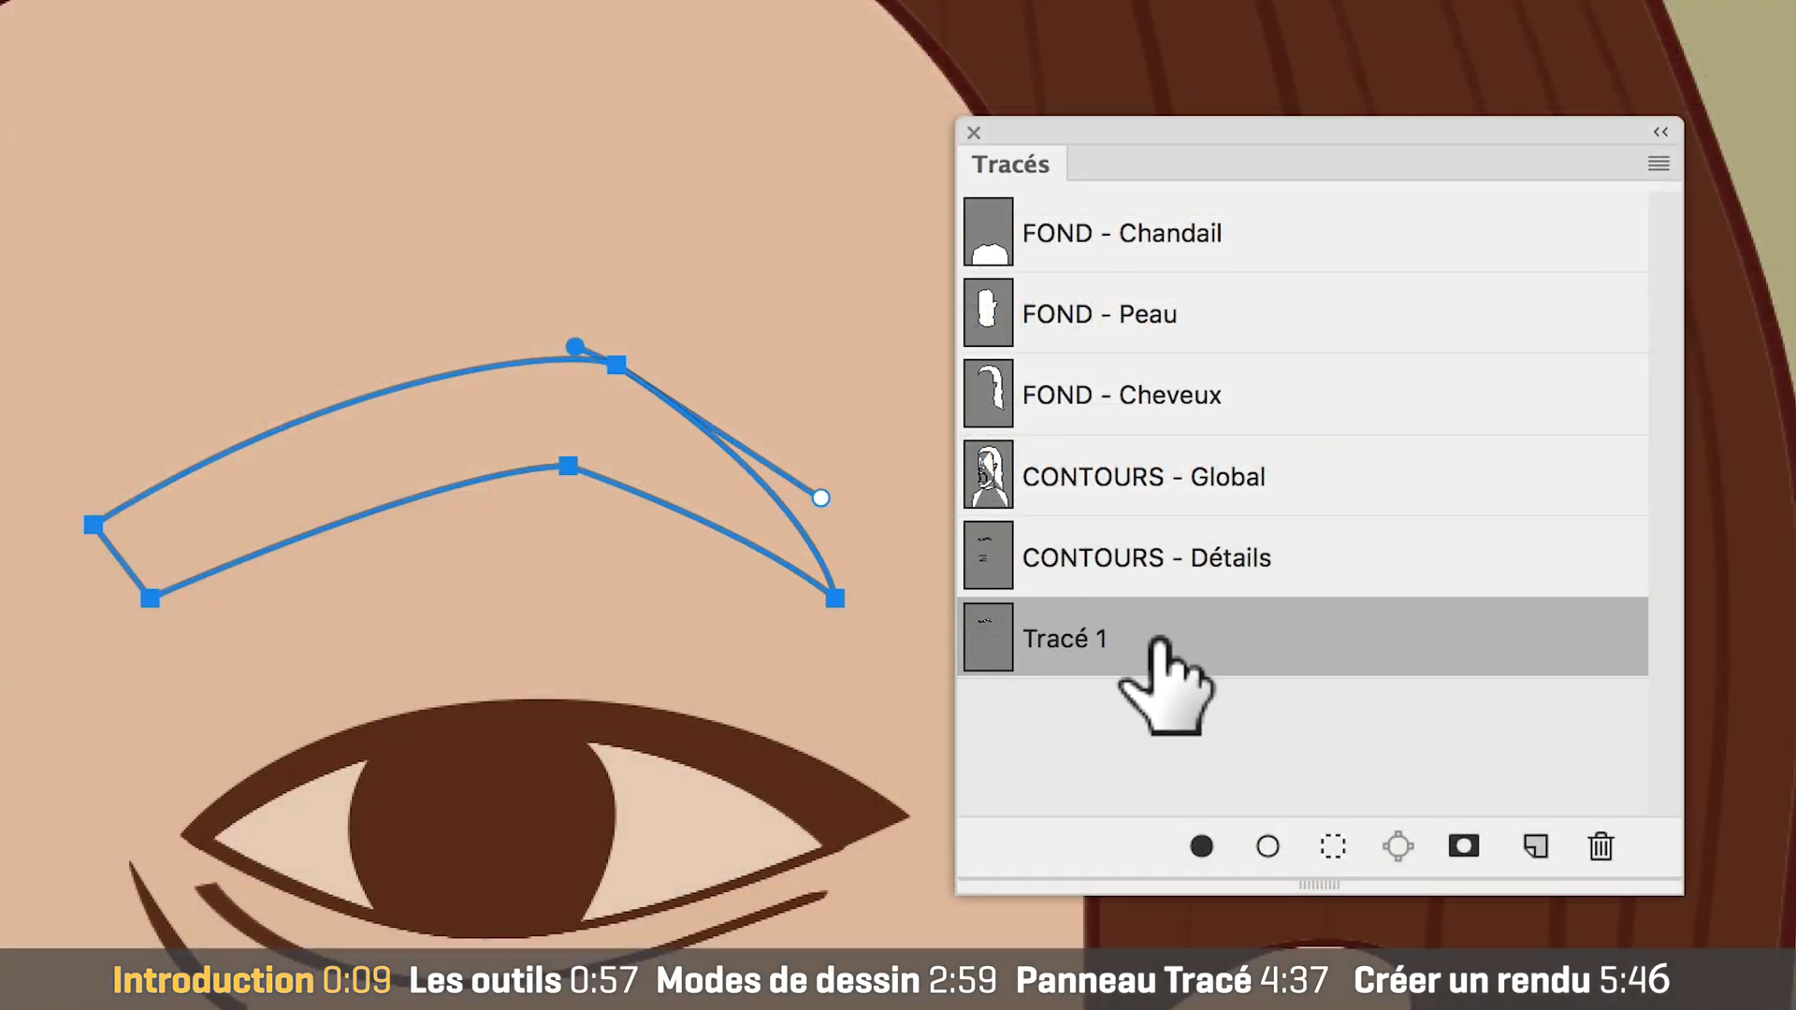
Rename the Tracé 1 eyebrow path as "CONTOURS - Sourcils".
{"action": "double_click", "coordinate": [1071, 640]}
{"action": "type", "text": "CONTOURS"}
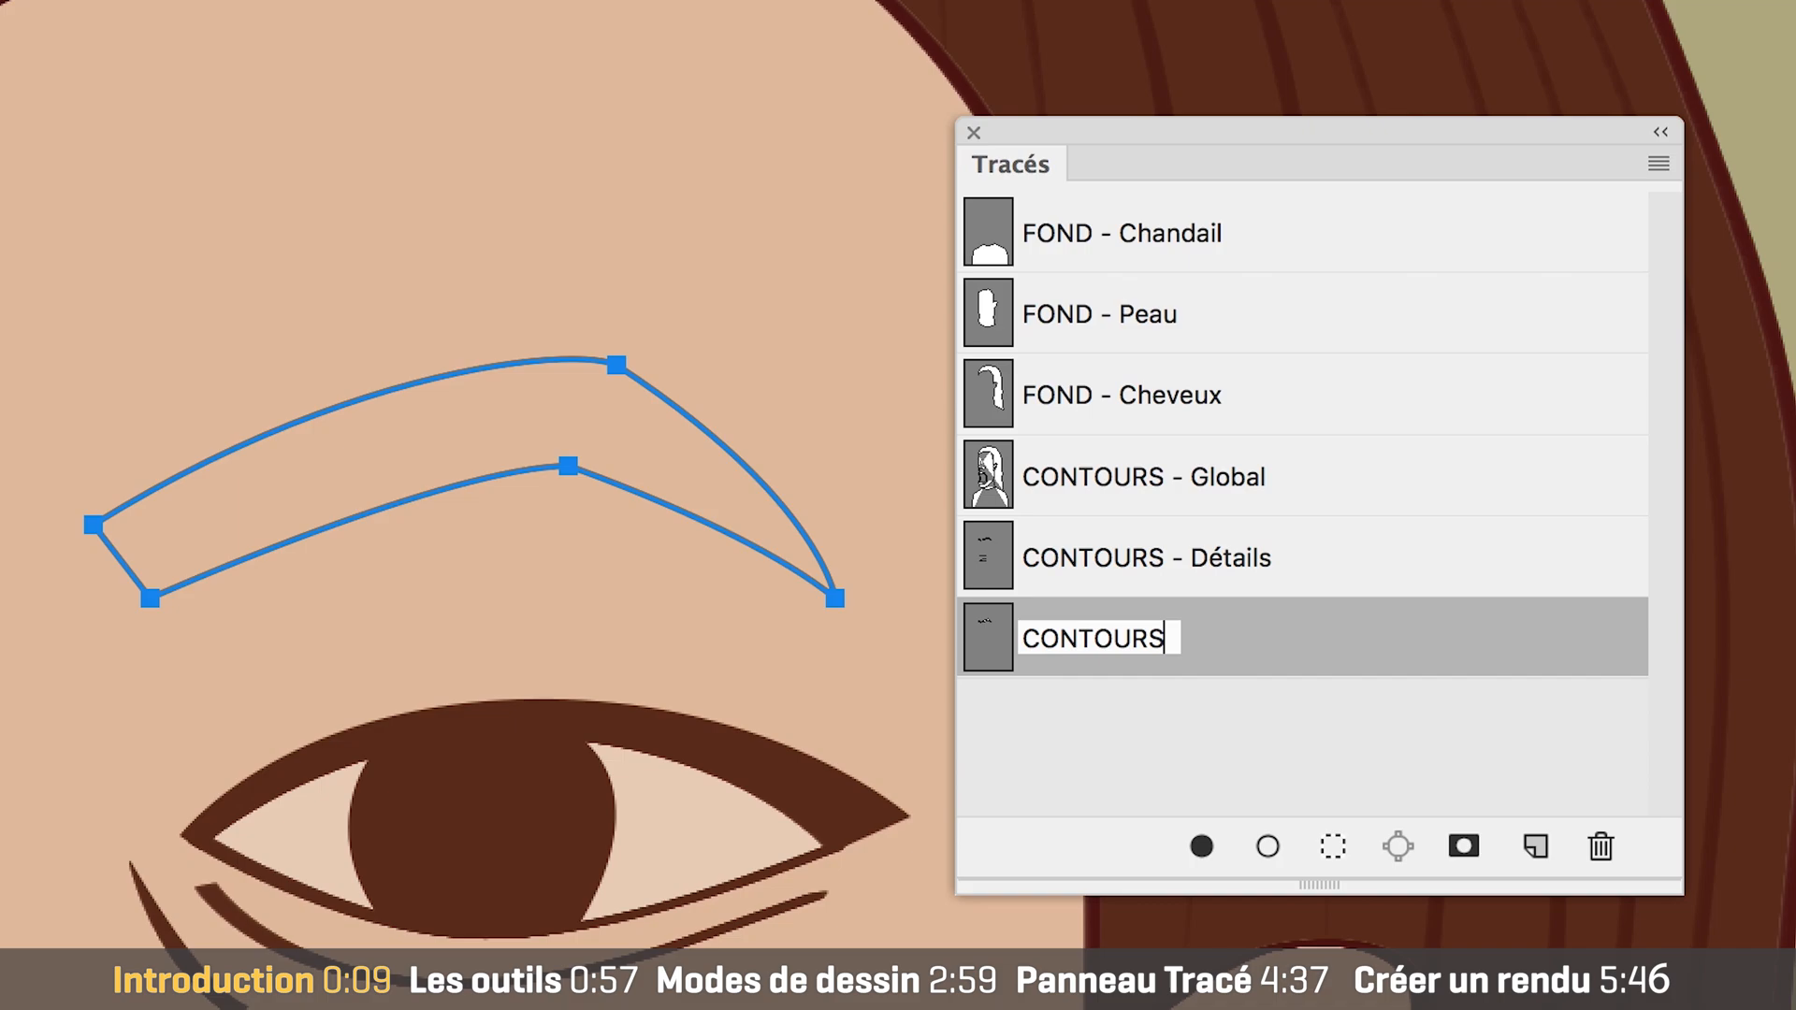
{"action": "type", "text": "- Sourcils"}
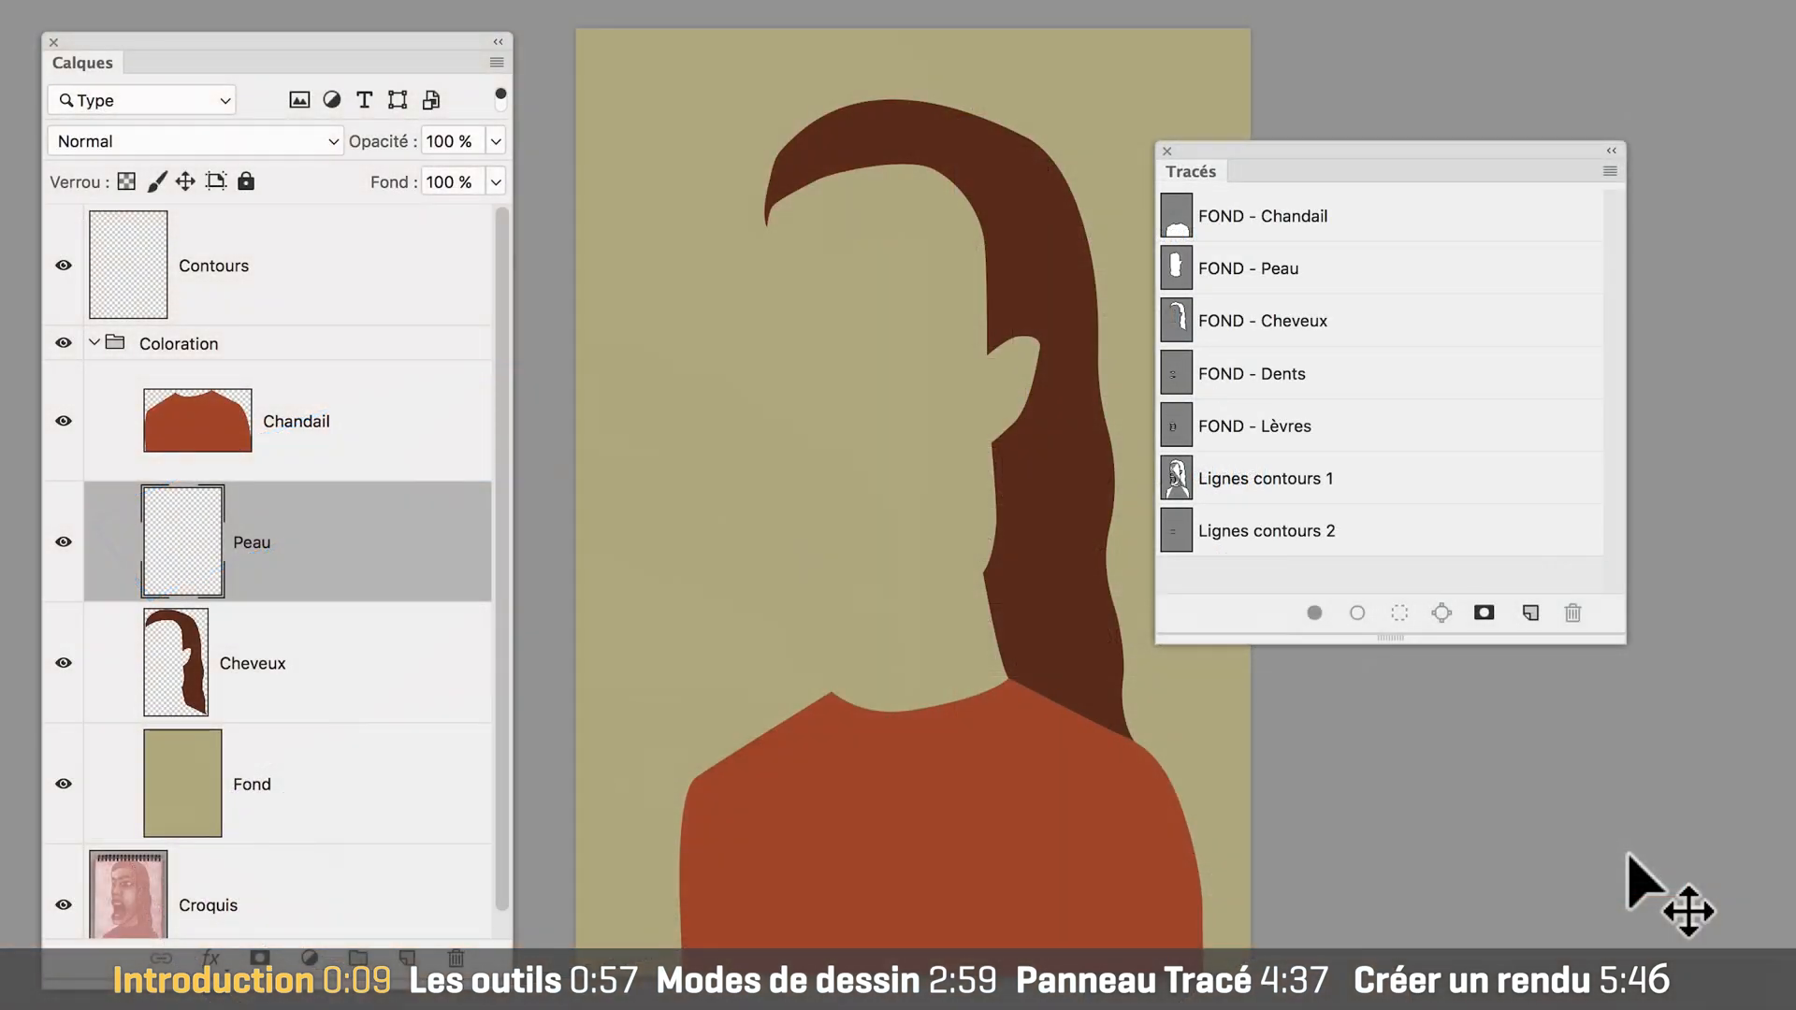
Fill the FOND - Peau path on the Peau layer and stroke the Lignes contours 1 path with the brush.
{"action": "left_click", "coordinate": [1361, 269]}
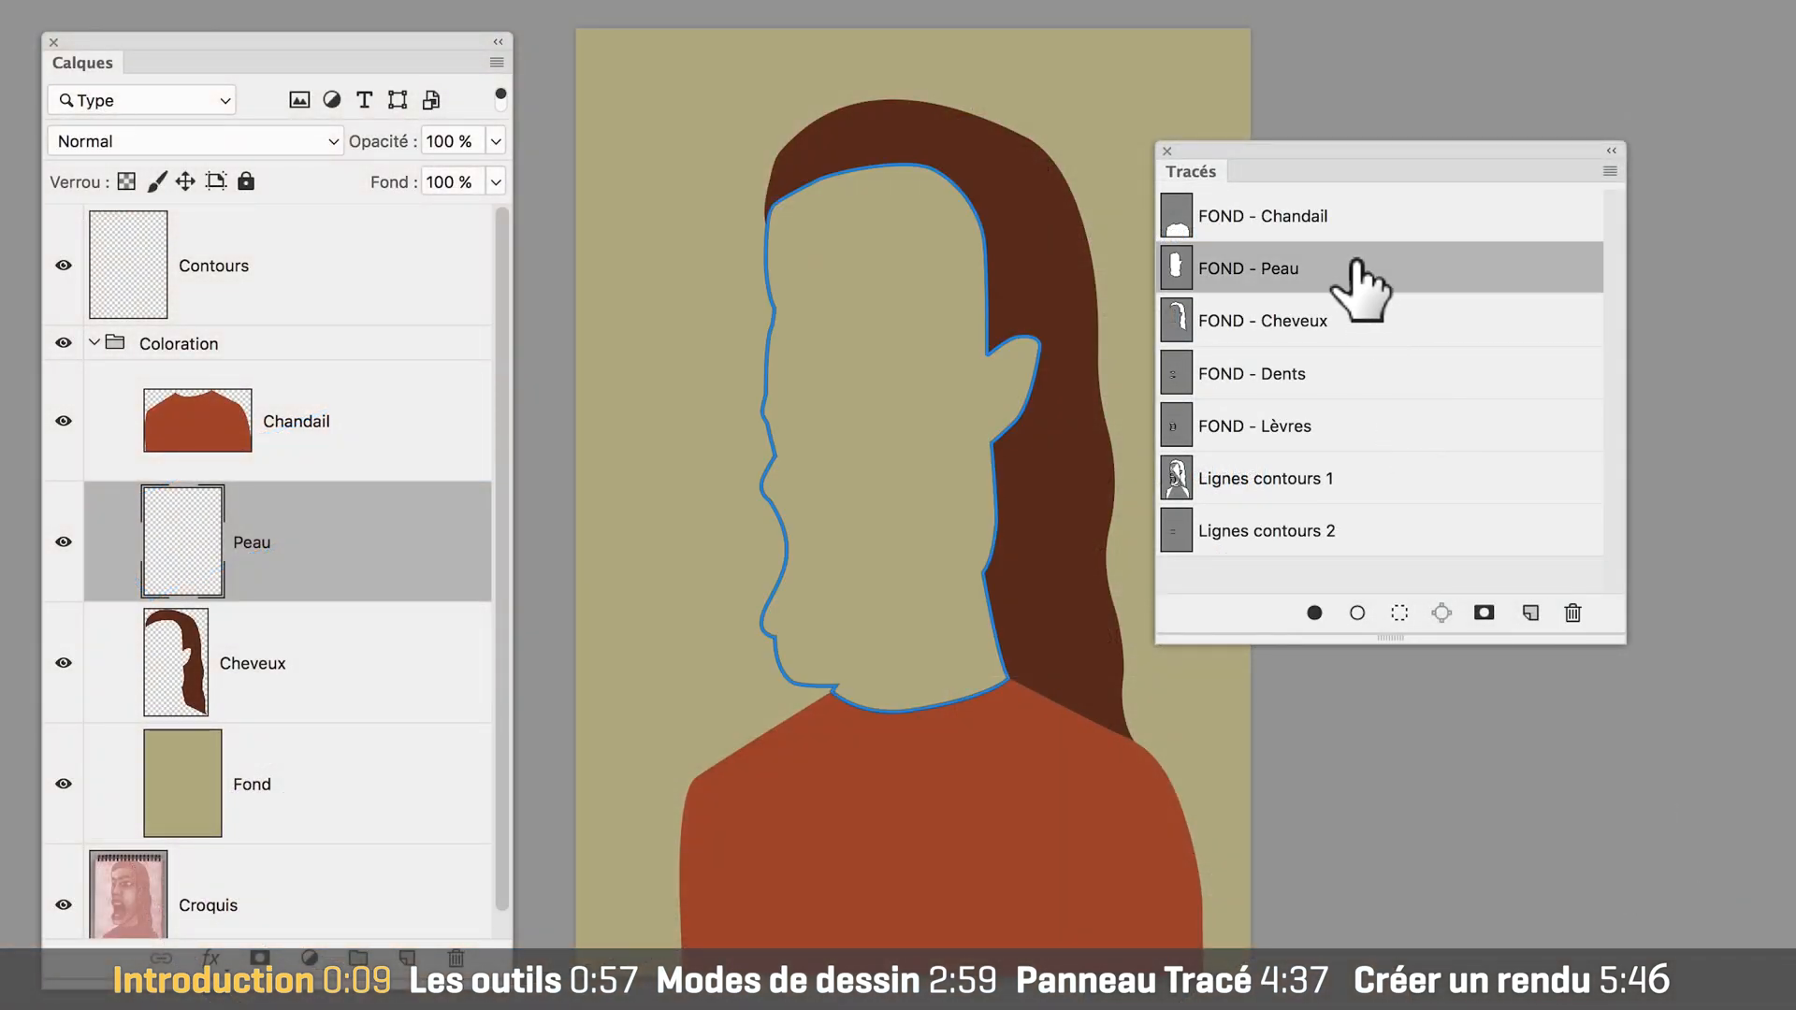
{"action": "left_click", "coordinate": [1315, 615]}
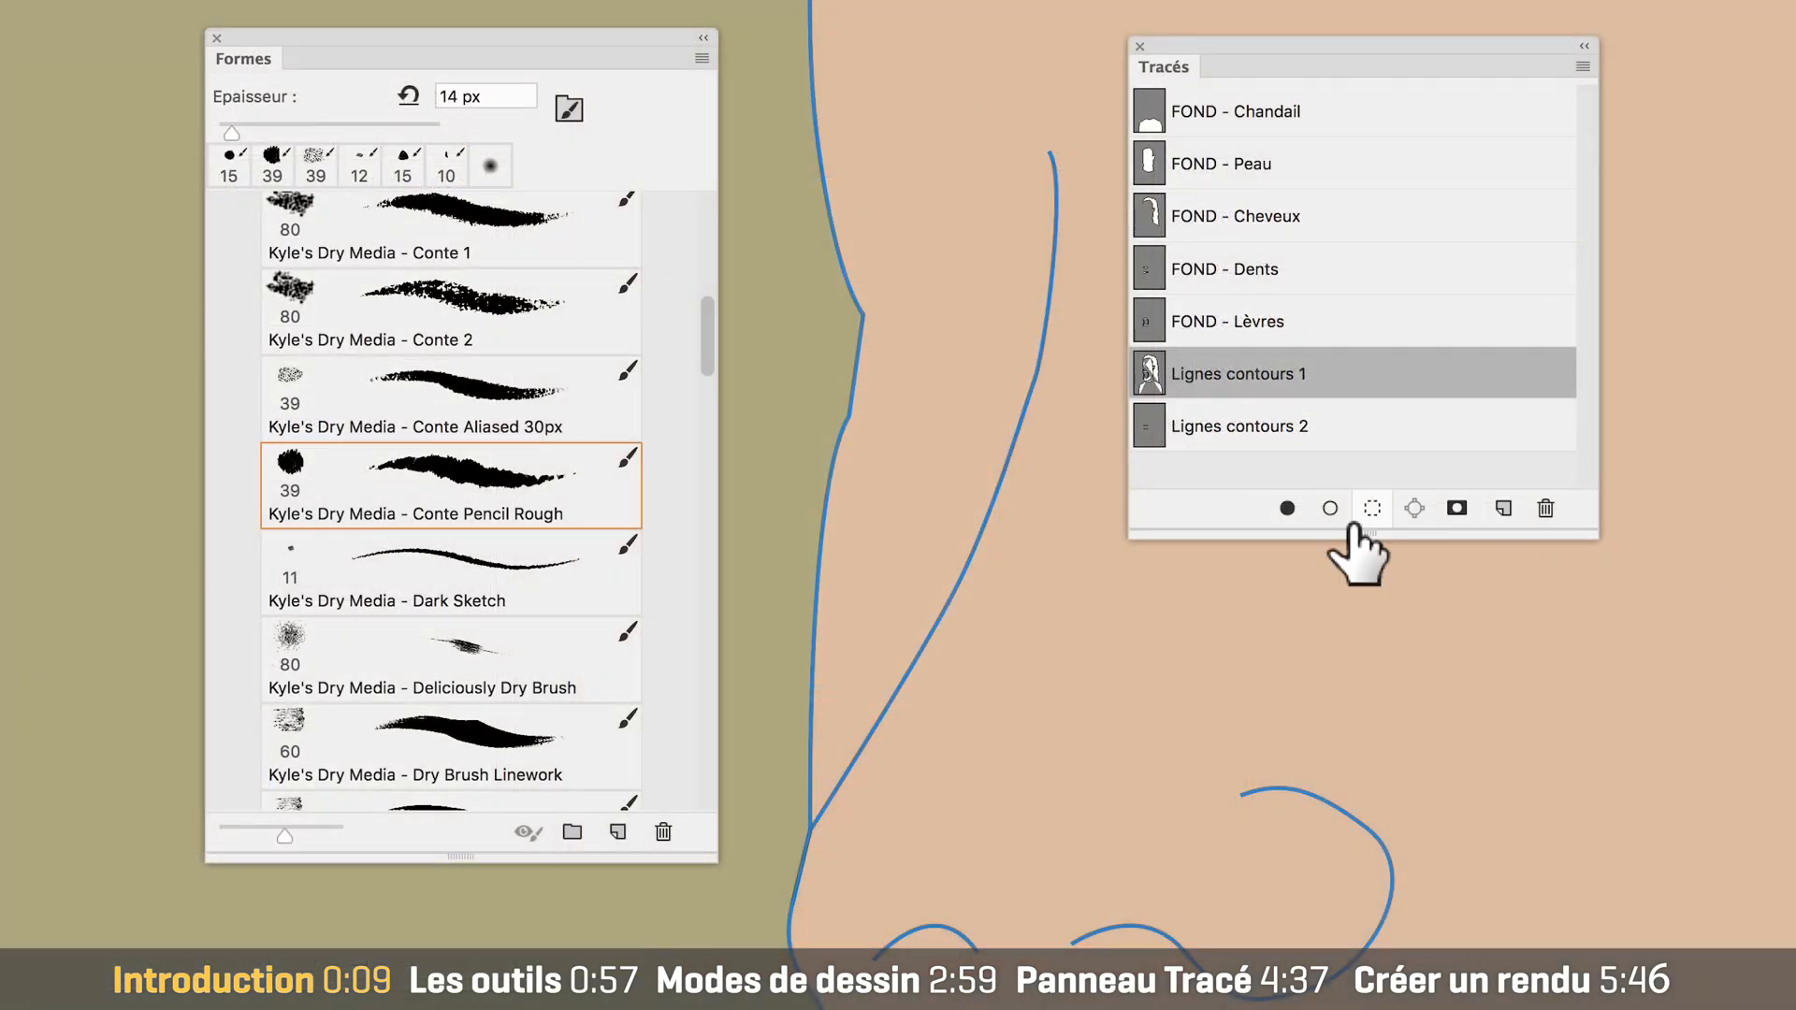
{"action": "left_click", "coordinate": [1332, 509]}
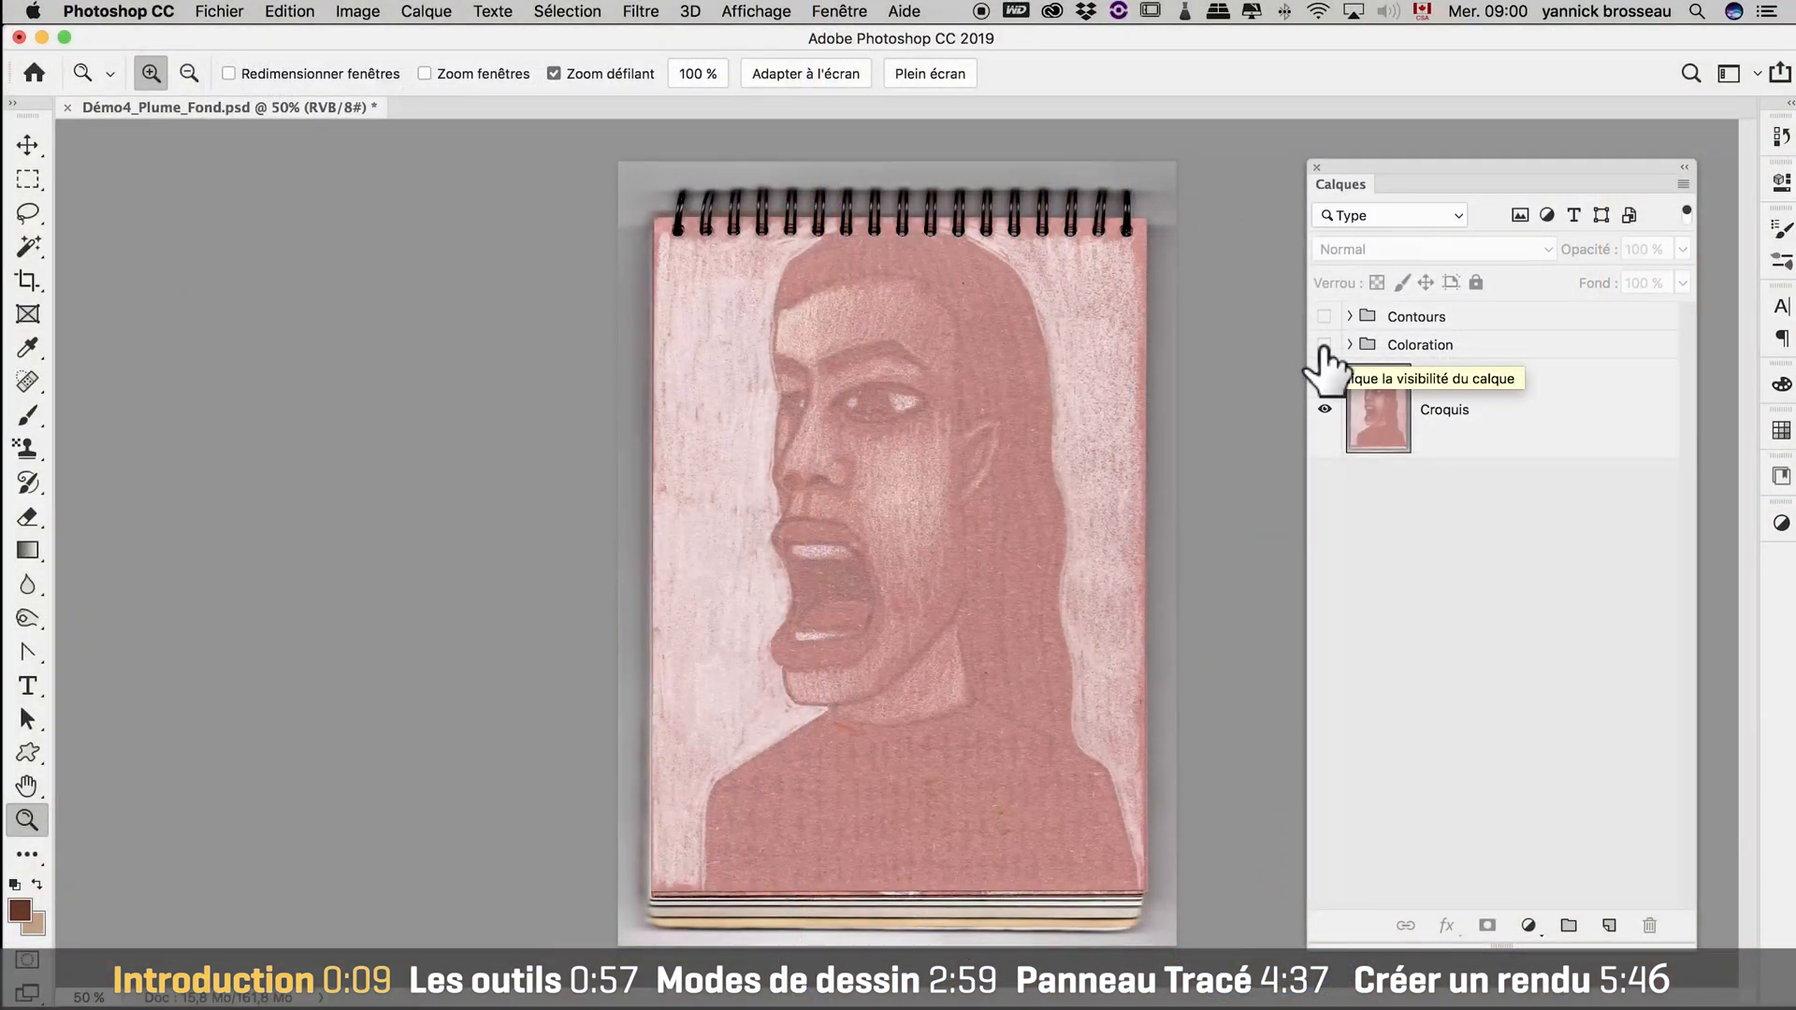
Show the hidden Coloration and Contours layer groups above the sketch.
{"action": "left_click", "coordinate": [1323, 345]}
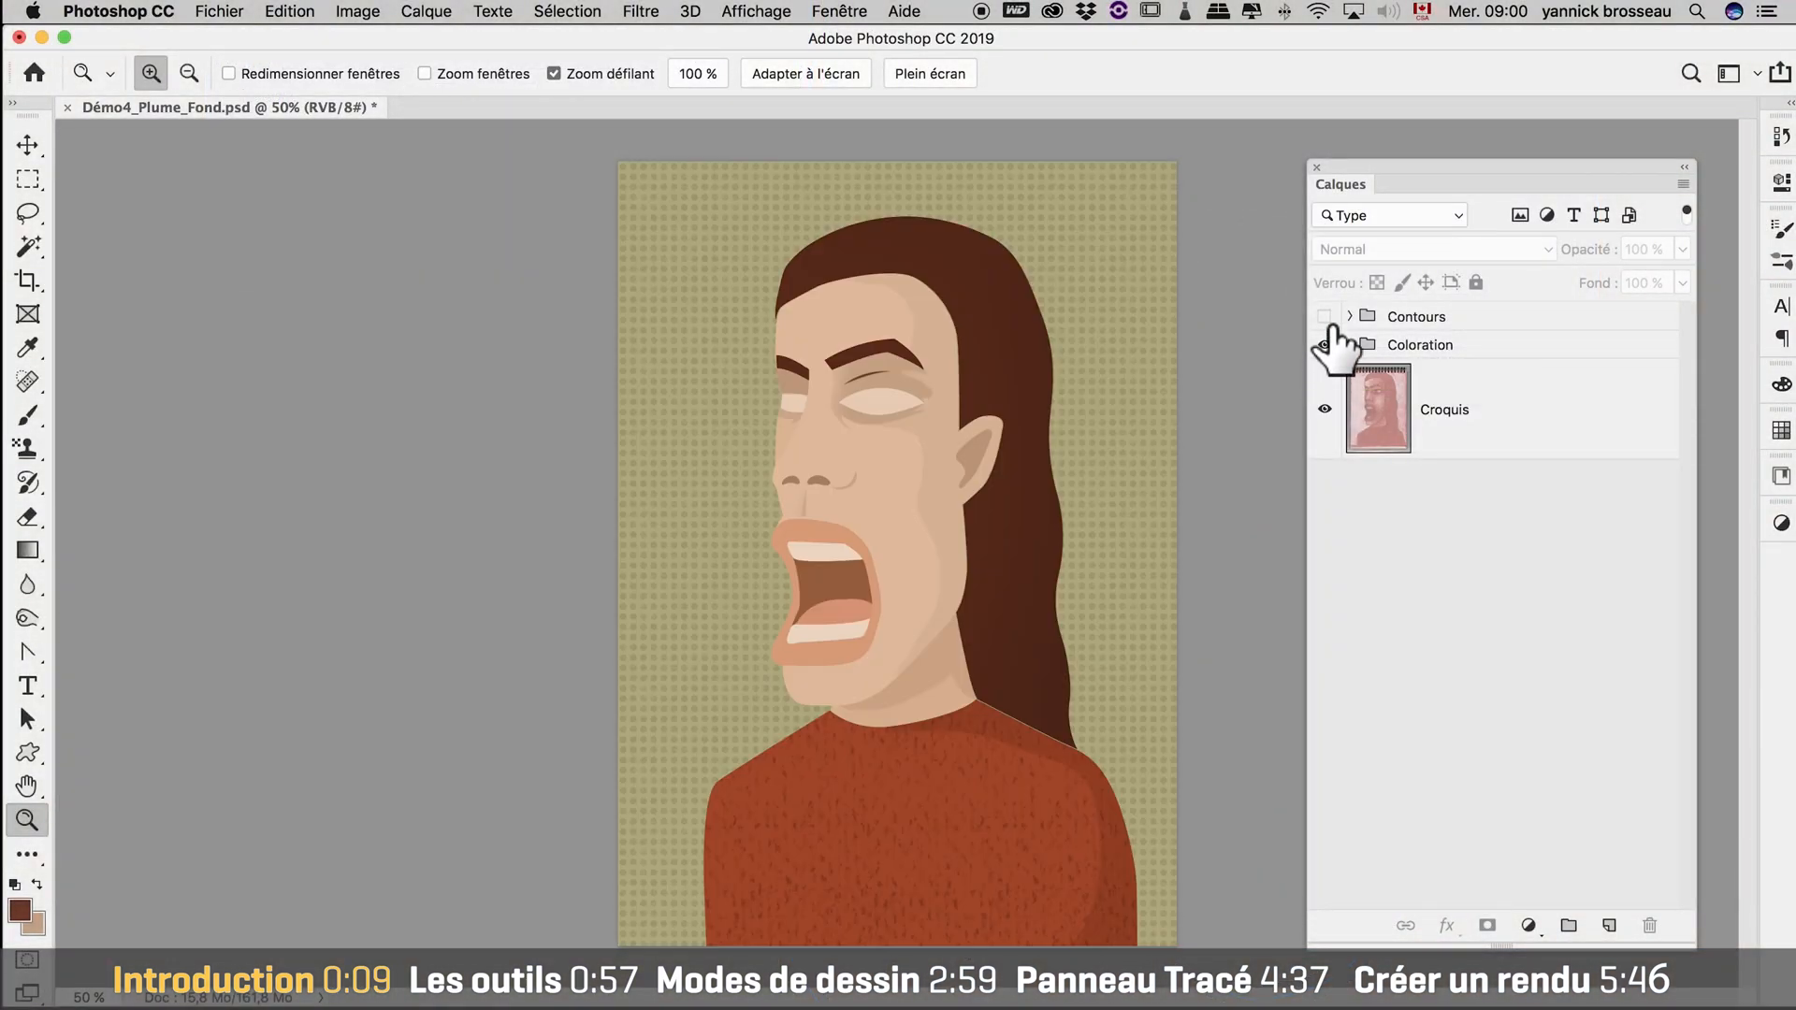
{"action": "left_click", "coordinate": [1329, 323]}
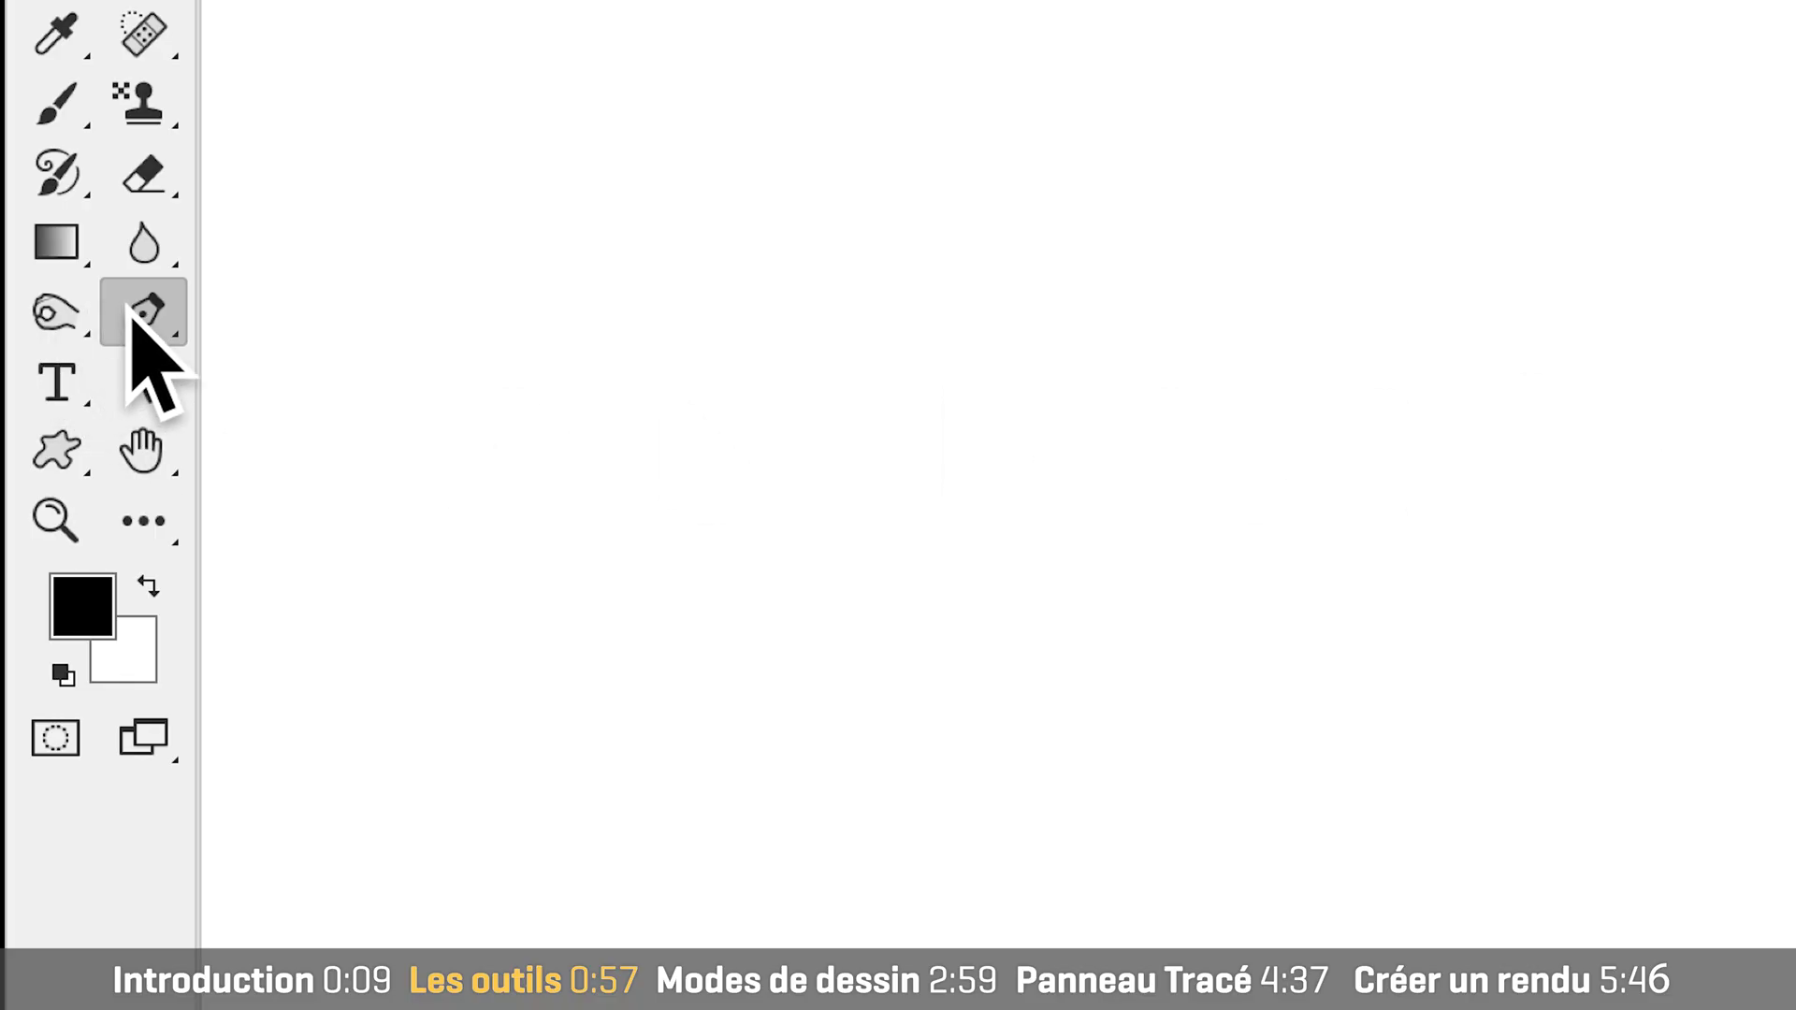
Draw a zigzag path of straight segments through five anchor points with the Pen tool.
{"action": "left_click", "coordinate": [140, 314]}
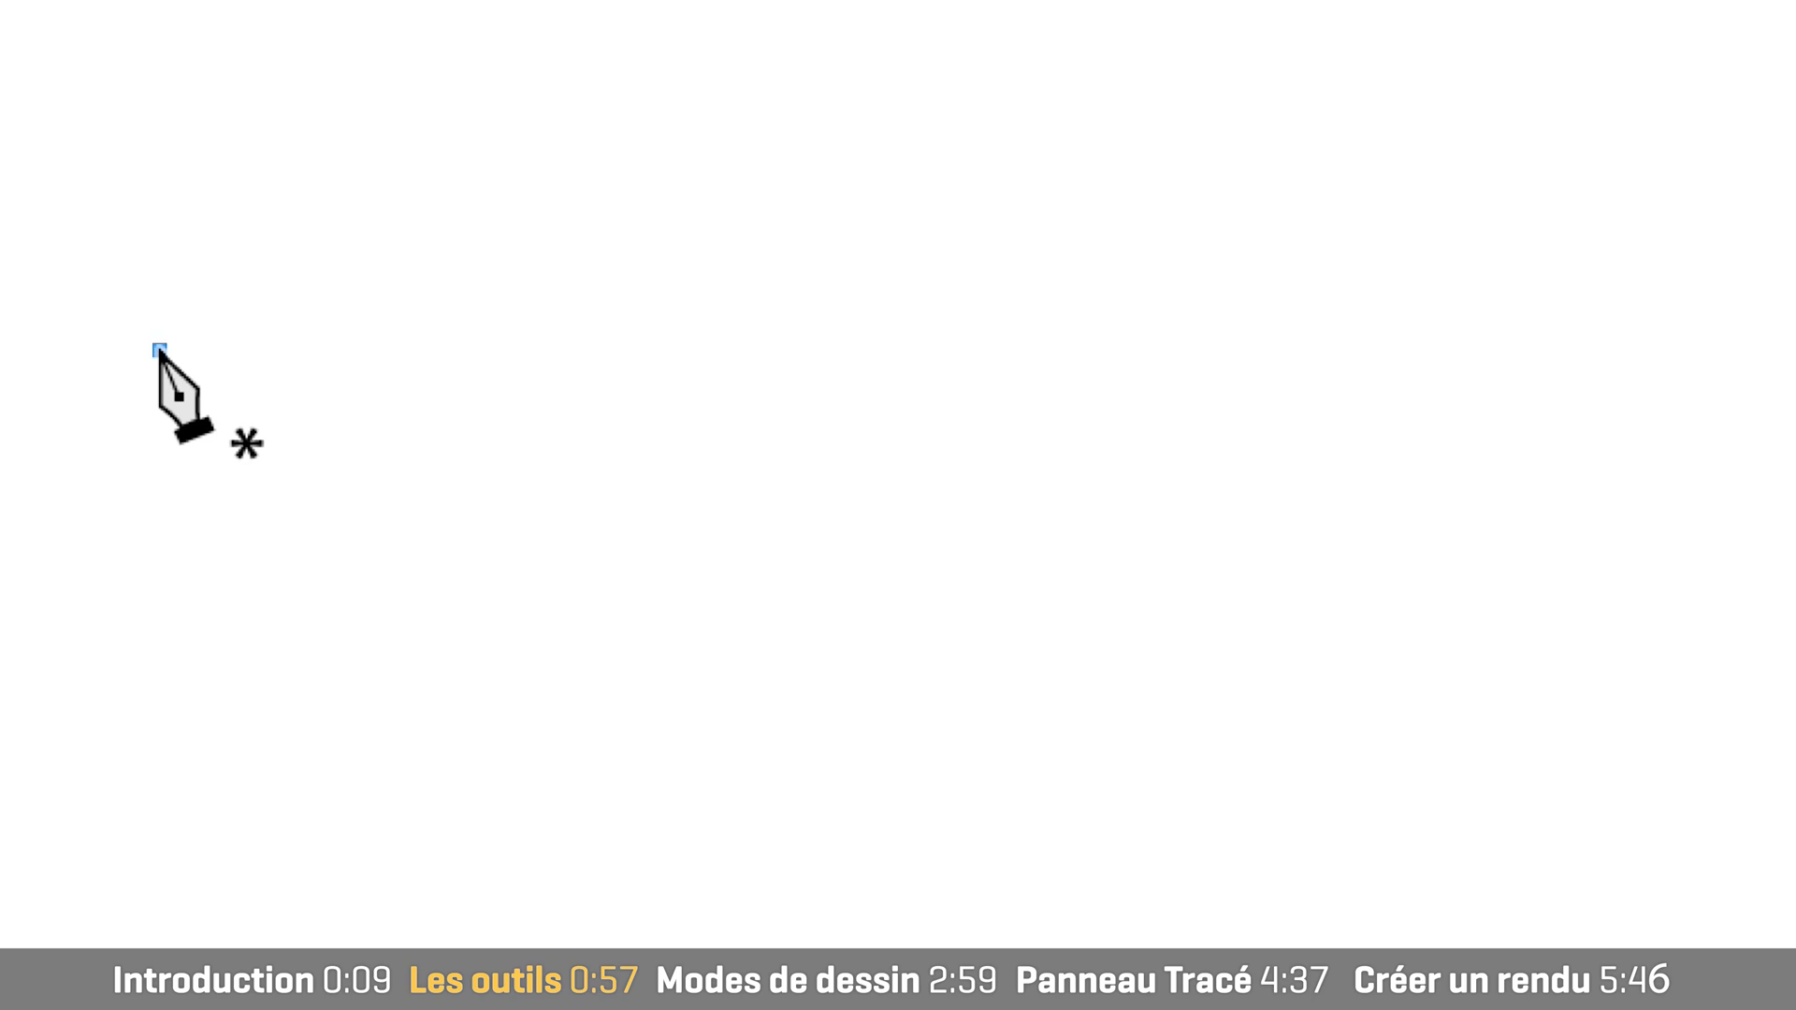
{"action": "left_click", "coordinate": [466, 444]}
{"action": "left_click", "coordinate": [715, 295]}
{"action": "left_click", "coordinate": [958, 510]}
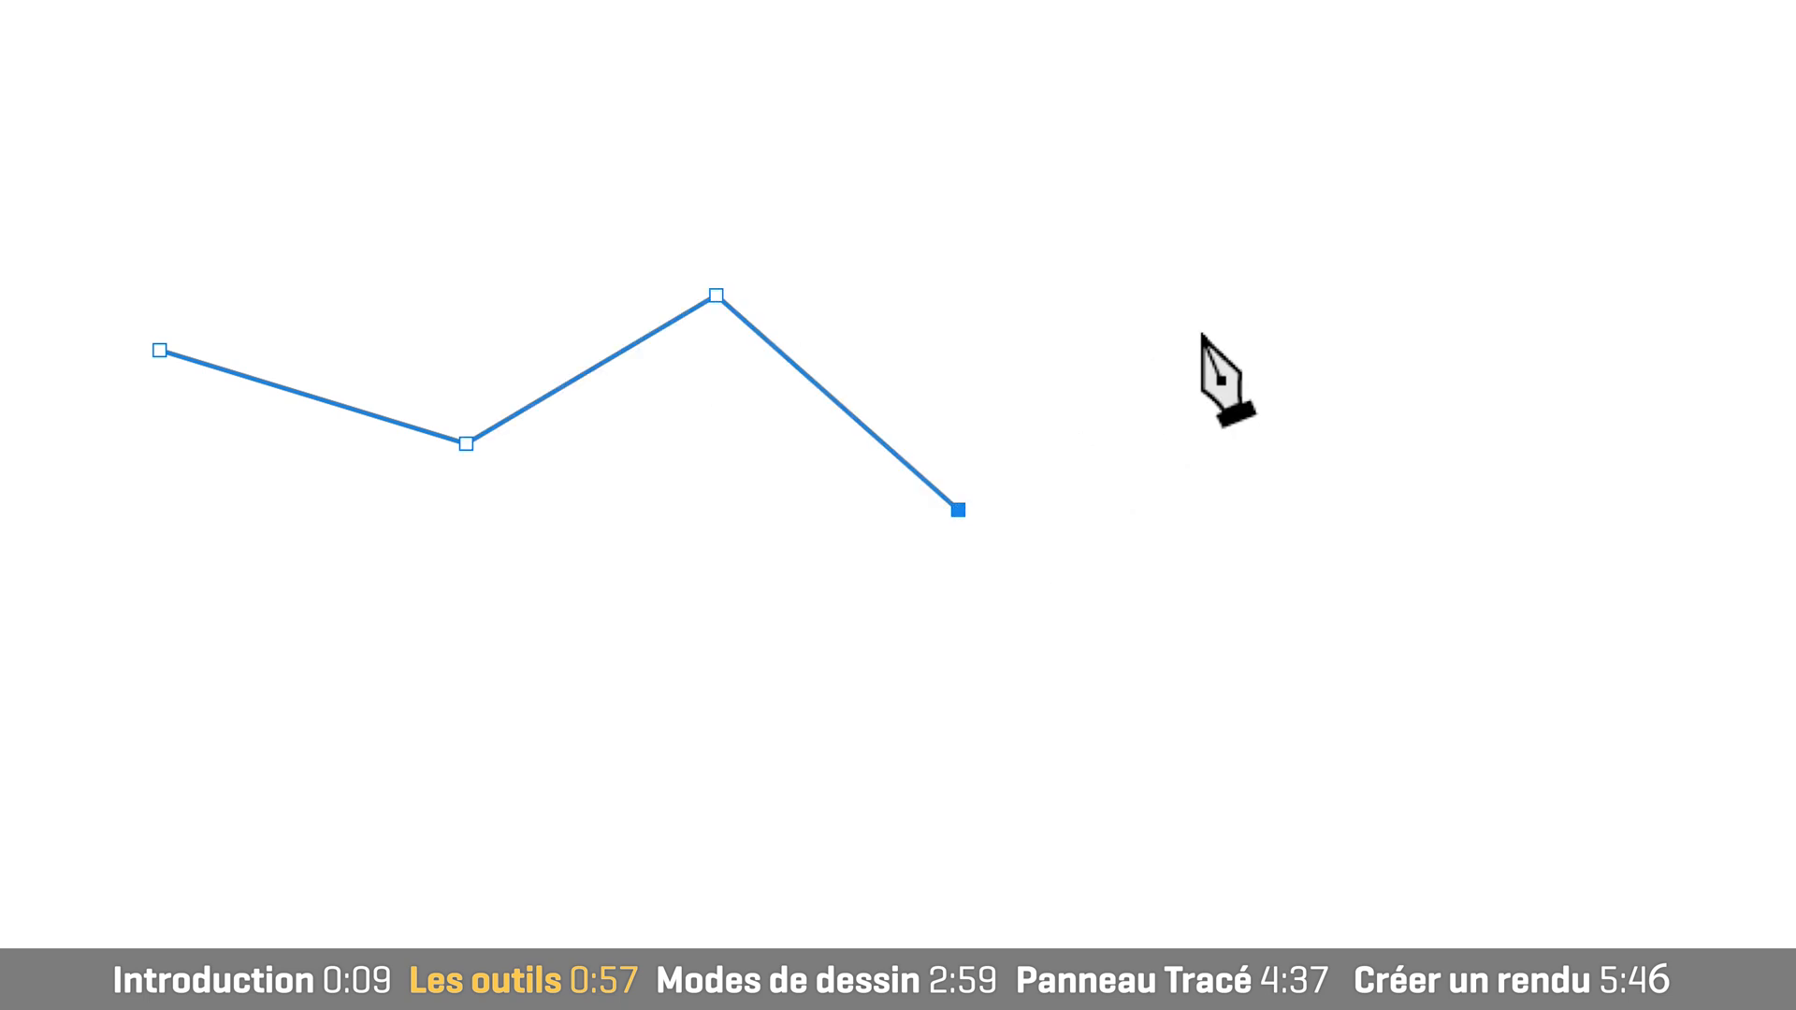
{"action": "left_click", "coordinate": [1222, 318]}
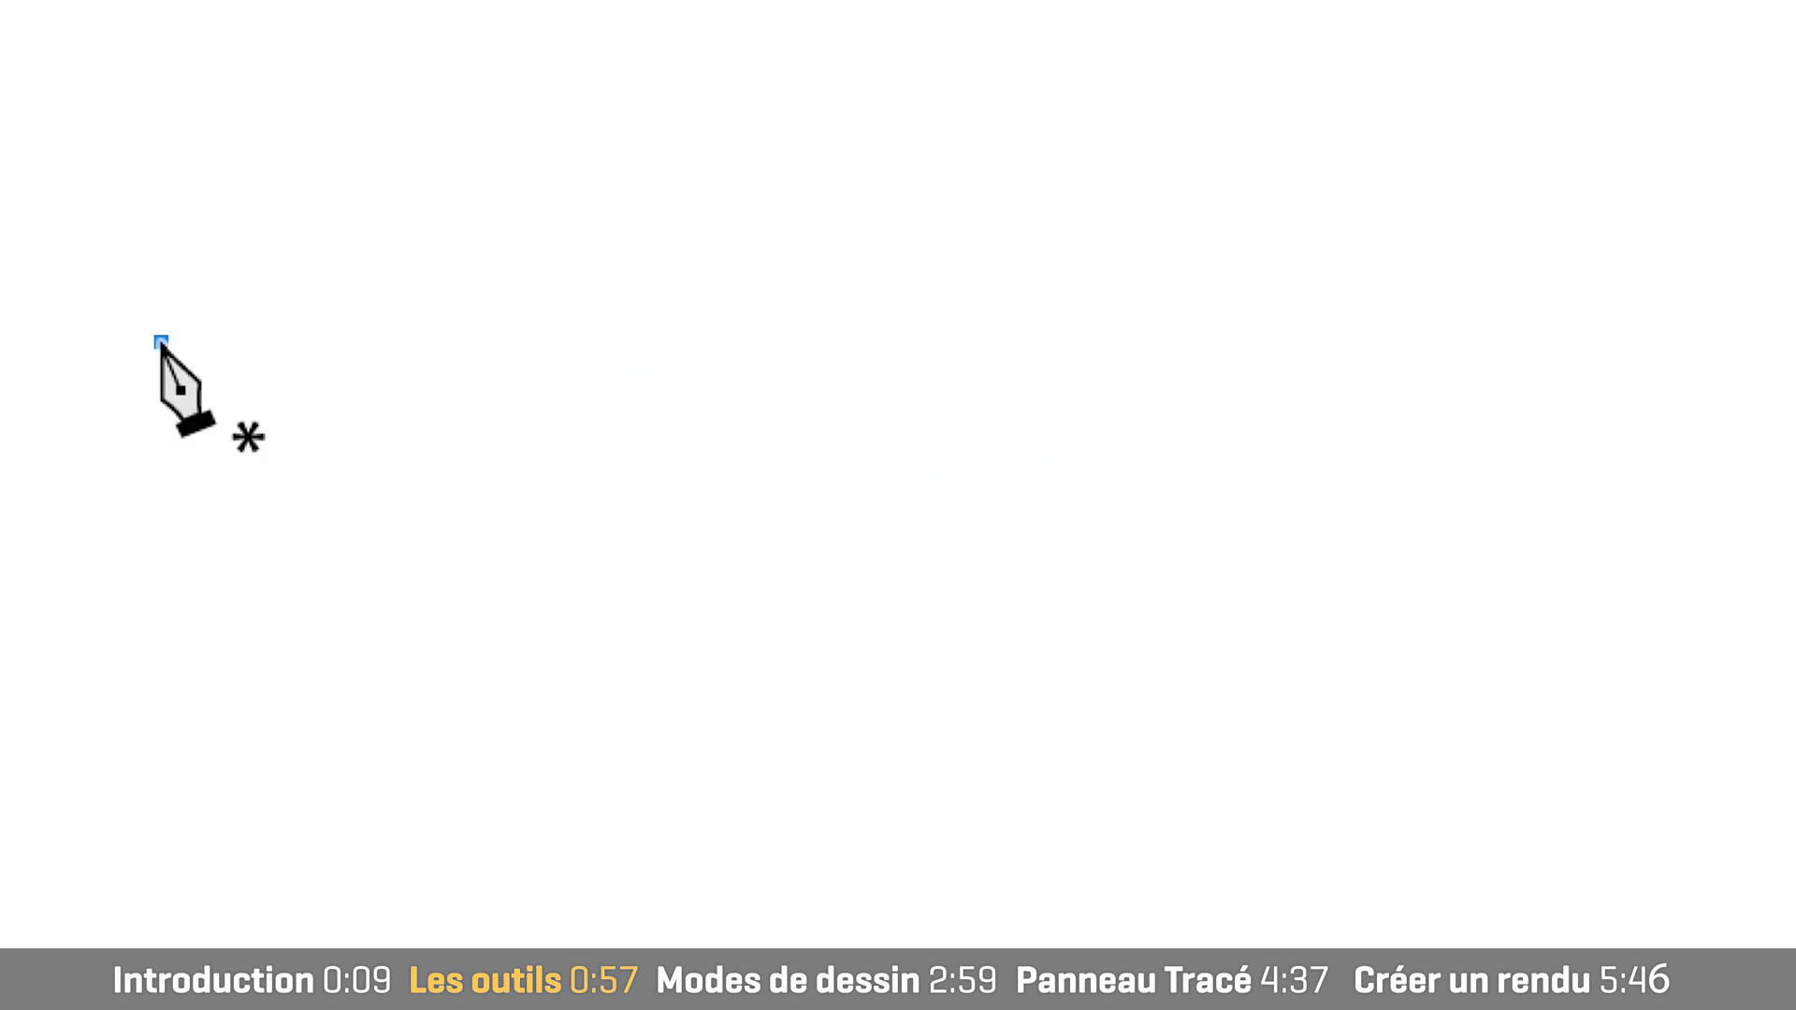
Draw a wavy path with curved segments through four anchor points and extend the end point's direction handles.
{"action": "left_click_drag", "start_coordinate": [470, 480], "coordinate": [635, 453]}
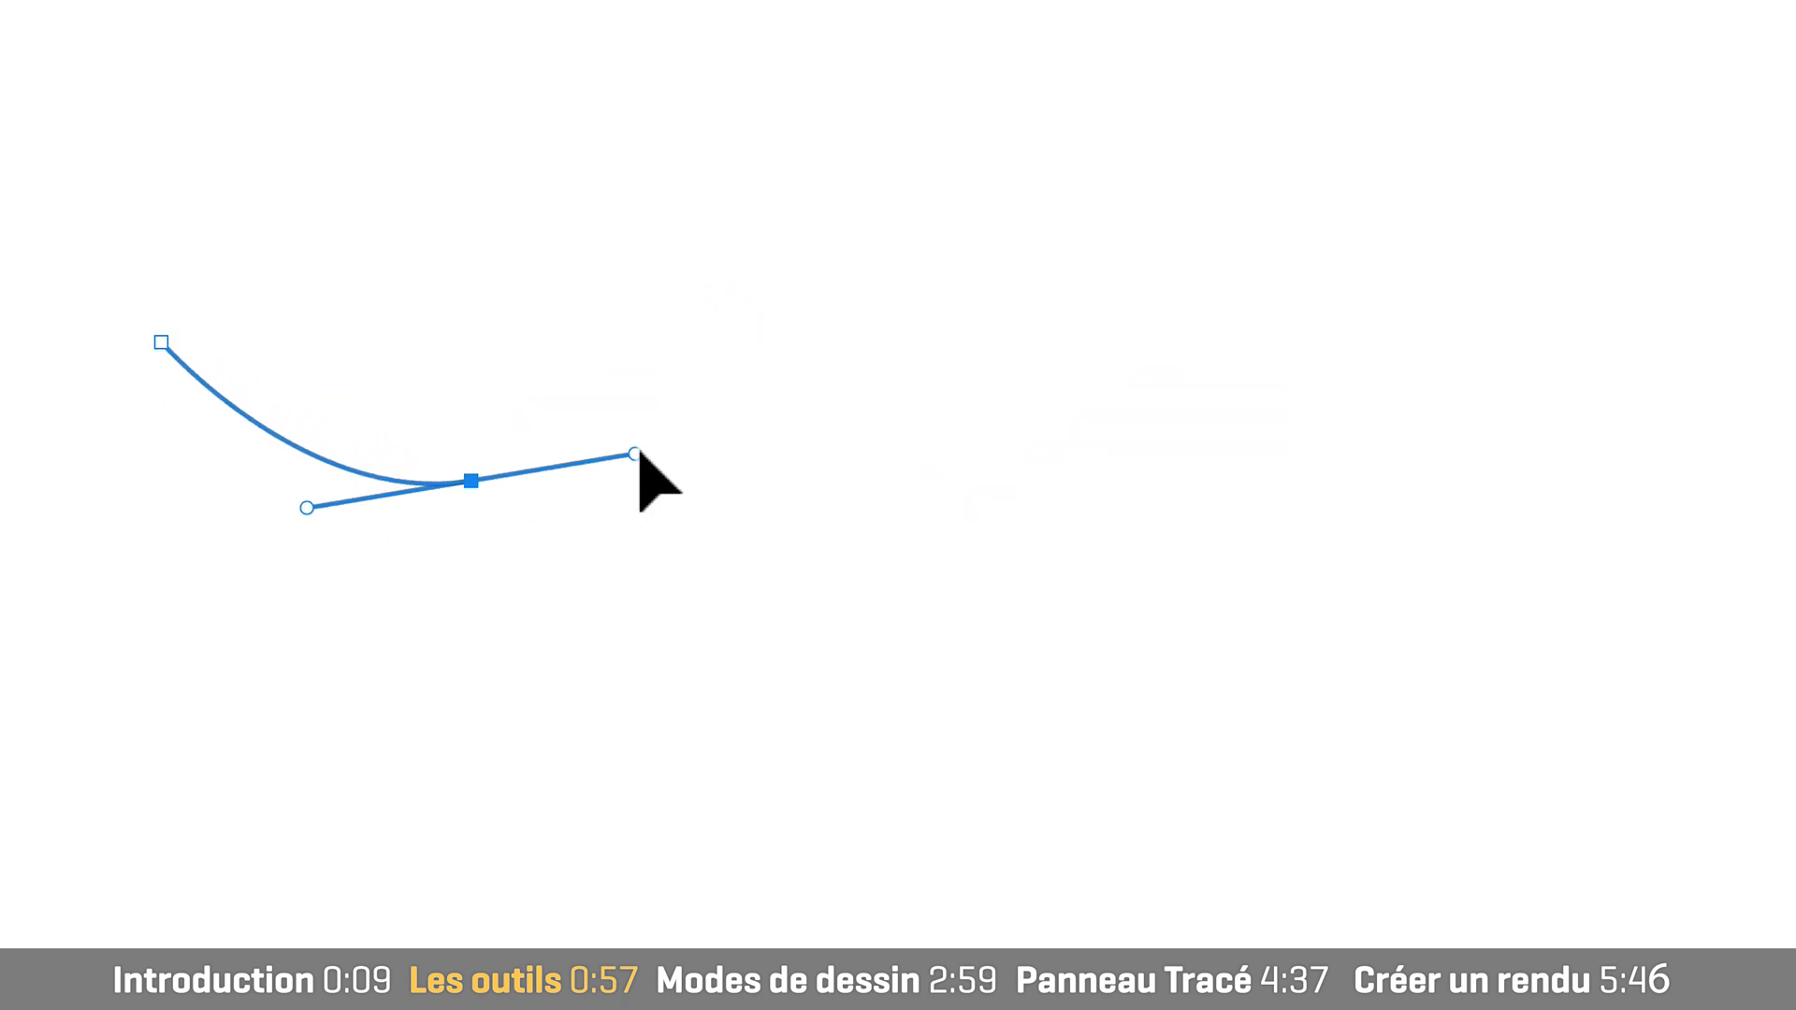
{"action": "left_click_drag", "start_coordinate": [849, 413], "coordinate": [1068, 475]}
{"action": "left_click", "coordinate": [1266, 384]}
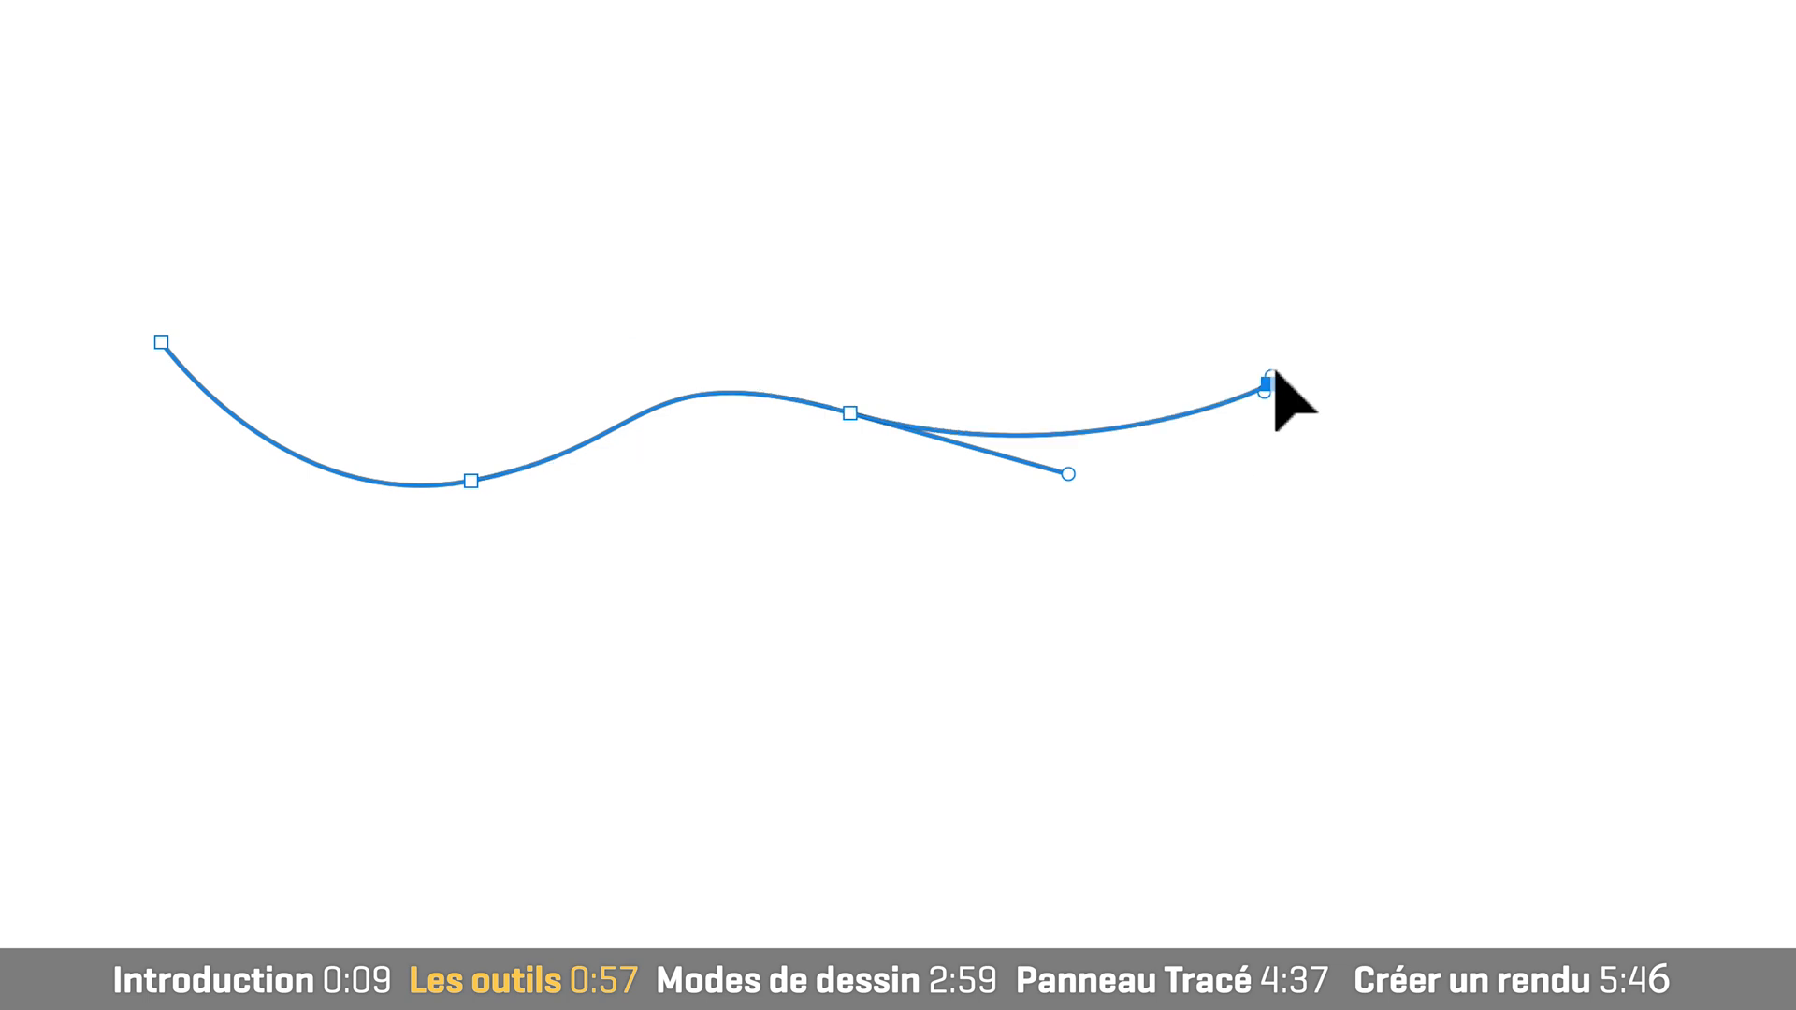
{"action": "left_click_drag", "start_coordinate": [1274, 372], "coordinate": [1328, 313]}
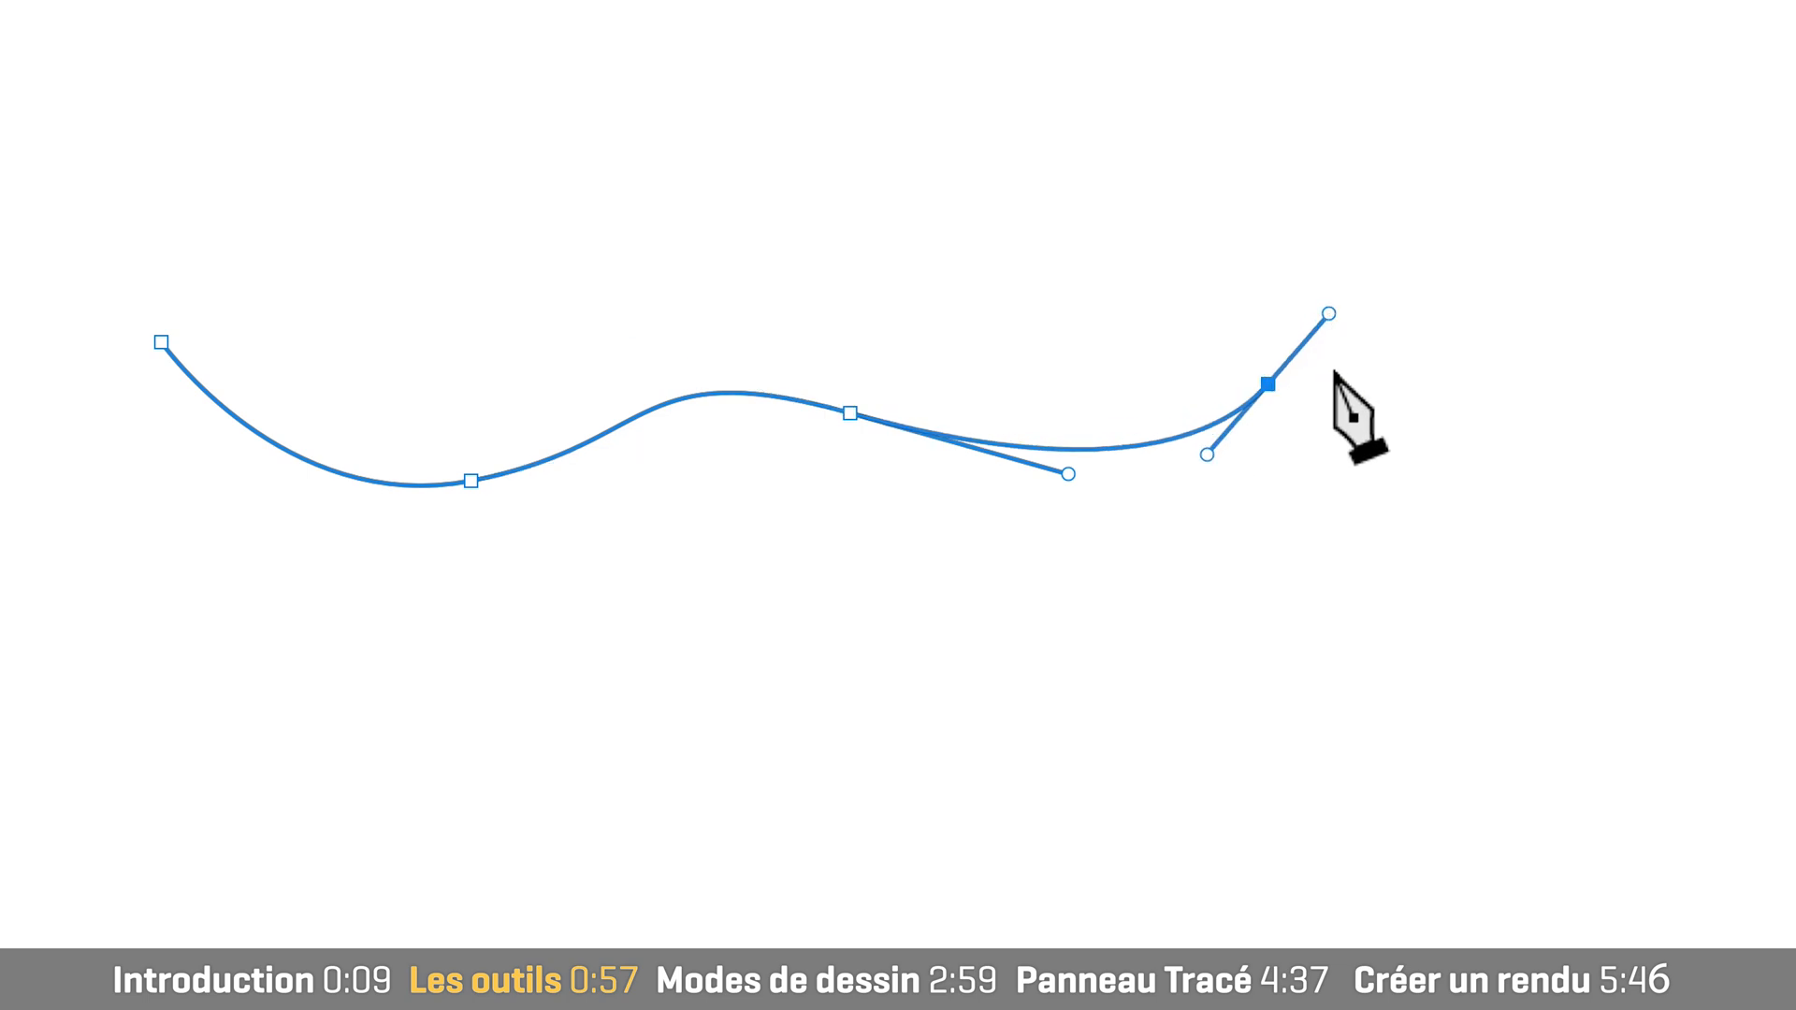
Reshape the wavy path by adjusting its end handle and moving its two middle anchor points upward.
{"action": "mouse_move", "coordinate": [1207, 455]}
{"action": "left_mouse_down"}
{"action": "mouse_move", "coordinate": [1268, 455]}
{"action": "mouse_move", "coordinate": [1222, 446]}
{"action": "left_mouse_up"}
{"action": "left_click_drag", "start_coordinate": [848, 411], "coordinate": [895, 344]}
{"action": "left_click_drag", "start_coordinate": [473, 484], "coordinate": [511, 391]}
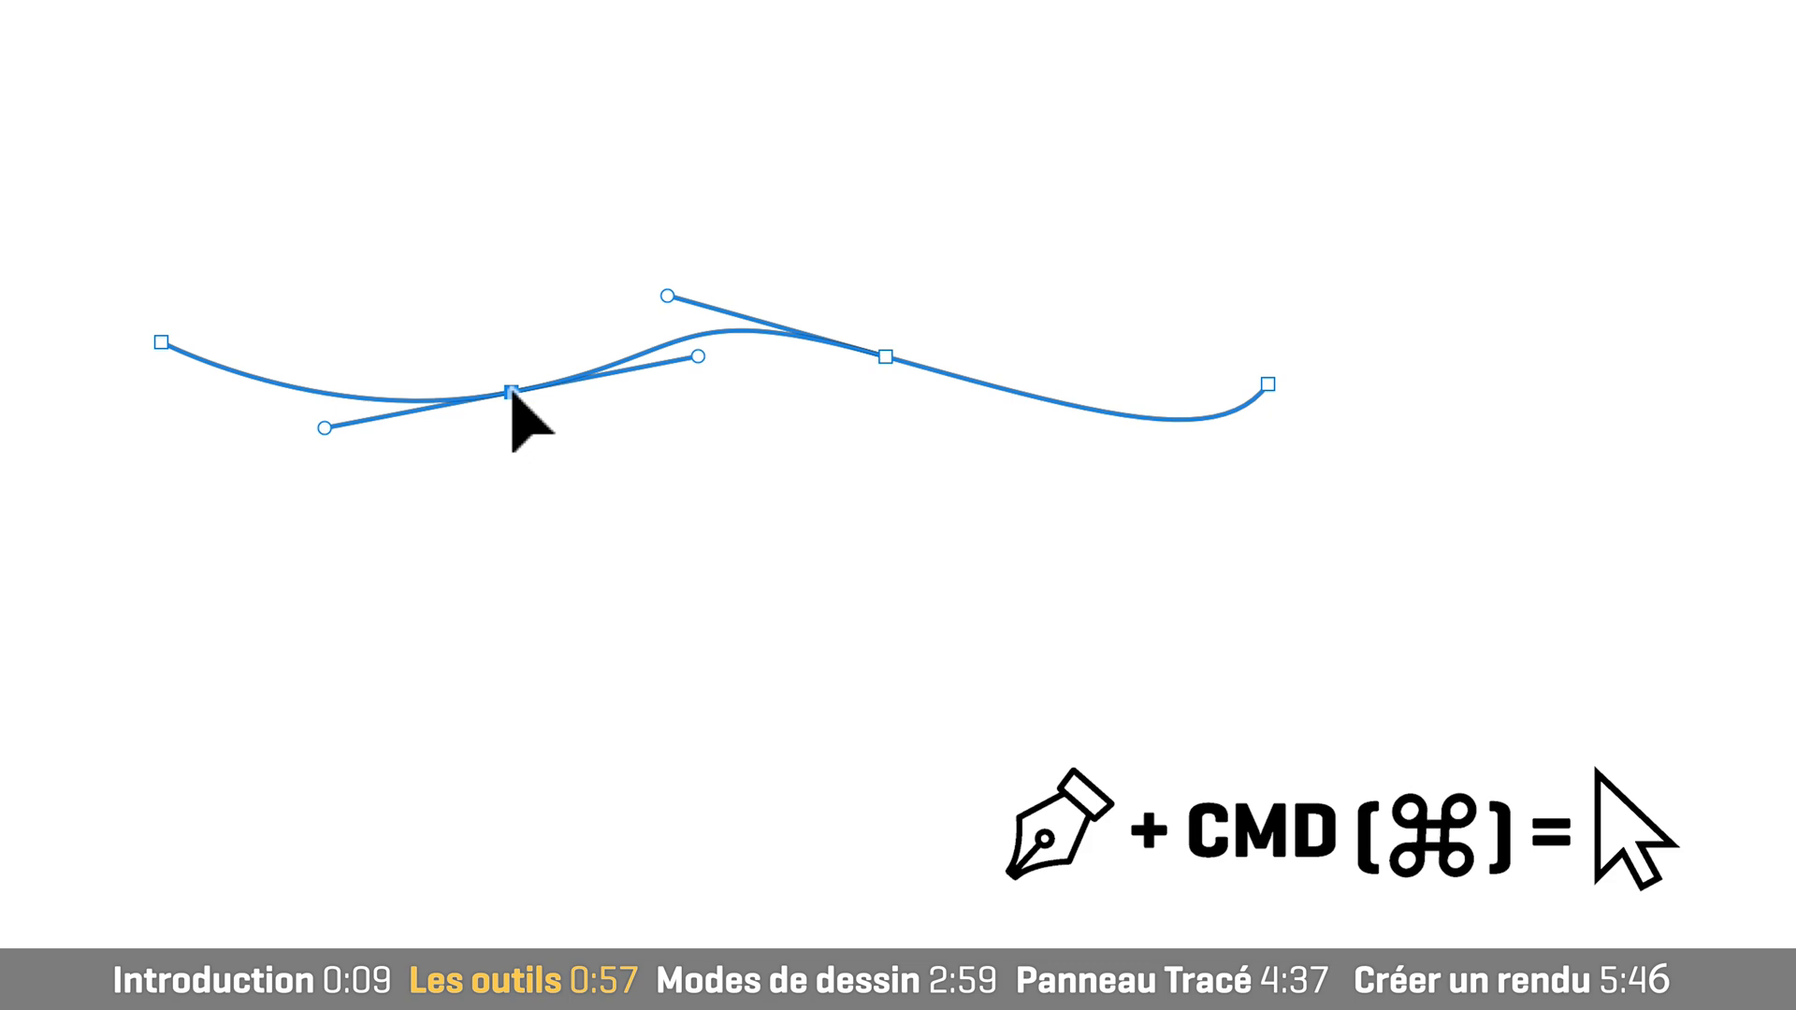
Convert the wavy path's second anchor point to a corner and pull a new direction handle downward from it.
{"action": "left_click", "coordinate": [512, 393], "text": "alt"}
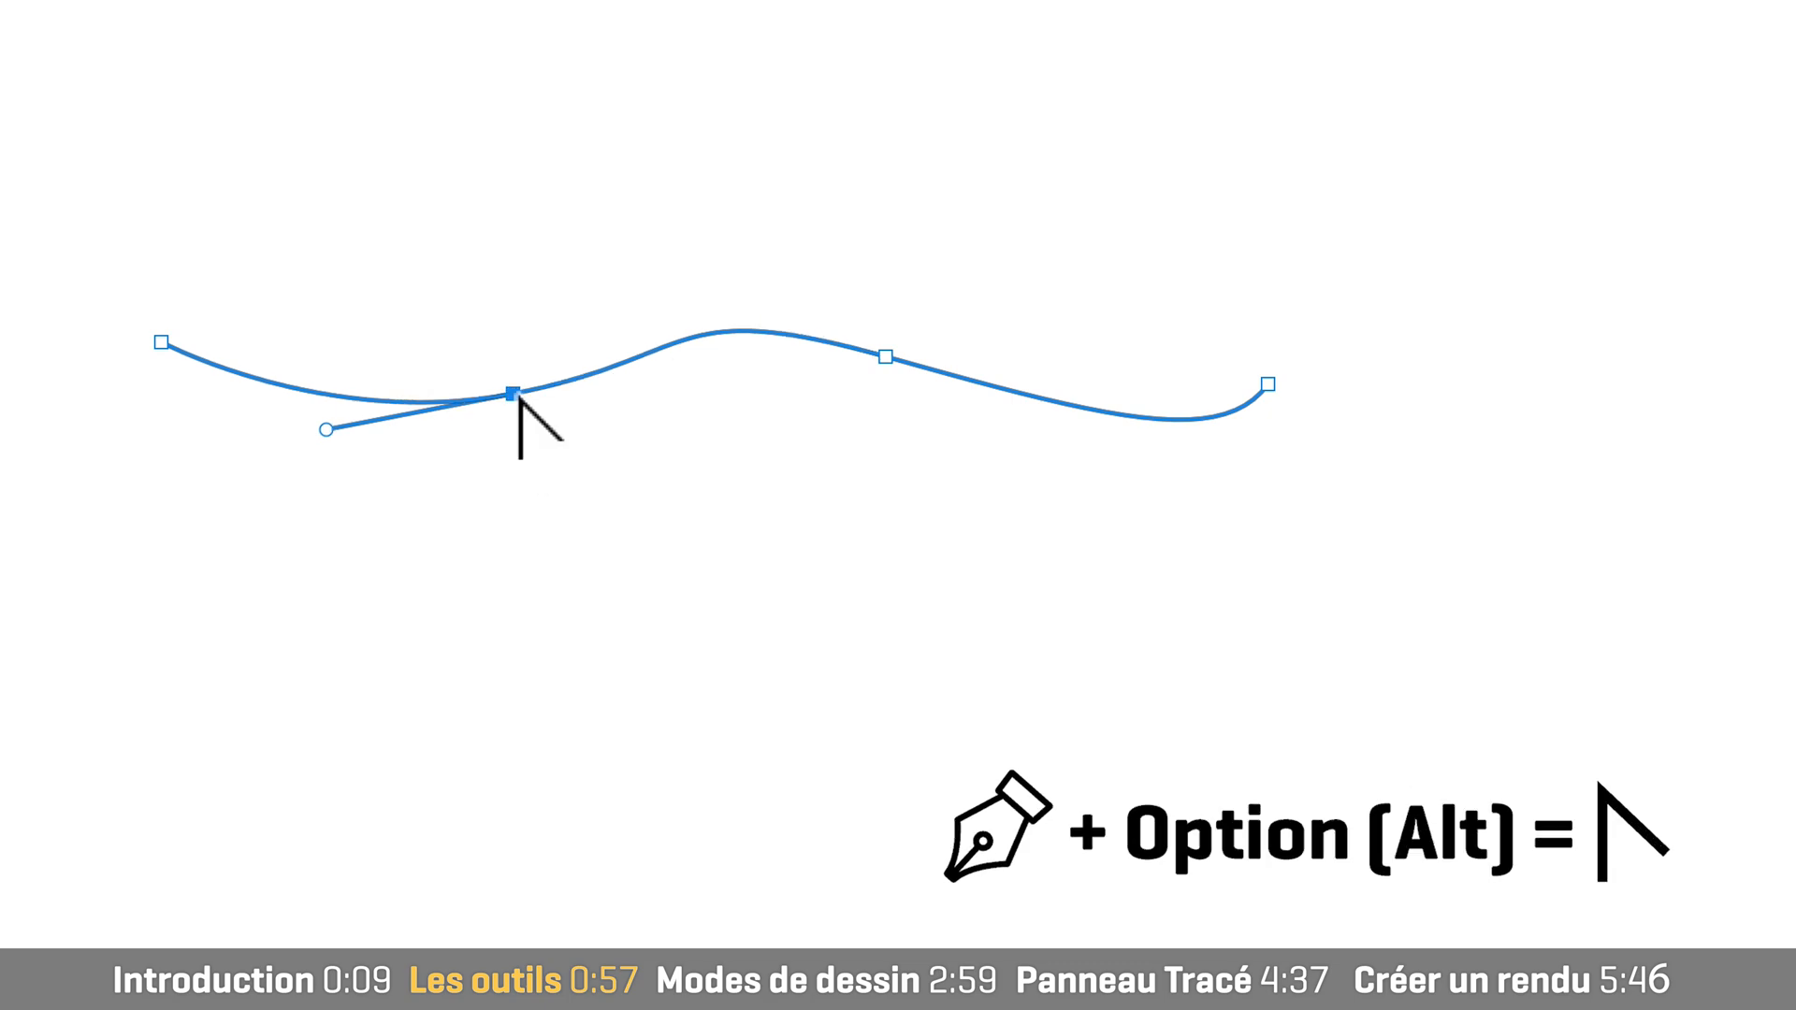
{"action": "left_click", "coordinate": [513, 393], "text": "alt"}
{"action": "left_click_drag", "start_coordinate": [515, 394], "coordinate": [510, 719]}
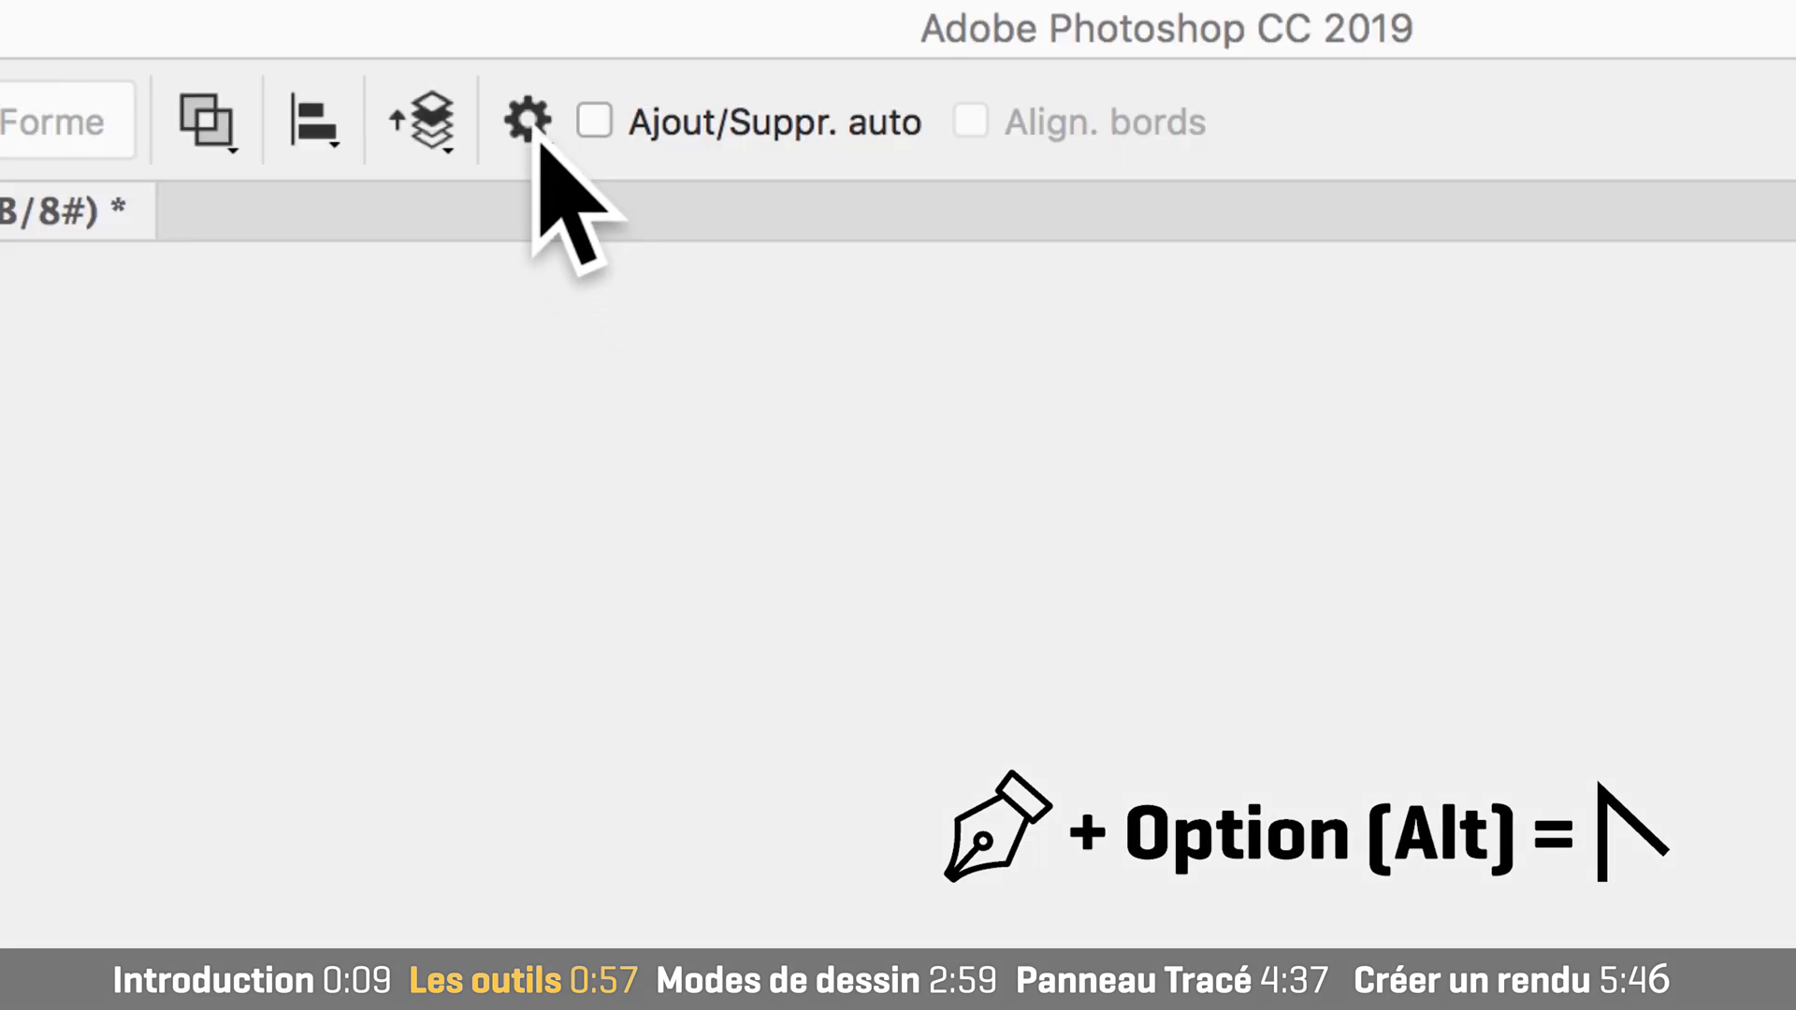
Toggle the Afficher le déplacement path option and draw a curved path through three anchor points with the Pen tool.
{"action": "left_click", "coordinate": [529, 124]}
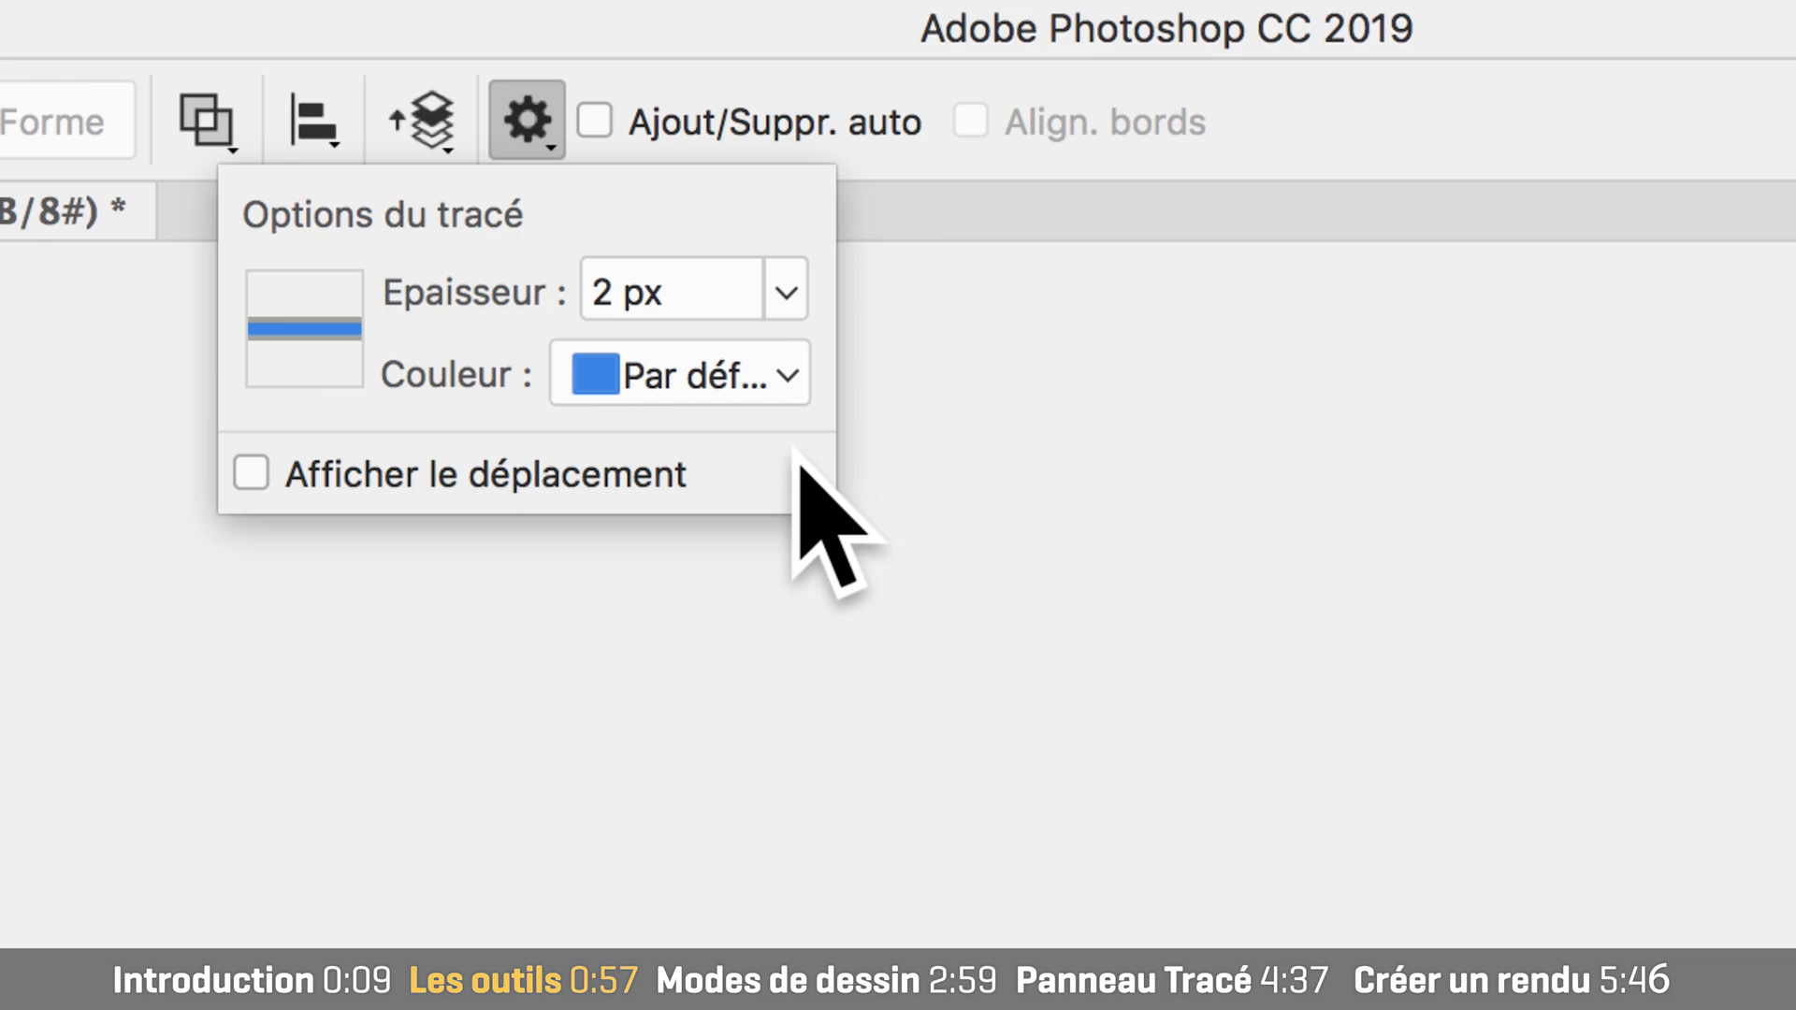
{"action": "left_click", "coordinate": [251, 474]}
{"action": "left_click", "coordinate": [79, 601]}
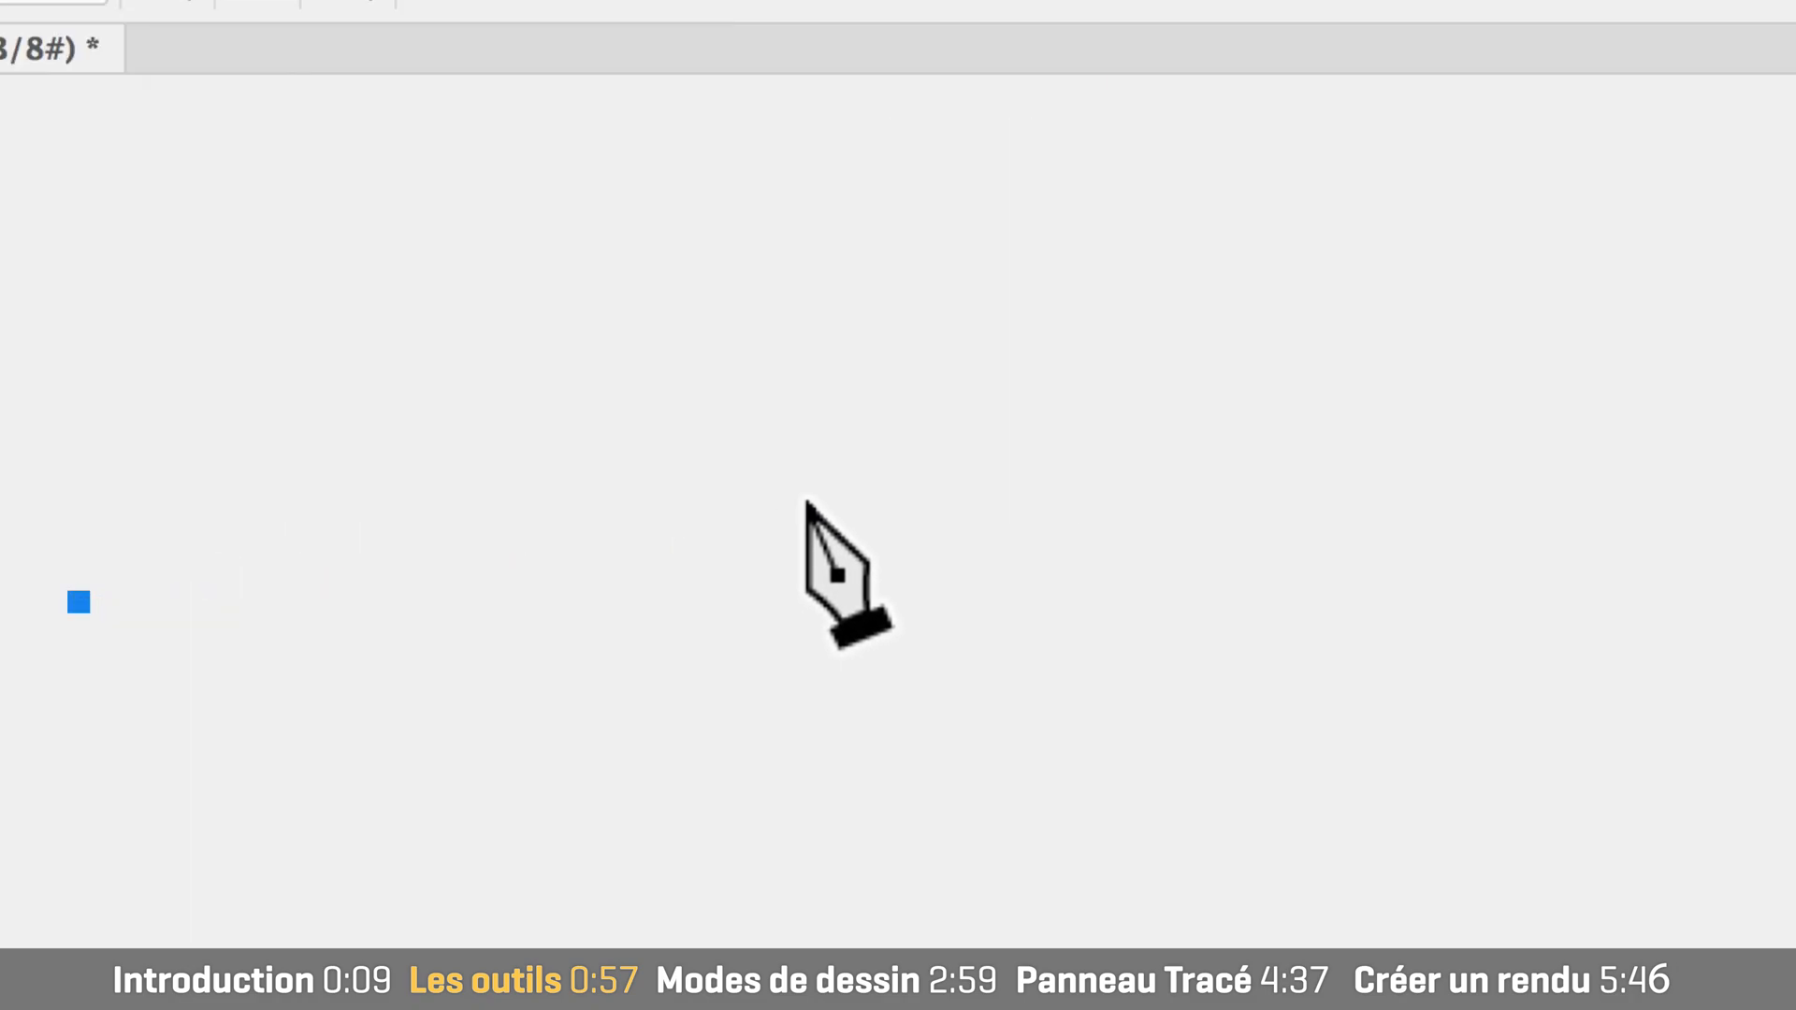
{"action": "left_click_drag", "start_coordinate": [972, 501], "coordinate": [1208, 721]}
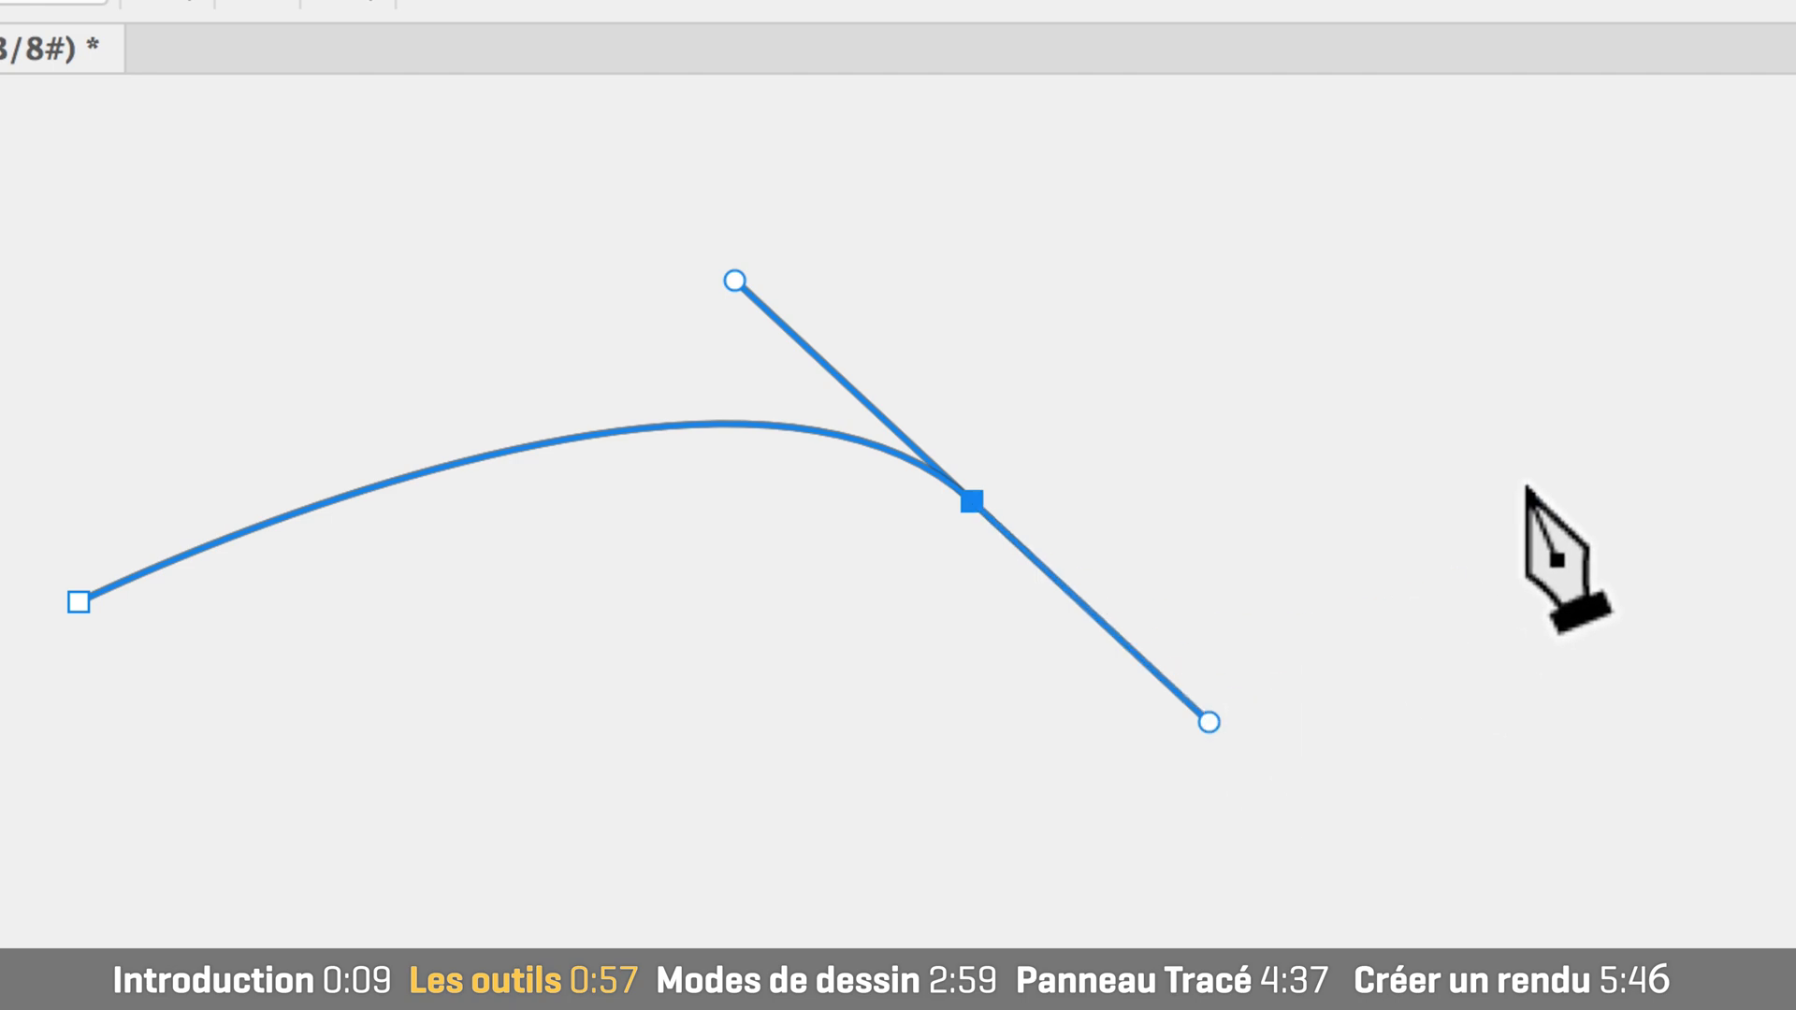
{"action": "left_click", "coordinate": [1489, 327]}
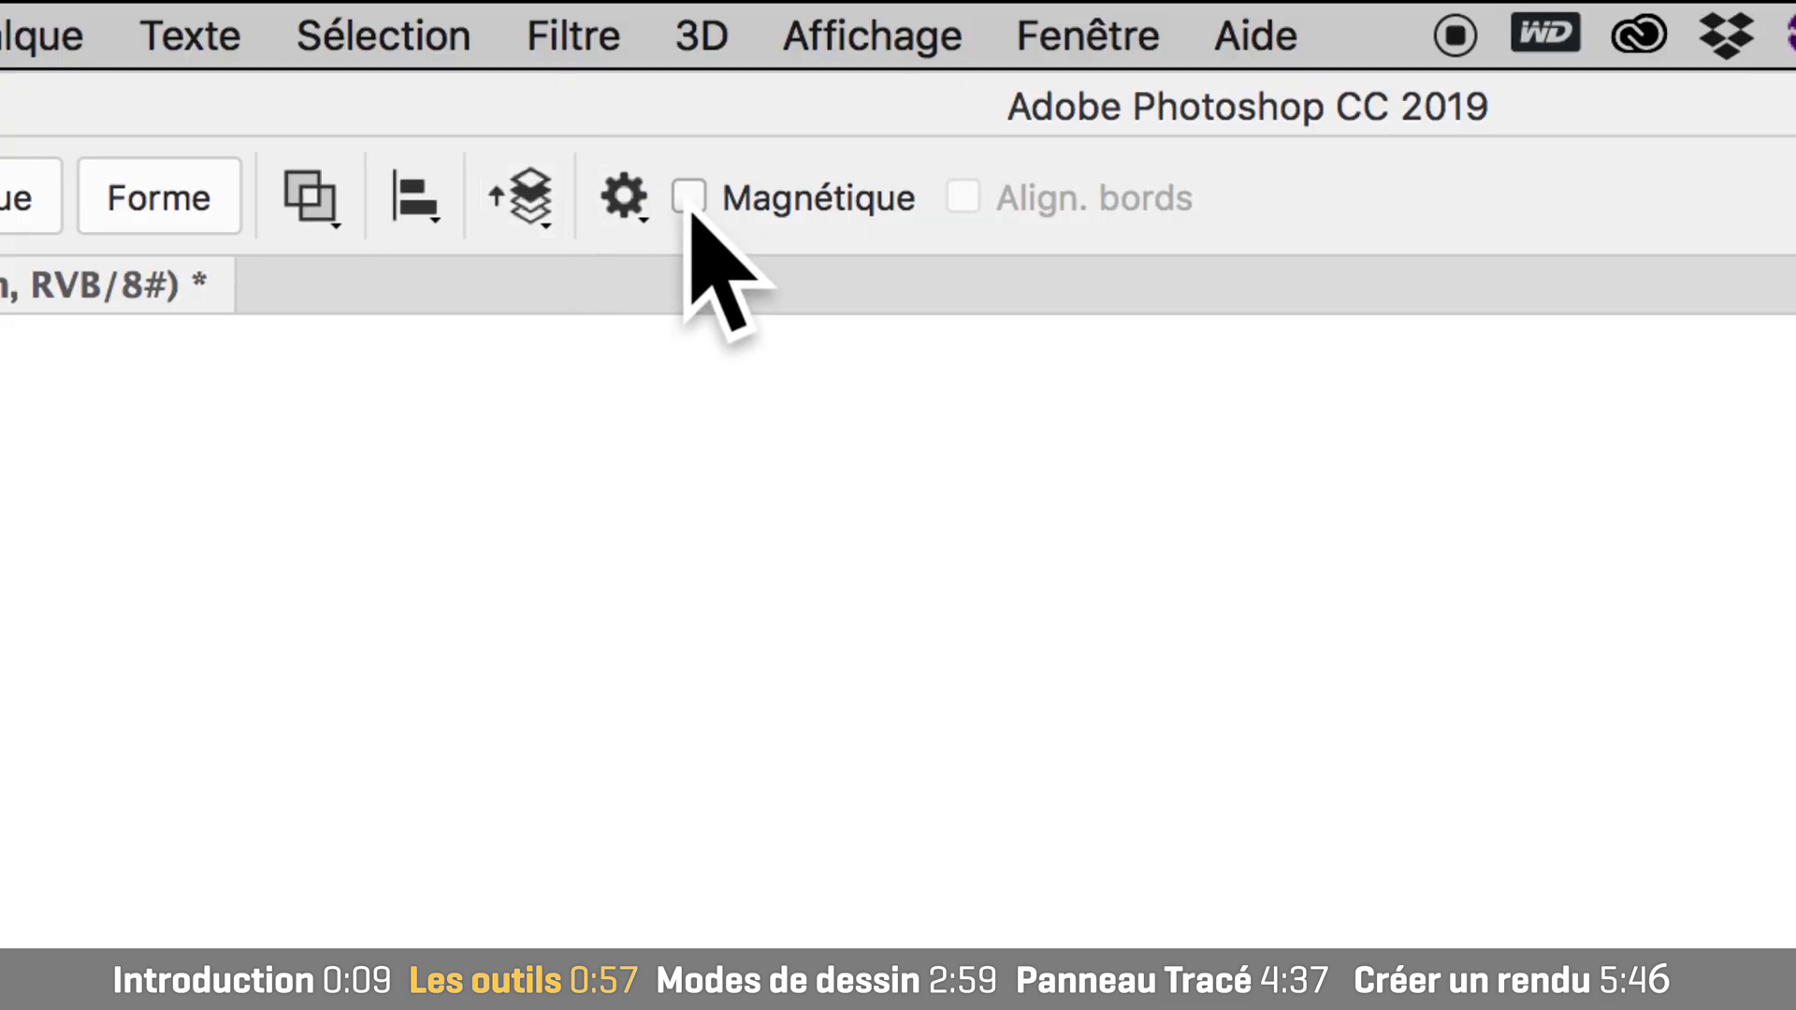
Turn on Magnétique for the Freeform Pen and start a magnetic path at the outer edge of the sketch's lower lip.
{"action": "left_click", "coordinate": [689, 199]}
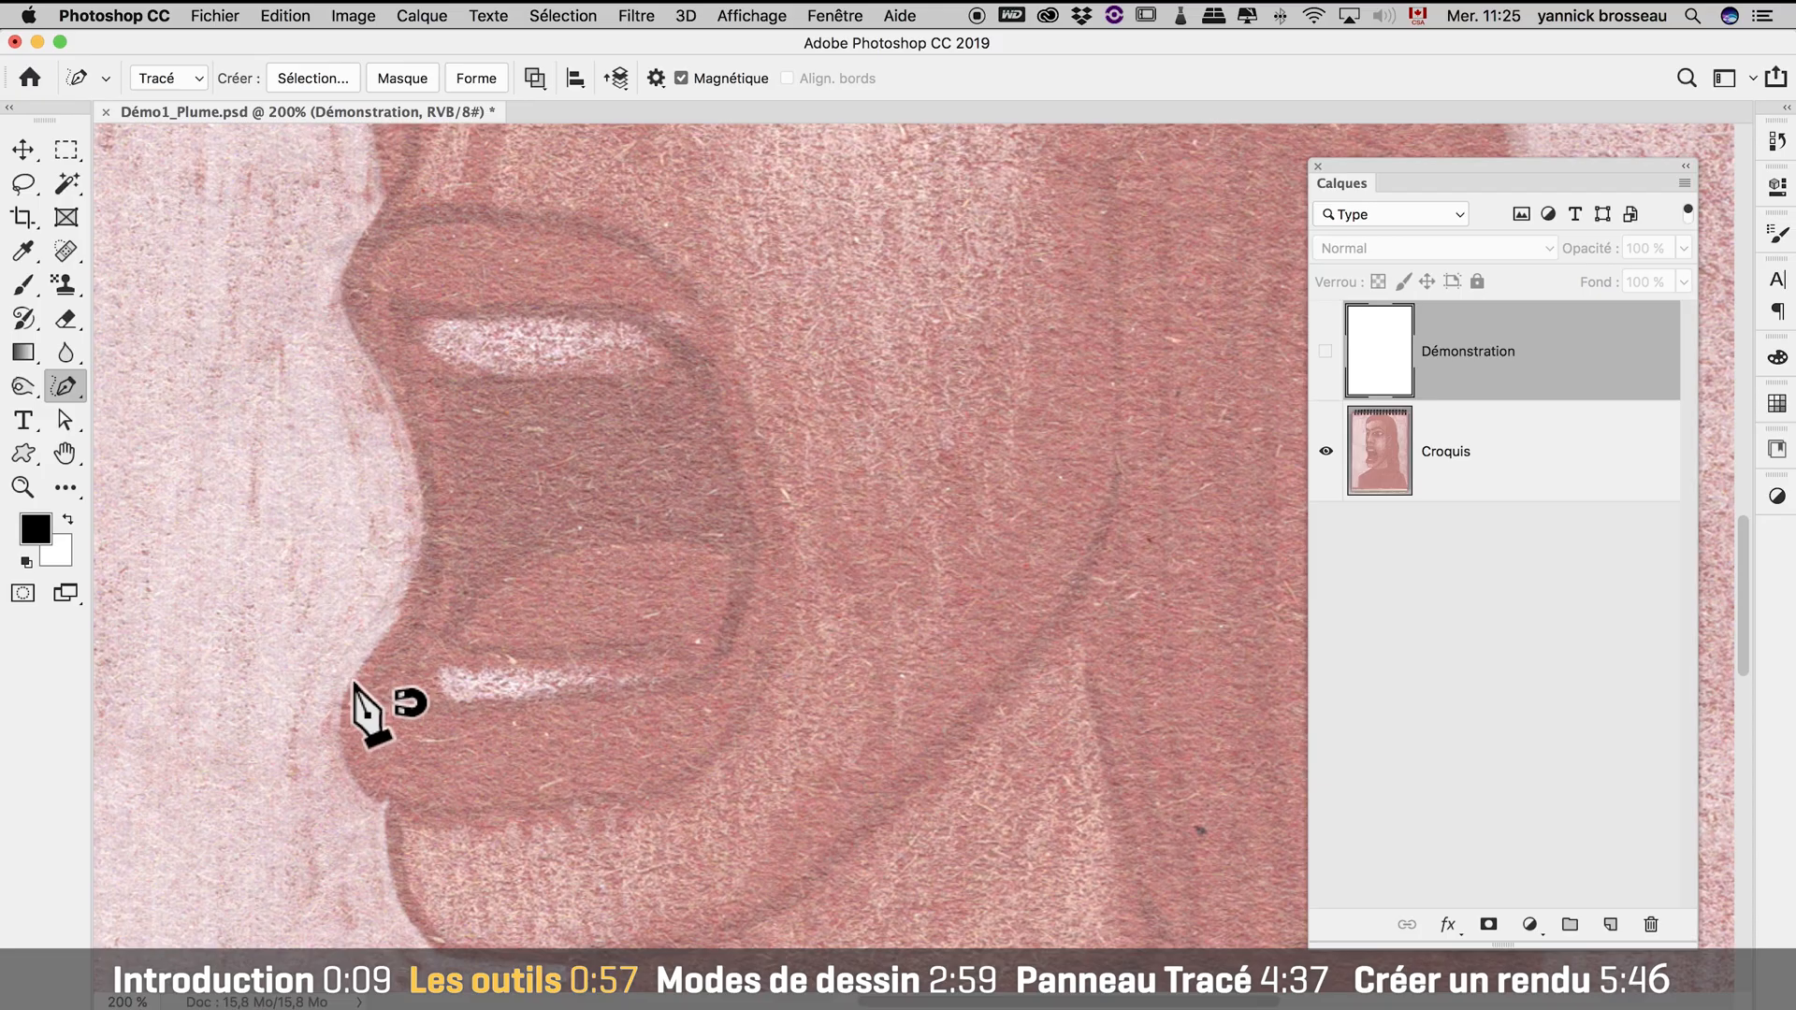
{"action": "left_click", "coordinate": [355, 678]}
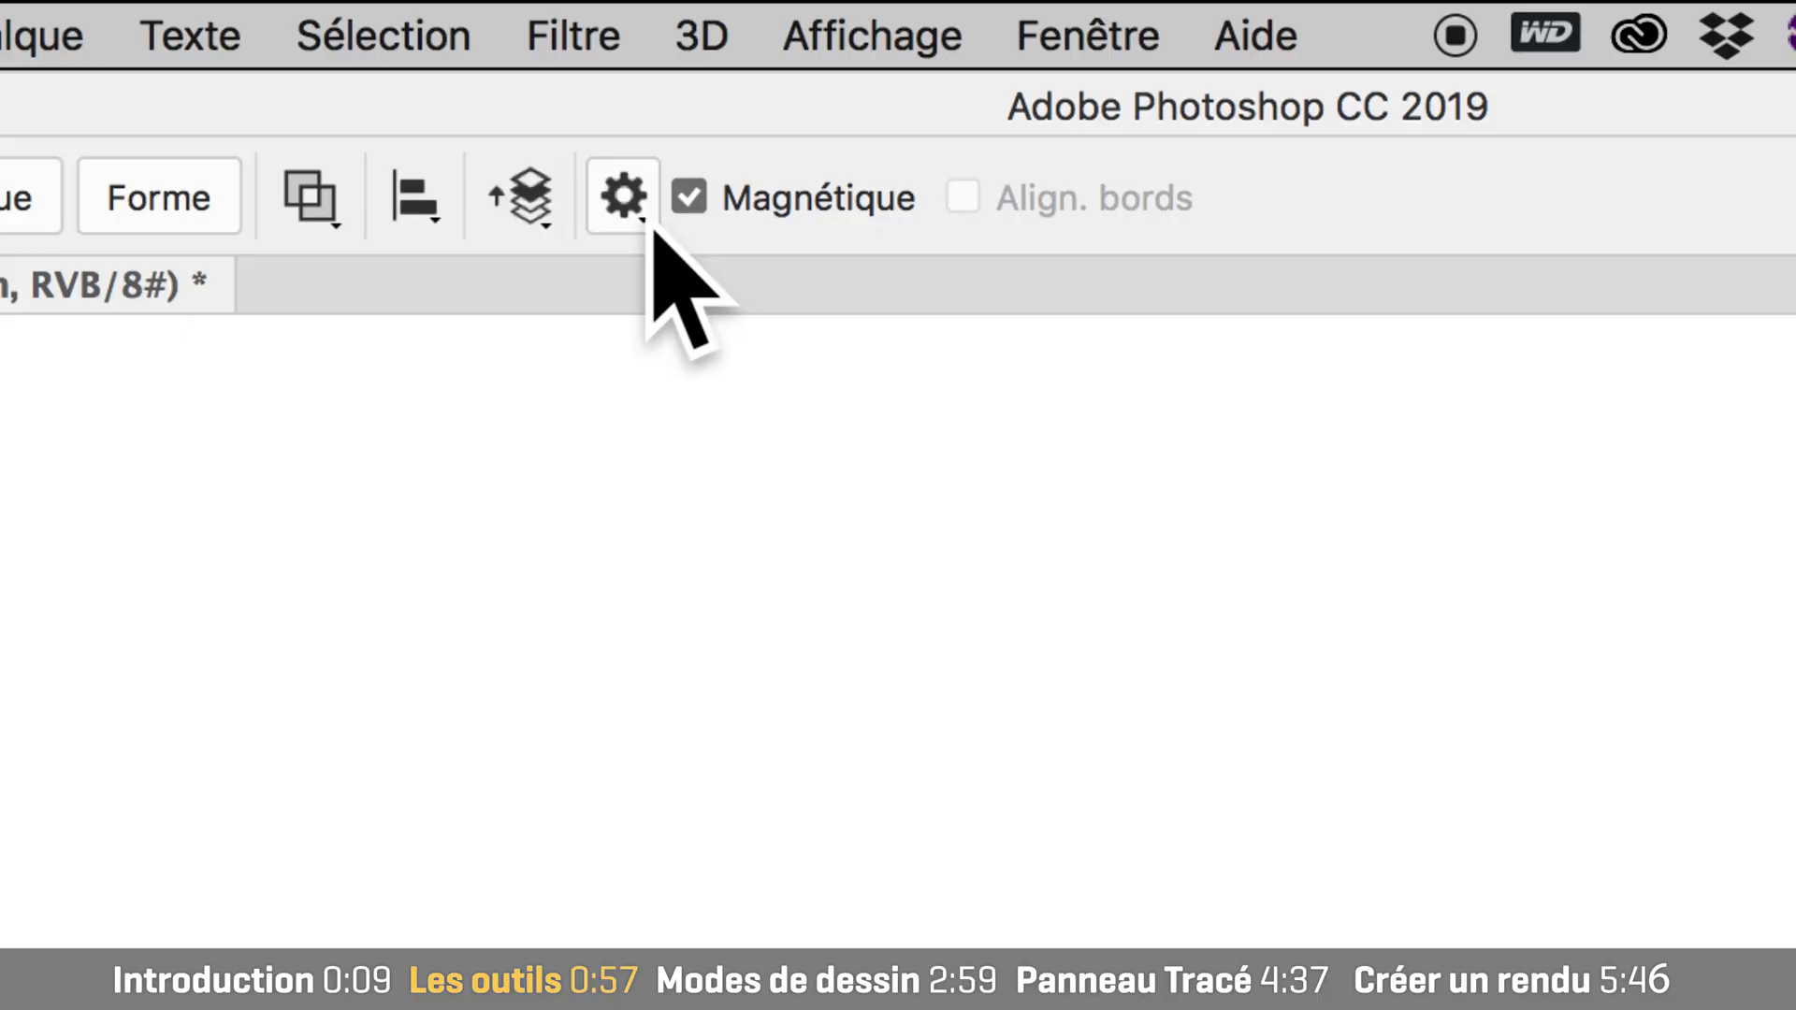
{"action": "left_click", "coordinate": [657, 80]}
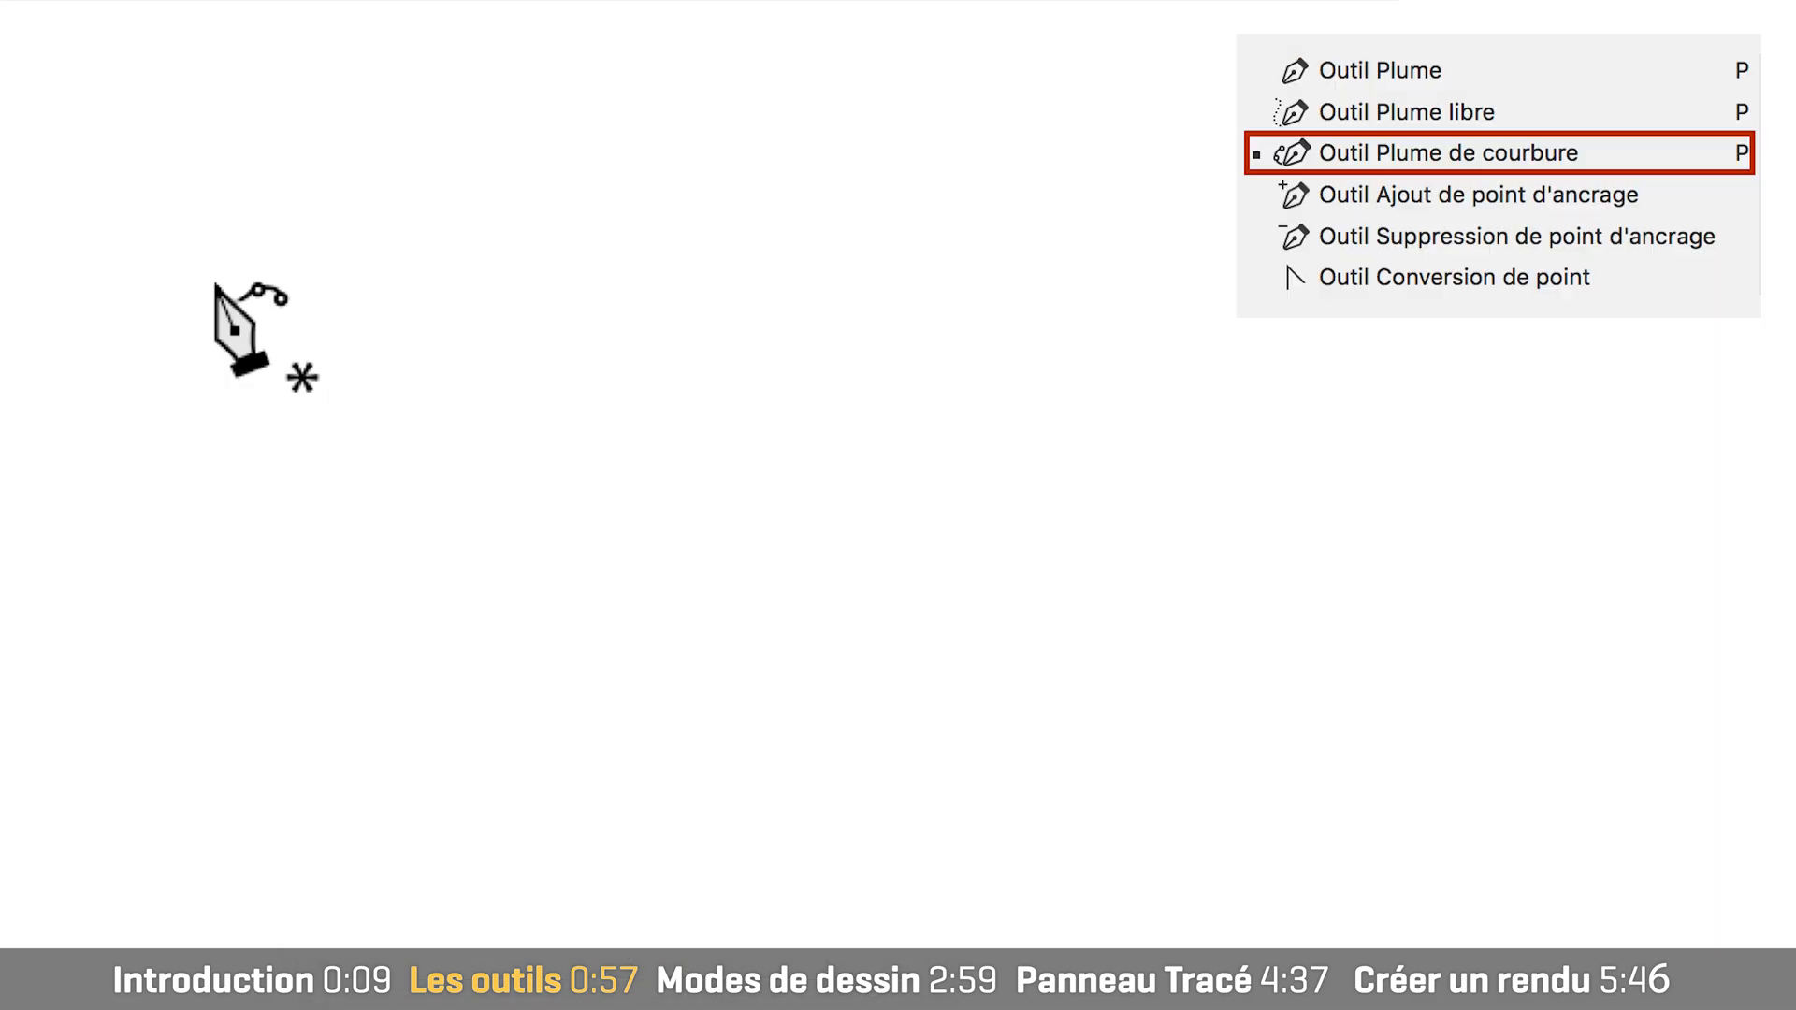
Draw a closed rounded shape through four points with the Curvature Pen tool, ending on the starting point.
{"action": "left_click", "coordinate": [400, 210]}
{"action": "left_click", "coordinate": [185, 465]}
{"action": "left_click", "coordinate": [656, 786]}
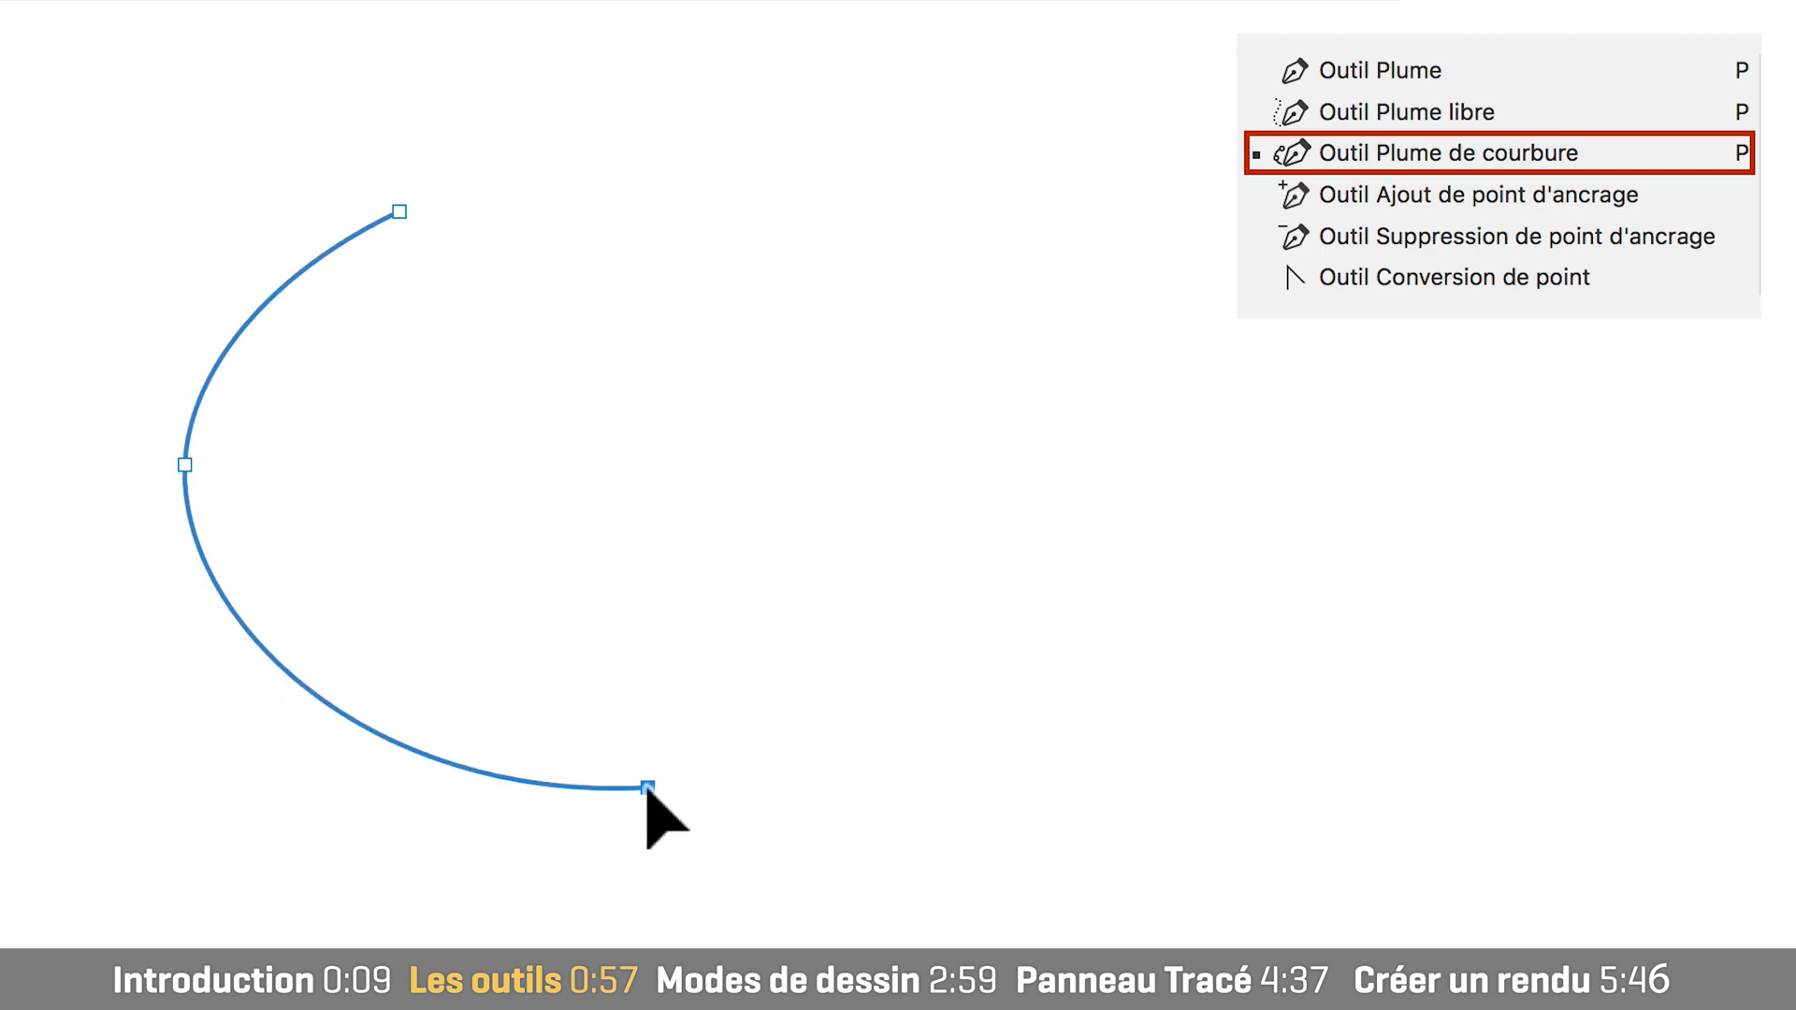
{"action": "left_click", "coordinate": [1087, 308]}
{"action": "left_click", "coordinate": [399, 211]}
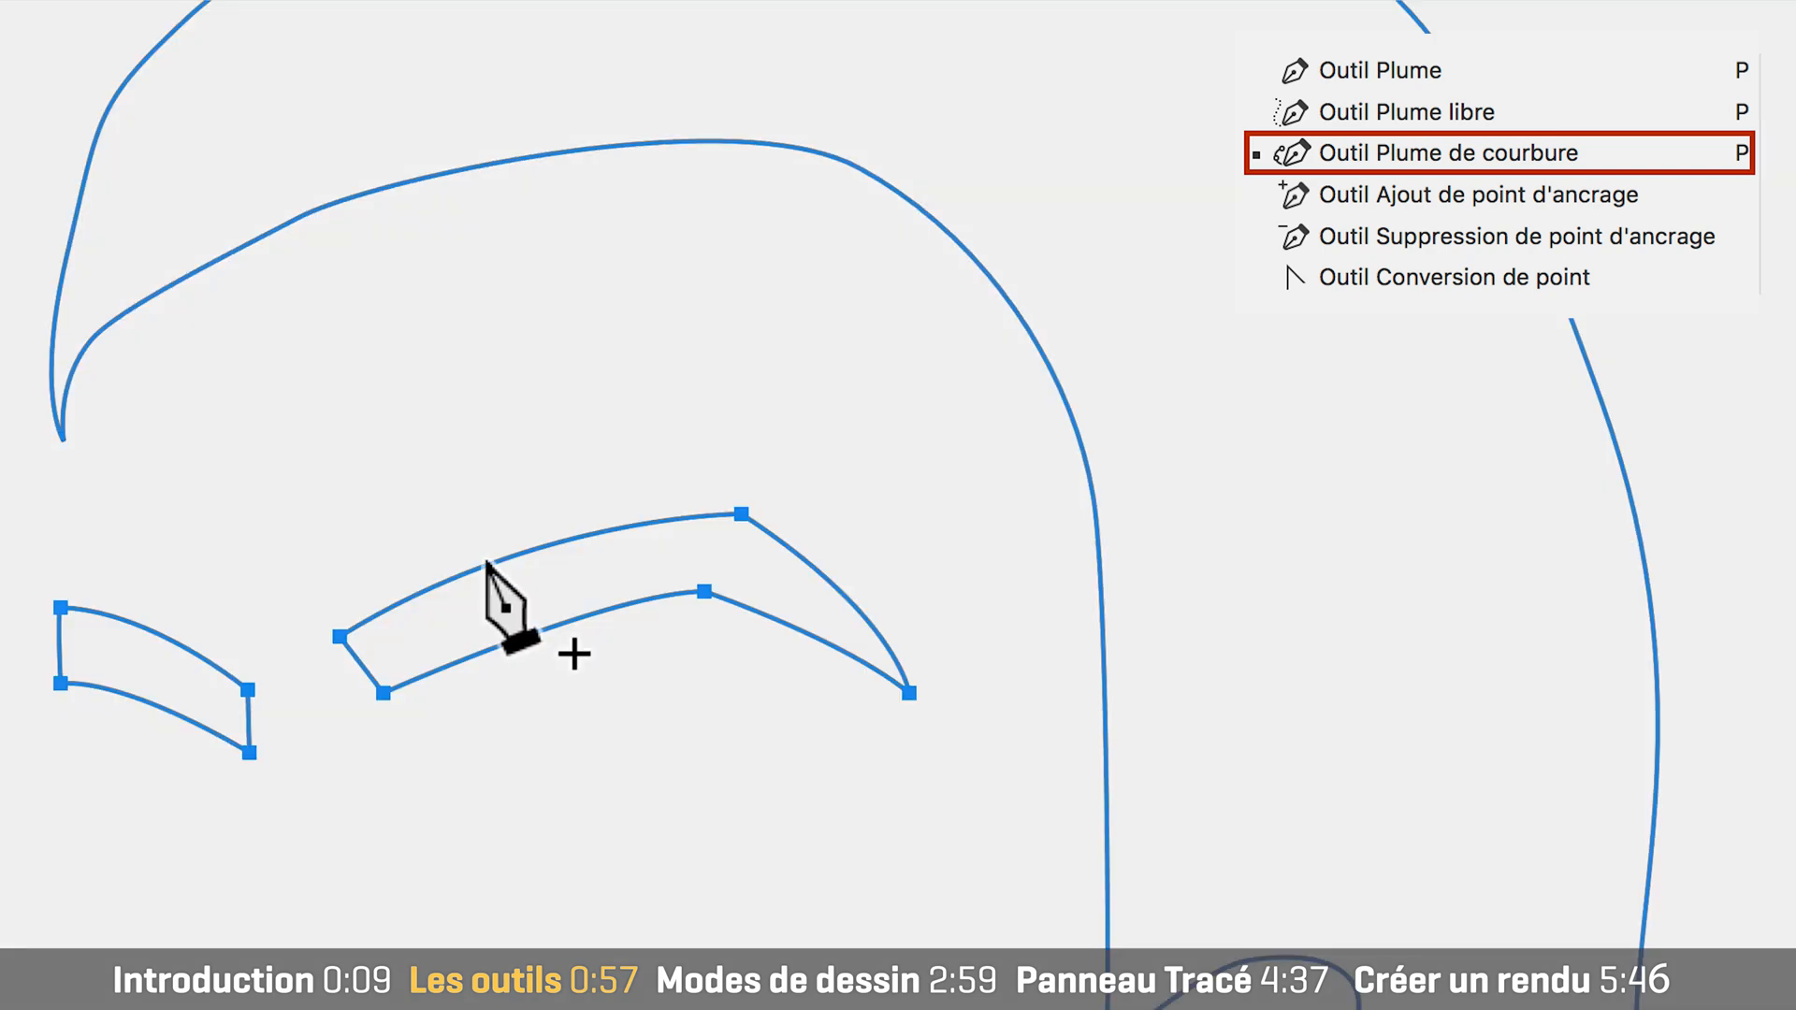
Add two anchor points along the upper edge of the larger eyebrow path and delete both of them.
{"action": "left_click", "coordinate": [486, 565]}
{"action": "left_click", "coordinate": [648, 522]}
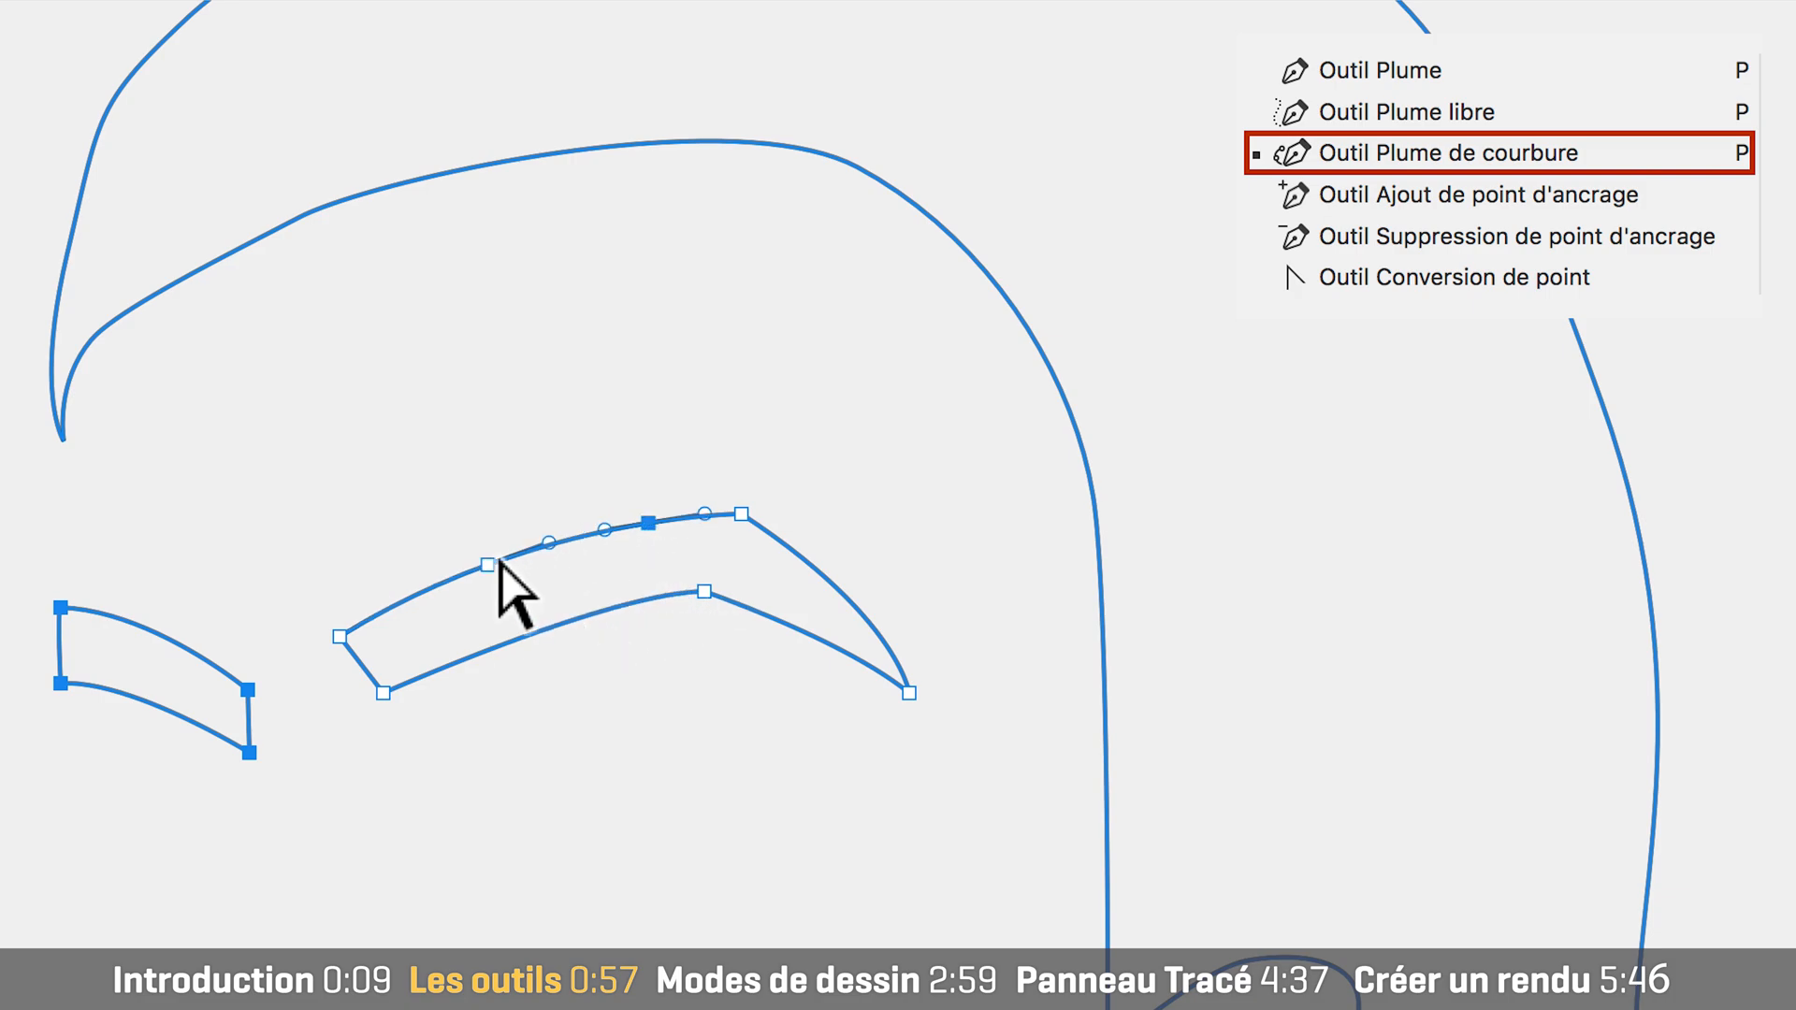
{"action": "mouse_move", "coordinate": [487, 565]}
{"action": "left_mouse_down"}
{"action": "mouse_move", "coordinate": [461, 507]}
{"action": "mouse_move", "coordinate": [488, 564]}
{"action": "left_mouse_up"}
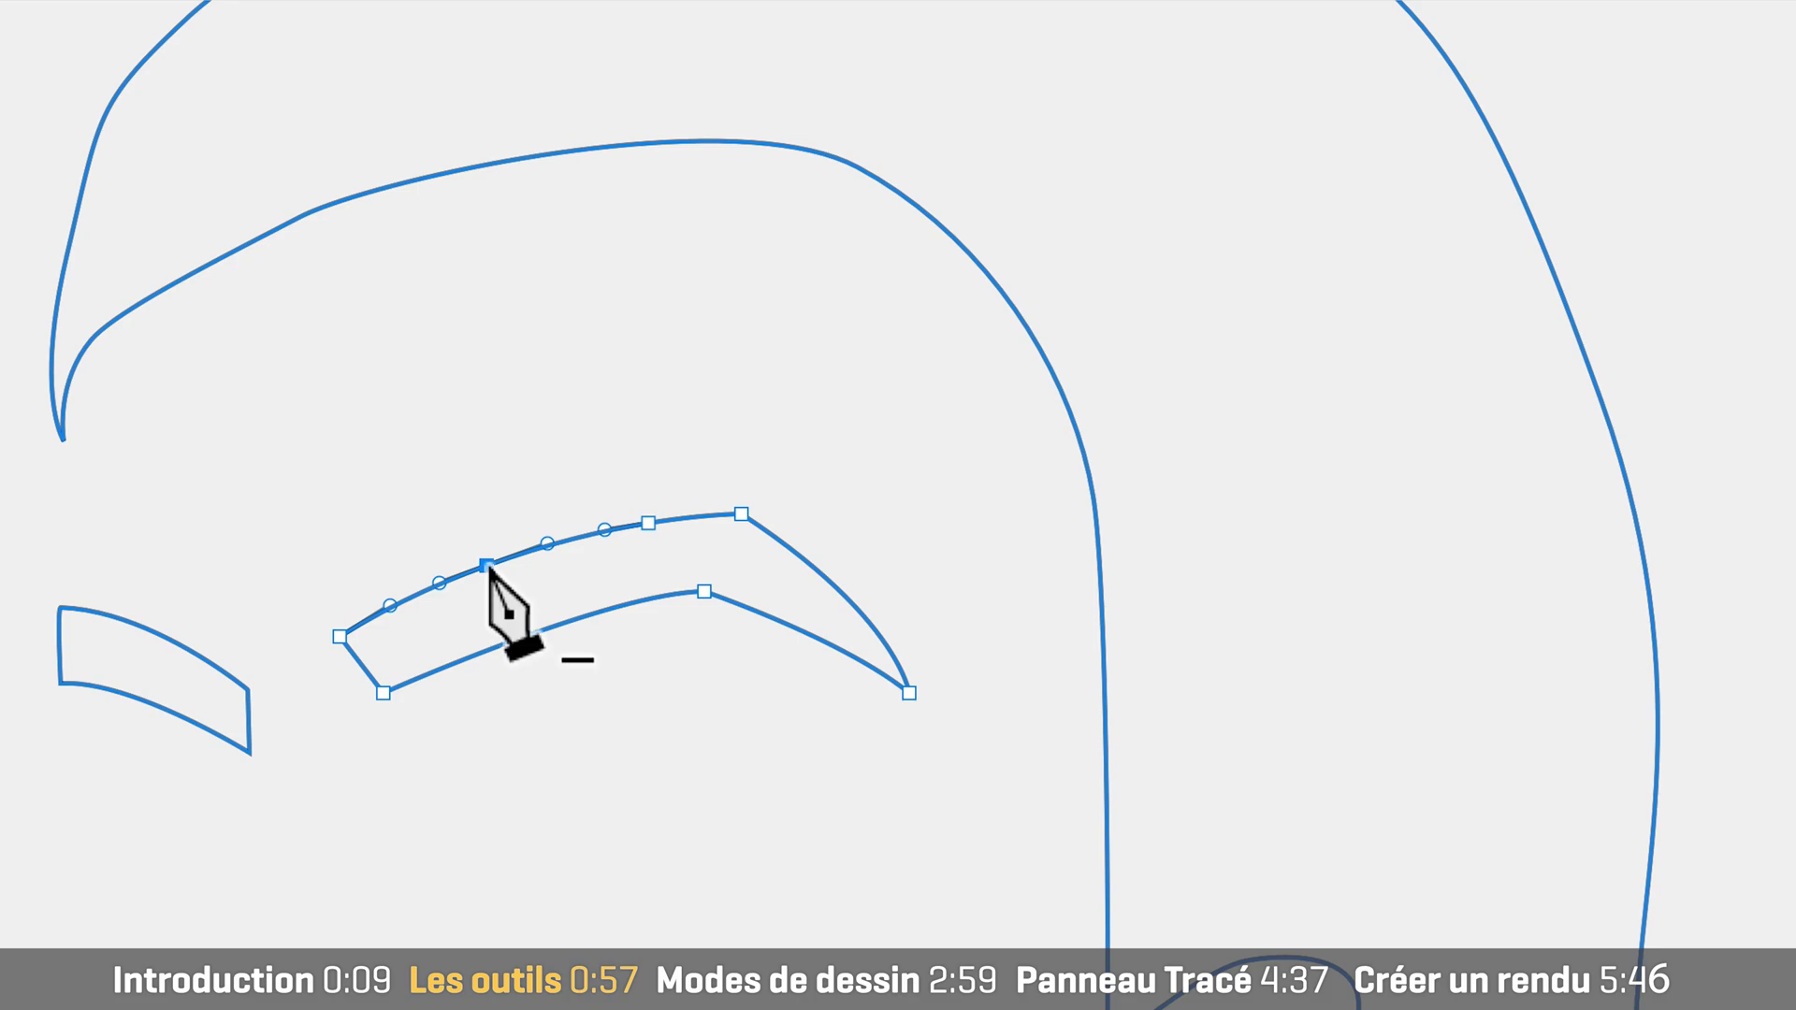
{"action": "left_click", "coordinate": [487, 565]}
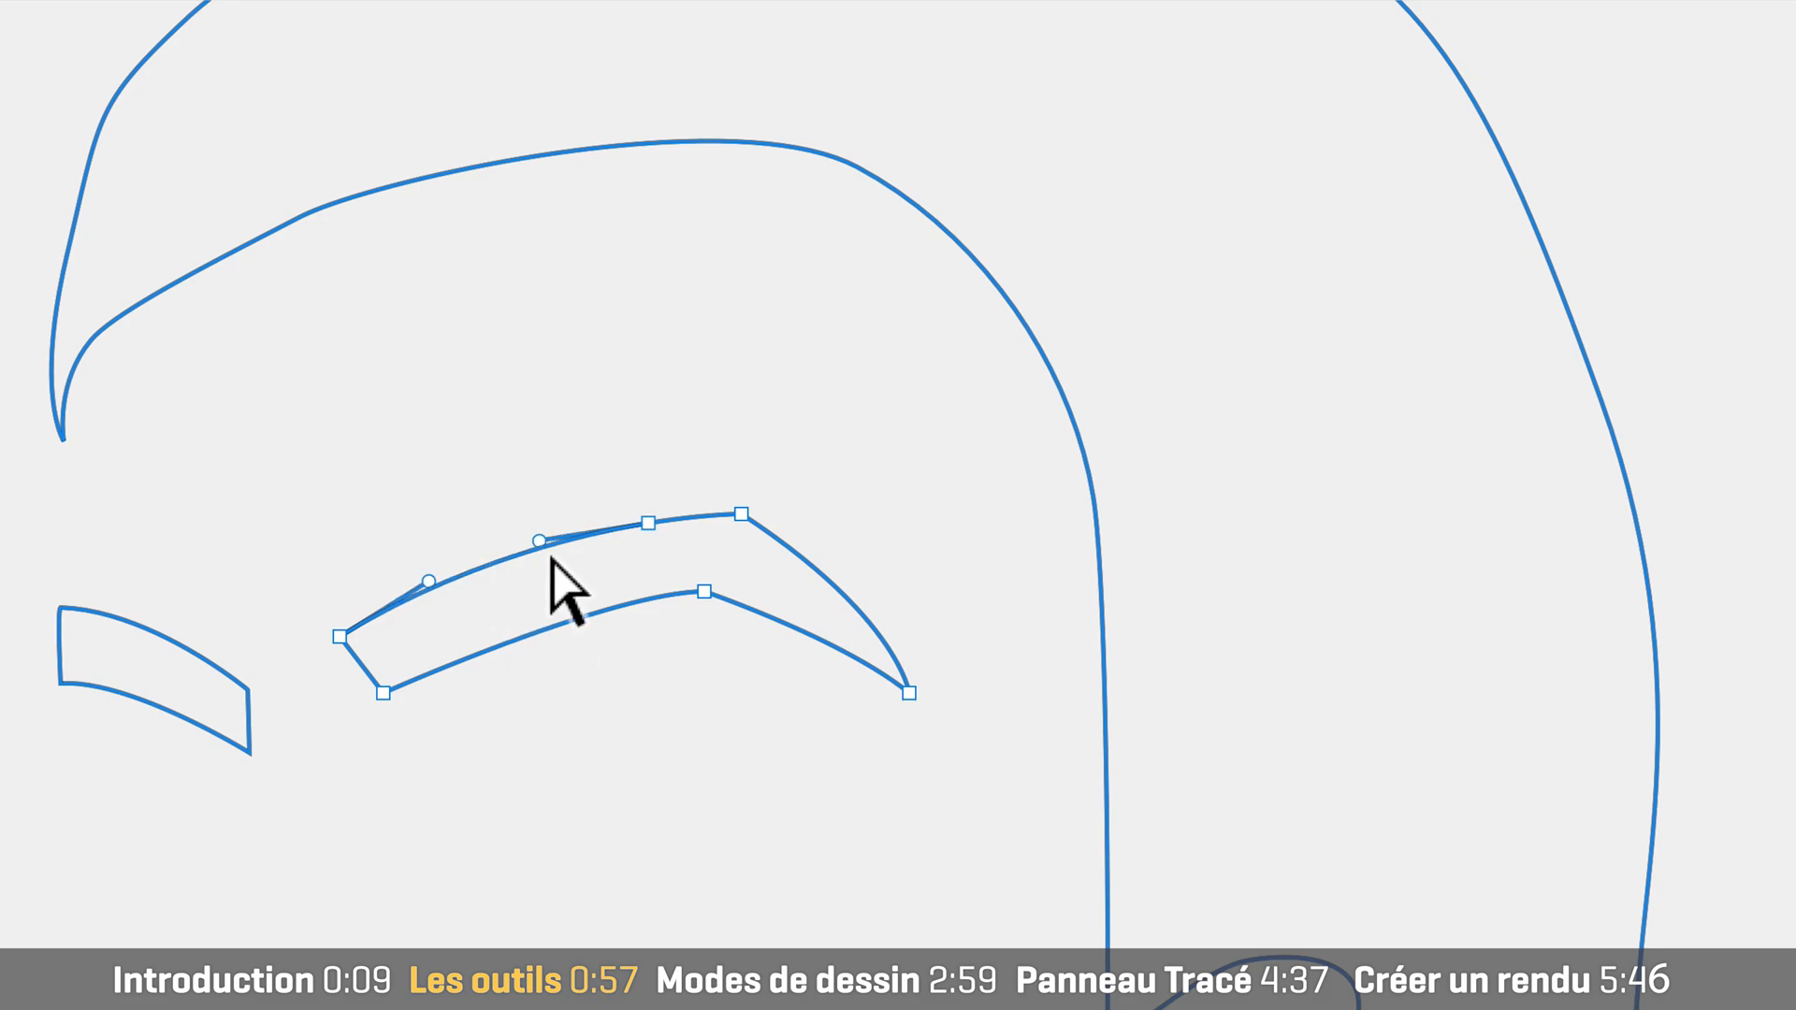
{"action": "left_click", "coordinate": [649, 523]}
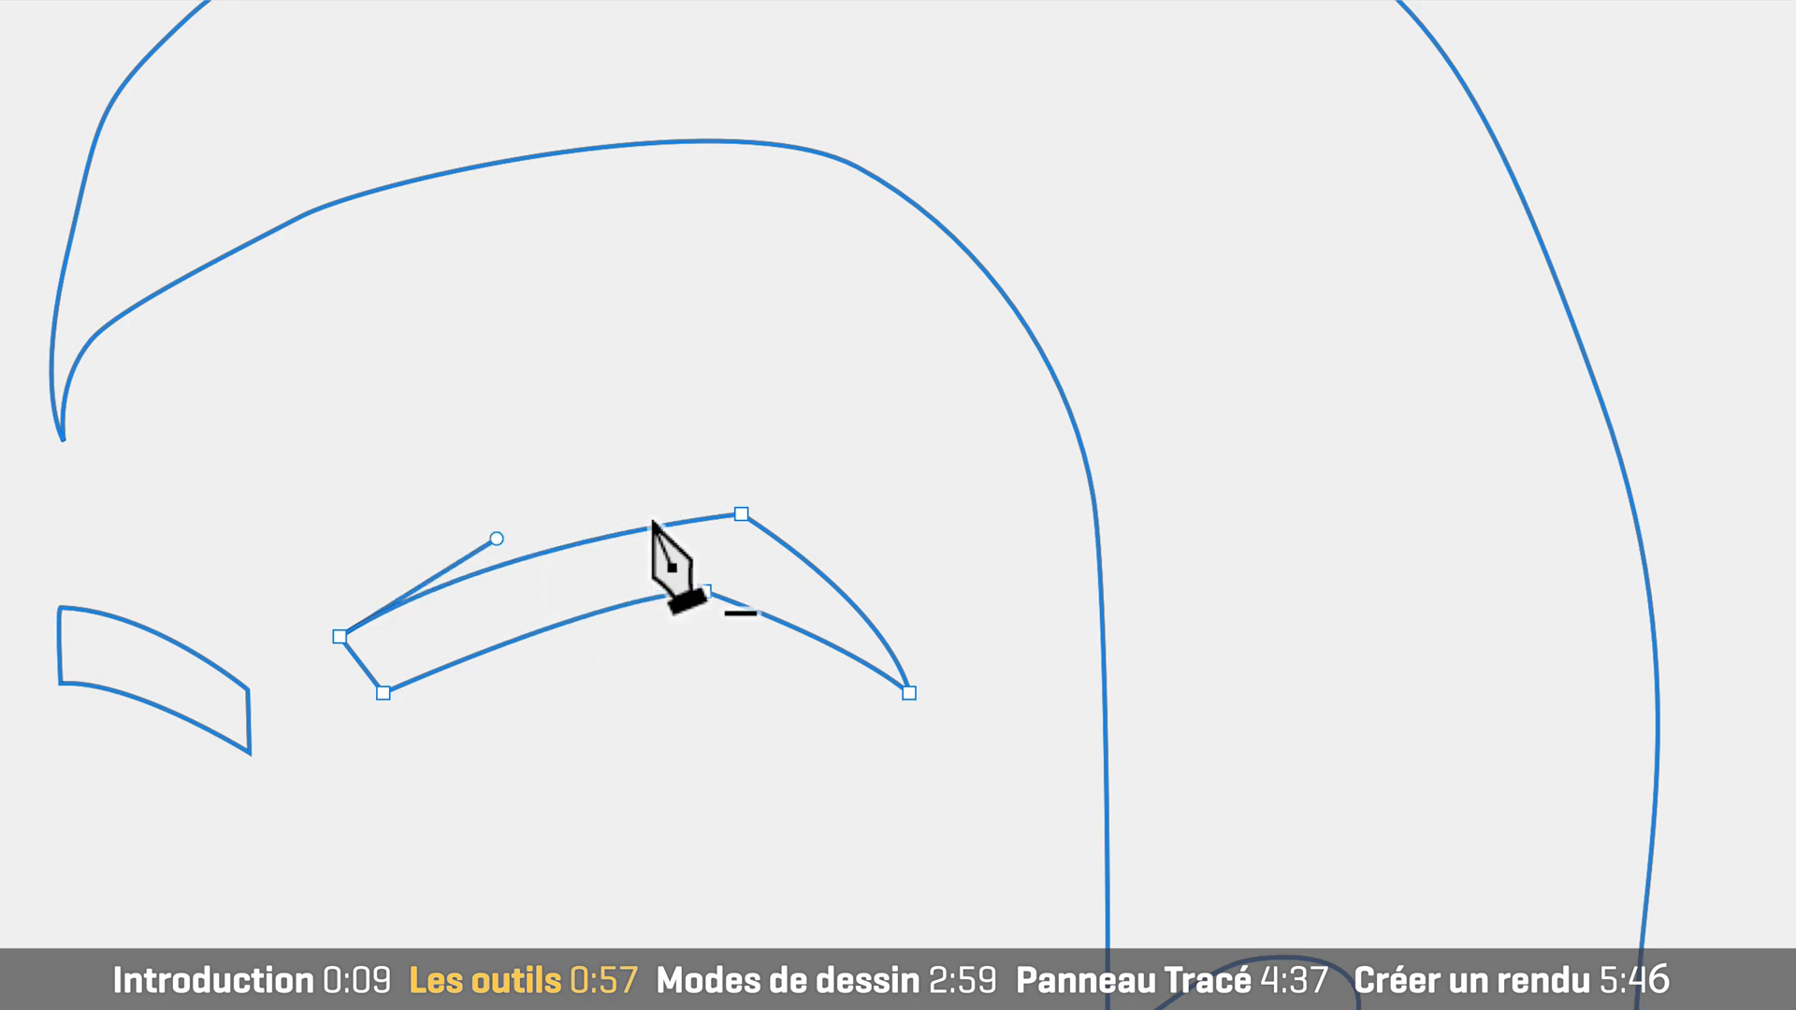
Switch to the Convert Point tool.
{"action": "left_click", "coordinate": [233, 473]}
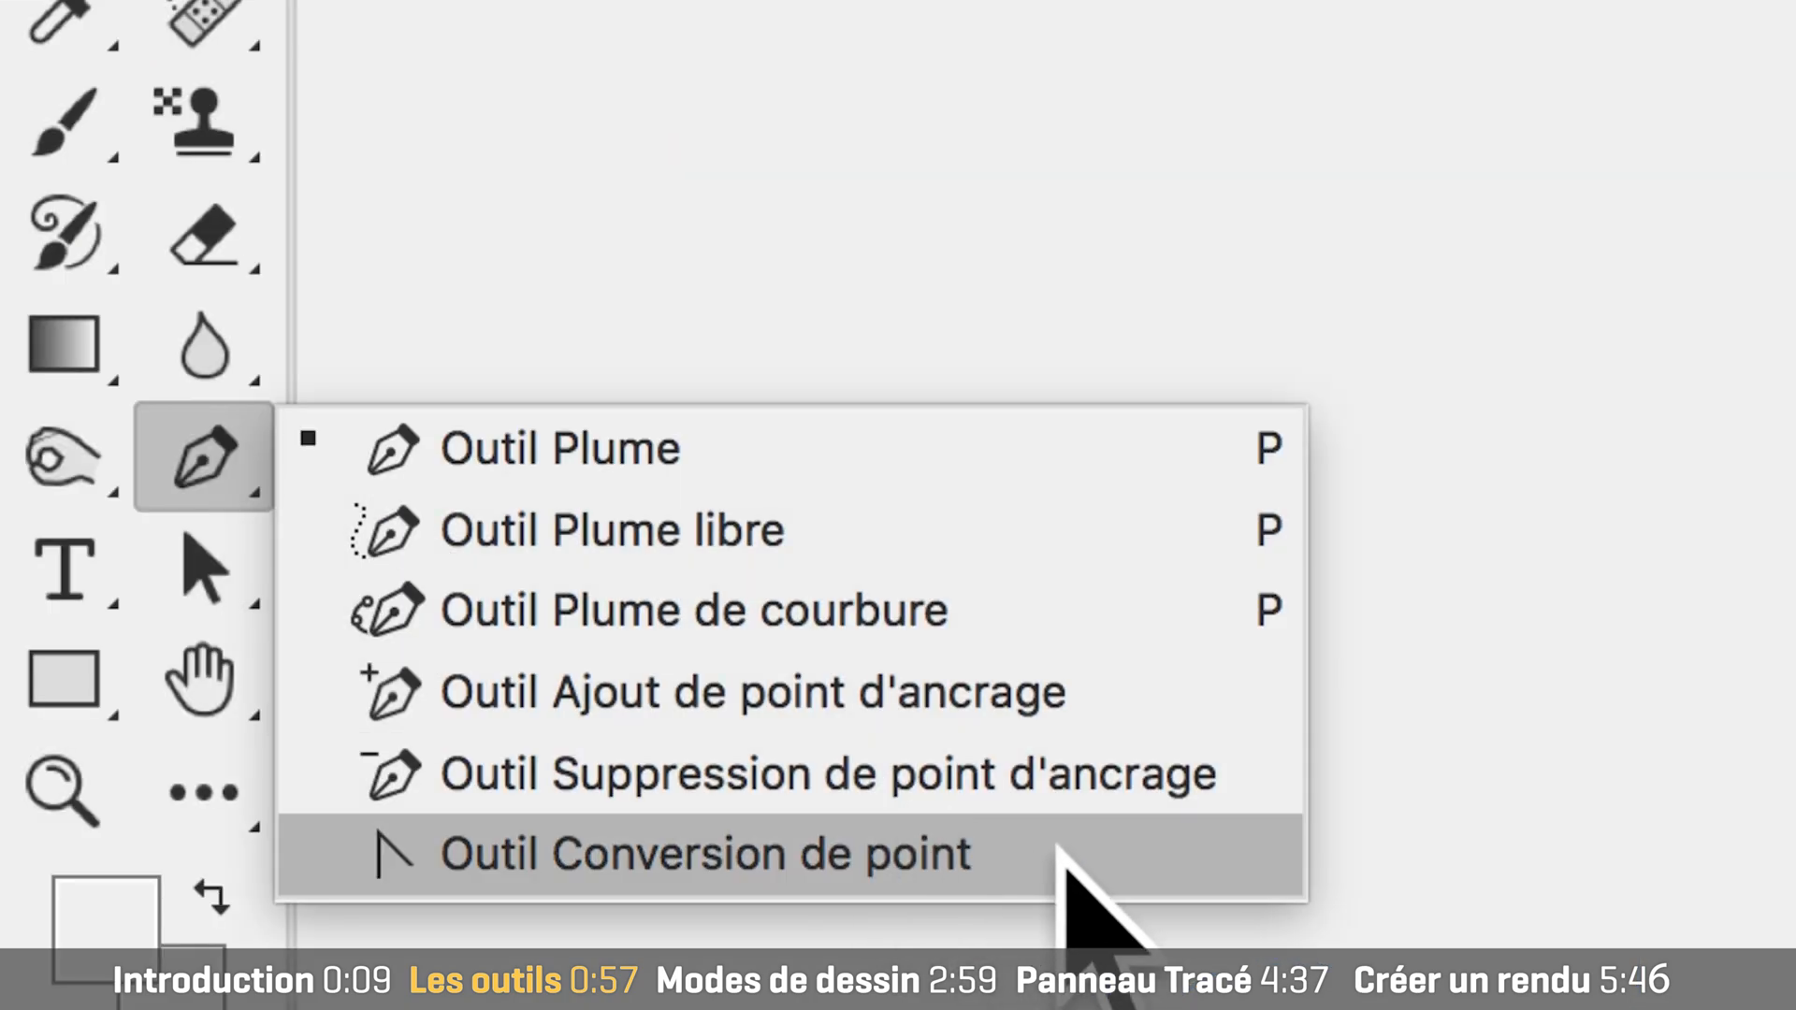
{"action": "left_click", "coordinate": [1059, 847]}
Select the nose contour and the small nostril path together with the Path Selection tool.
{"action": "left_click", "coordinate": [210, 572]}
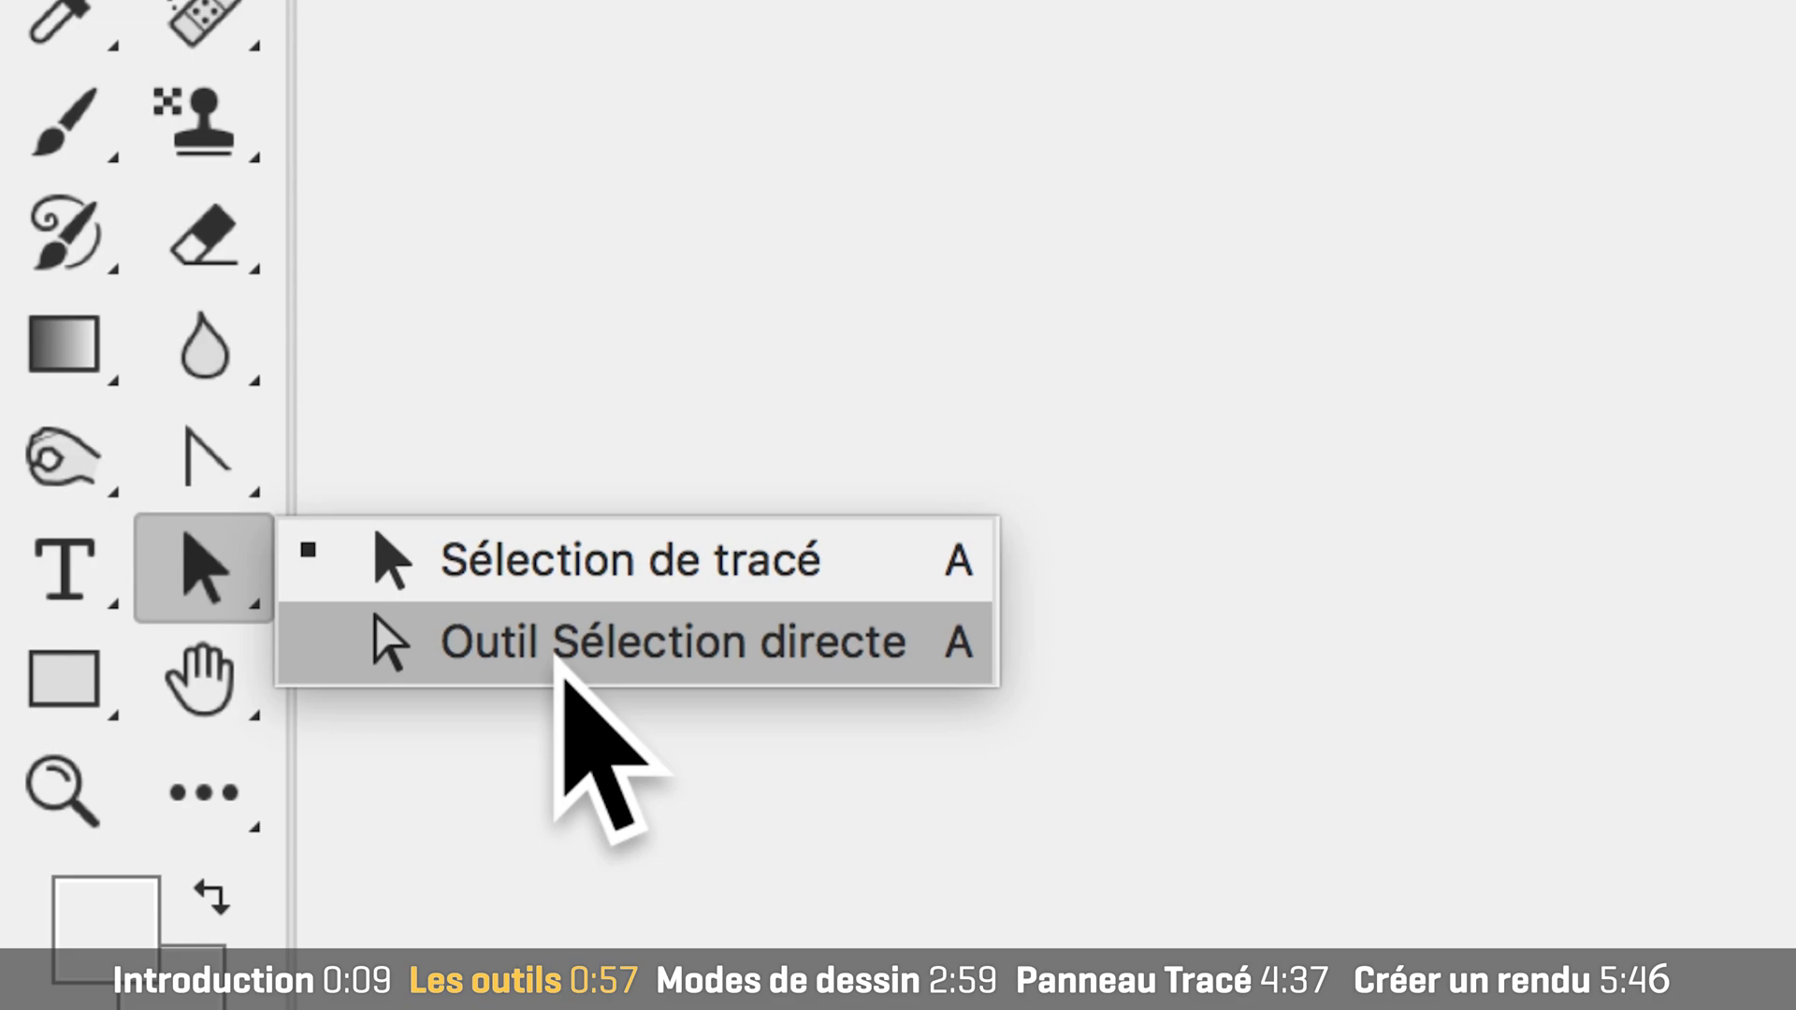
{"action": "left_click", "coordinate": [890, 561]}
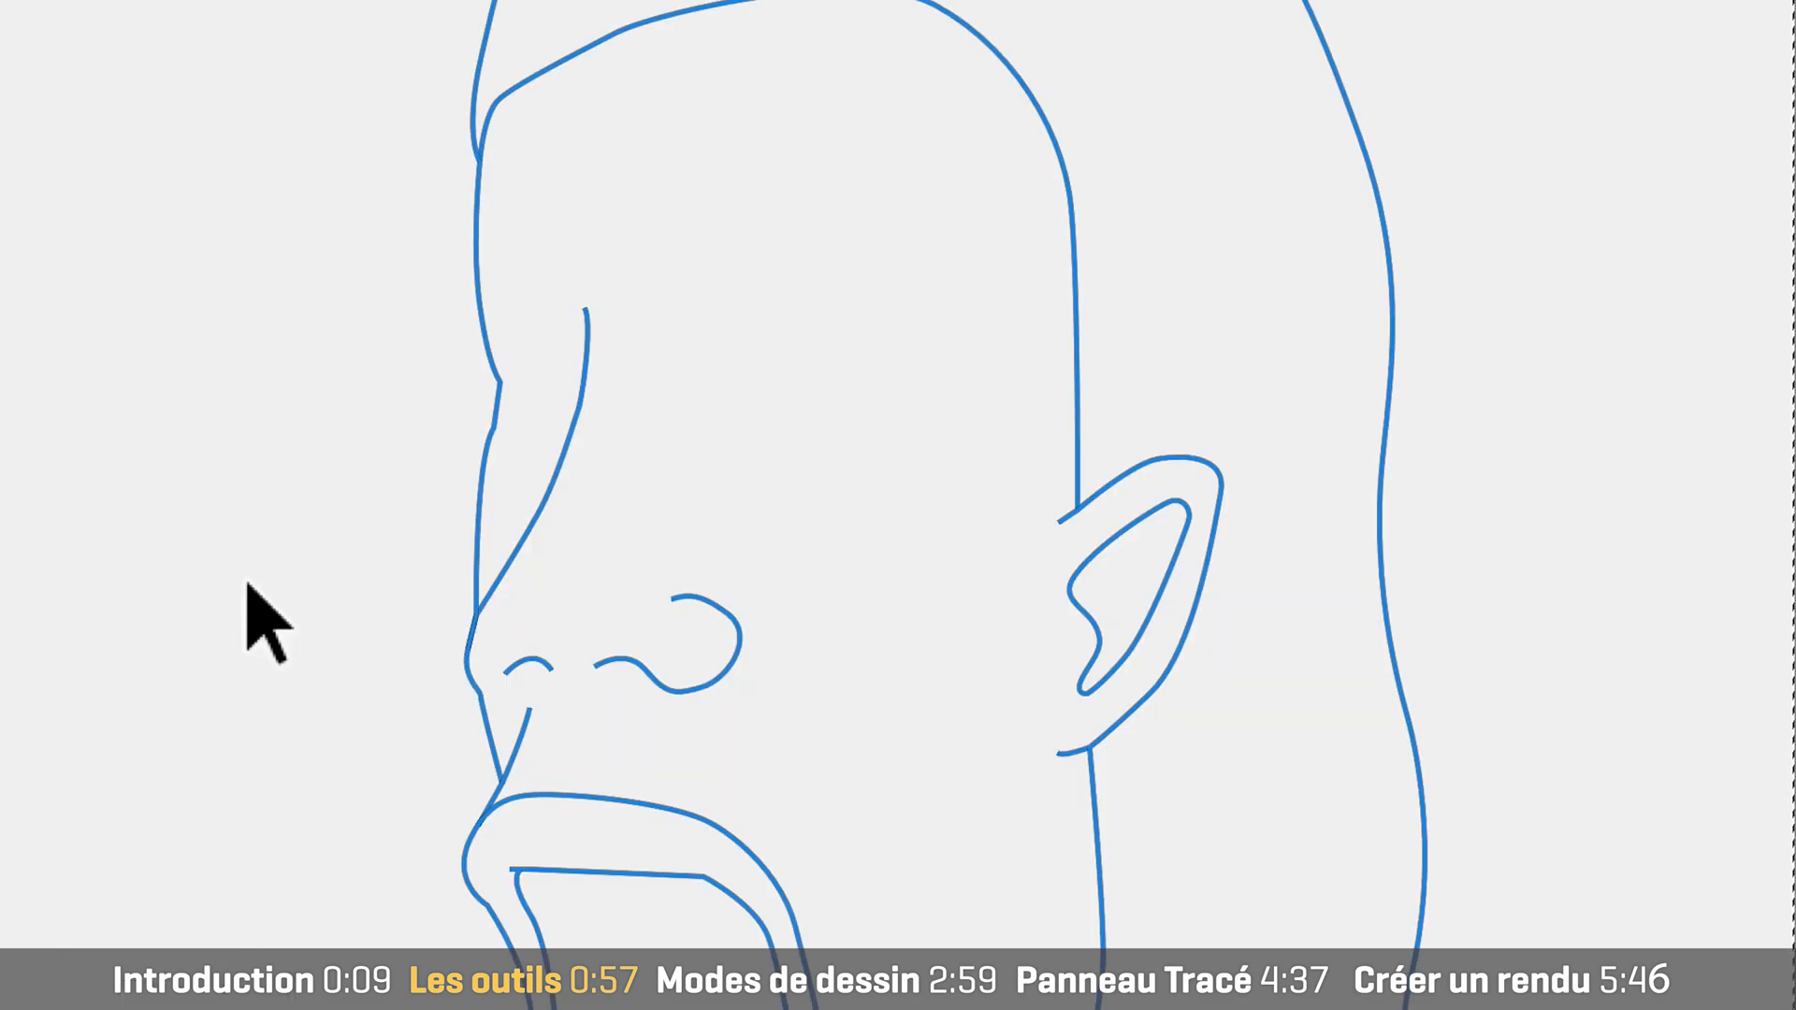
{"action": "left_click", "coordinate": [686, 697]}
{"action": "left_click", "coordinate": [529, 660], "text": "shift"}
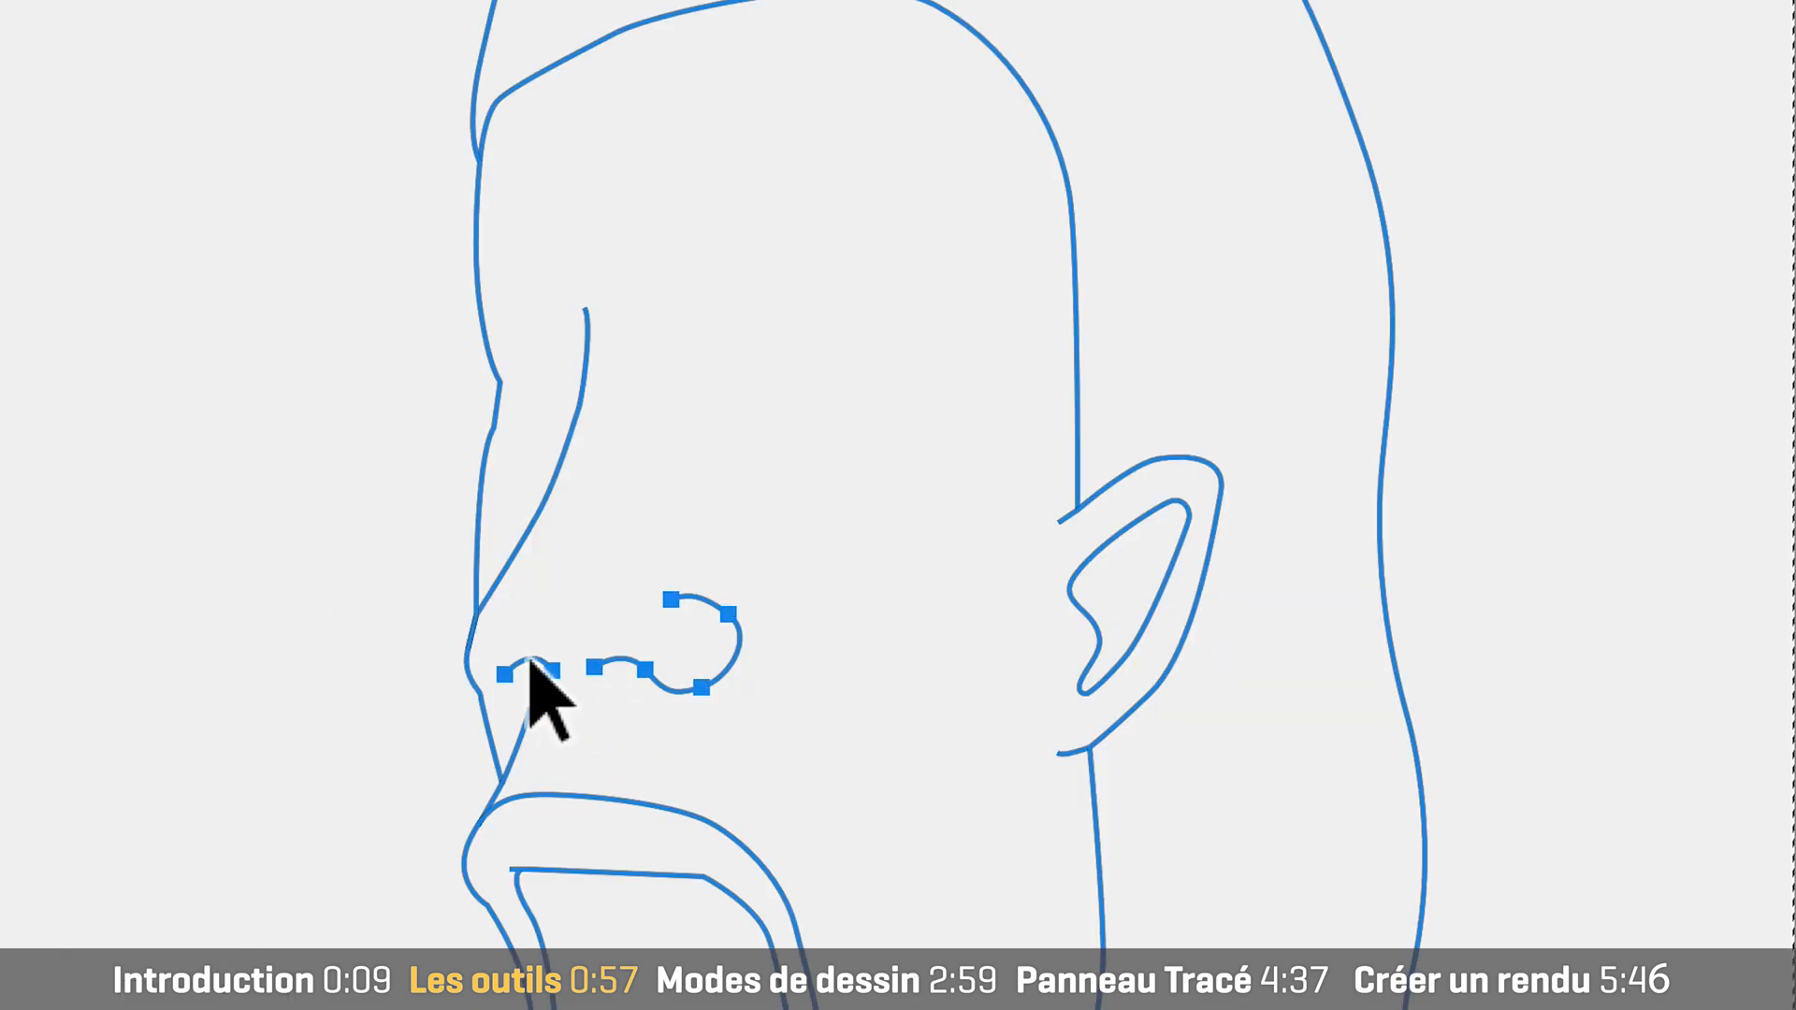
Move the selected nose contour and nostril paths together a short distance.
{"action": "left_click_drag", "start_coordinate": [733, 665], "coordinate": [762, 675]}
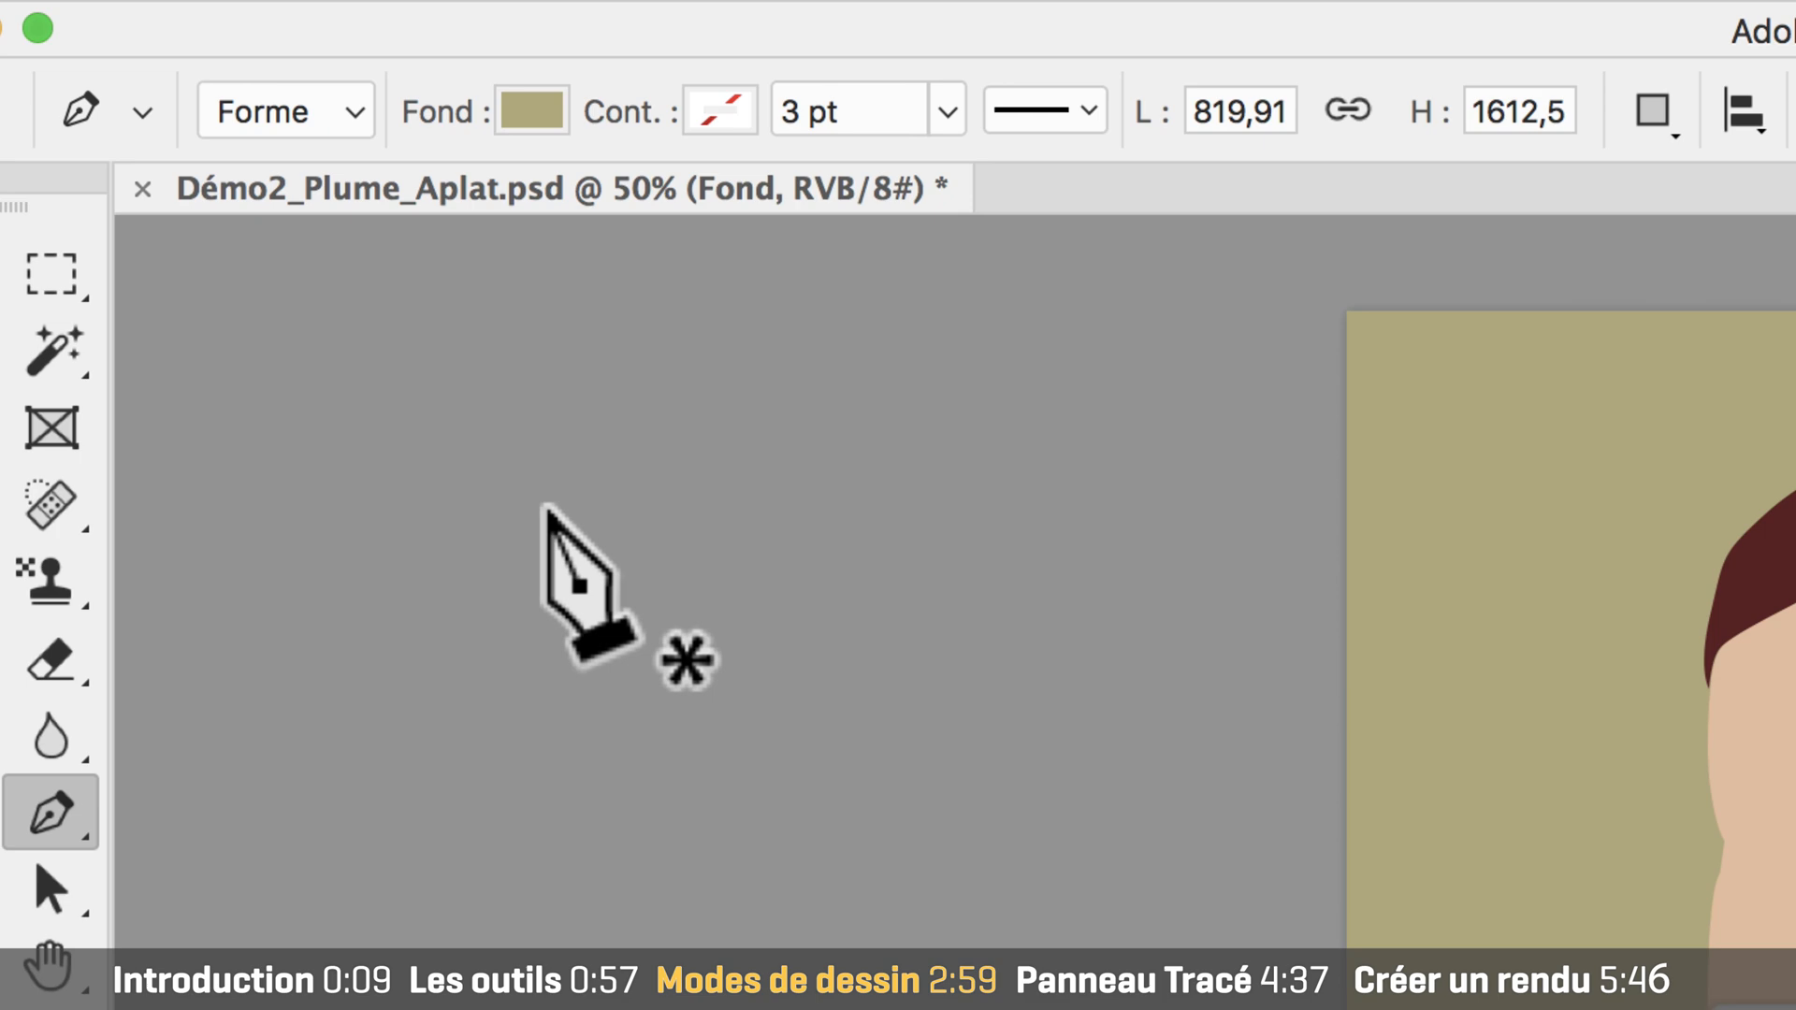
With the Pen tool in Forme mode, toggle the visibility of the Cheveux and Peau layers off and on again.
{"action": "left_click", "coordinate": [351, 126]}
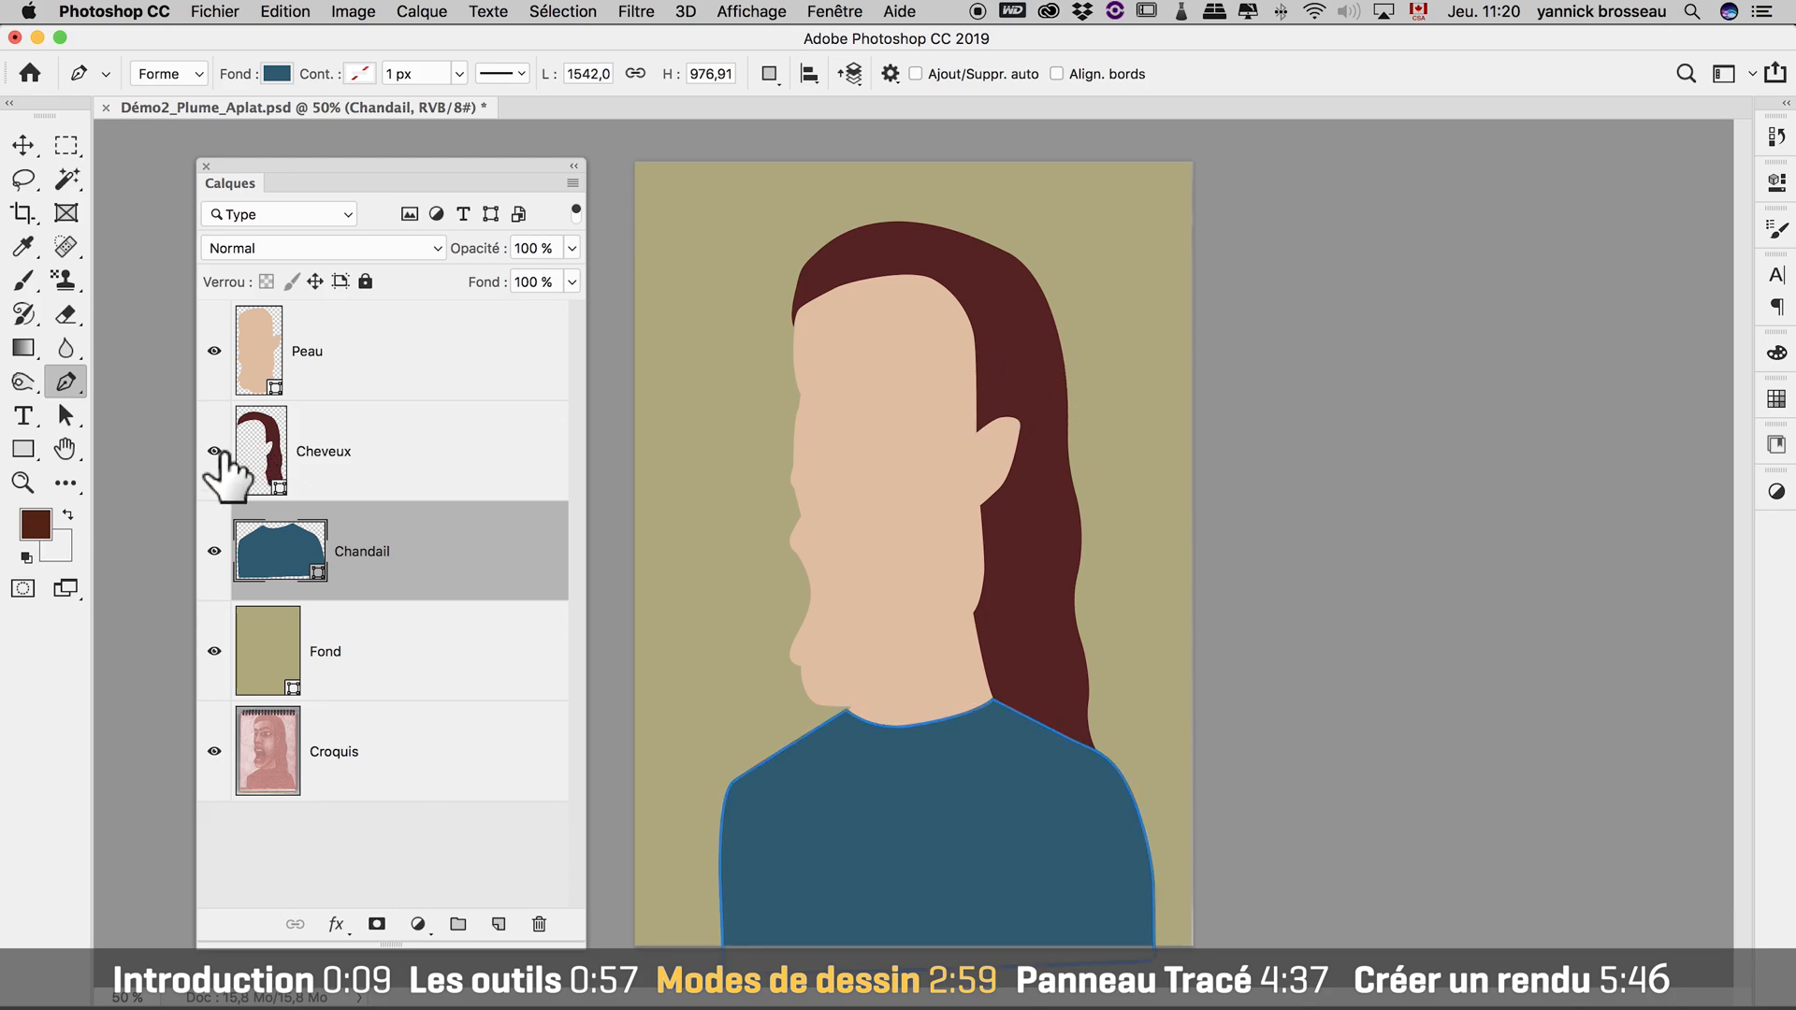
{"action": "left_click", "coordinate": [214, 450]}
{"action": "left_click", "coordinate": [214, 451]}
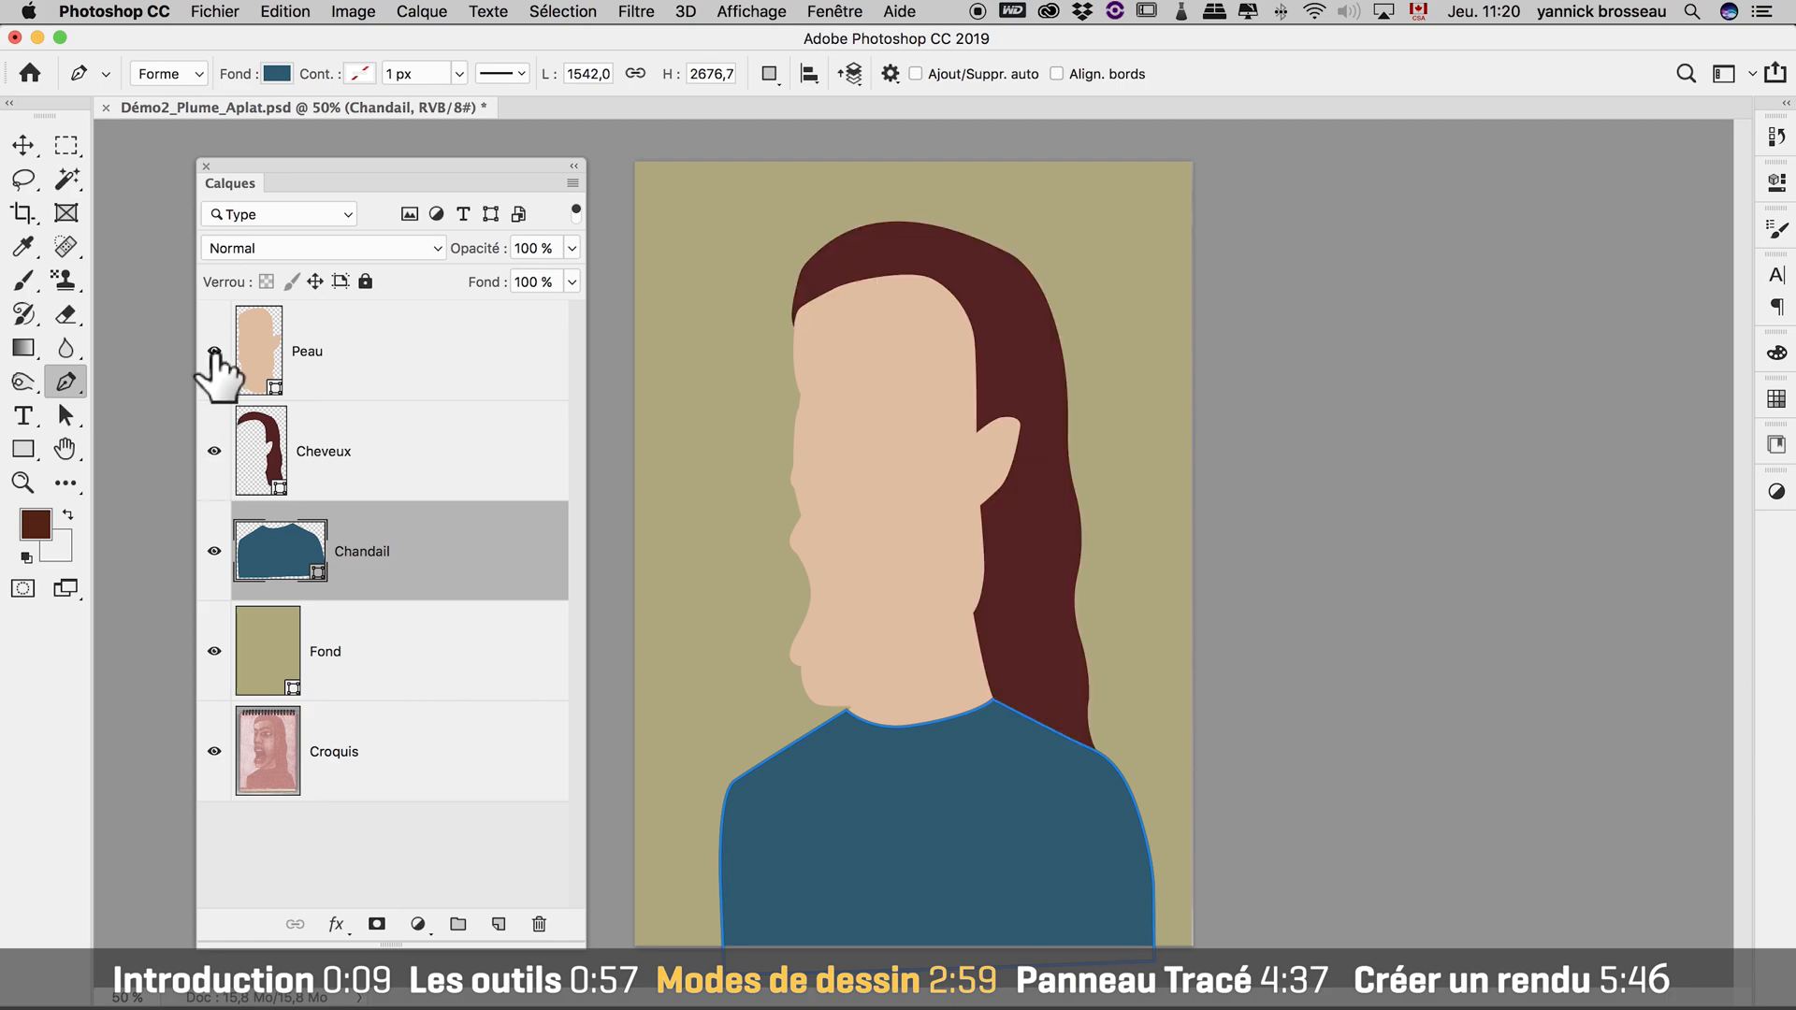
{"action": "left_click", "coordinate": [214, 350]}
{"action": "left_click", "coordinate": [214, 351]}
Draw a closed six-point shape of straight segments across the face with the Pen tool in Forme mode.
{"action": "left_click", "coordinate": [908, 383]}
{"action": "left_click", "coordinate": [719, 388]}
{"action": "left_click", "coordinate": [710, 543]}
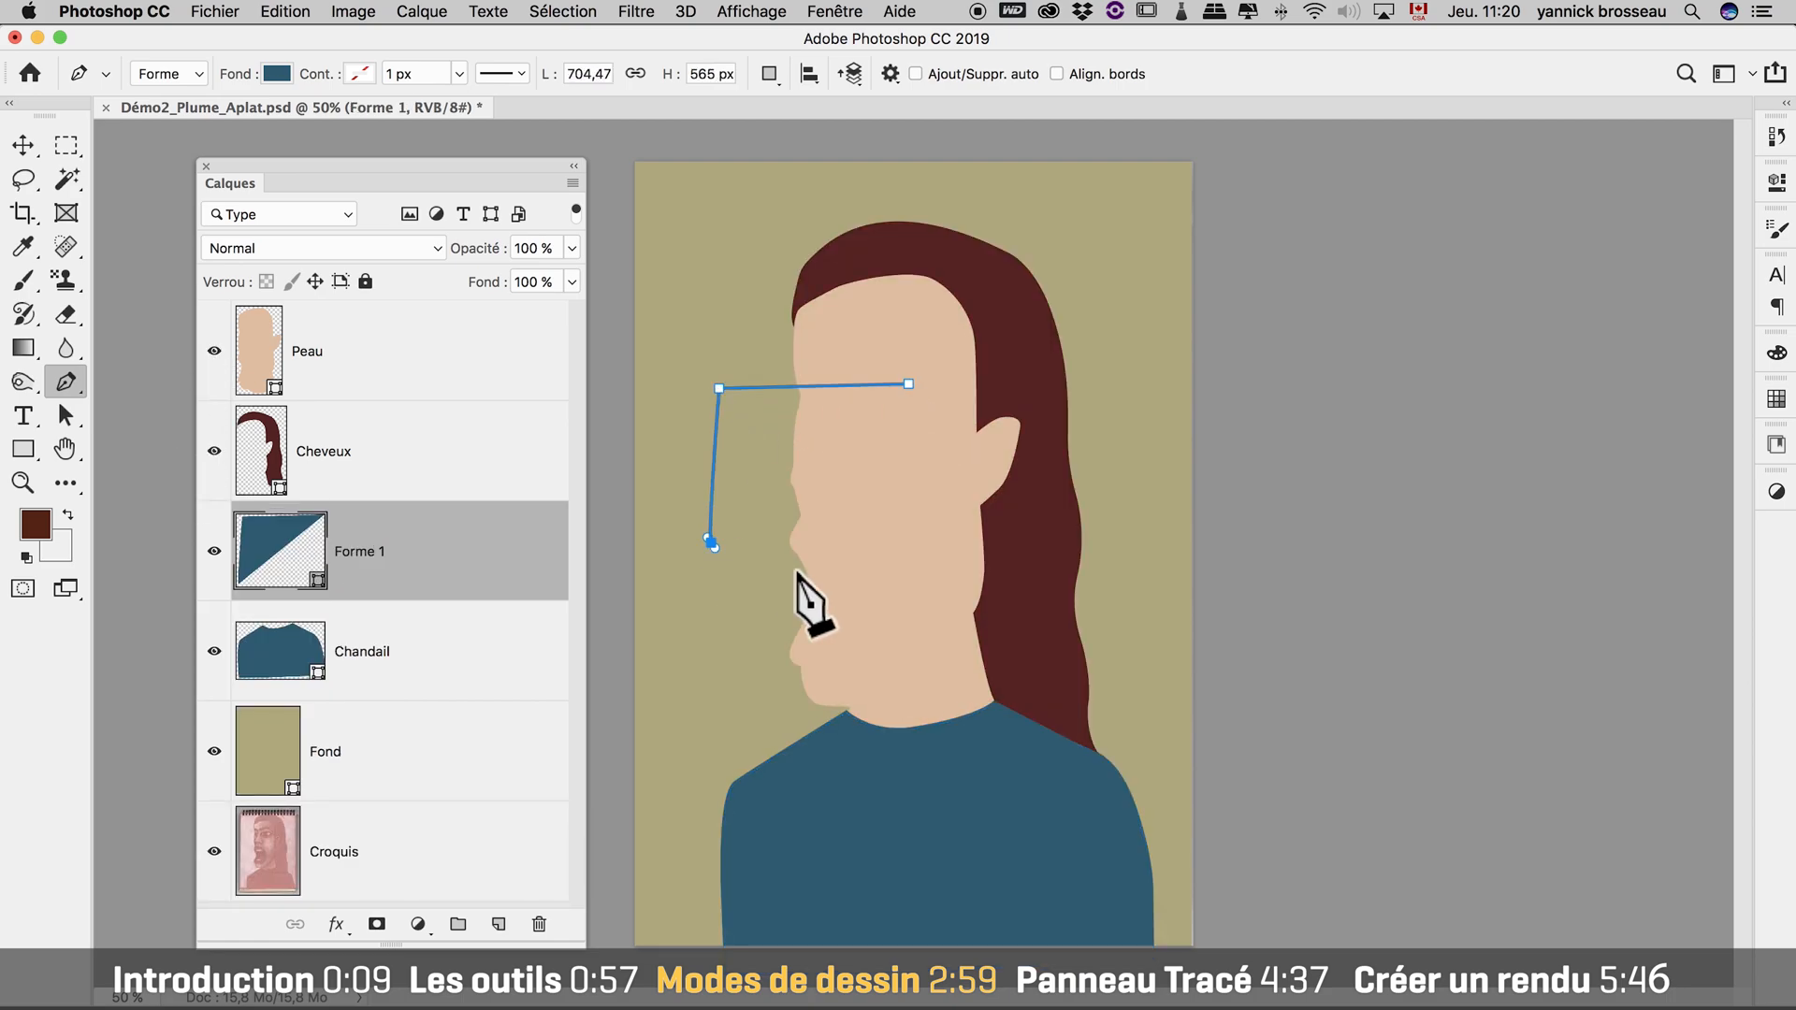
{"action": "left_click", "coordinate": [868, 571]}
{"action": "left_click", "coordinate": [977, 511]}
{"action": "left_click", "coordinate": [975, 453]}
{"action": "left_click", "coordinate": [908, 383]}
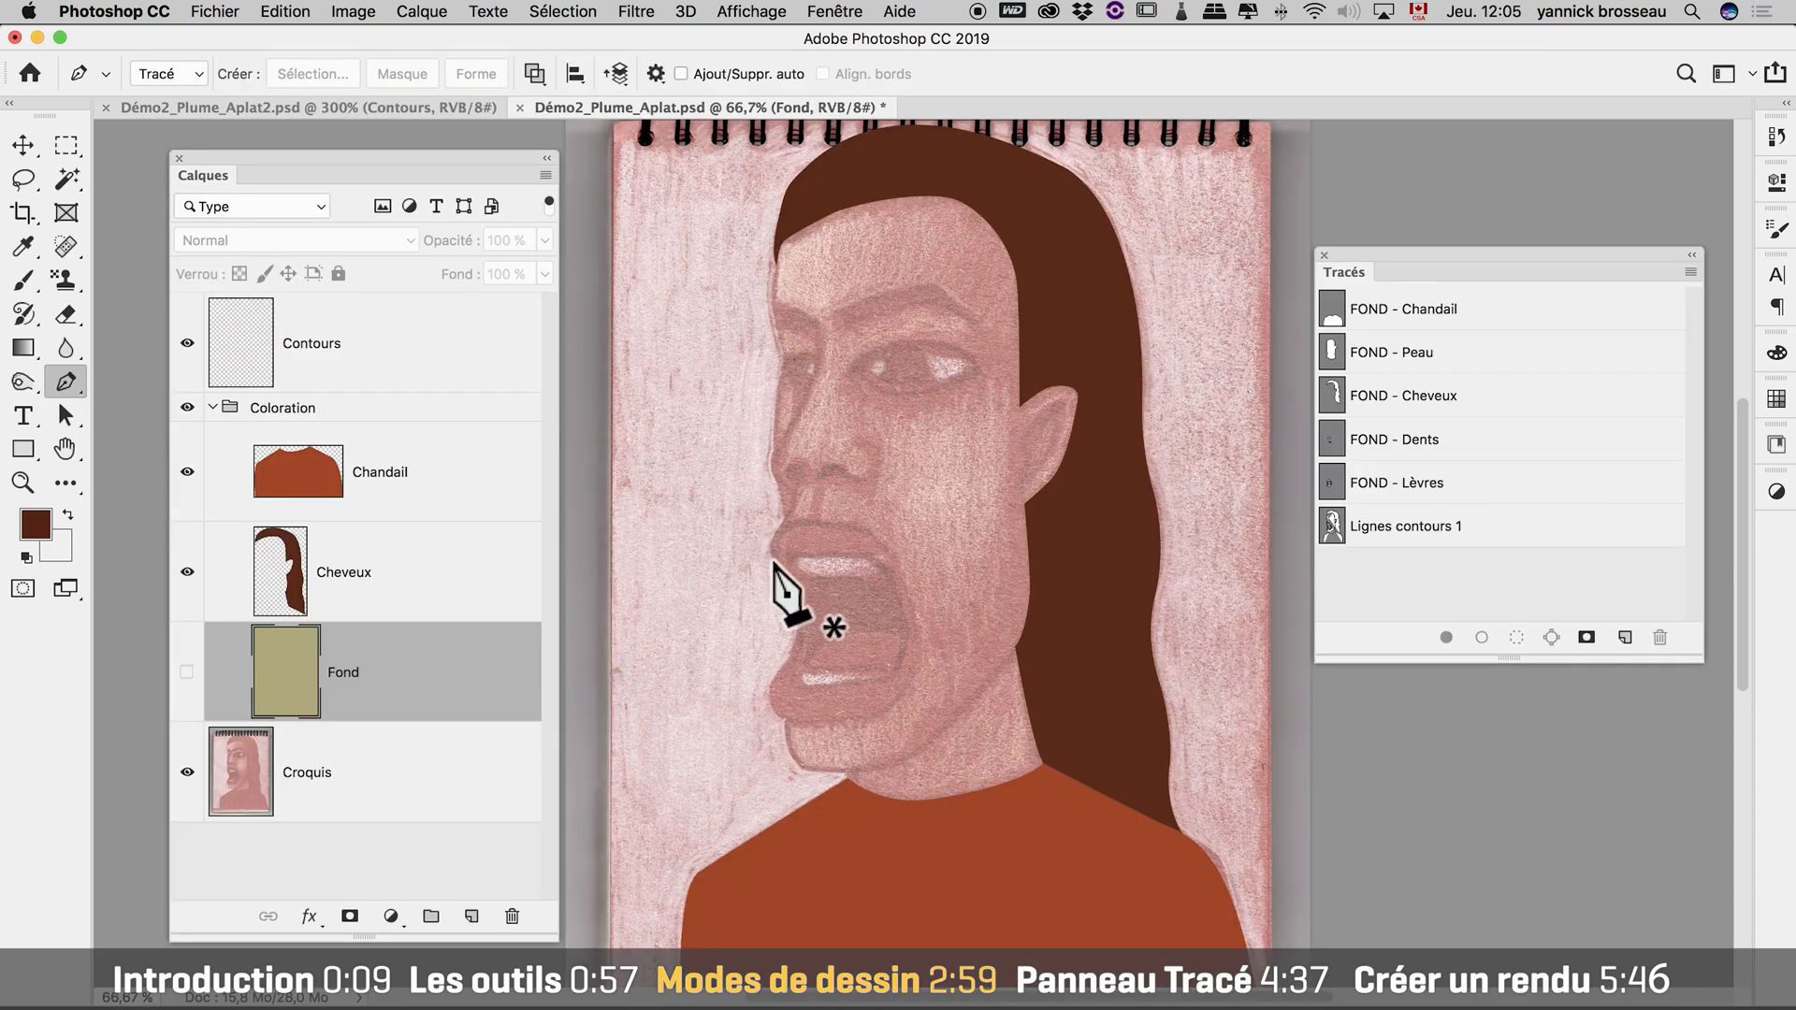
Trace a closed path around the outer contour of the lips and open mouth with the Pen tool in Tracé mode.
{"action": "left_click", "coordinate": [774, 561]}
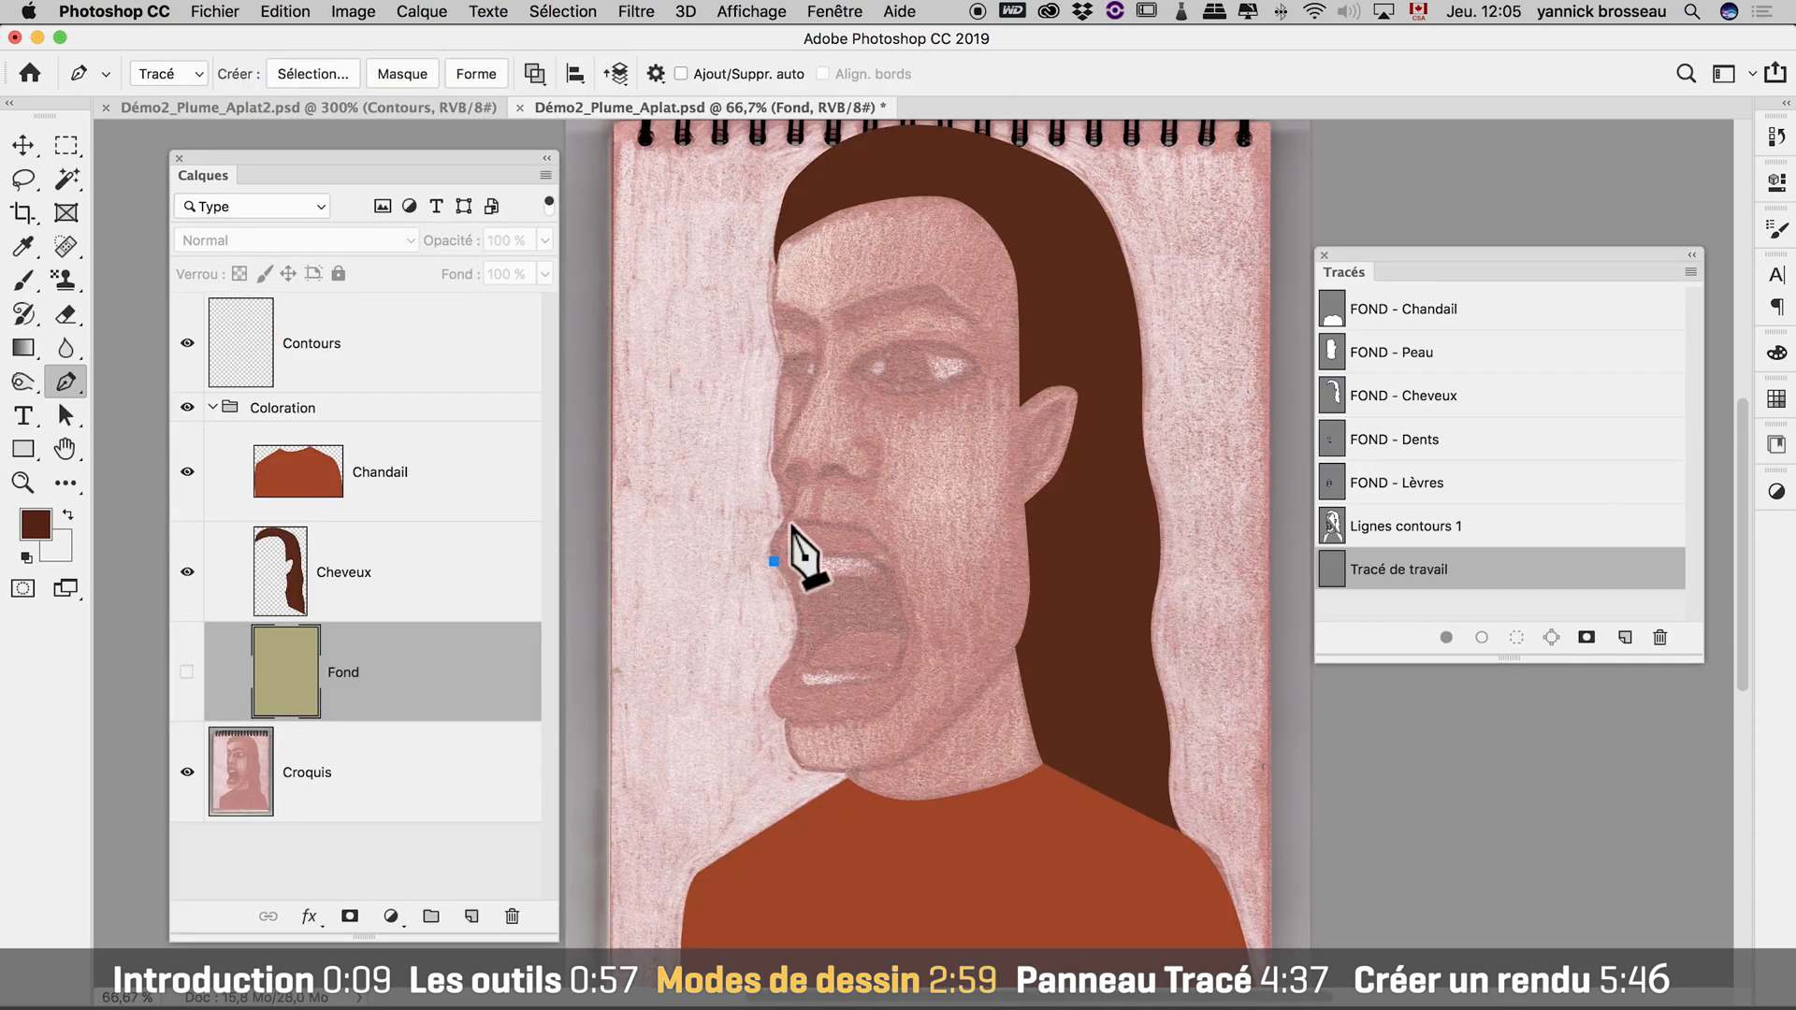
{"action": "left_click_drag", "start_coordinate": [796, 522], "coordinate": [835, 521]}
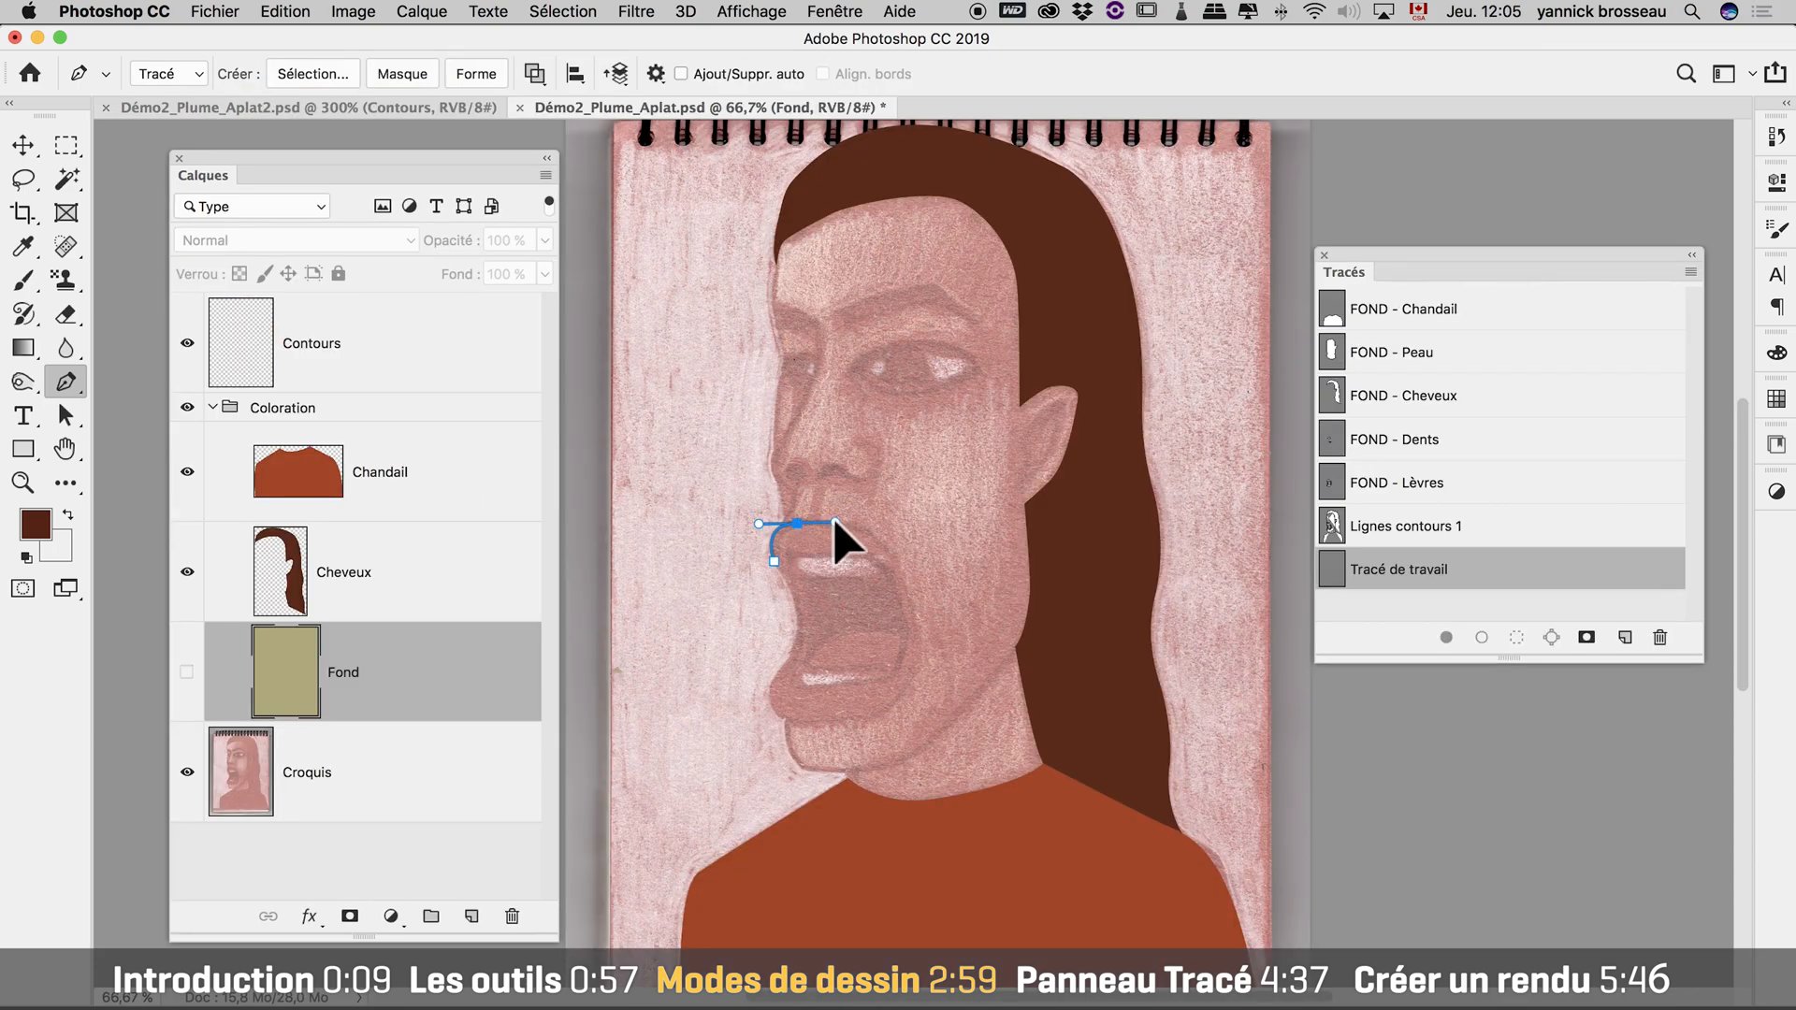
{"action": "left_click", "coordinate": [884, 542]}
{"action": "left_click_drag", "start_coordinate": [916, 620], "coordinate": [918, 634]}
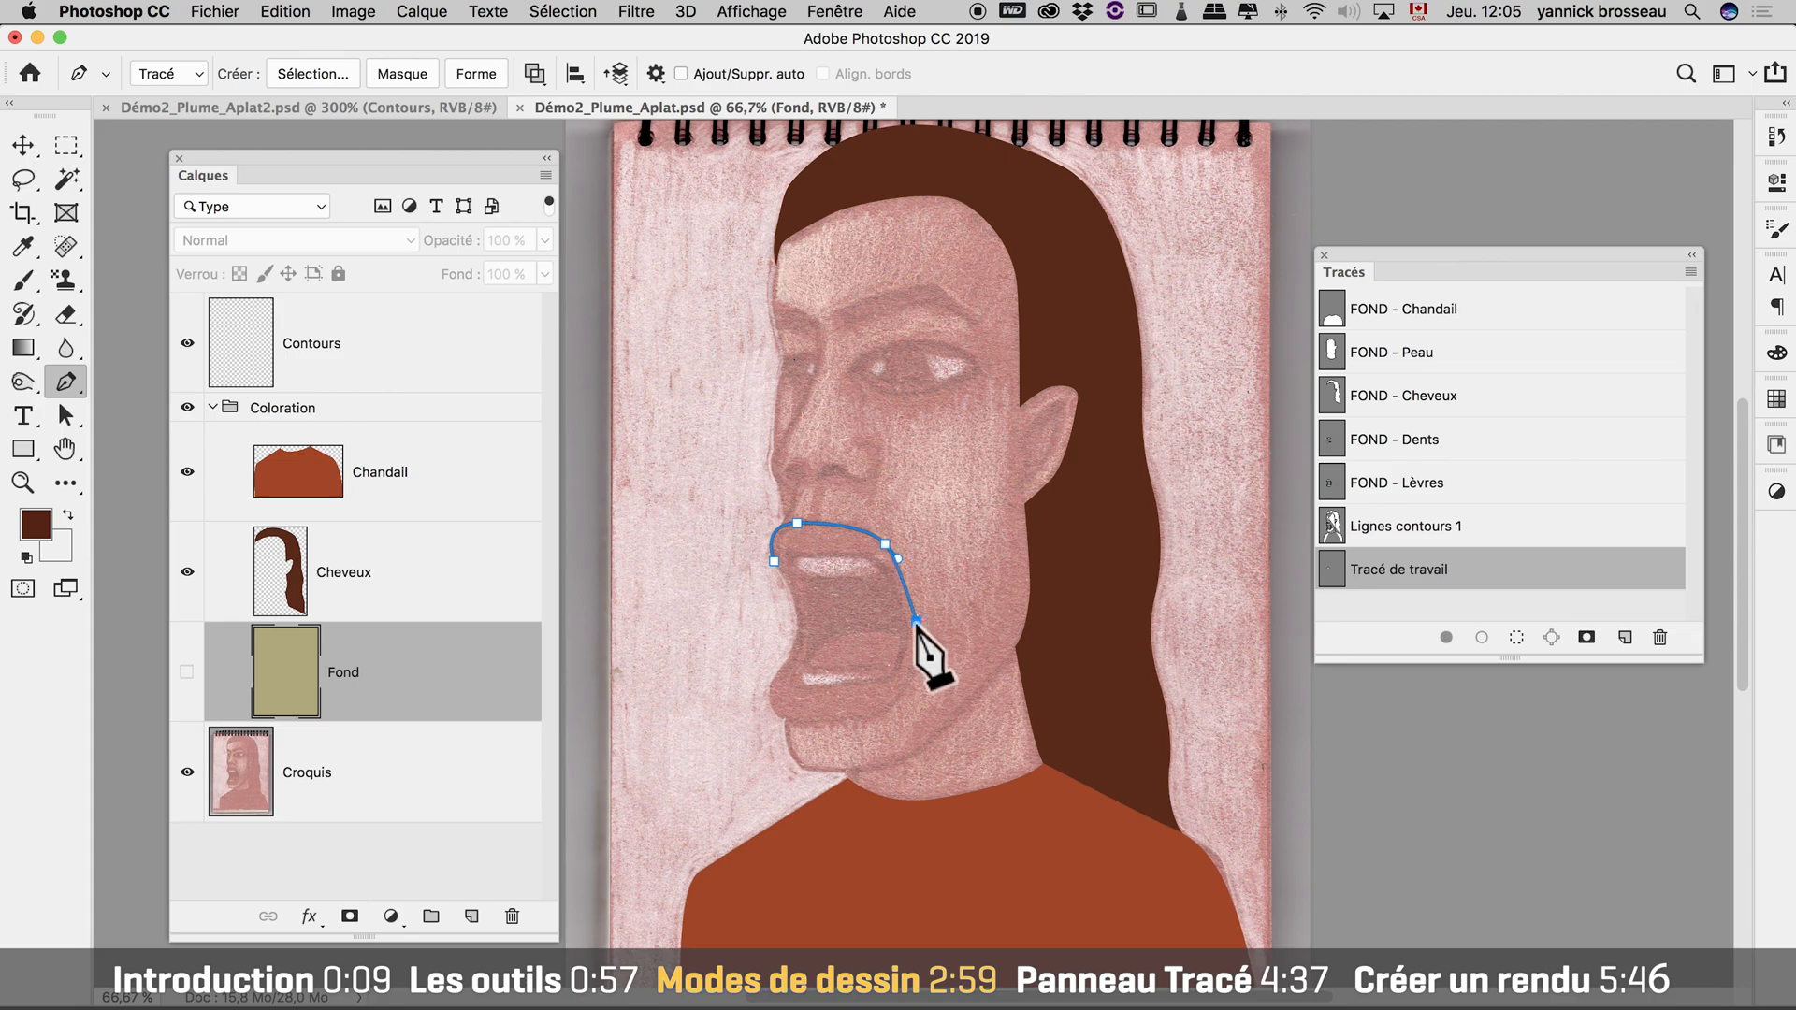
{"action": "left_click_drag", "start_coordinate": [891, 706], "coordinate": [870, 719]}
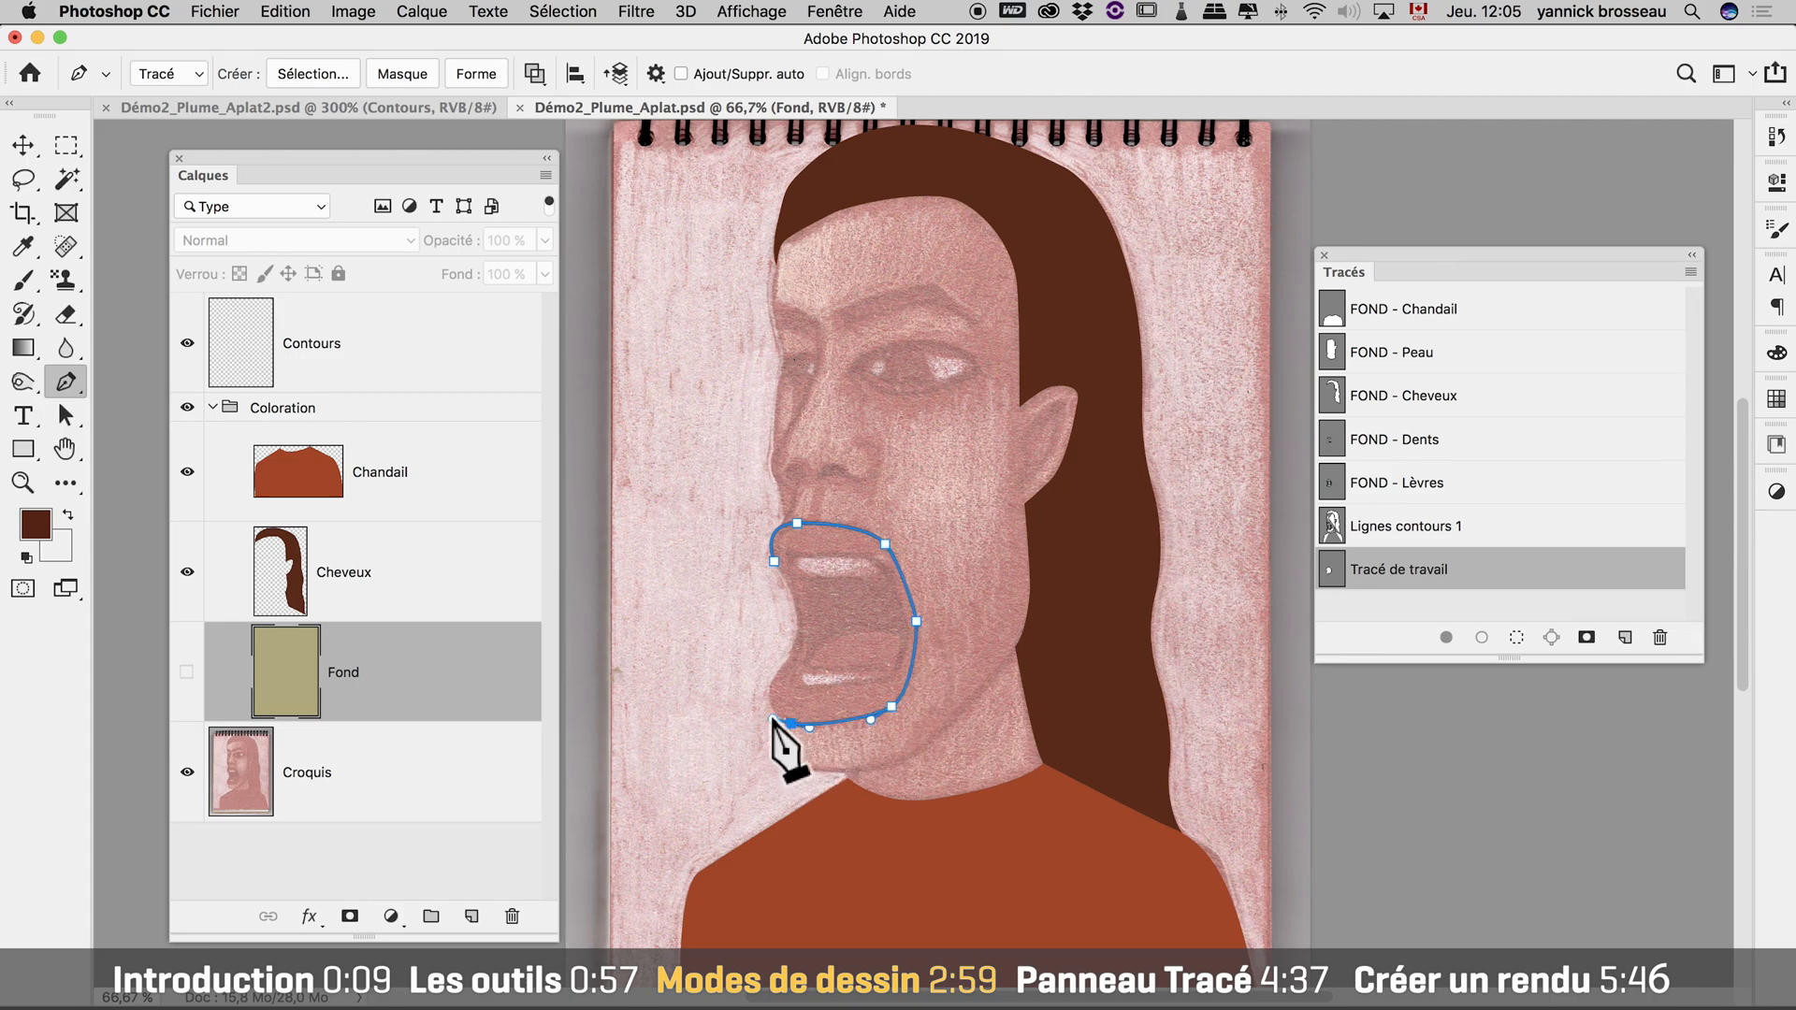
{"action": "left_click_drag", "start_coordinate": [772, 680], "coordinate": [793, 592]}
{"action": "left_click", "coordinate": [774, 561]}
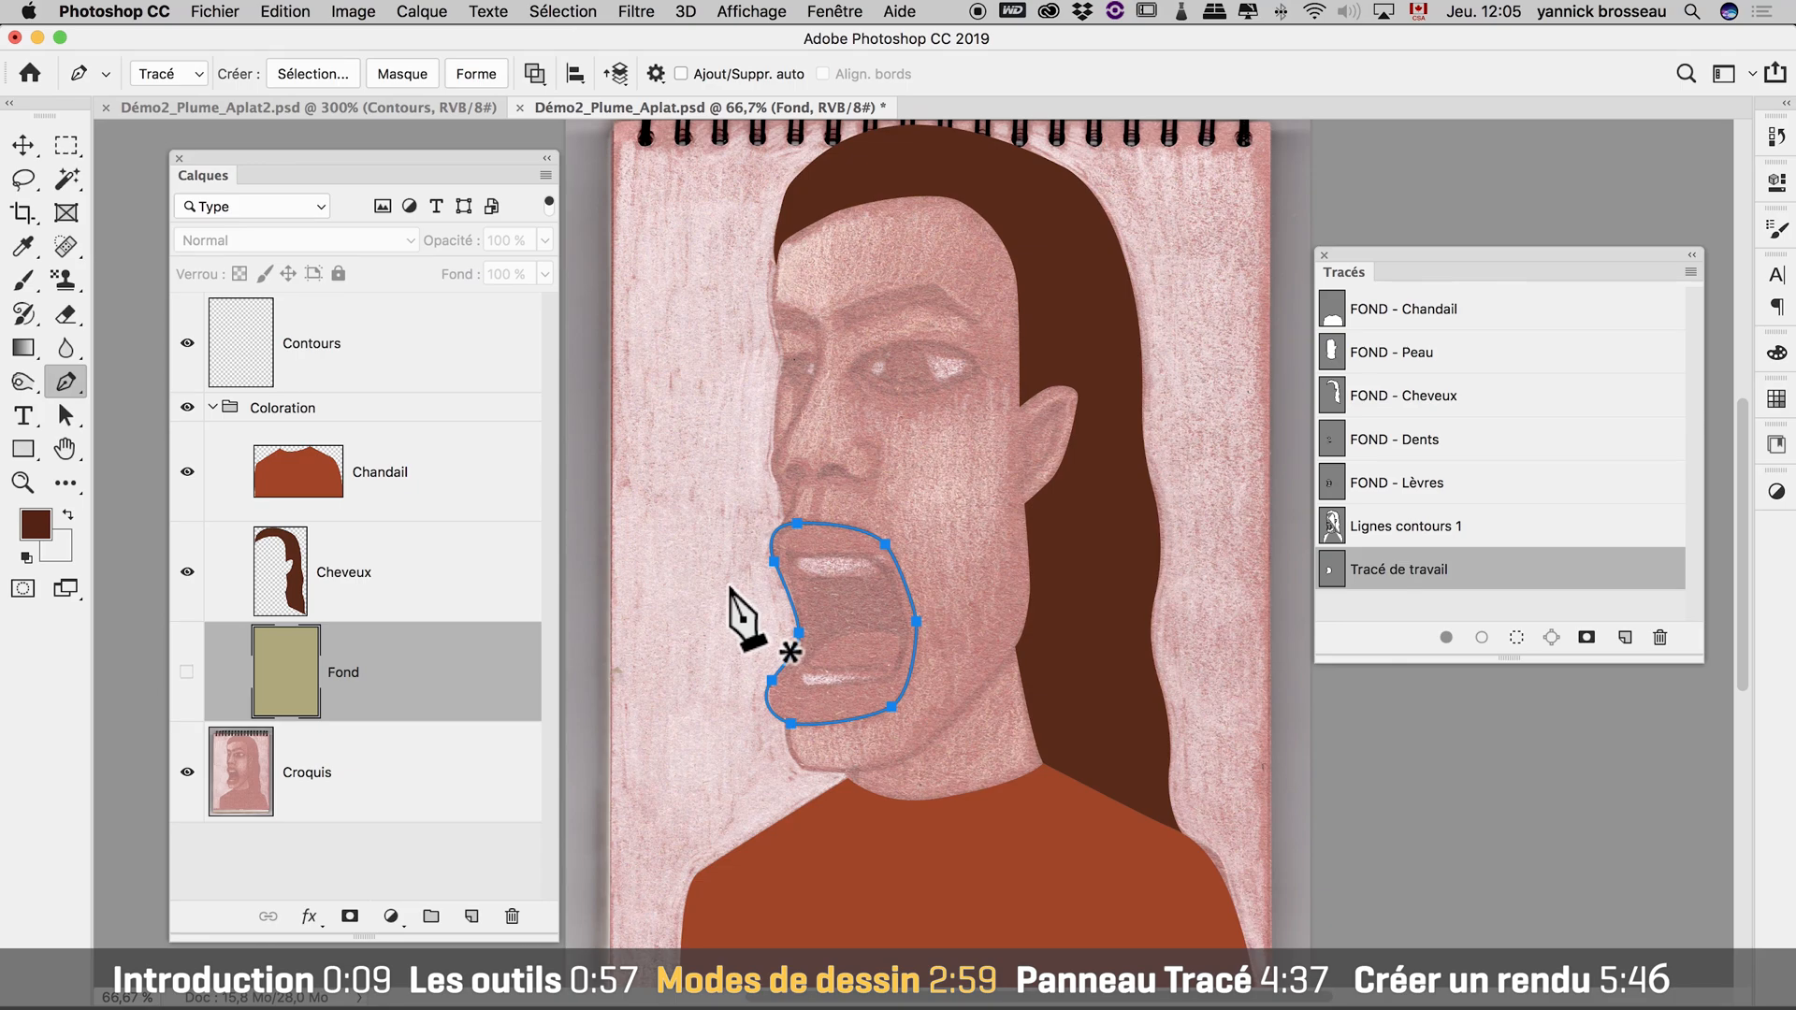
Turn the mouth path into a new selection with a 0 pixel feather radius and Lissé enabled.
{"action": "right_click", "coordinate": [817, 578]}
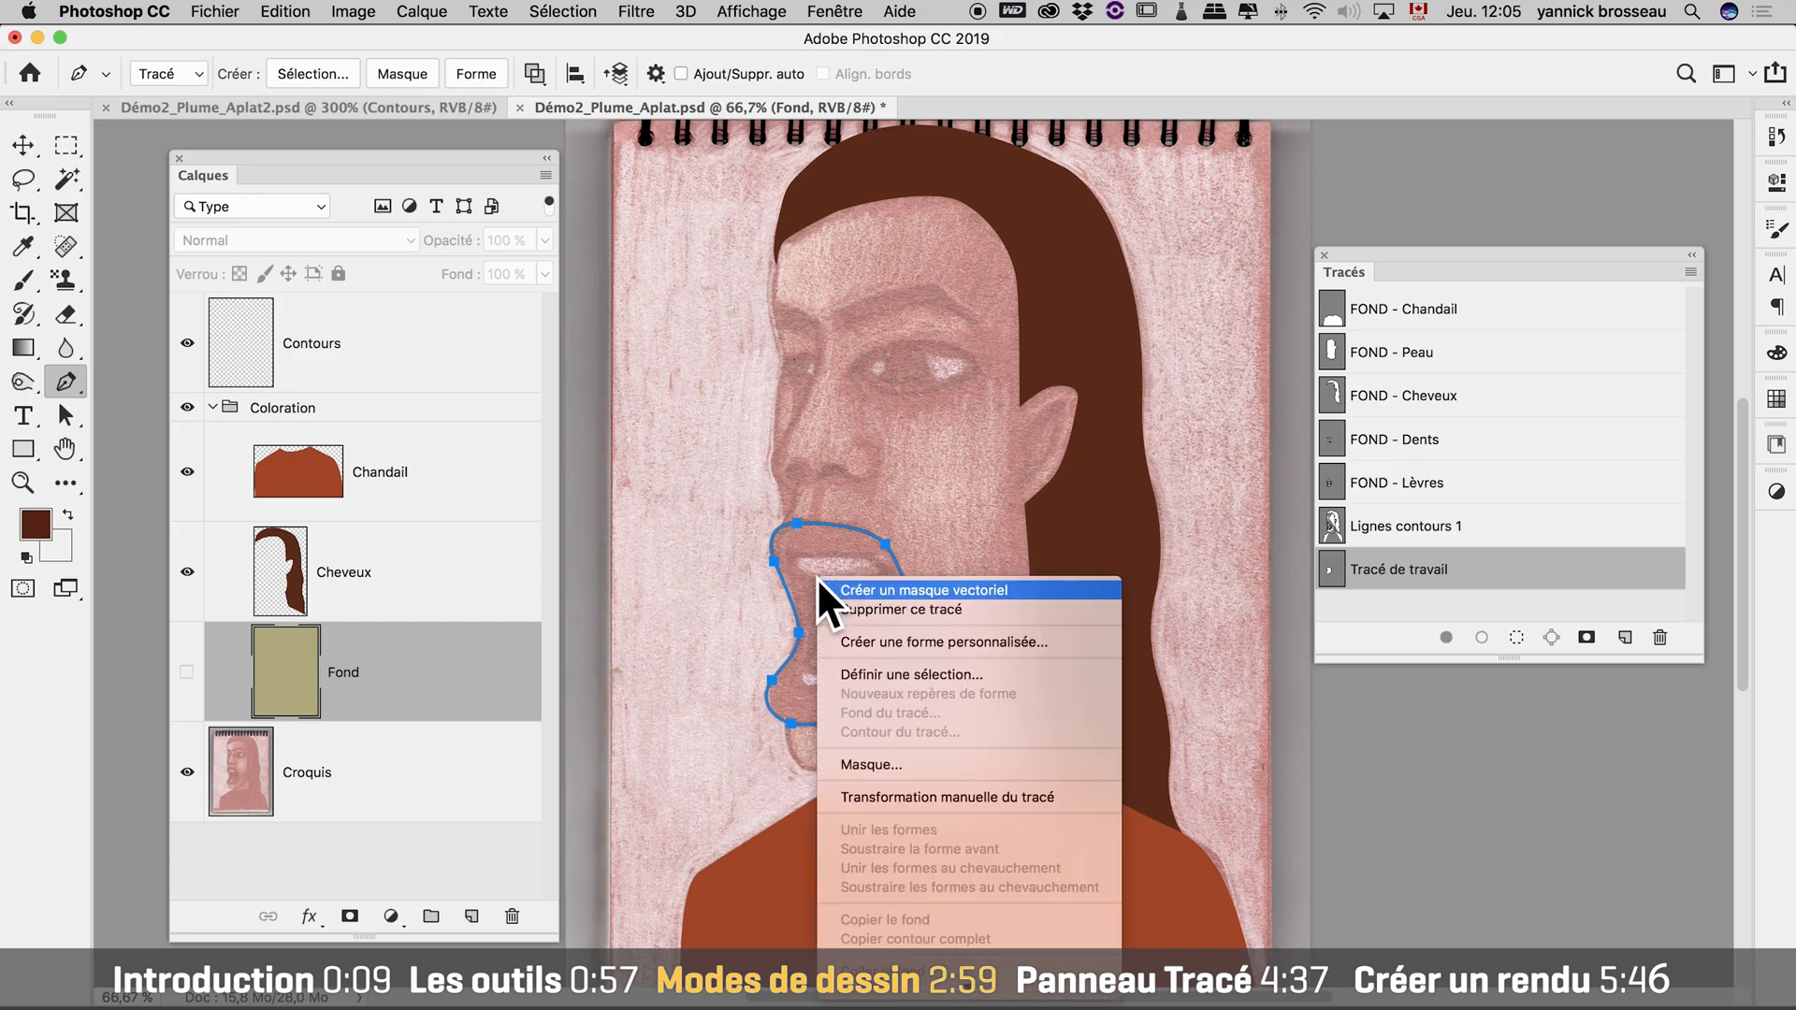
{"action": "left_click", "coordinate": [891, 666]}
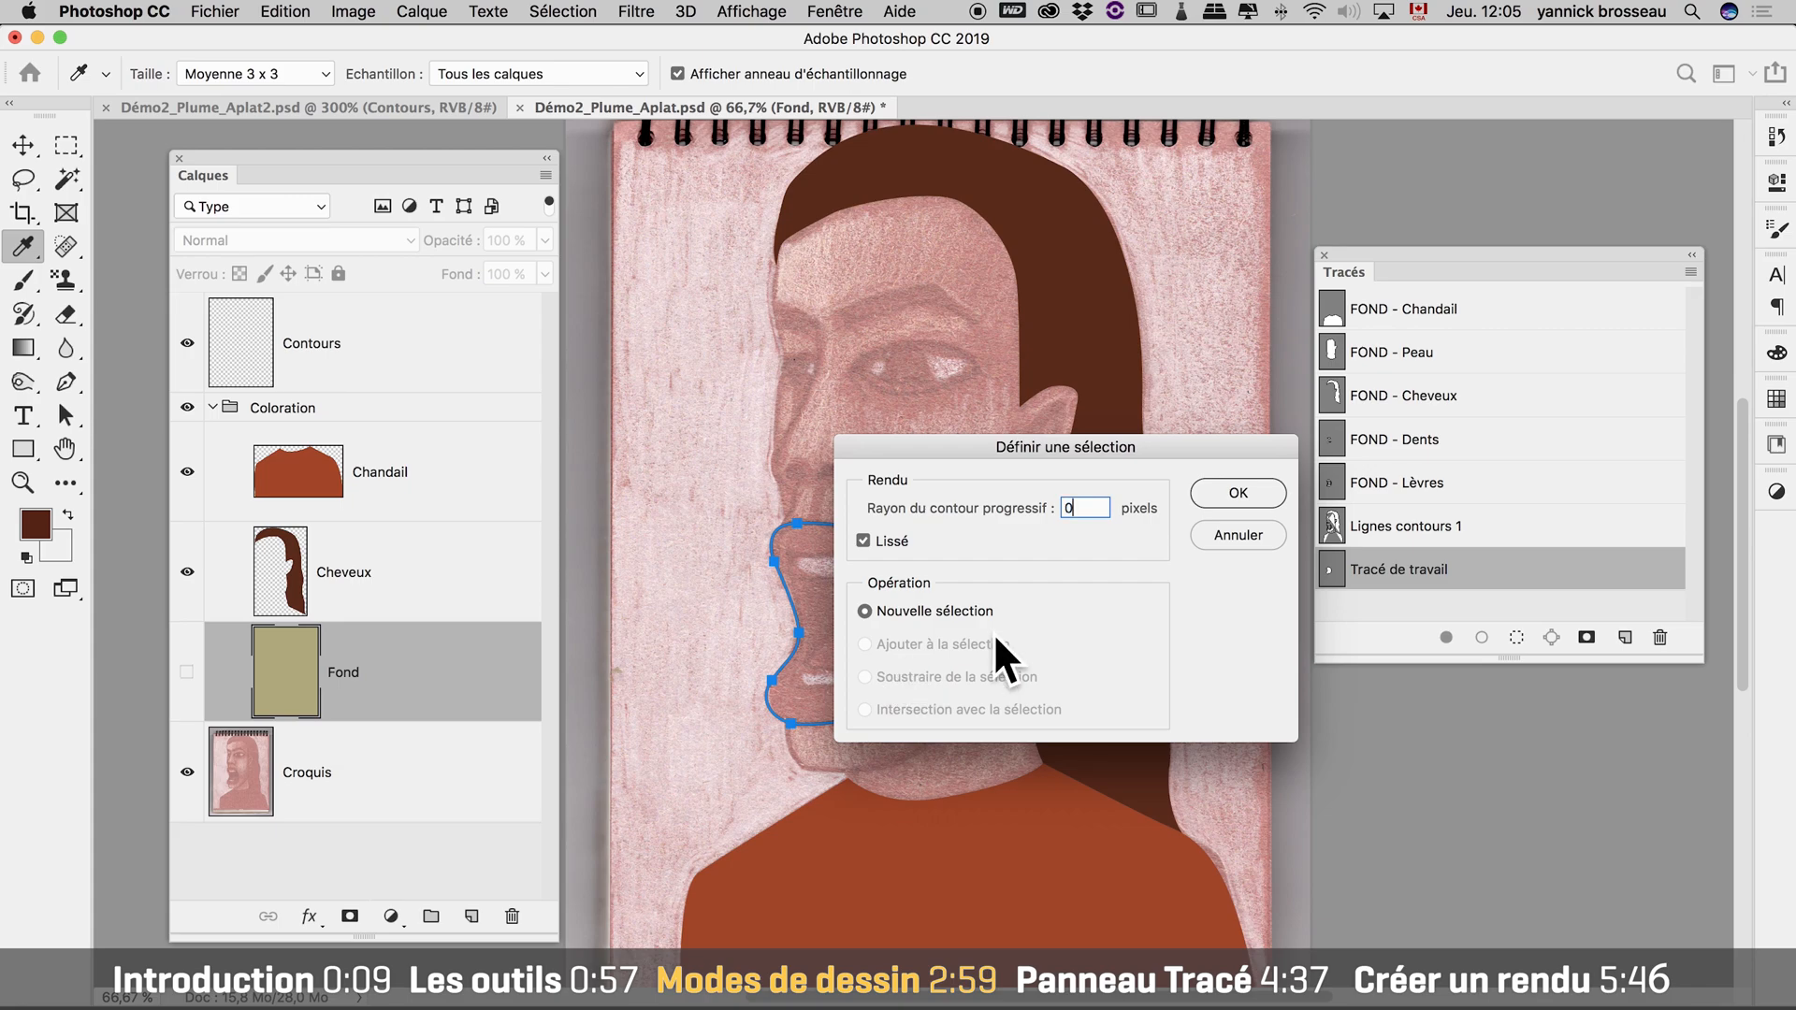
{"action": "left_click", "coordinate": [1238, 495]}
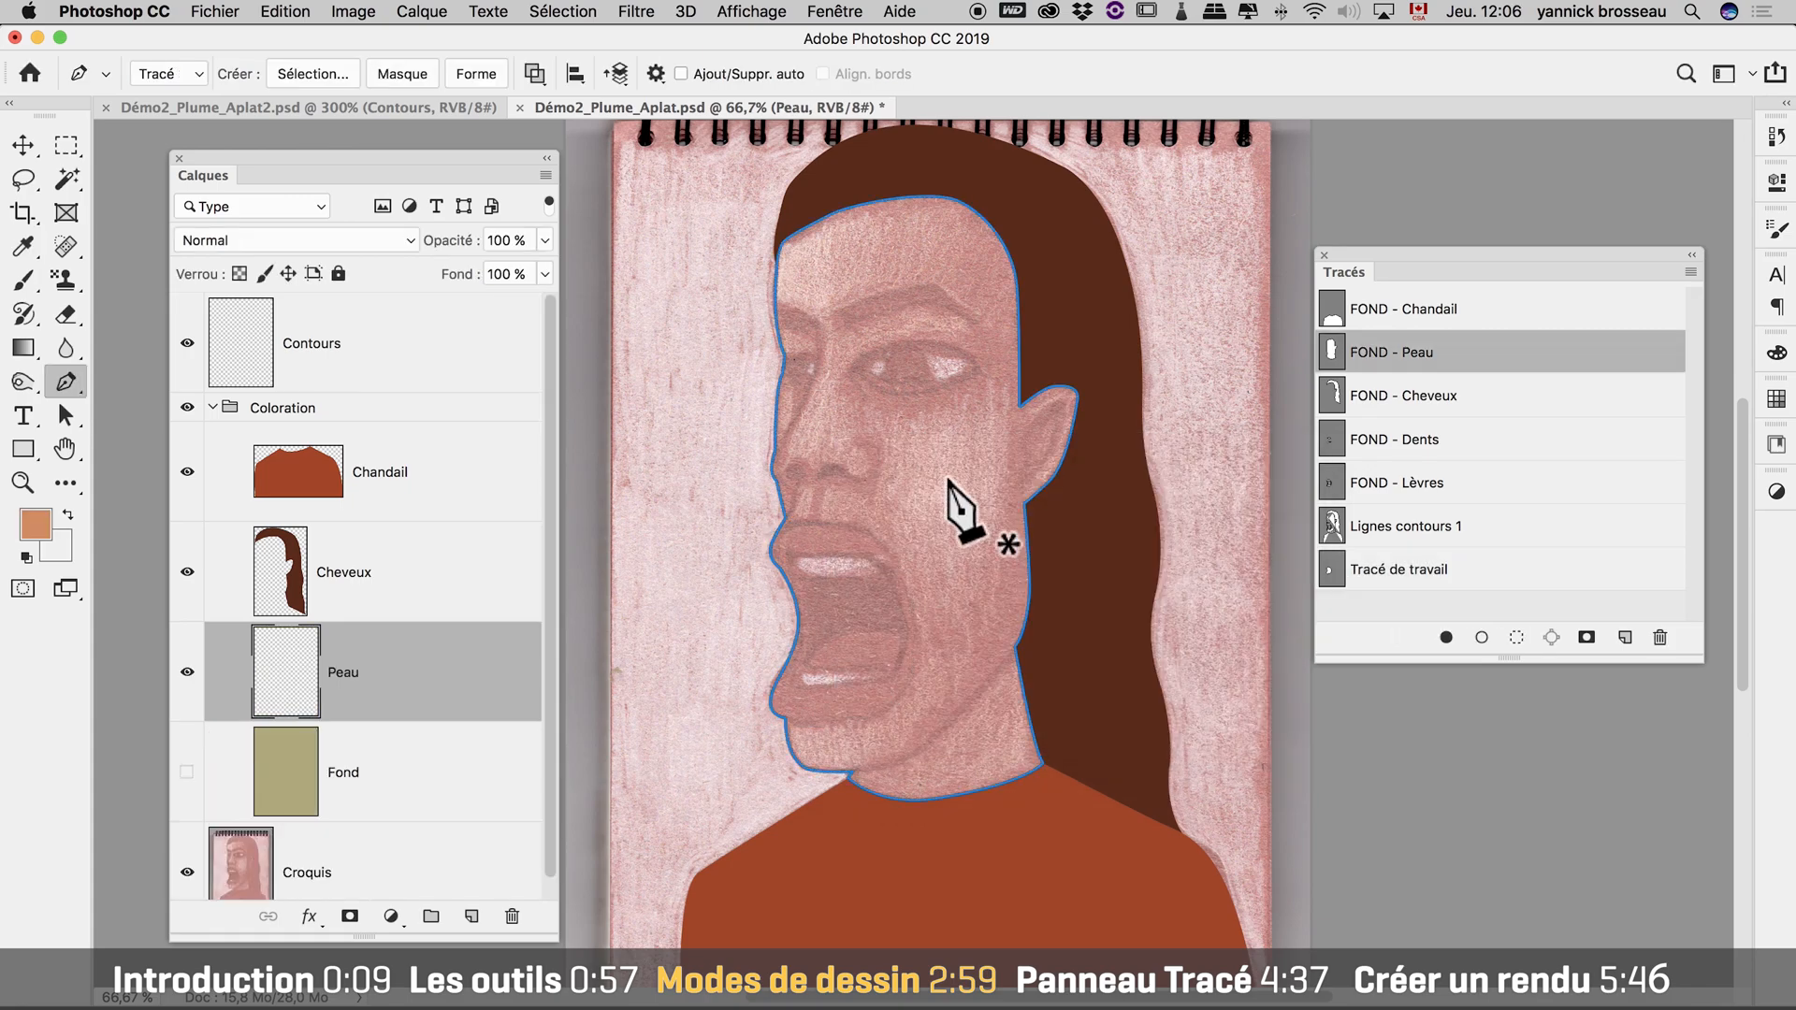
Fill the FOND - Peau path on the Peau layer with the foreground colour.
{"action": "right_click", "coordinate": [929, 479]}
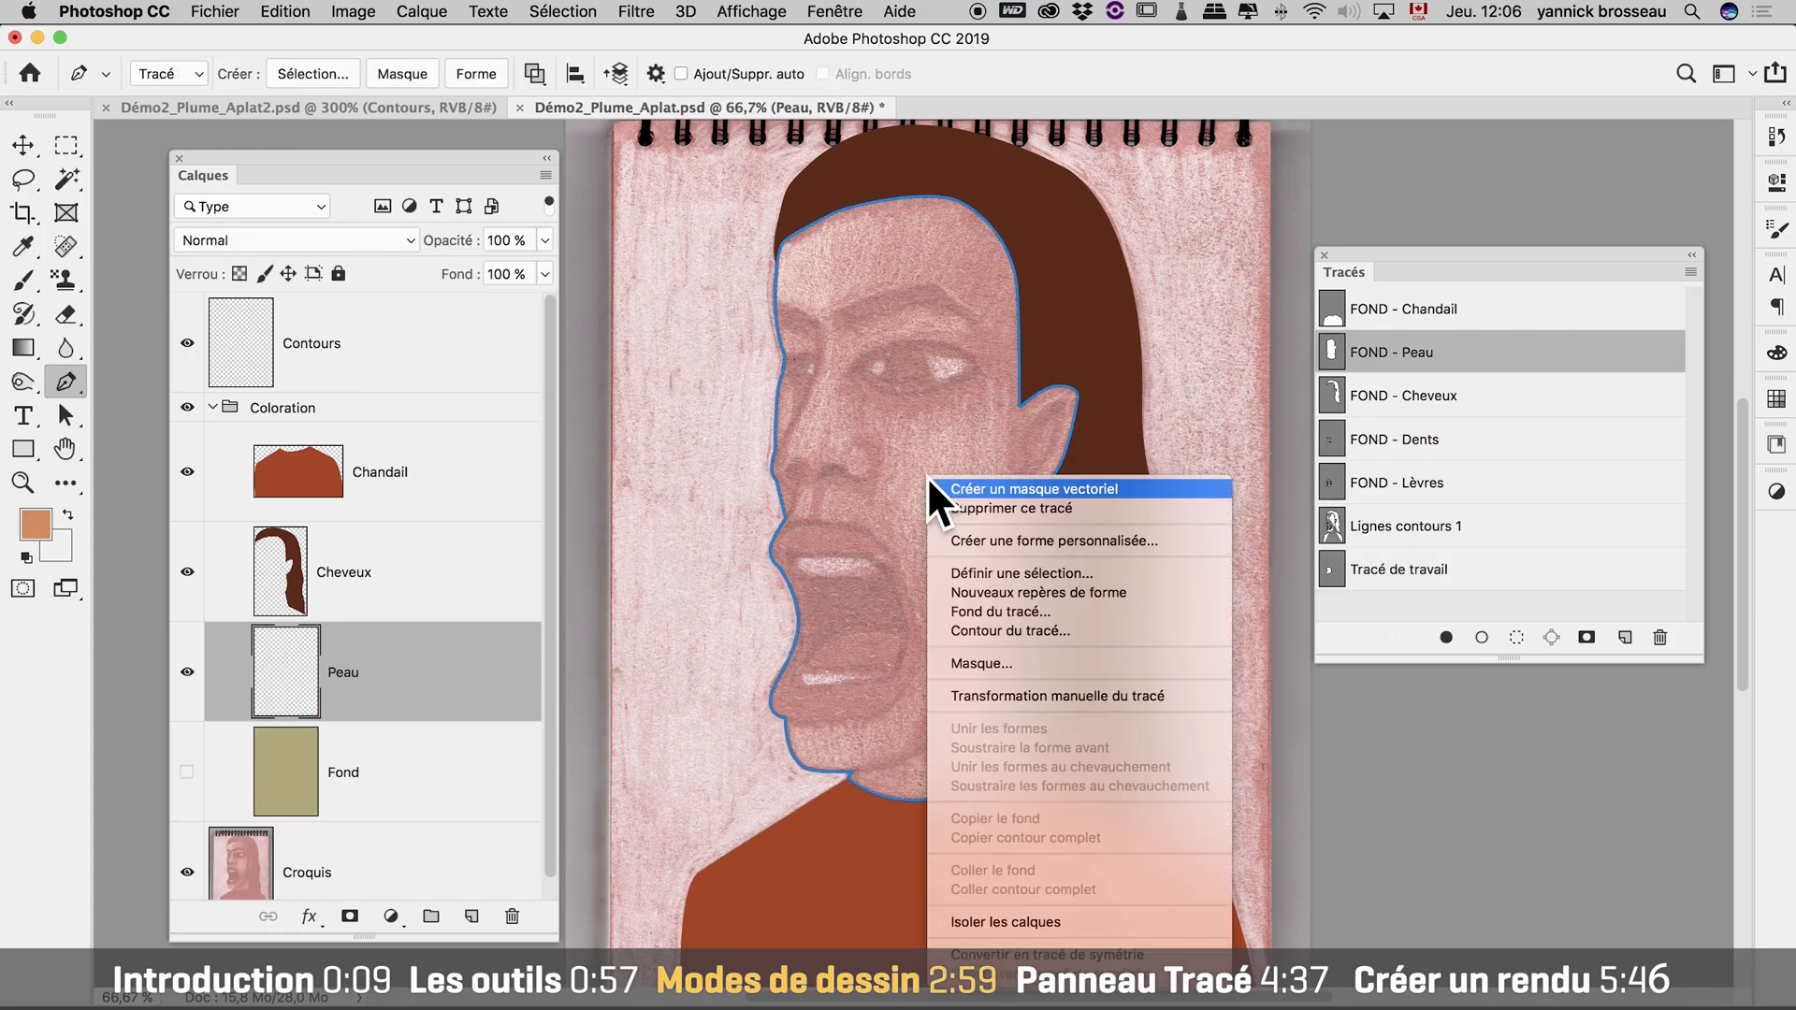
{"action": "left_click", "coordinate": [1023, 610]}
{"action": "left_click", "coordinate": [1147, 418]}
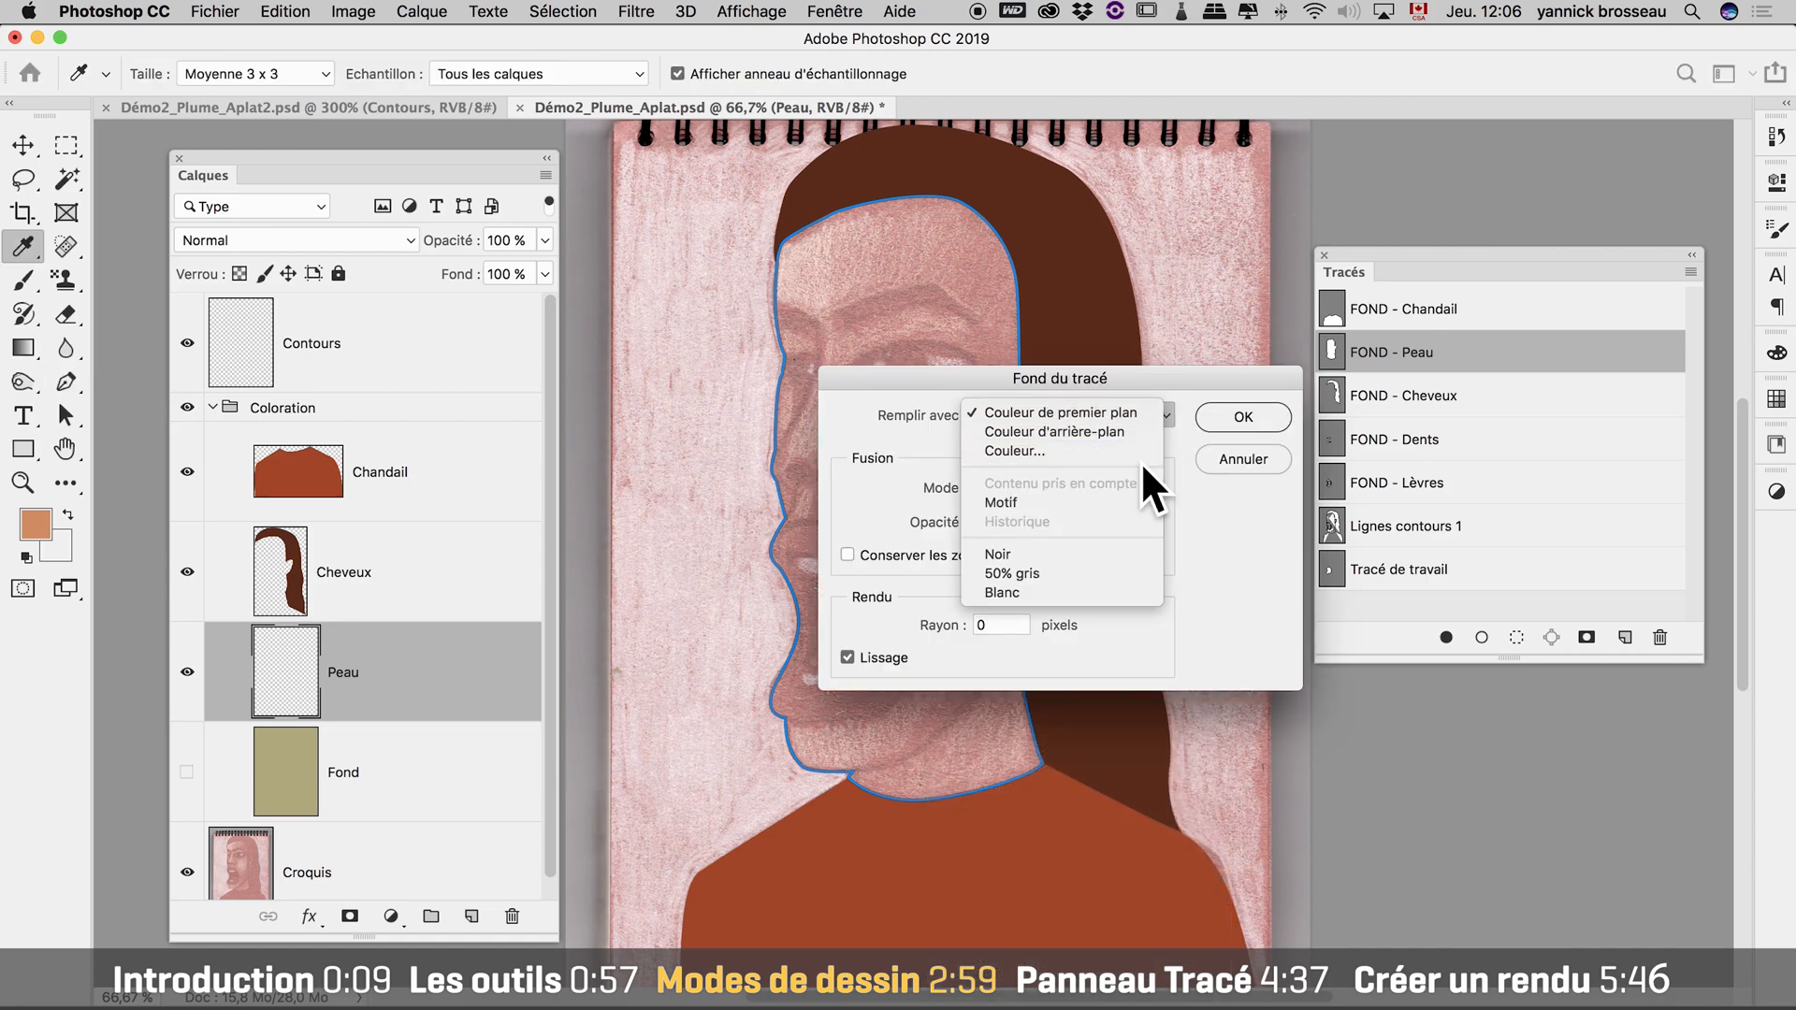
{"action": "left_click", "coordinate": [1231, 385]}
{"action": "left_click", "coordinate": [1240, 414]}
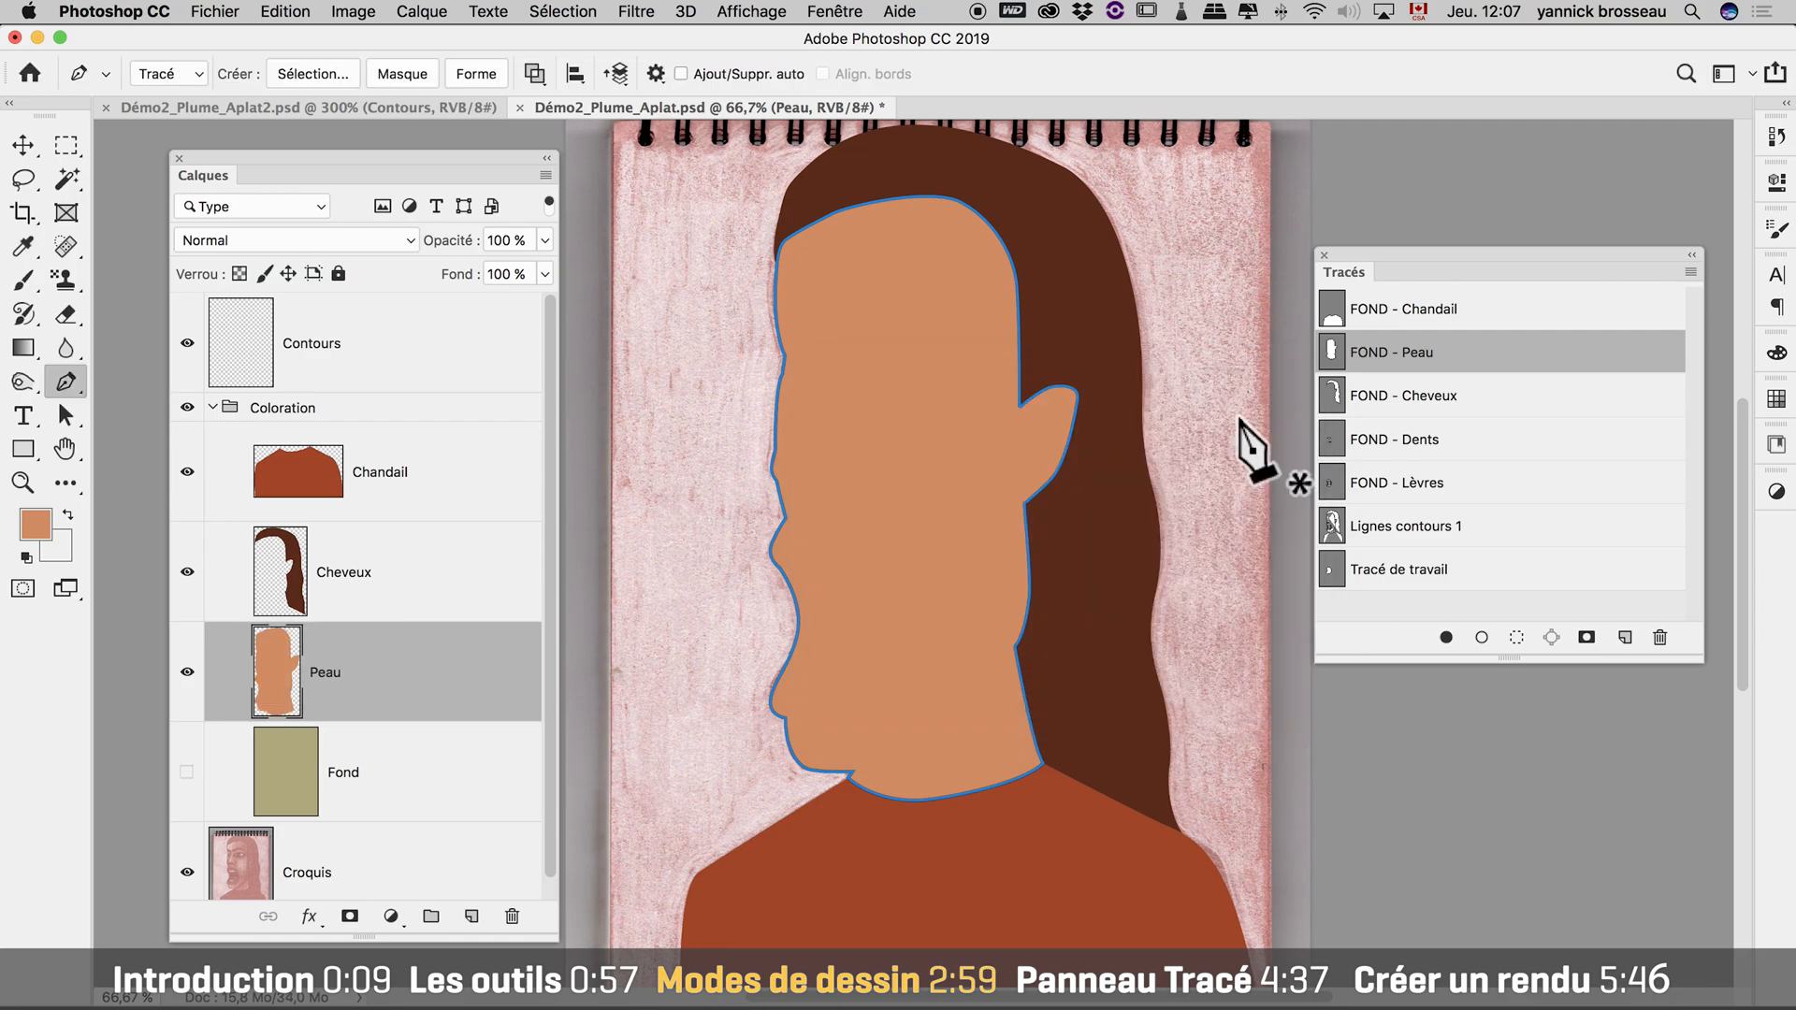
Reset the colours to default and stroke the Lignes contours 1 path in black with the Forme tool.
{"action": "left_click", "coordinate": [1403, 525]}
{"action": "key", "text": "d"}
{"action": "right_click", "coordinate": [922, 456]}
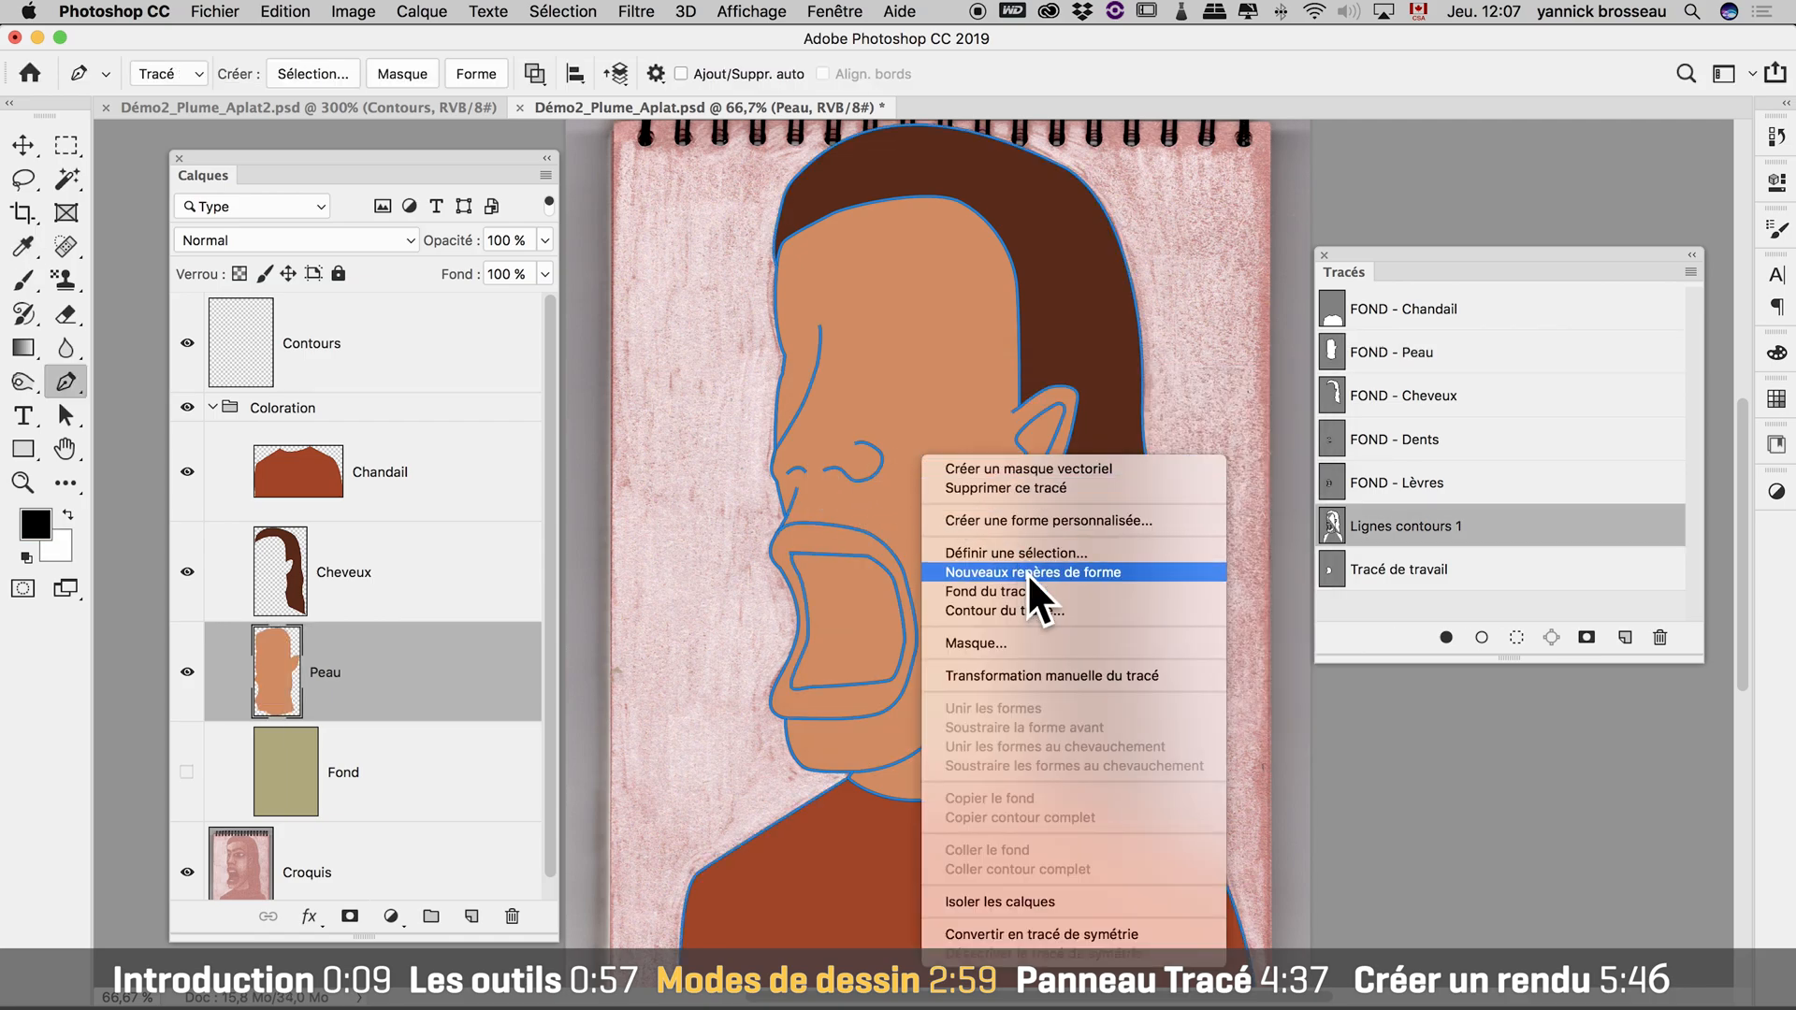
{"action": "left_click", "coordinate": [1033, 608]}
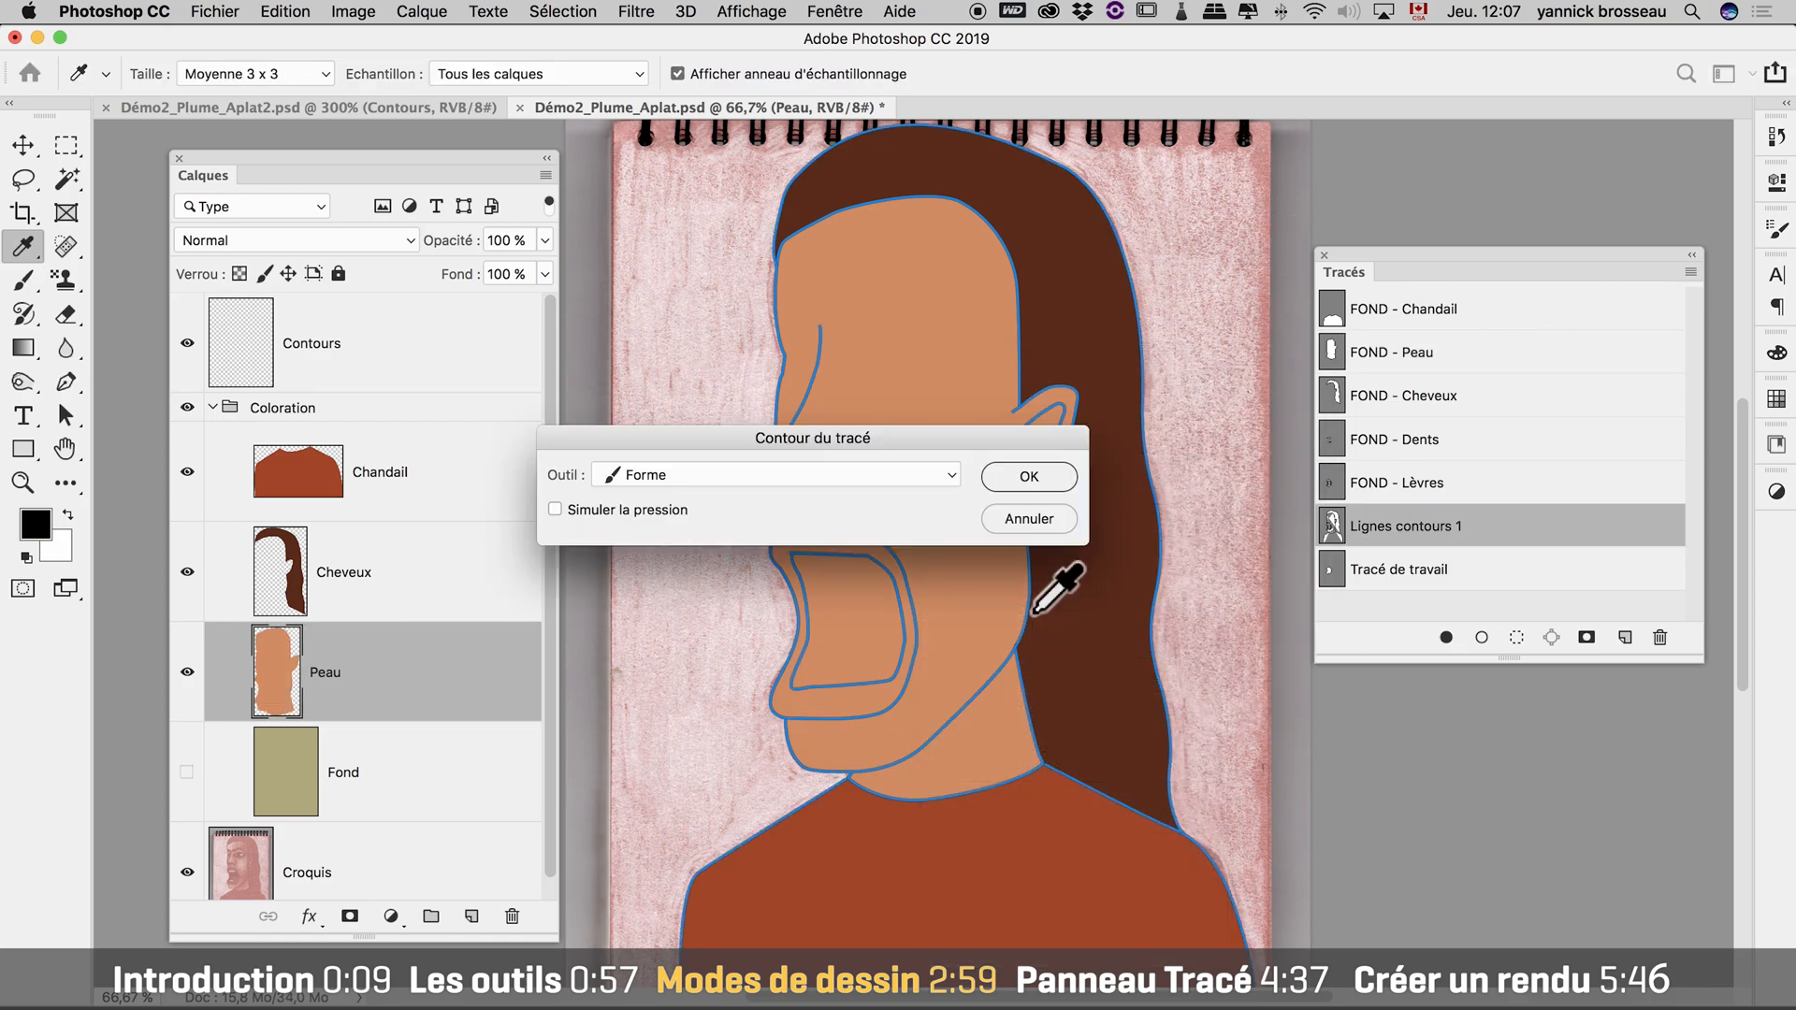
{"action": "left_click", "coordinate": [709, 466]}
{"action": "left_click", "coordinate": [738, 473]}
{"action": "left_click", "coordinate": [1022, 475]}
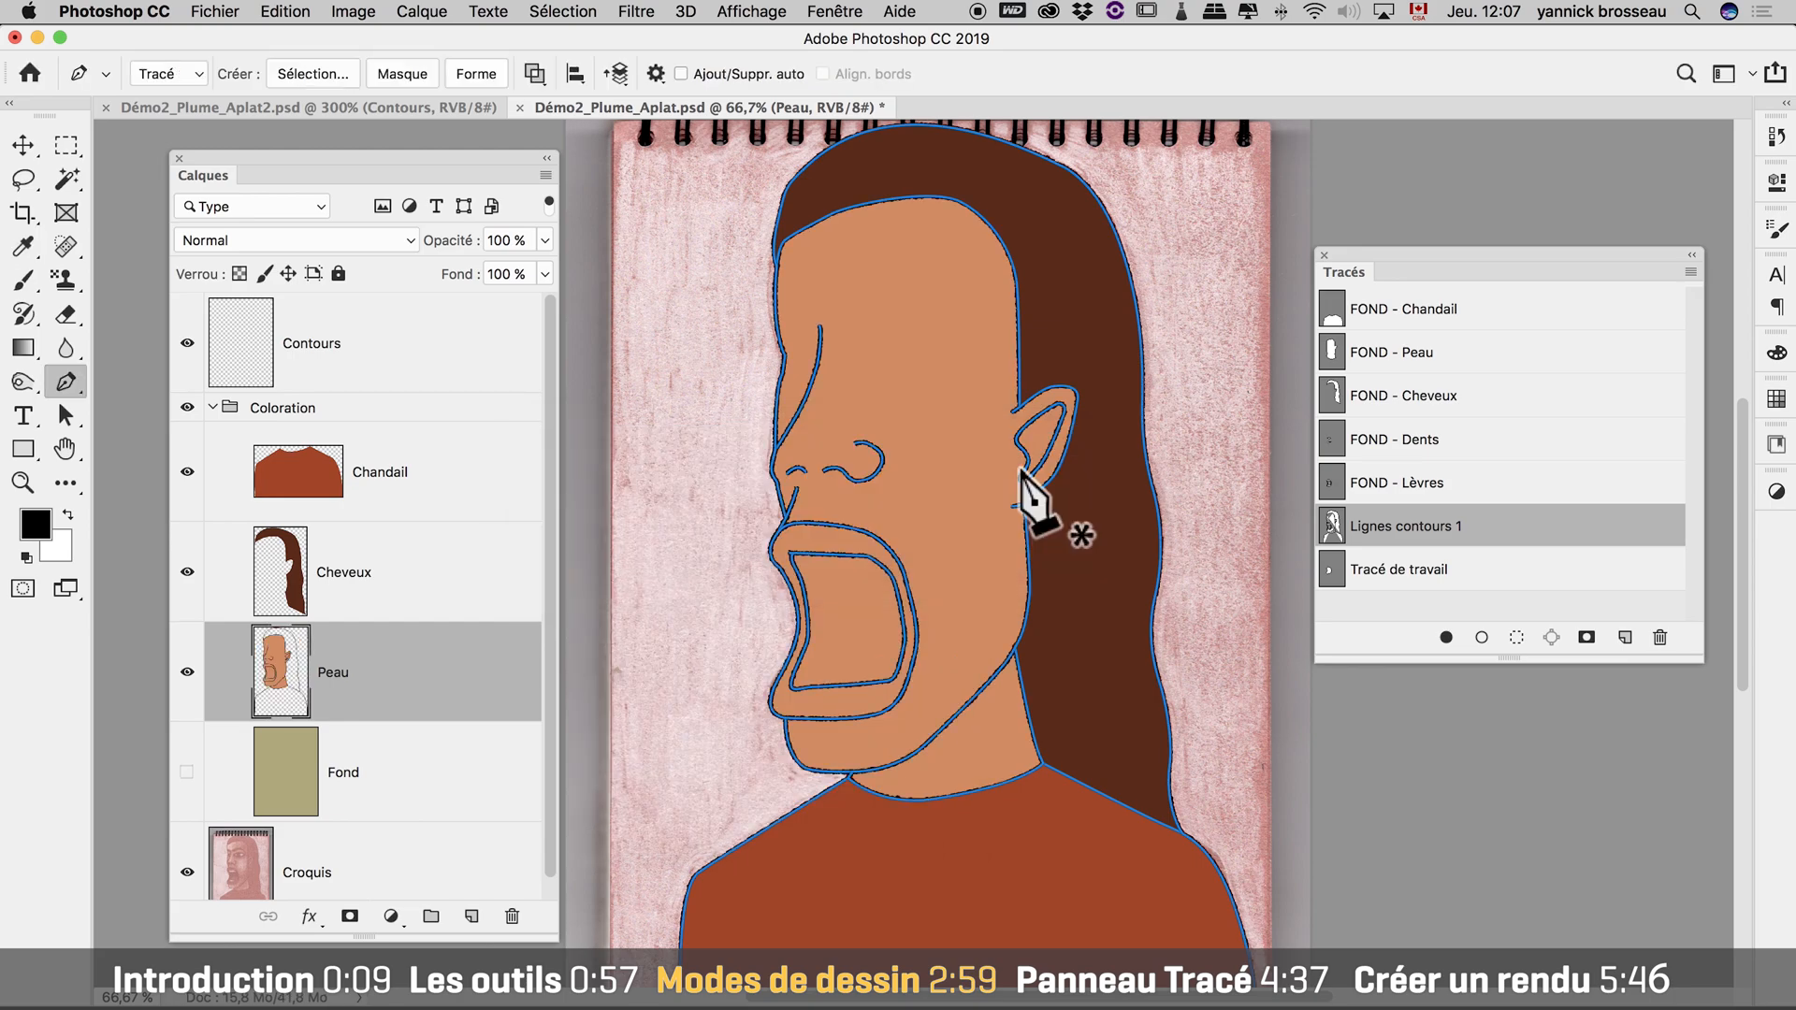
Deselect the path and inspect the stroked nose outline at high magnification.
{"action": "left_click", "coordinate": [1378, 606]}
{"action": "key", "text": "z"}
{"action": "left_click", "coordinate": [846, 487]}
{"action": "left_click", "coordinate": [845, 486]}
{"action": "left_click", "coordinate": [846, 486]}
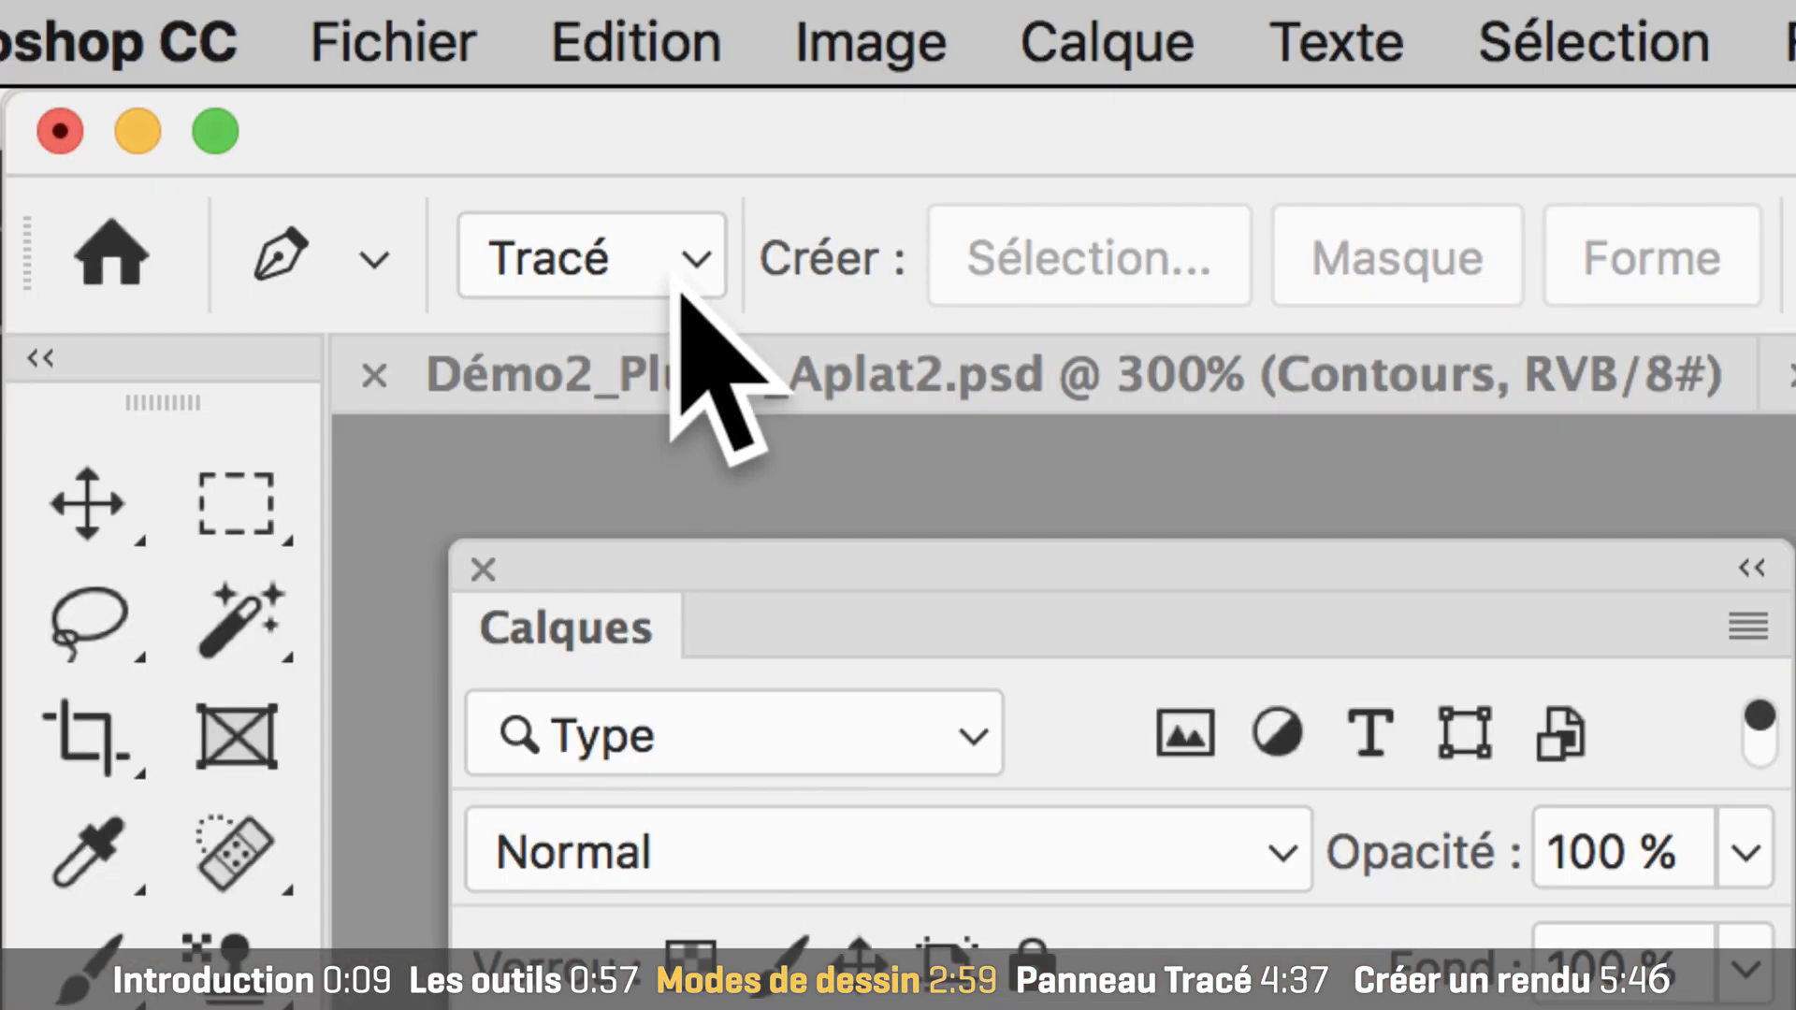
Activate the Ellipse tool and set its drawing mode to Pixels.
{"action": "left_click", "coordinate": [678, 279]}
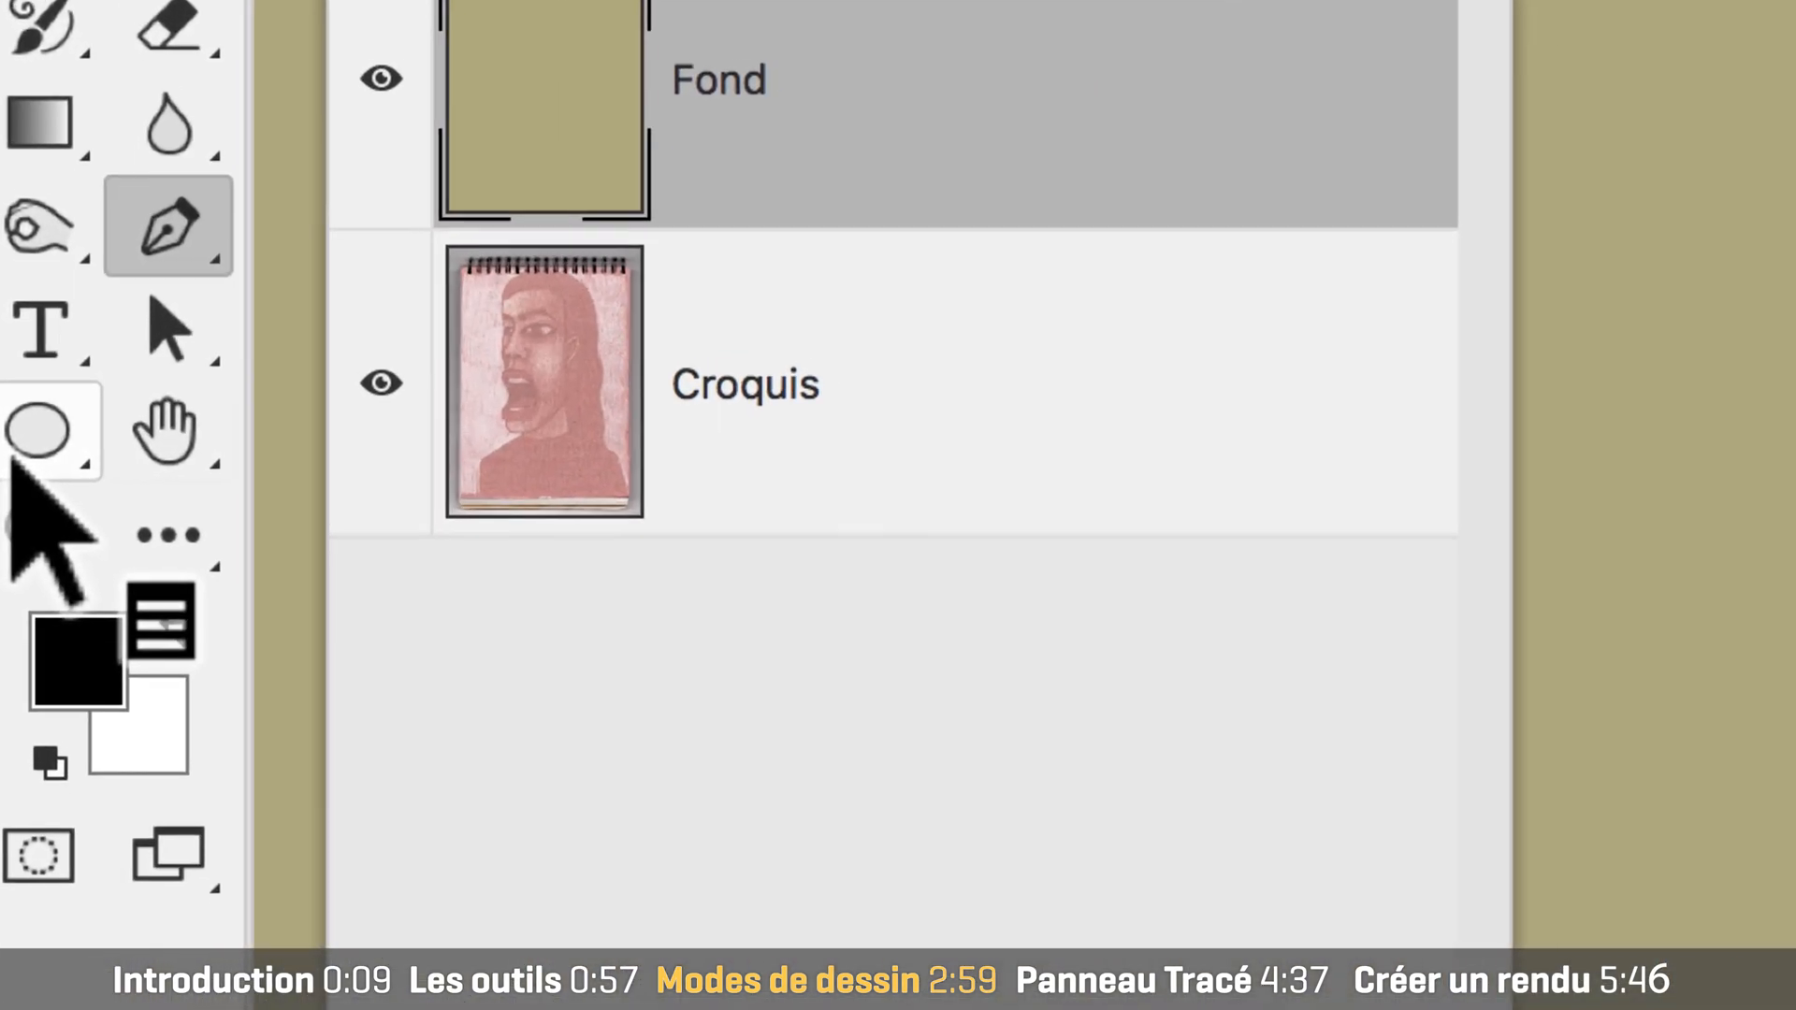
{"action": "left_click", "coordinate": [33, 432]}
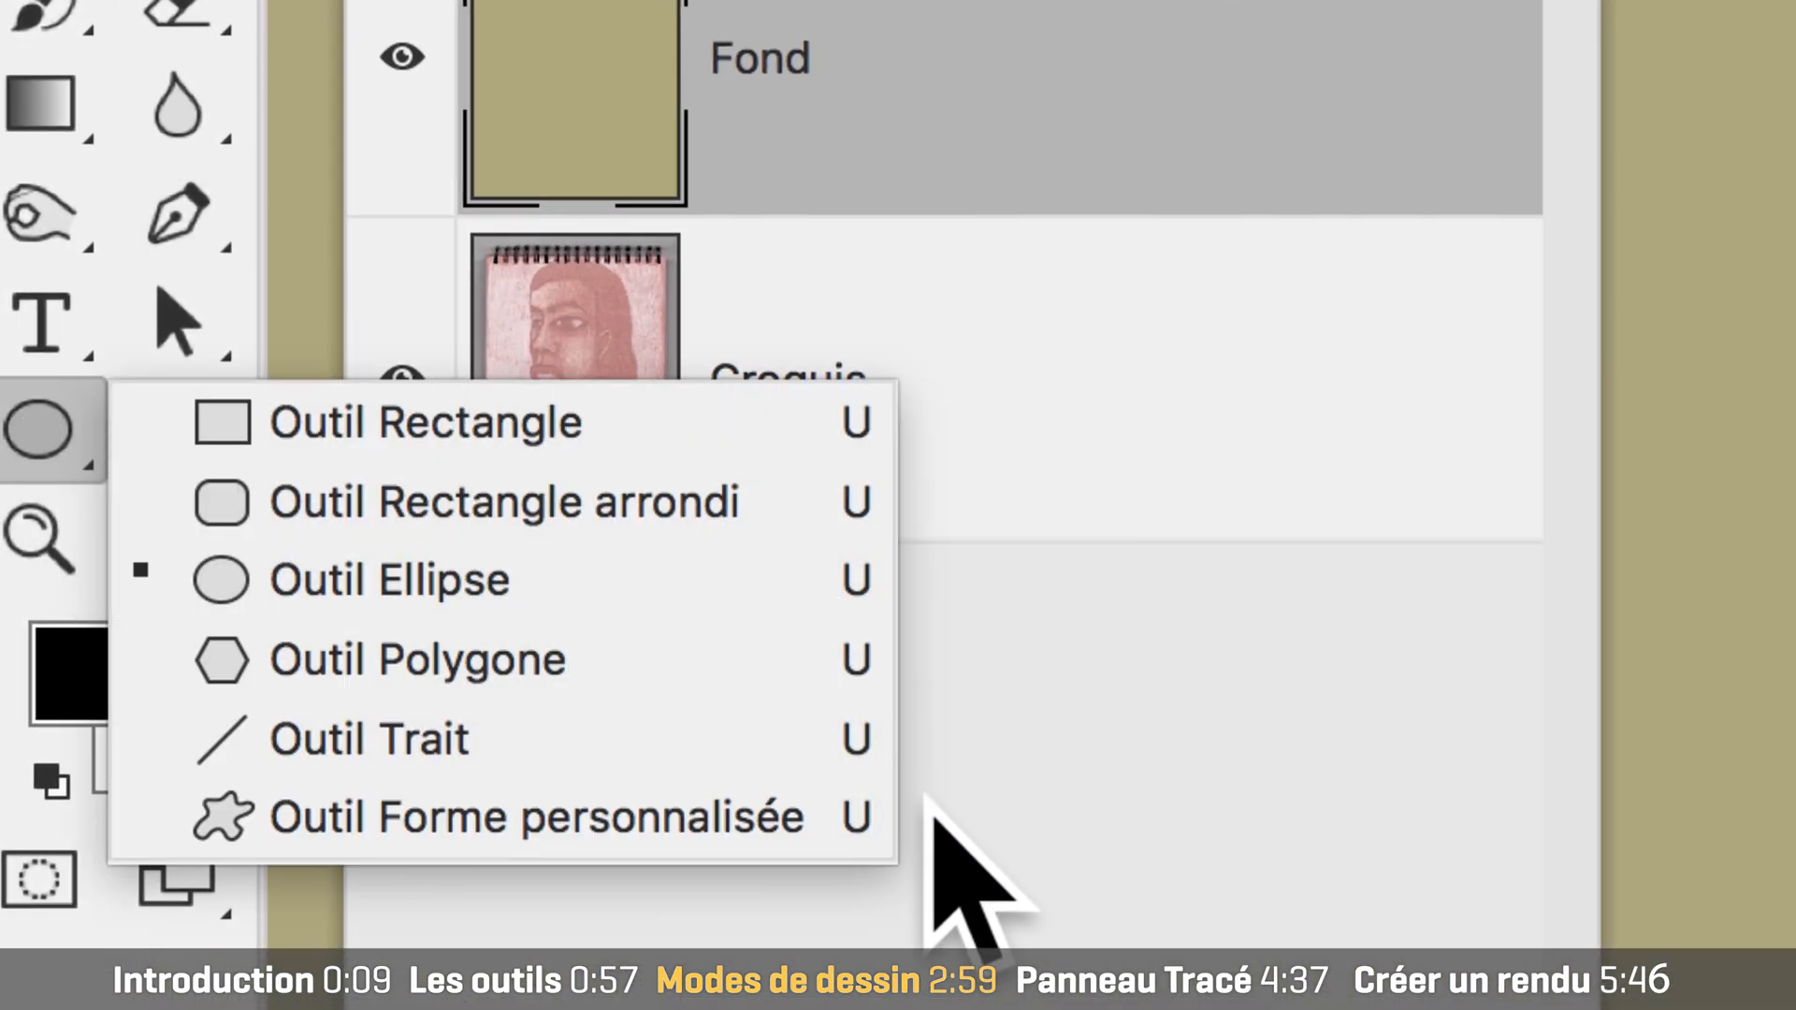
{"action": "left_click", "coordinate": [847, 586]}
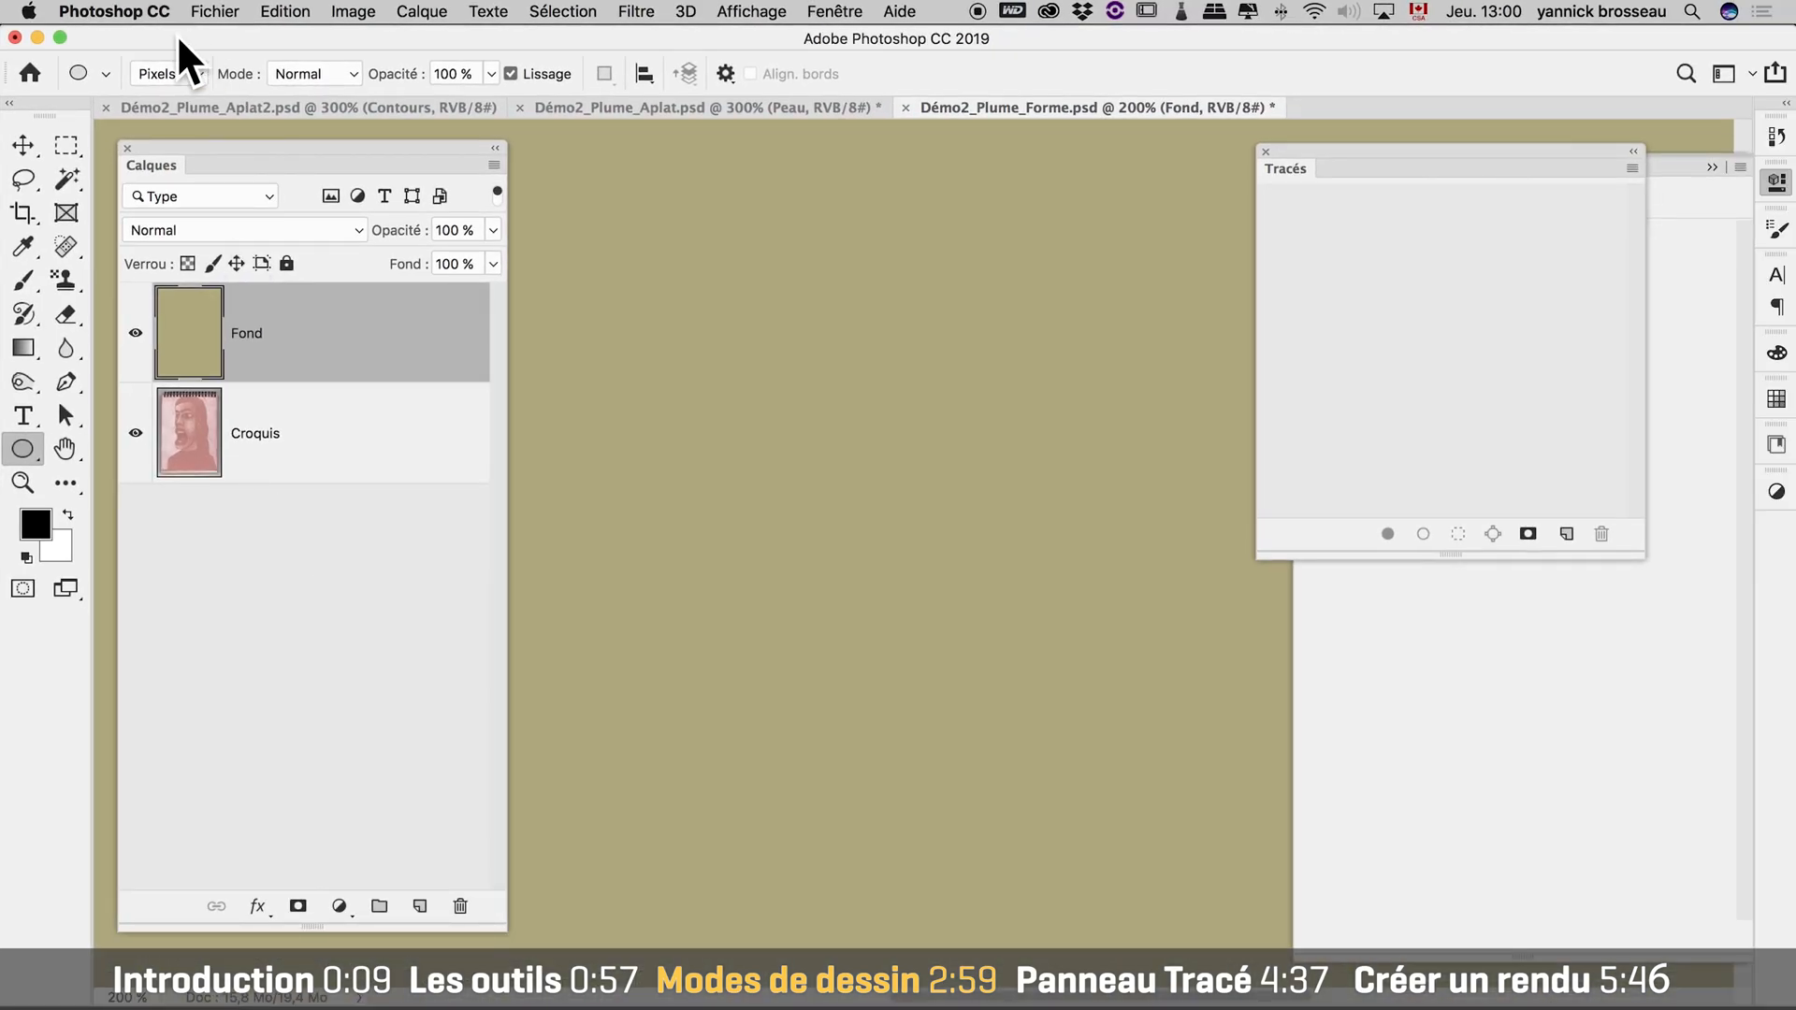
{"action": "left_click", "coordinate": [176, 68]}
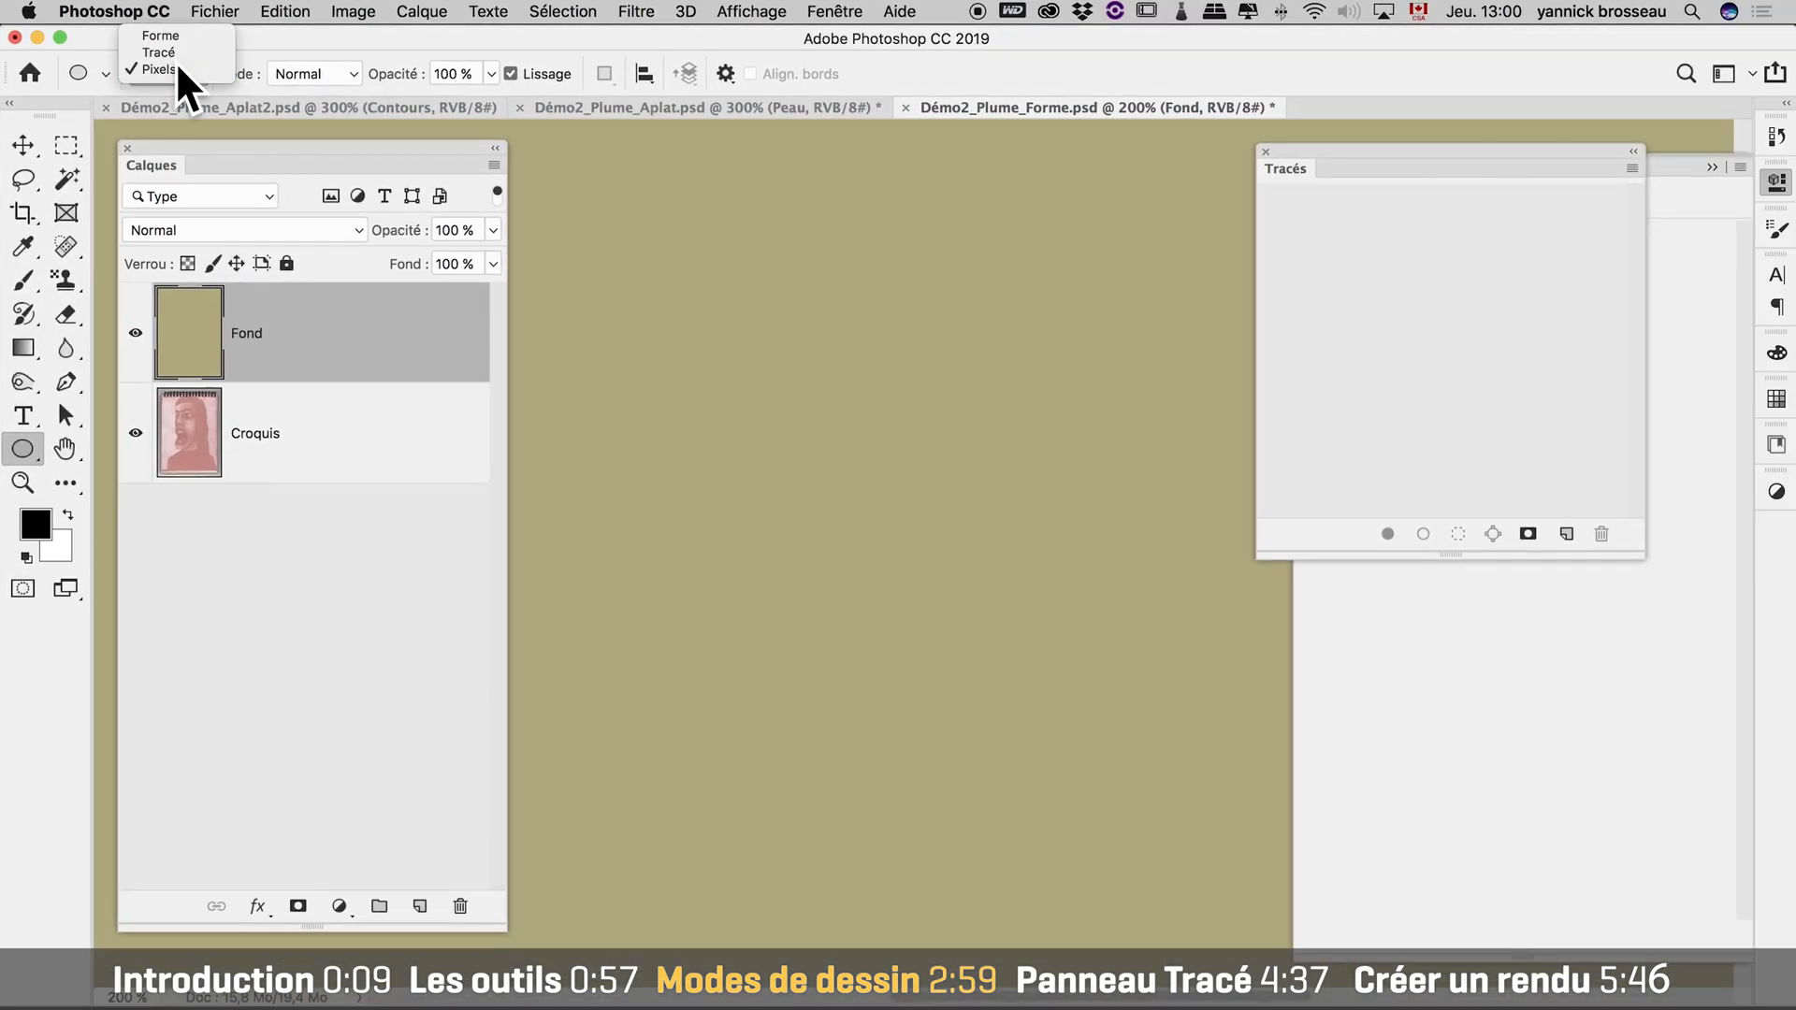
{"action": "left_click", "coordinate": [176, 66]}
Add a new layer above Fond and draw a black circle about 420 px across on it.
{"action": "left_click", "coordinate": [421, 899]}
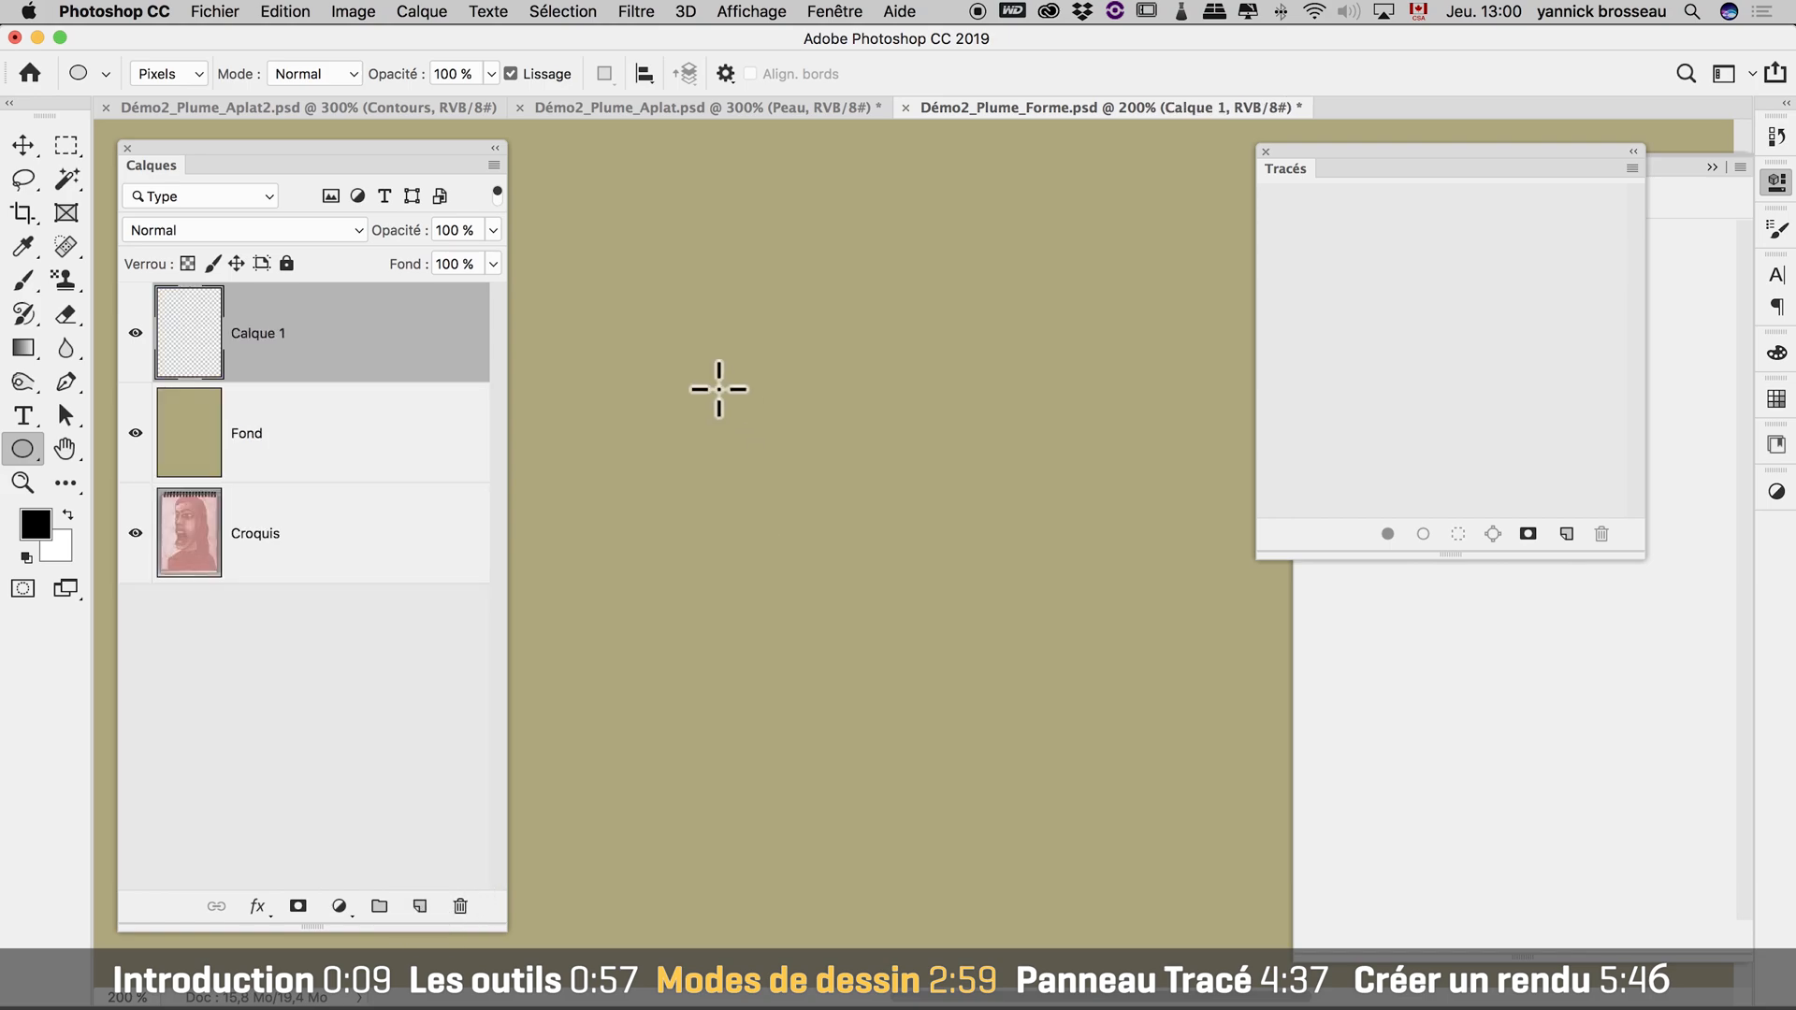
{"action": "left_click_drag", "start_coordinate": [614, 304], "coordinate": [1096, 871]}
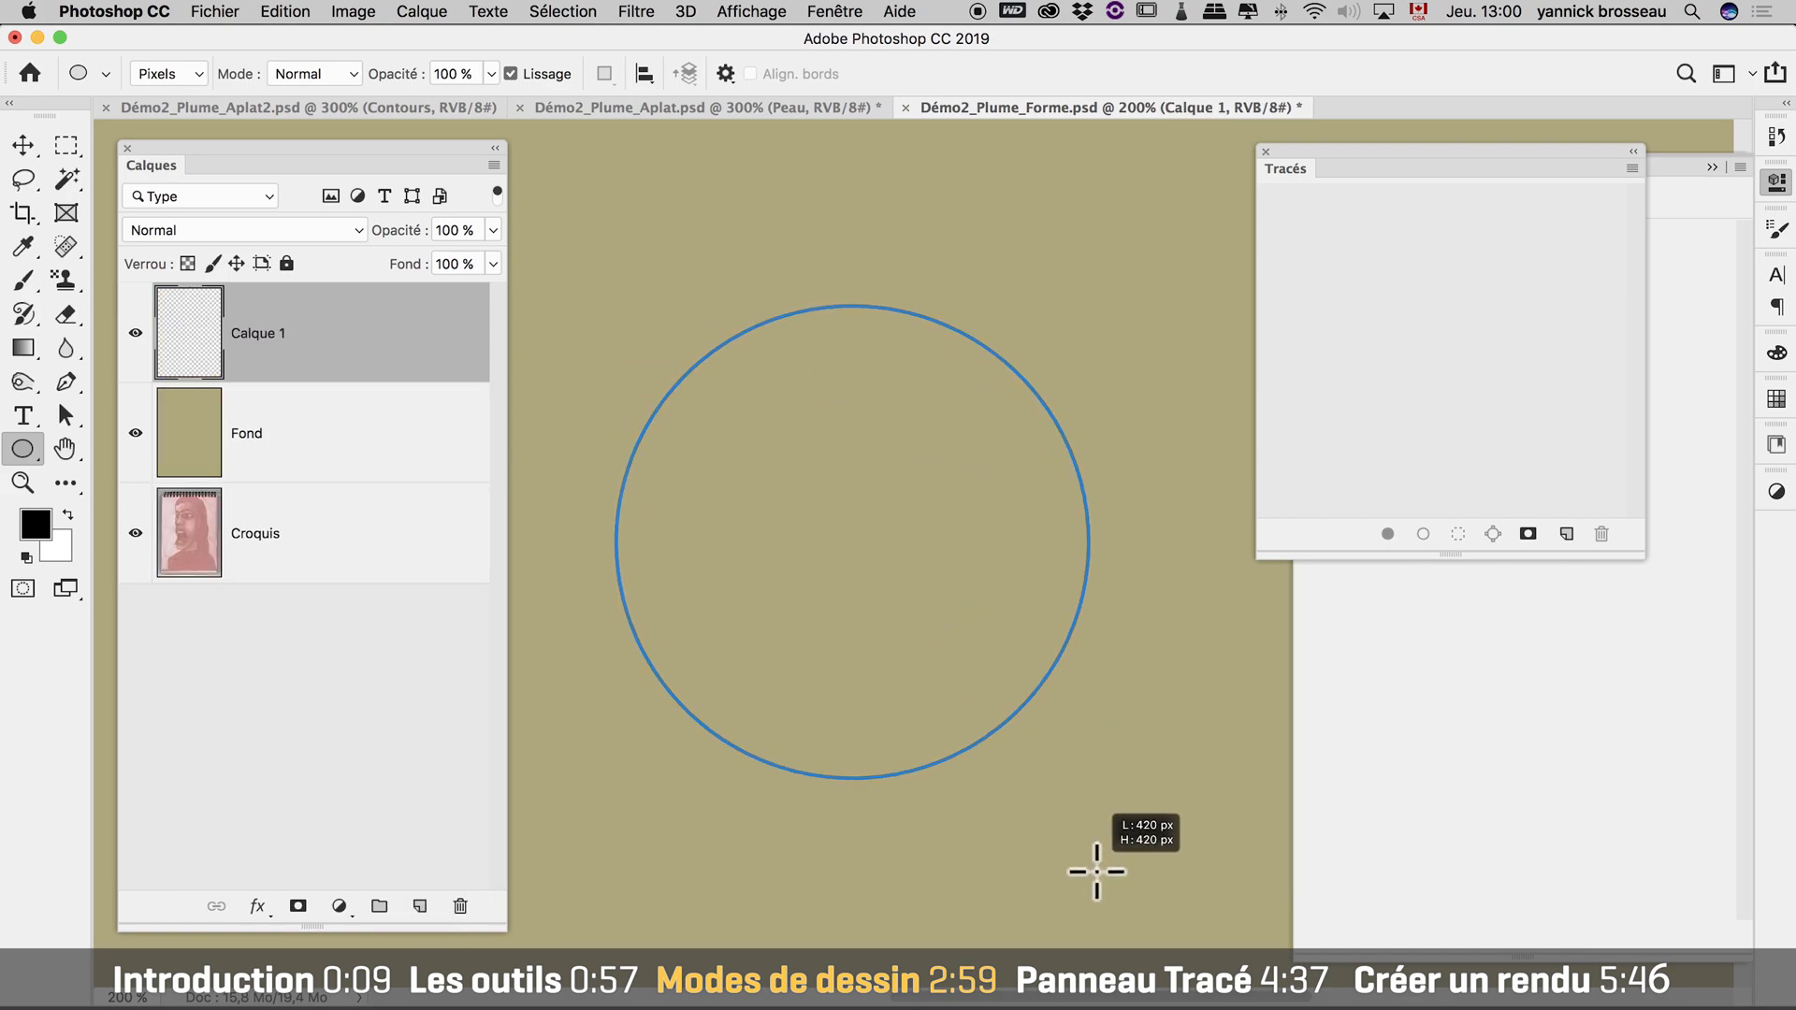
{"action": "left_click_drag", "start_coordinate": [1096, 871], "coordinate": [1116, 897]}
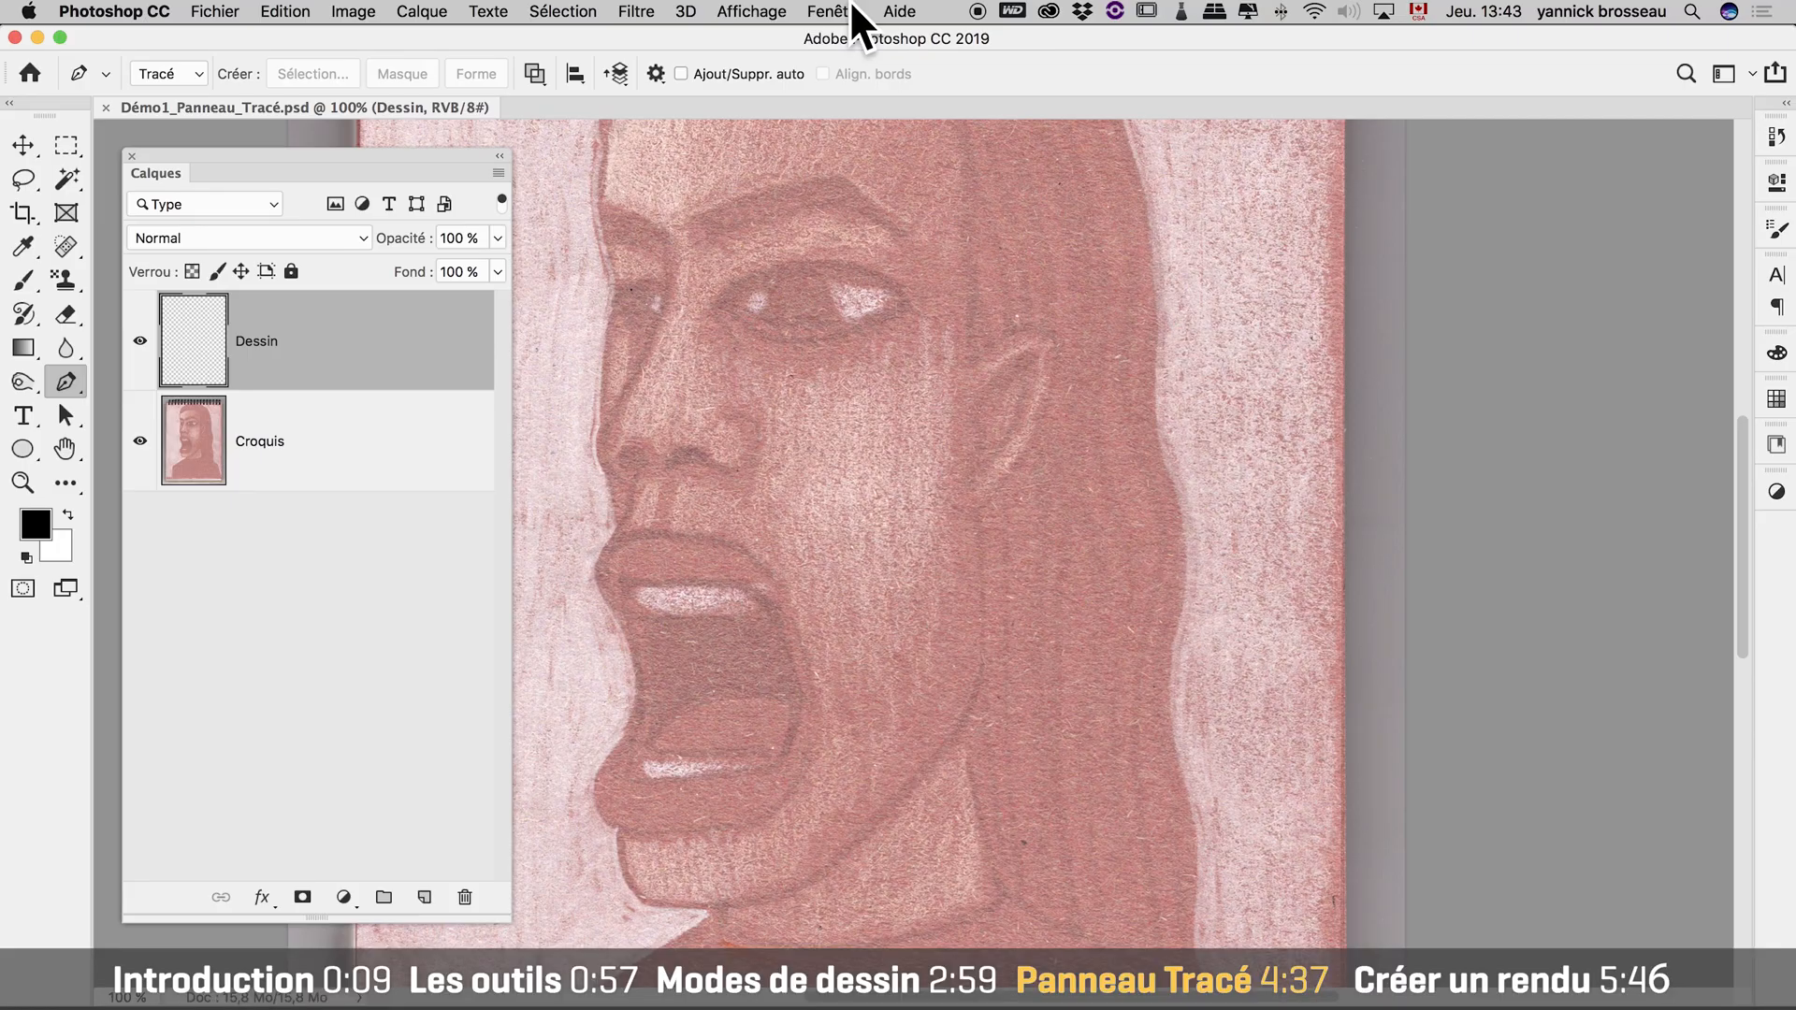
Display the Tracés panel for the Démo1_Panneau_Tracé.psd document.
{"action": "left_click", "coordinate": [849, 11]}
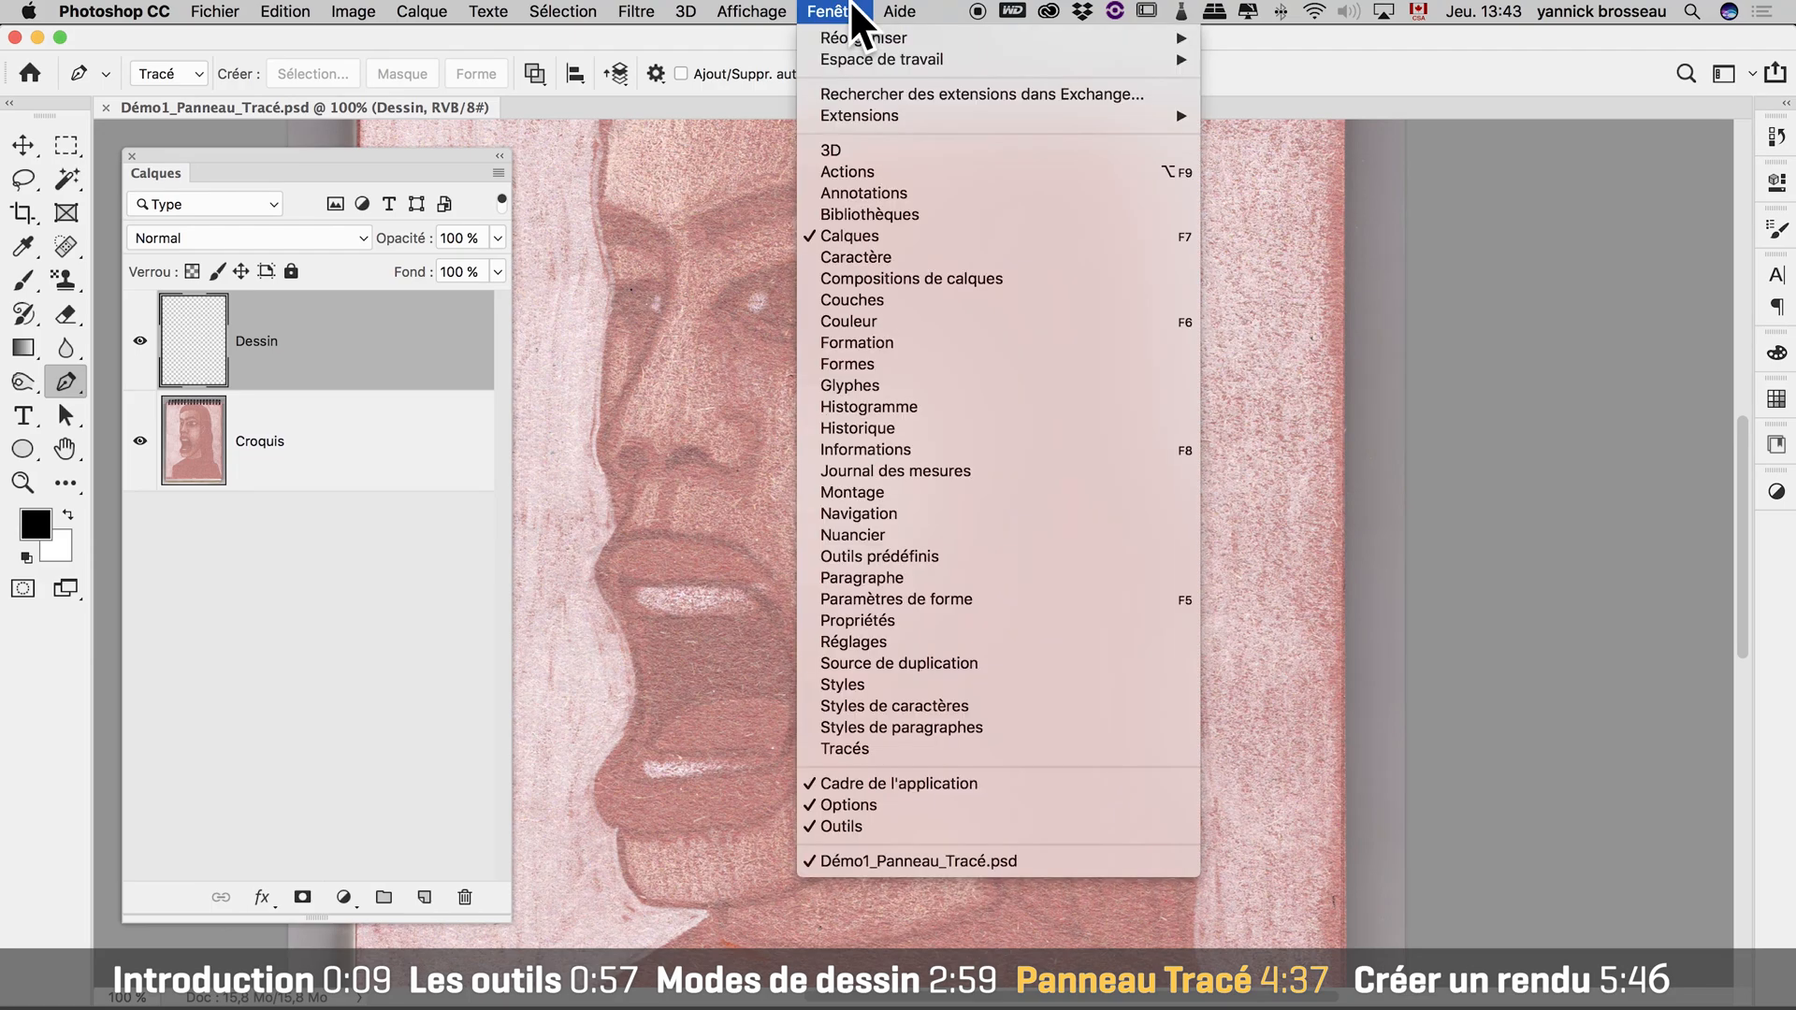
{"action": "left_click", "coordinate": [1101, 756]}
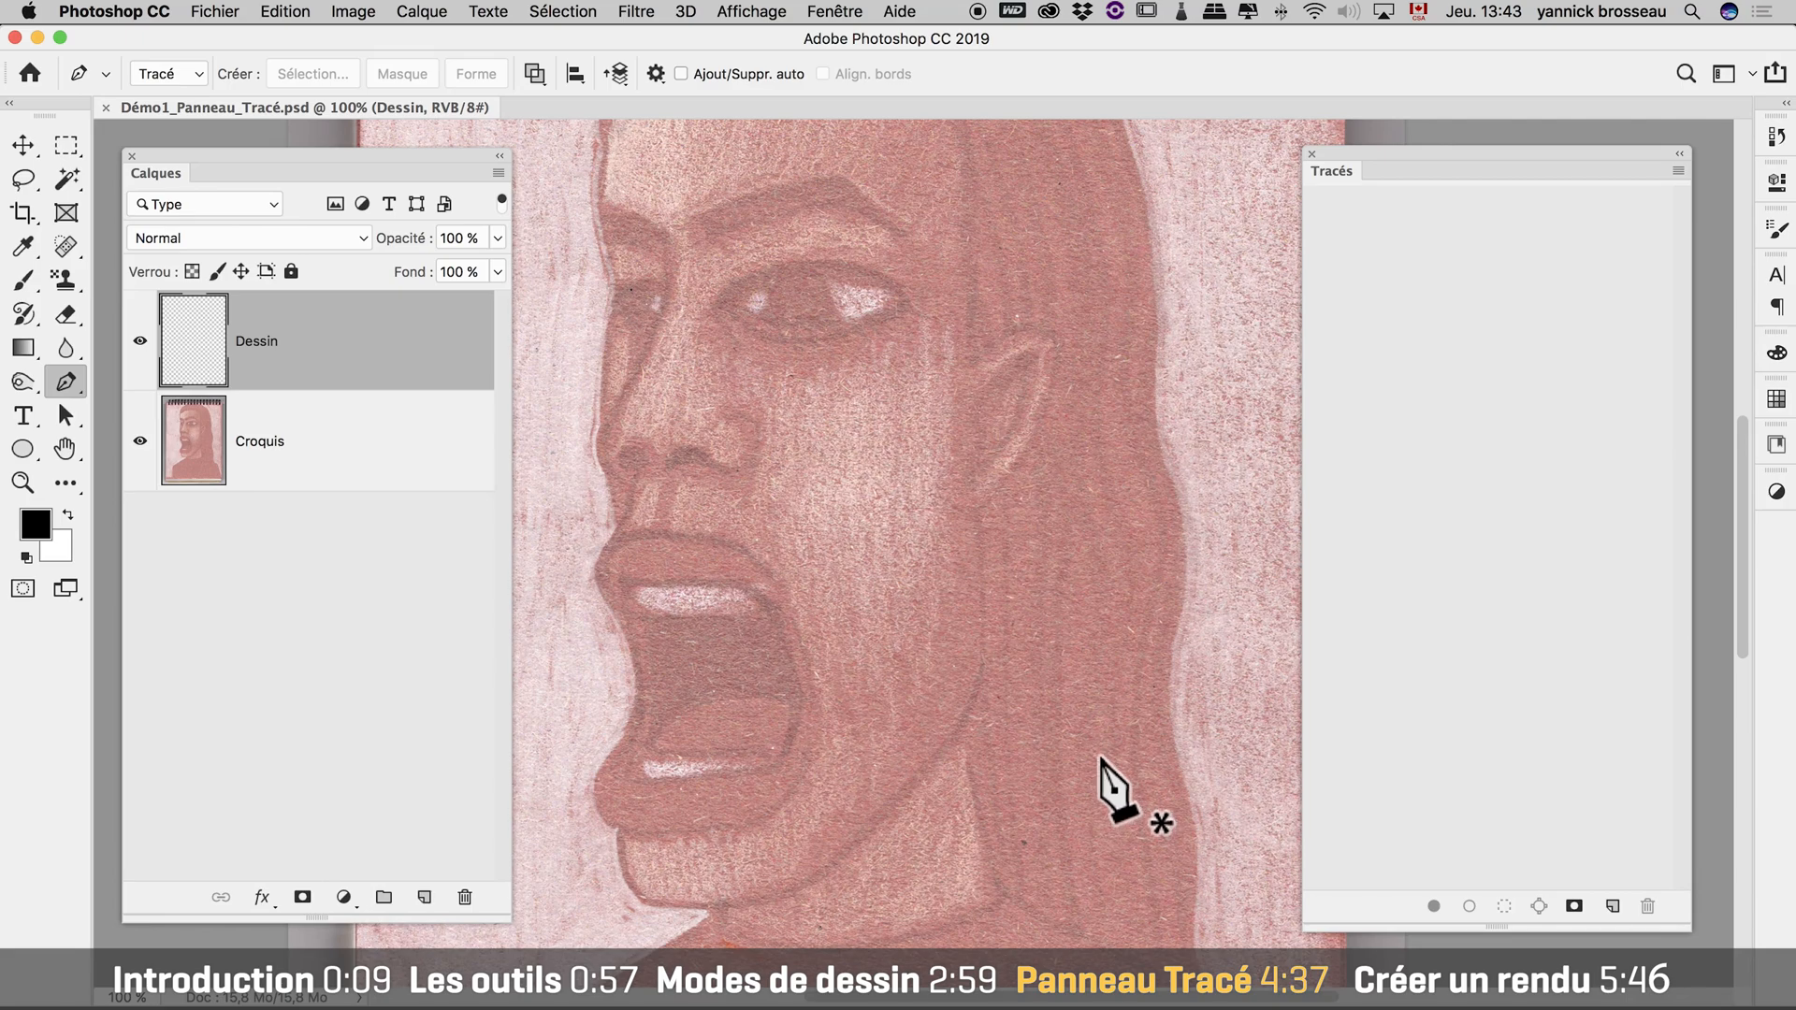
Trace the outer edge of the upper lip with an open curved work path.
{"action": "left_click", "coordinate": [601, 595]}
{"action": "left_click_drag", "start_coordinate": [632, 537], "coordinate": [760, 565]}
{"action": "left_click_drag", "start_coordinate": [800, 636], "coordinate": [814, 676]}
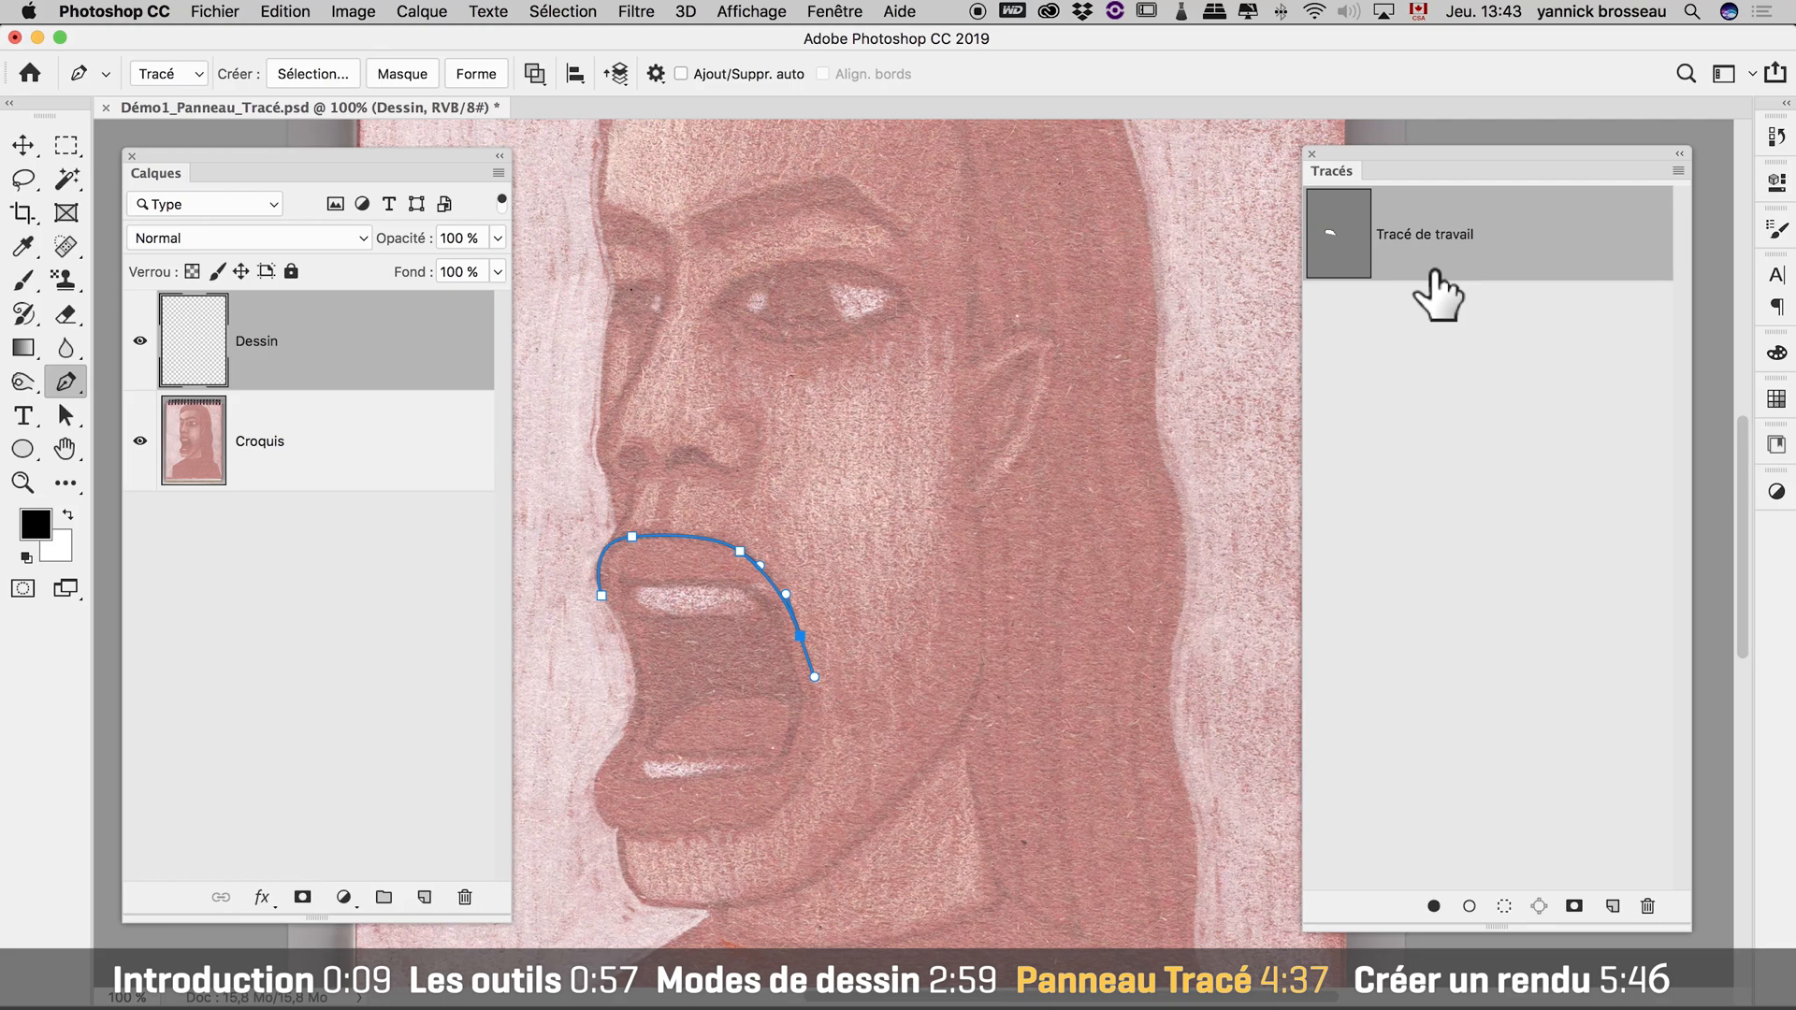
Deselect the work path and draw a new open curve between the front tips of the upper and lower lips.
{"action": "left_click", "coordinate": [1401, 309]}
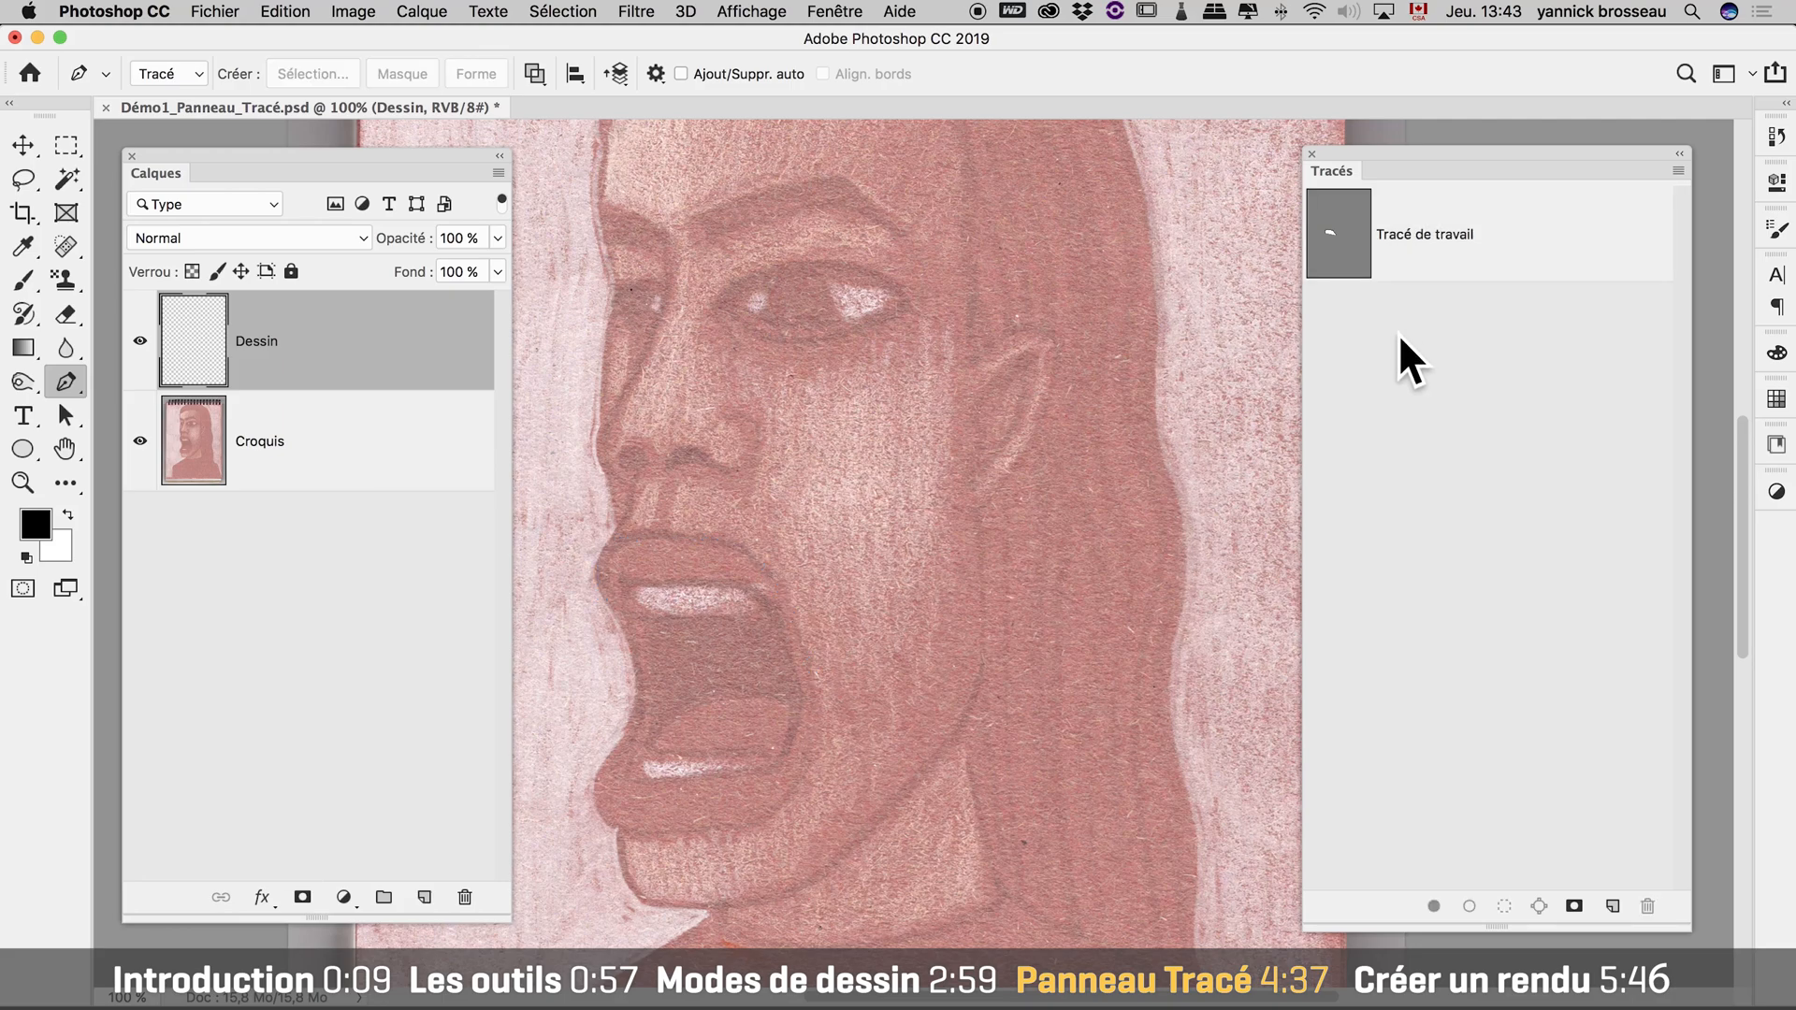
{"action": "left_click", "coordinate": [611, 608]}
{"action": "left_click_drag", "start_coordinate": [633, 675], "coordinate": [617, 759]}
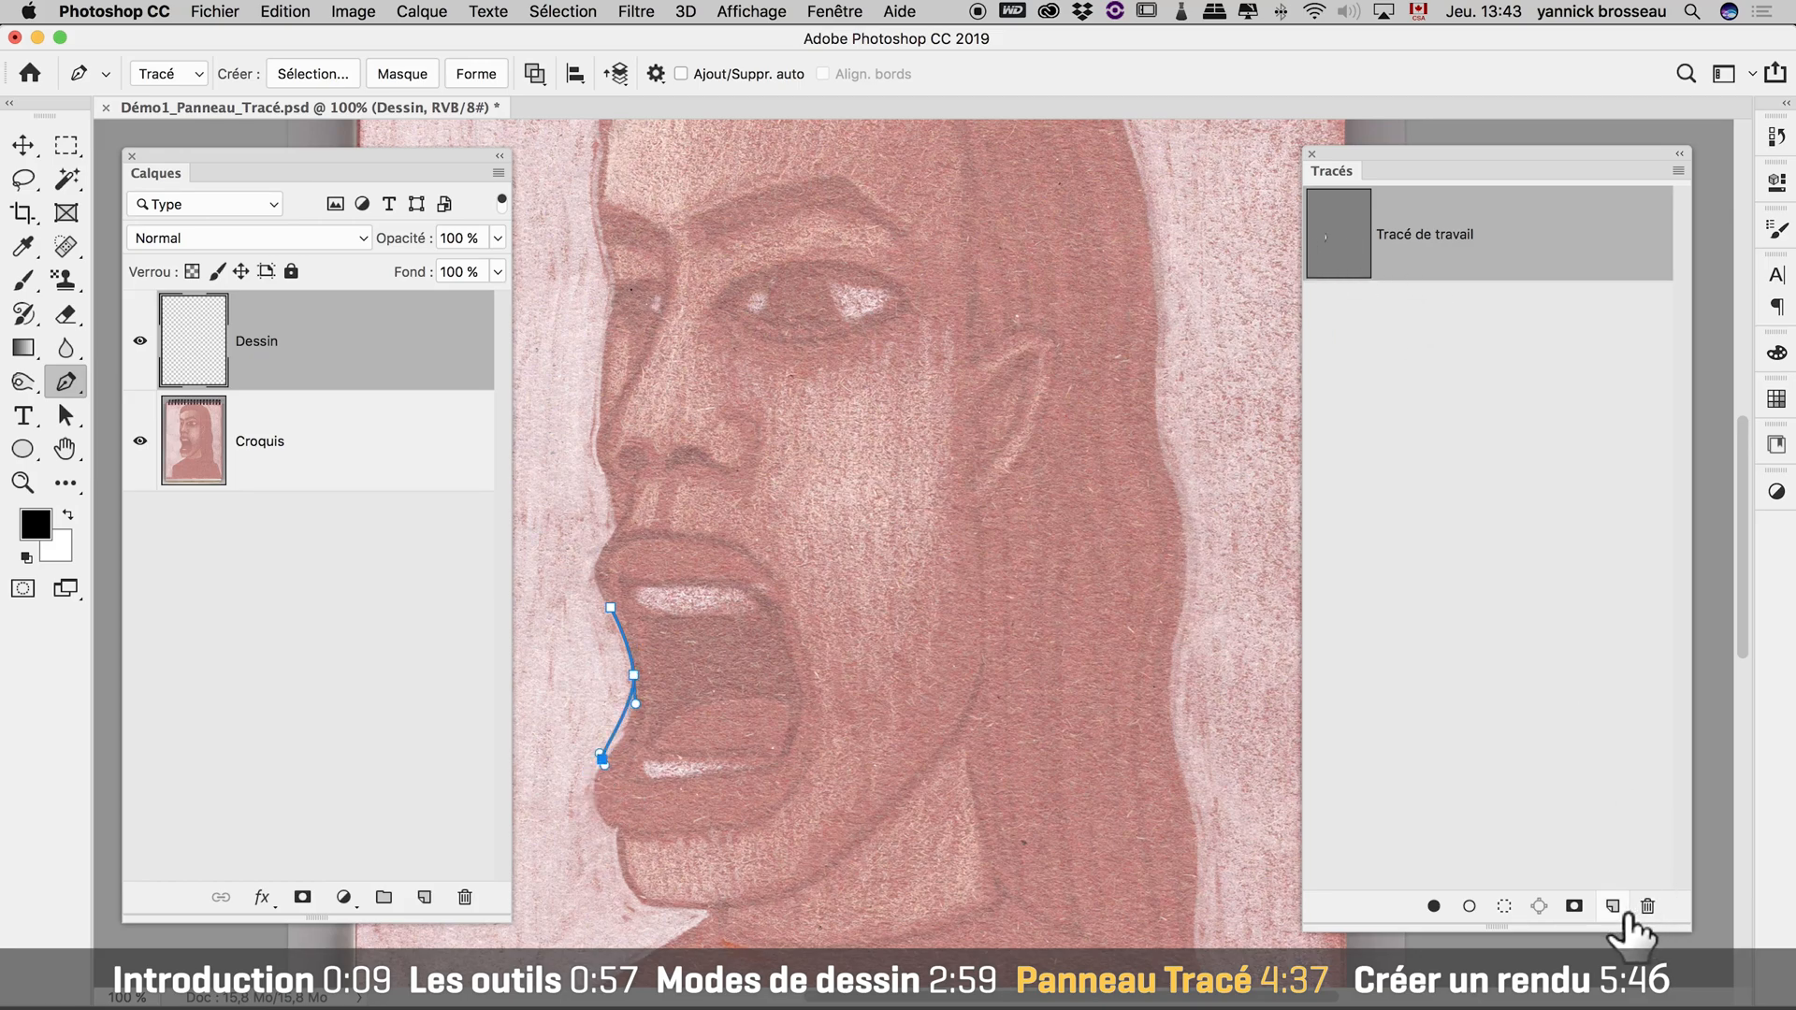
Save the work path under the name Bouche and add a new empty path.
{"action": "double_click", "coordinate": [1517, 245]}
{"action": "type", "text": "Bouche"}
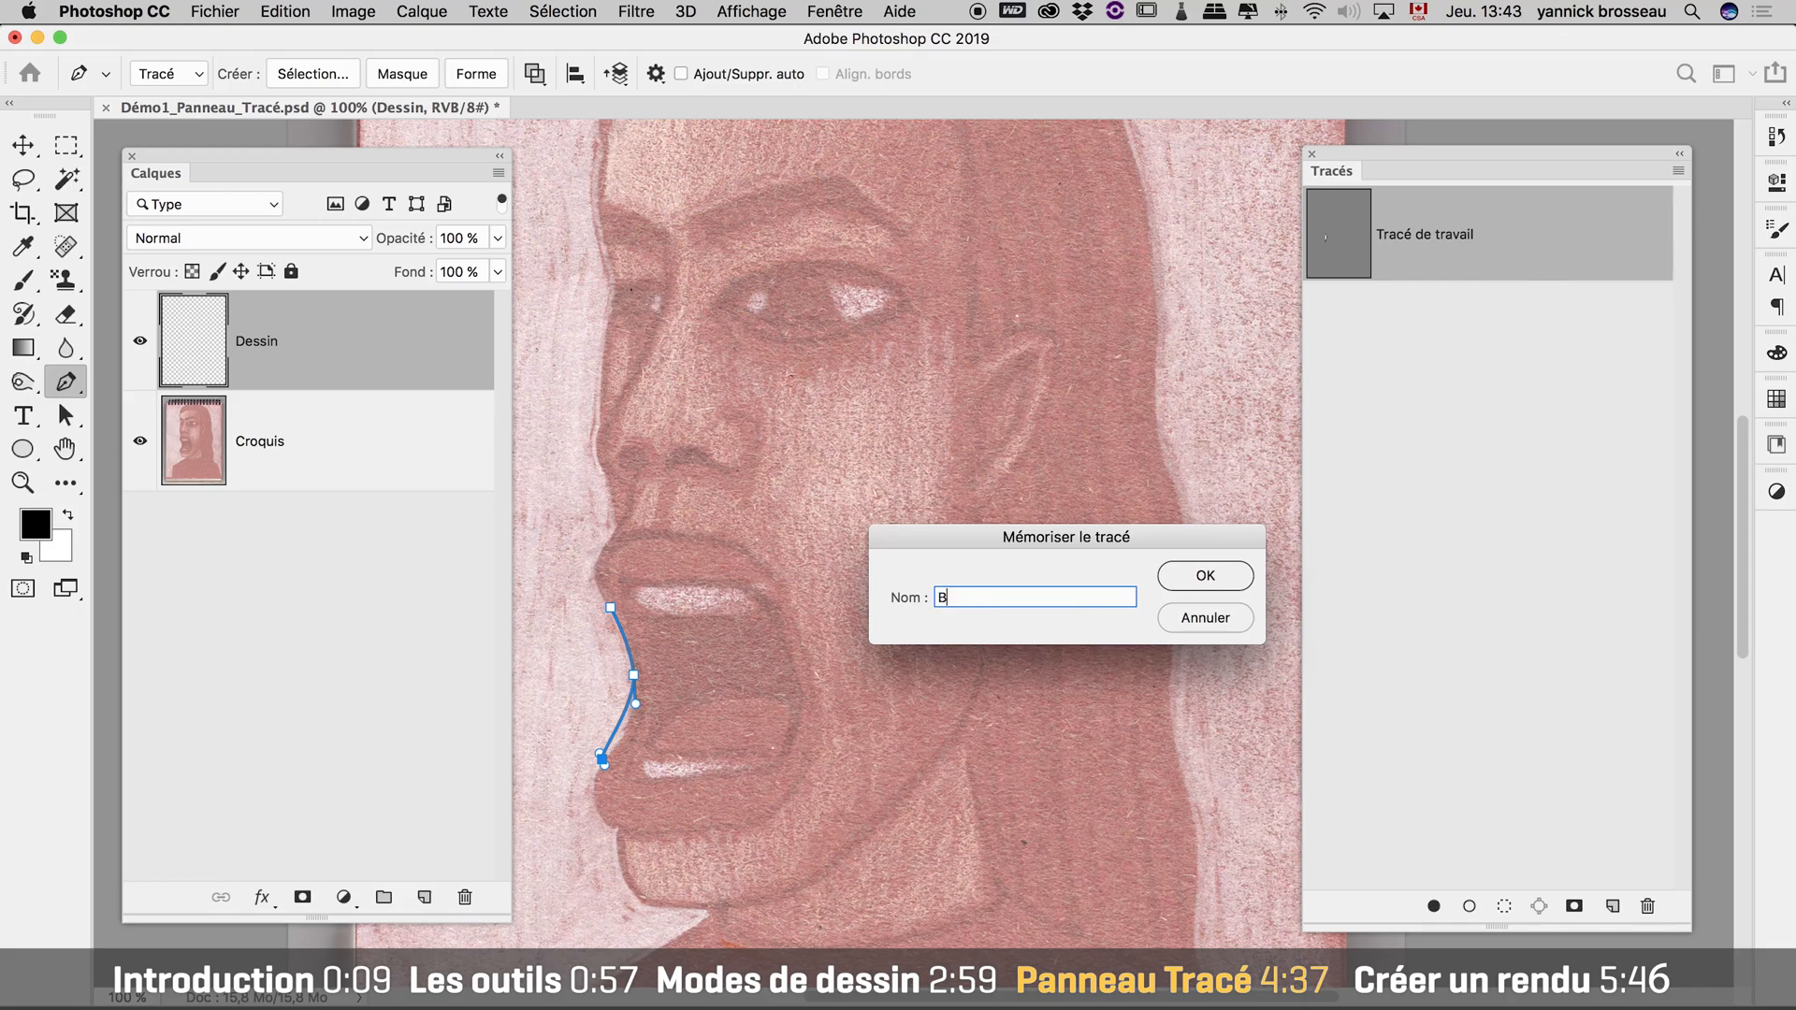
{"action": "key", "text": "Return"}
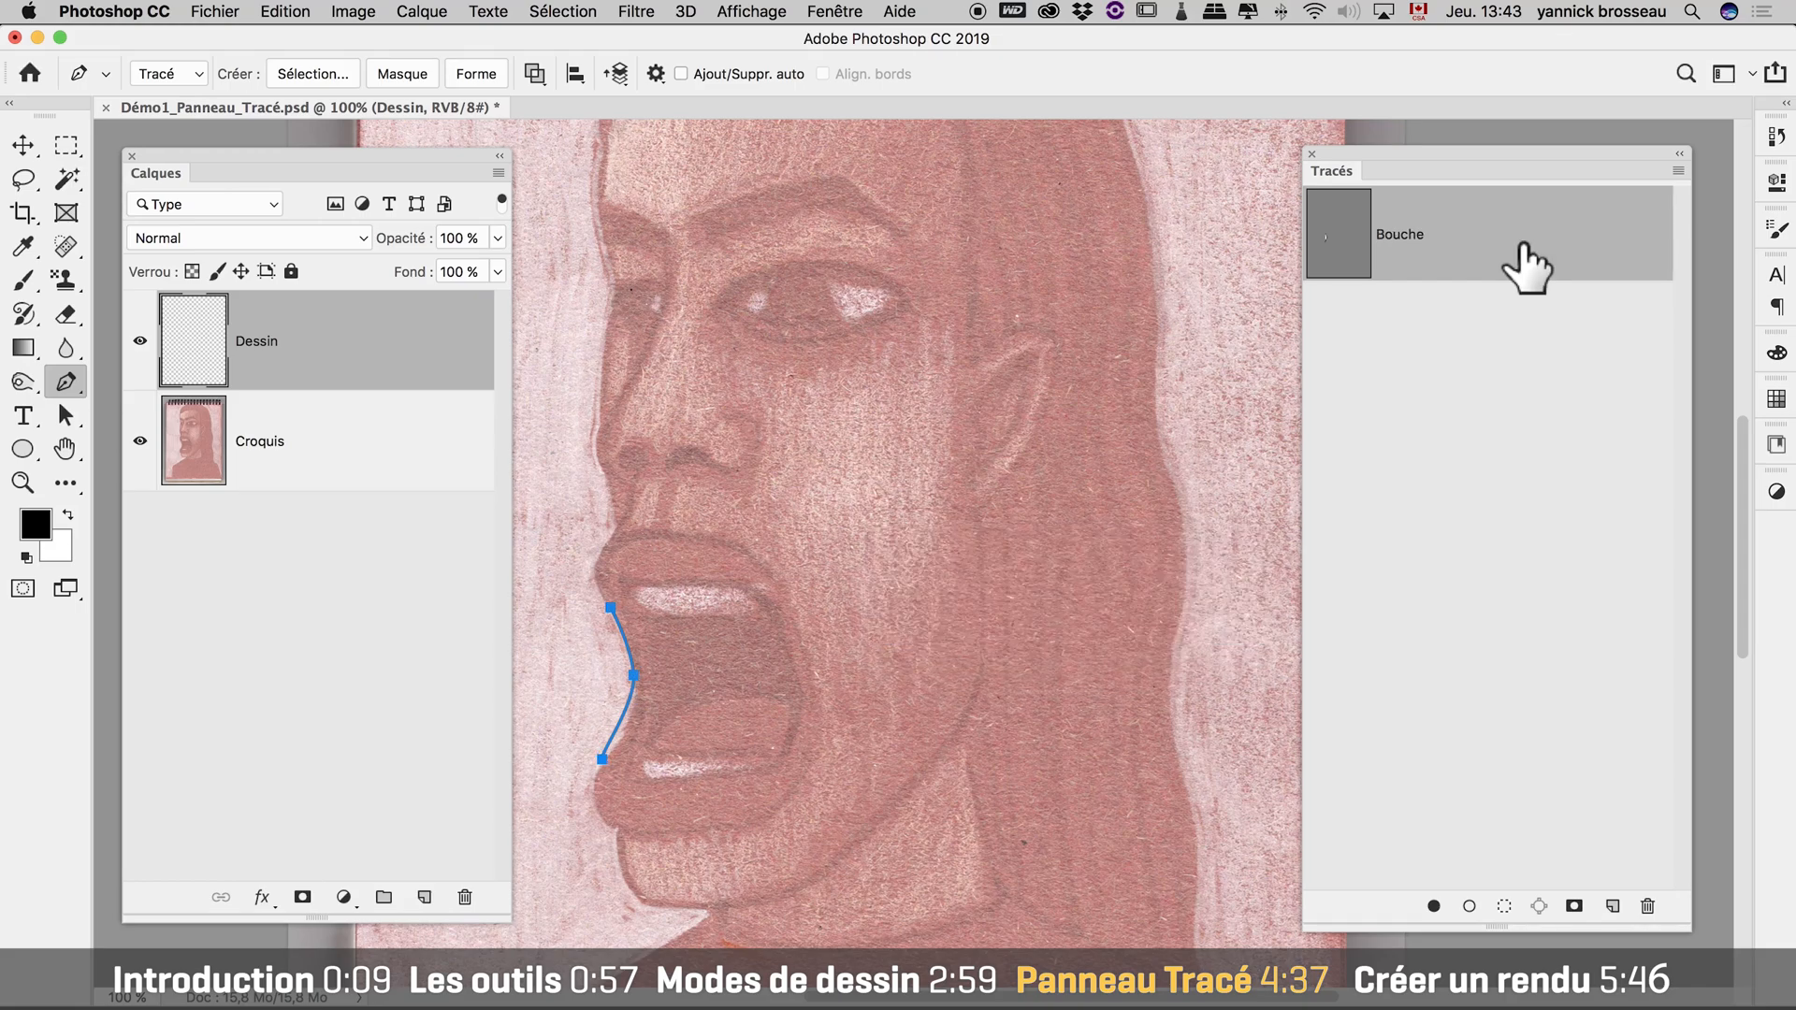
{"action": "left_click", "coordinate": [1611, 905]}
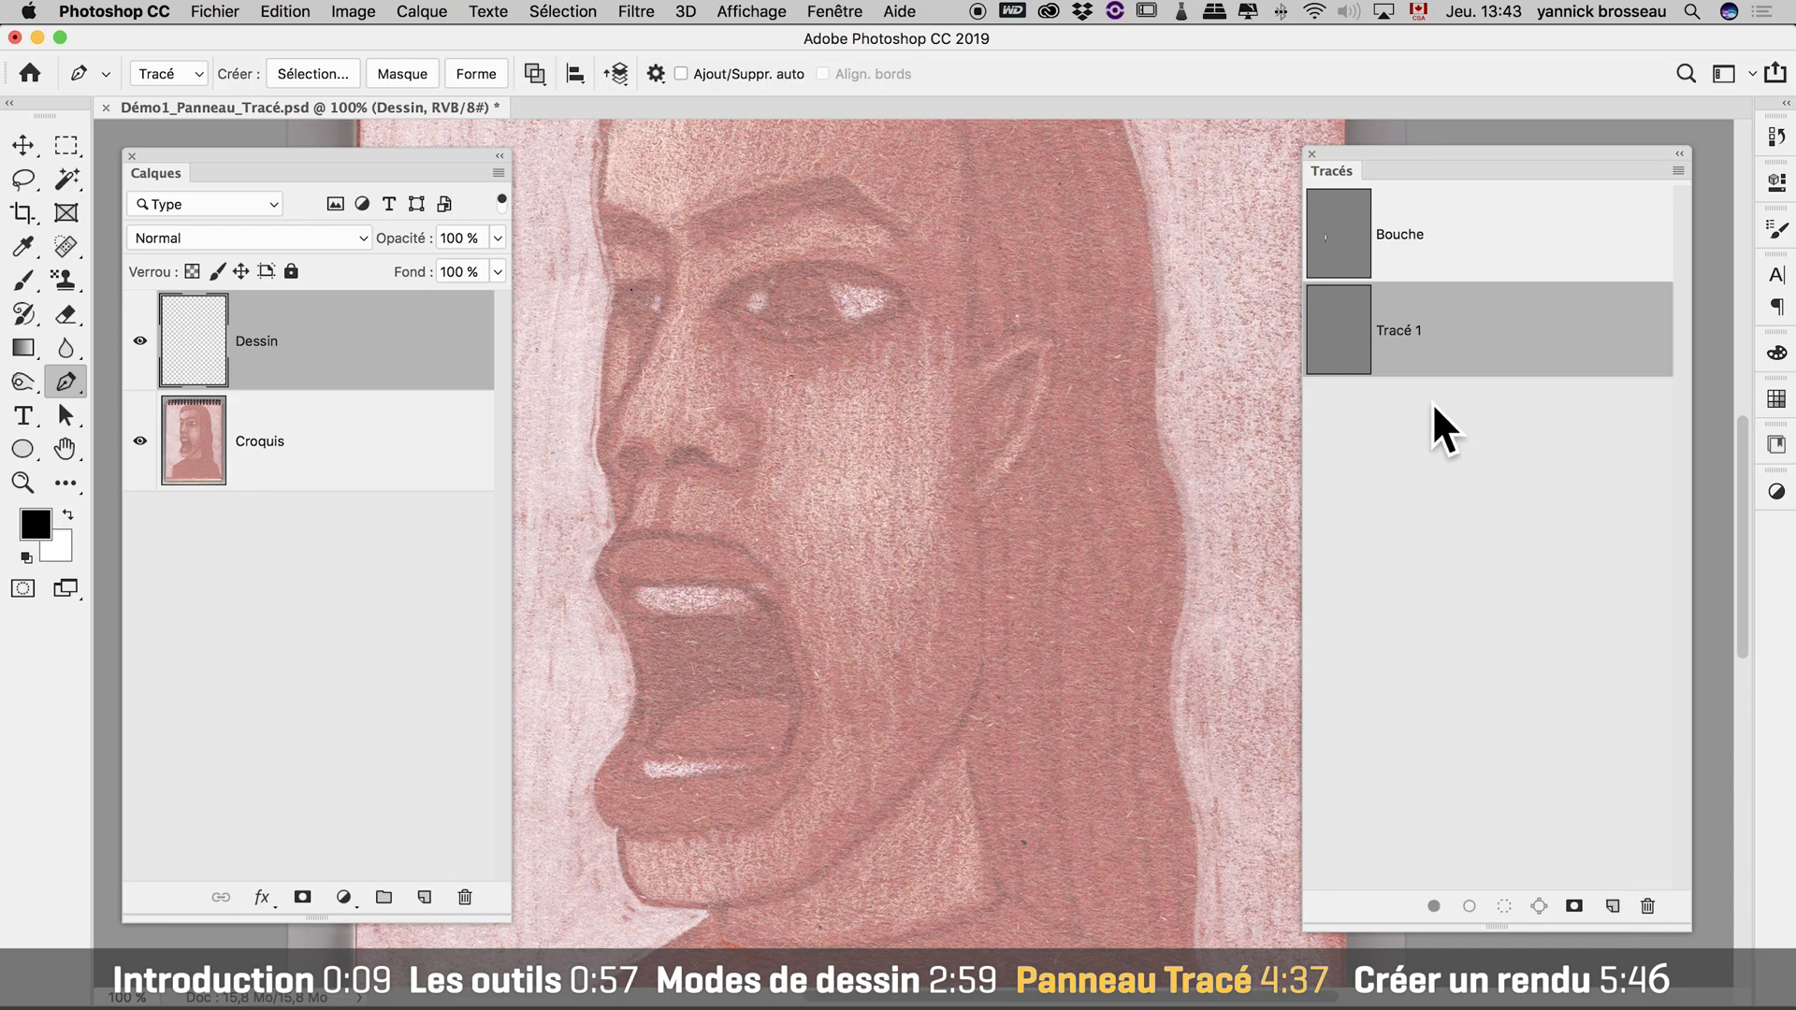
Trace the outer edge of the ear with an open curved path in Tracé 1 and deselect it.
{"action": "left_click", "coordinate": [970, 363]}
{"action": "left_click", "coordinate": [1031, 323]}
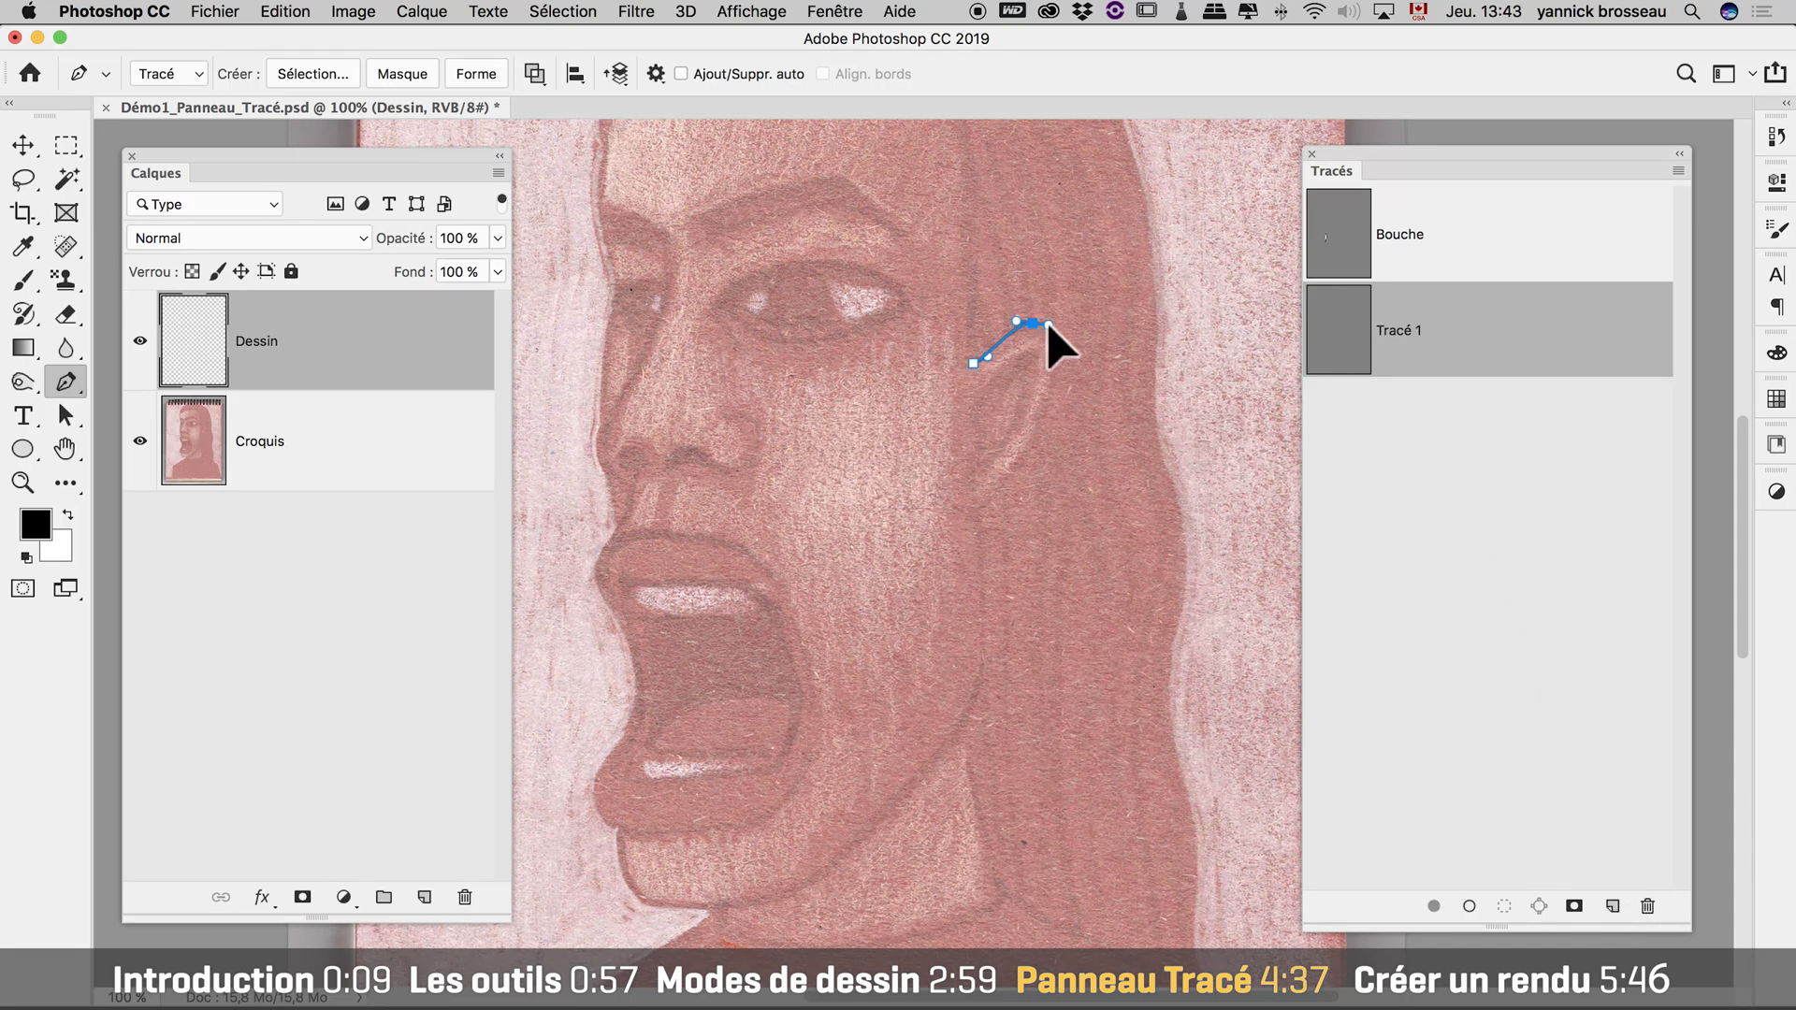
{"action": "left_click_drag", "start_coordinate": [1056, 360], "coordinate": [1050, 382]}
{"action": "left_click_drag", "start_coordinate": [984, 513], "coordinate": [914, 558]}
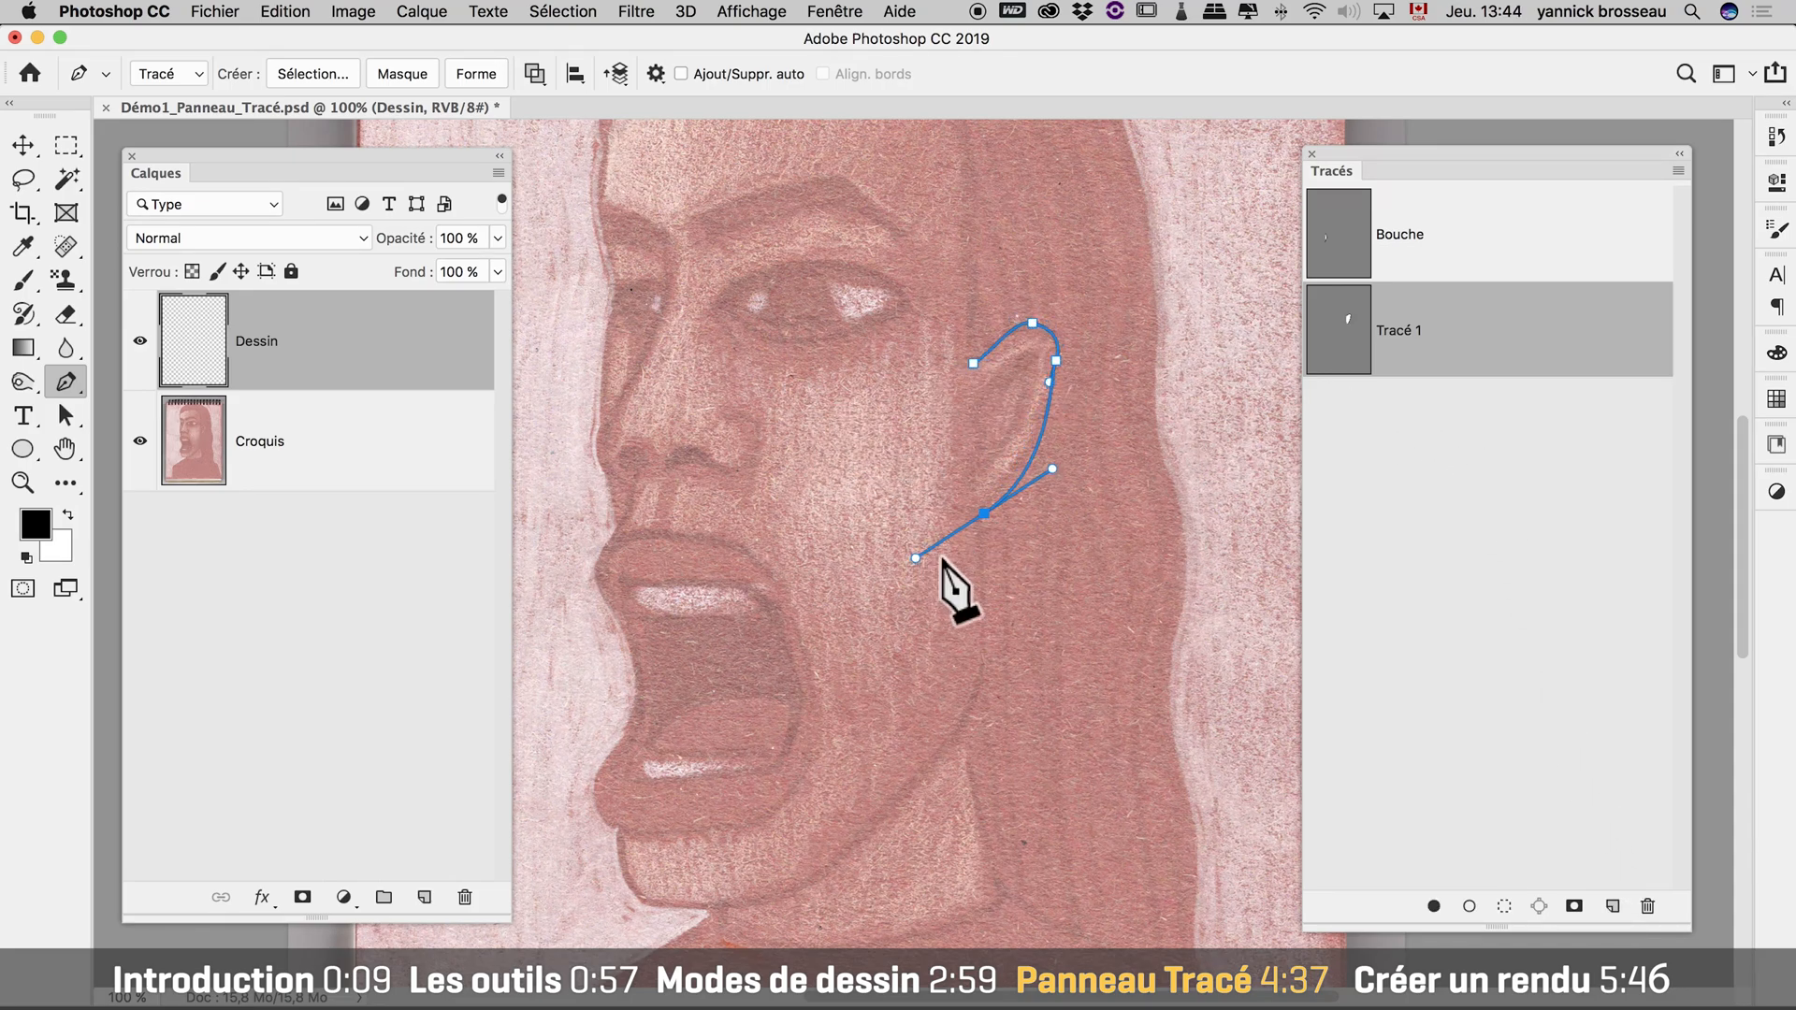
{"action": "key", "text": "Escape"}
Trace the inner contour of the ear with a second open curve in the same path and deselect it.
{"action": "left_click", "coordinate": [974, 386]}
{"action": "left_click_drag", "start_coordinate": [1025, 354], "coordinate": [982, 493]}
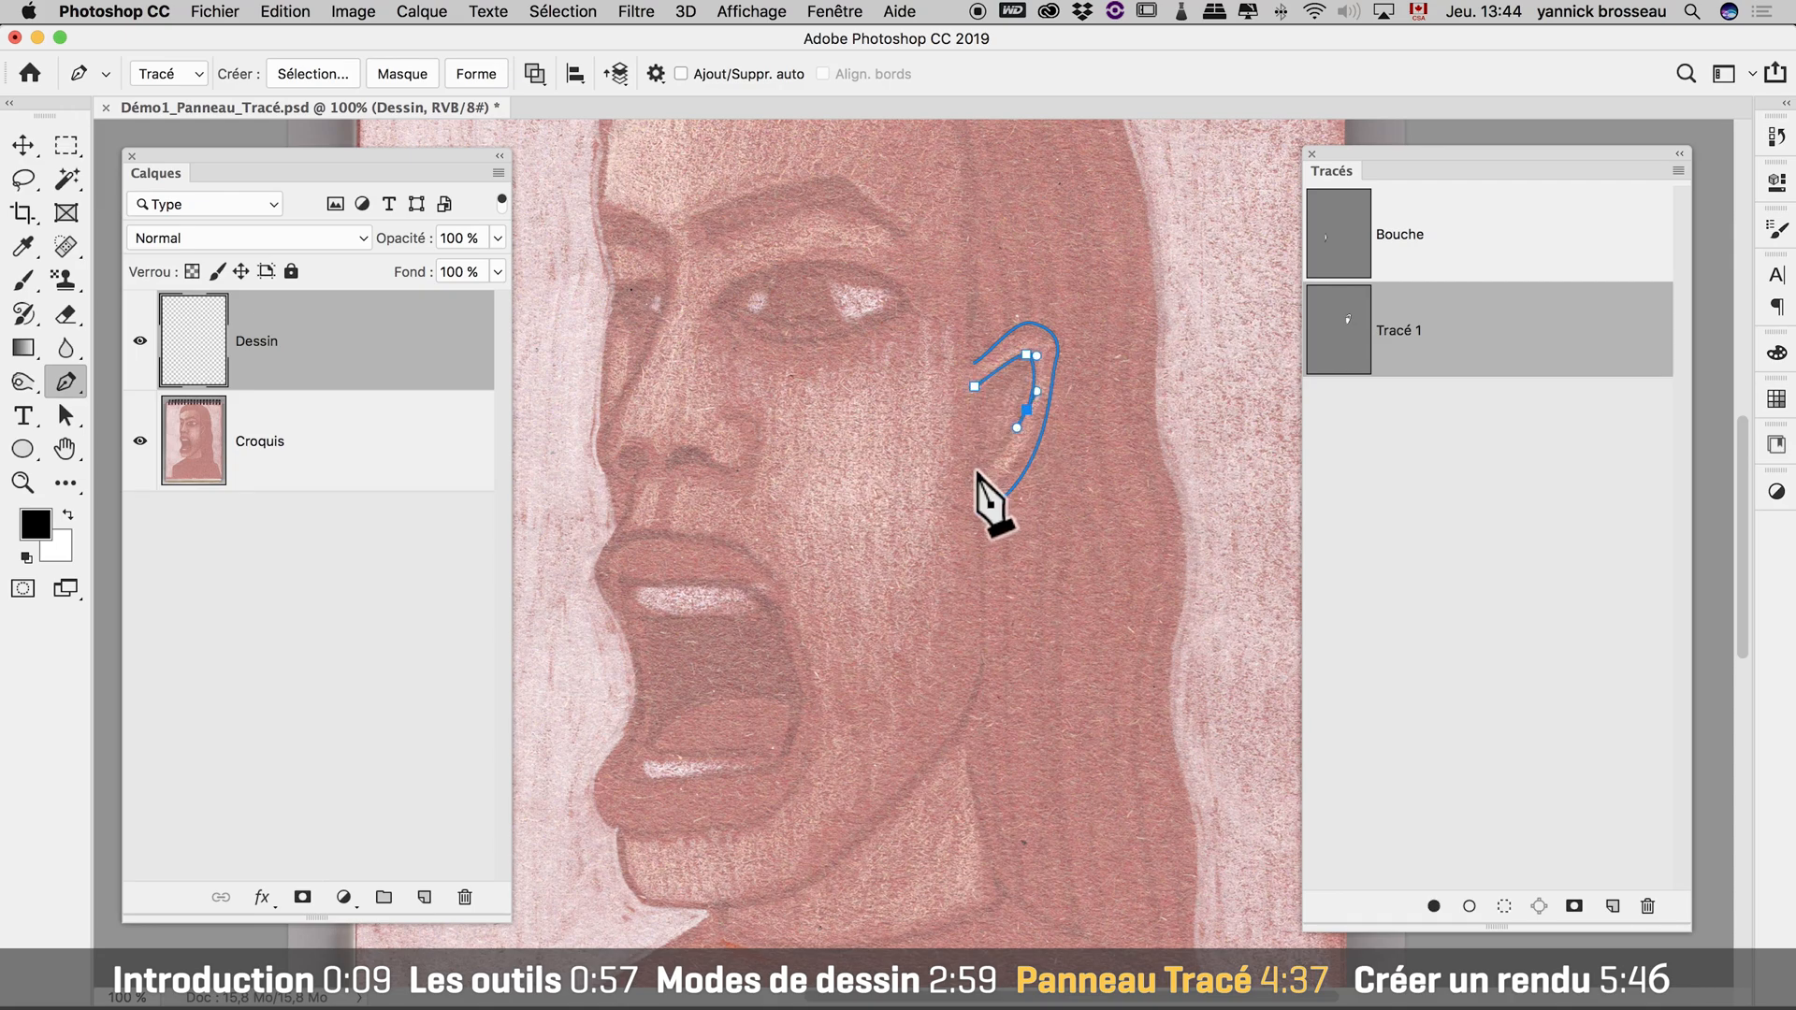
{"action": "key", "text": "Escape"}
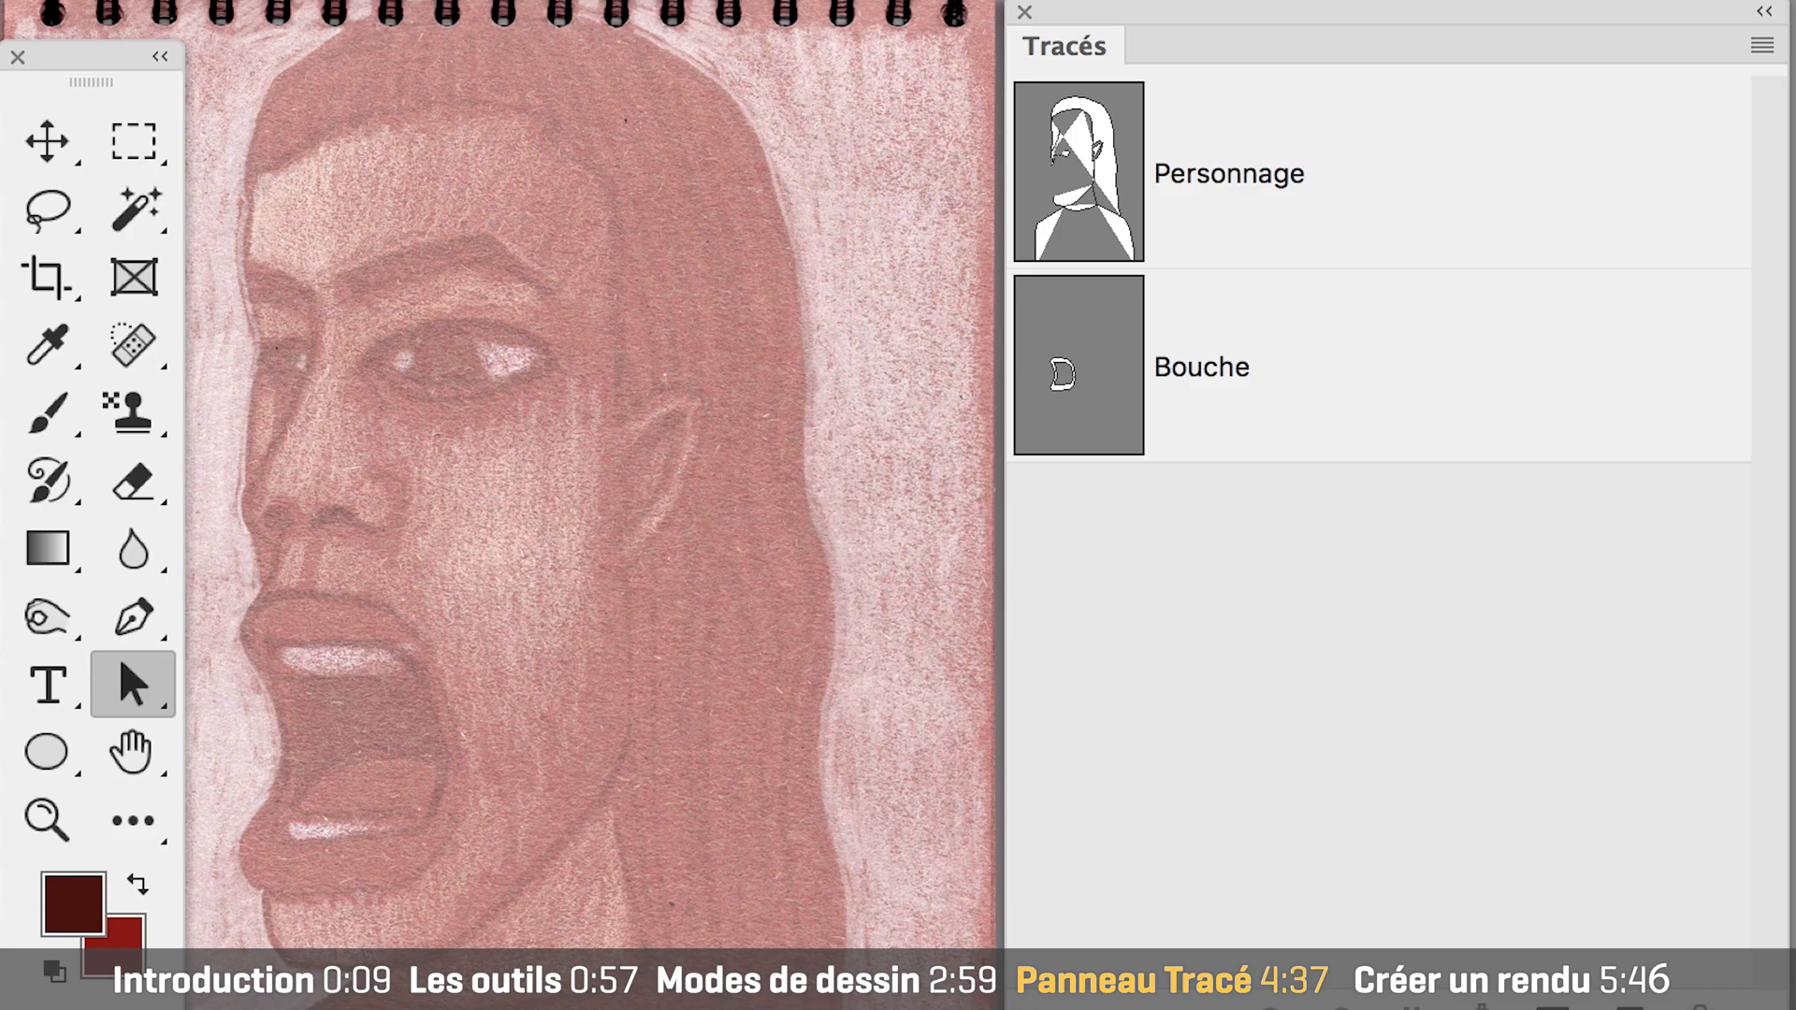
Copy the mouth contours from the Bouche path and paste them into the Personnage path.
{"action": "left_click", "coordinate": [1267, 378]}
{"action": "left_click", "coordinate": [1403, 197]}
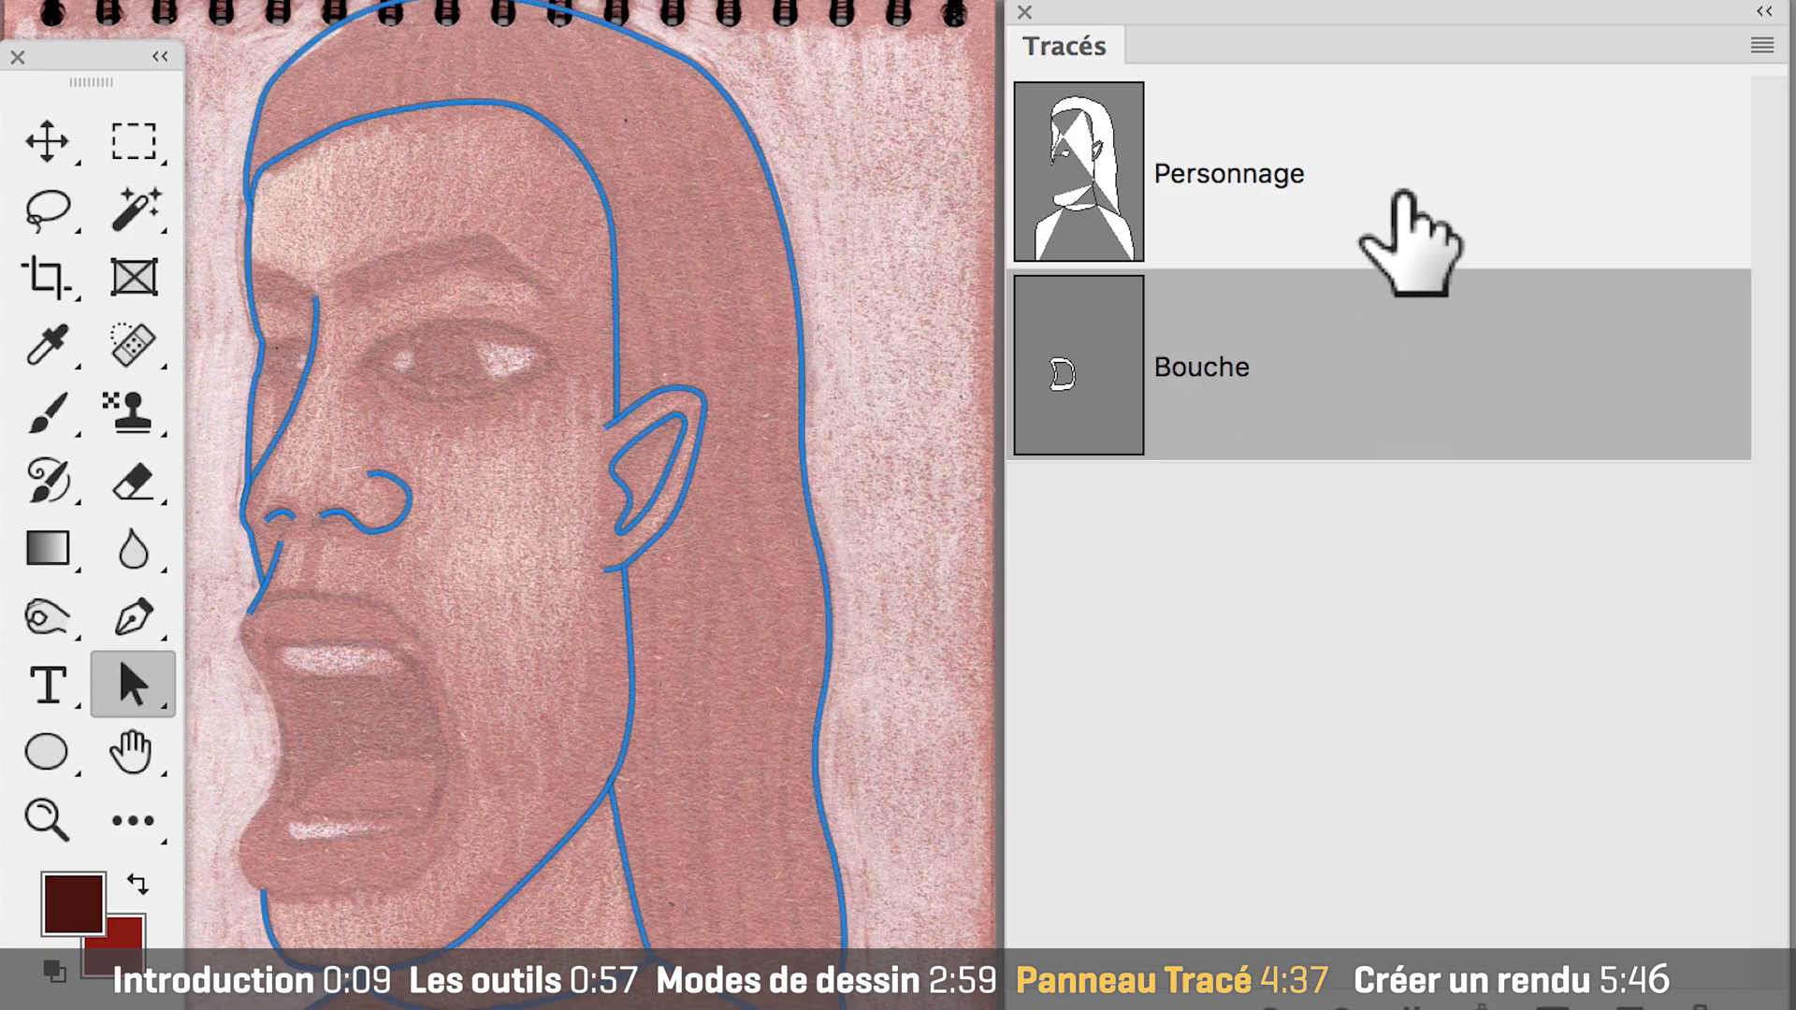
{"action": "left_click", "coordinate": [1387, 363]}
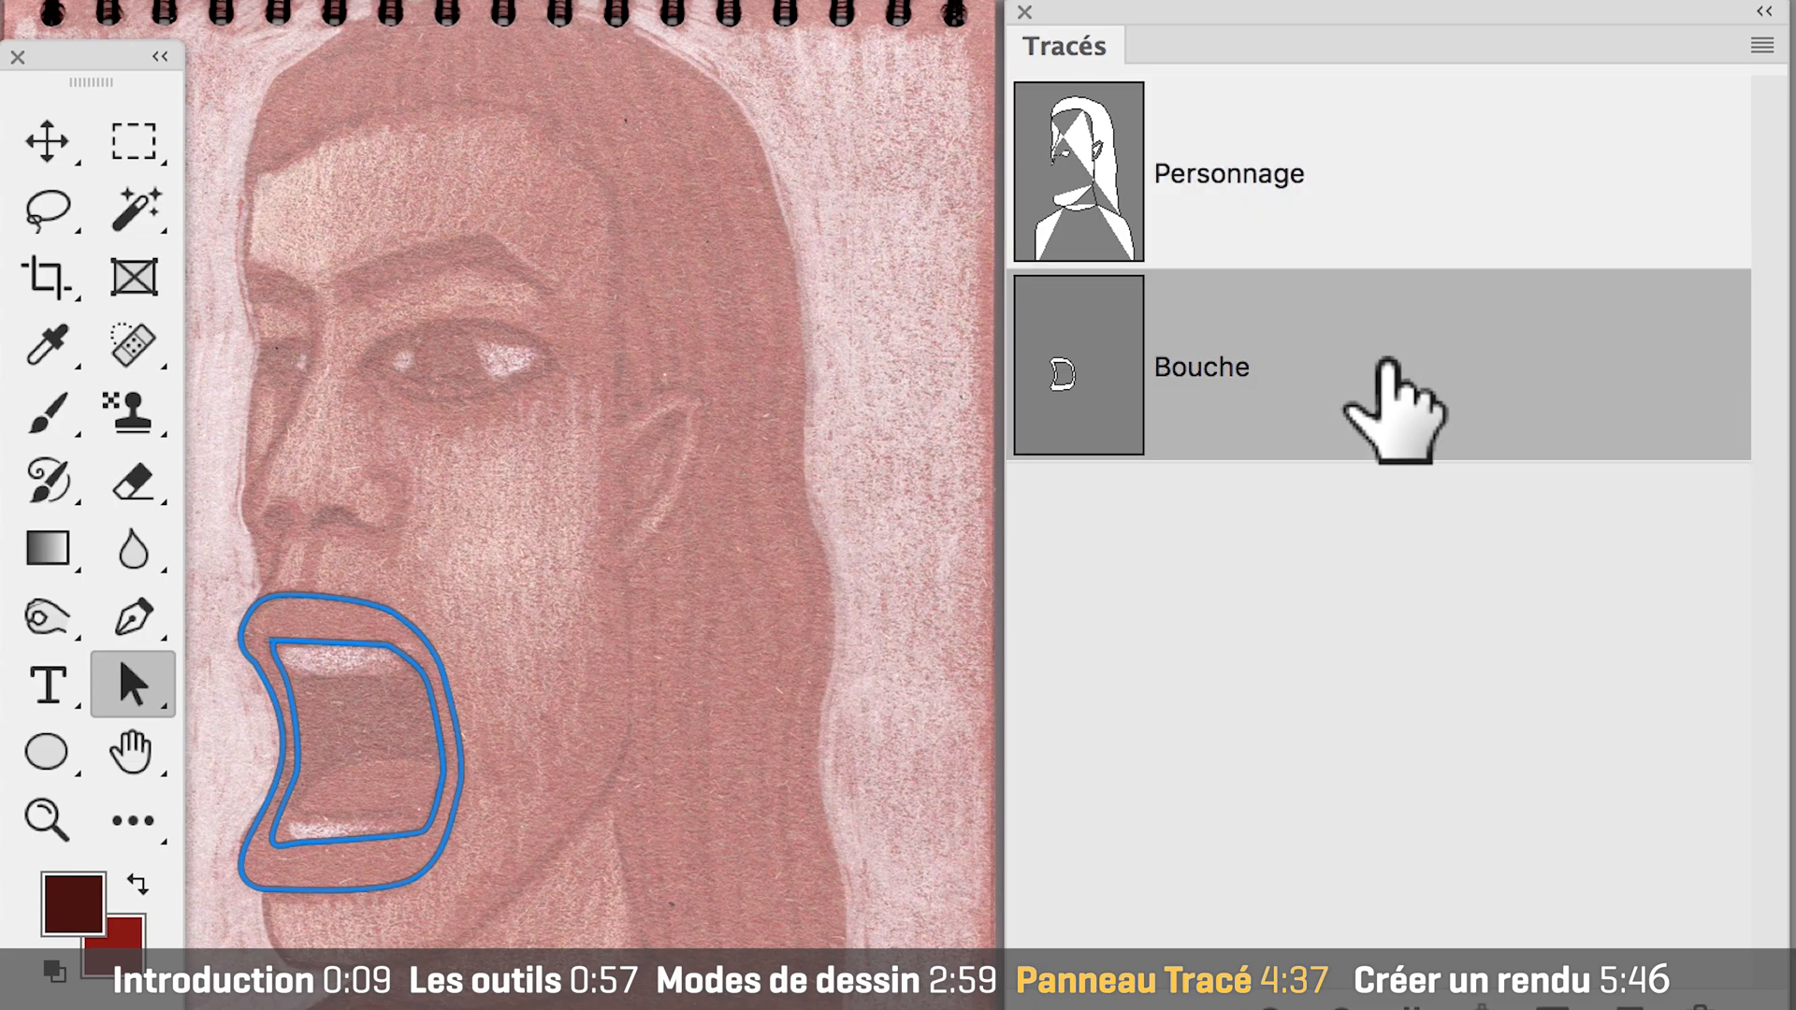
{"action": "left_click", "coordinate": [1400, 223]}
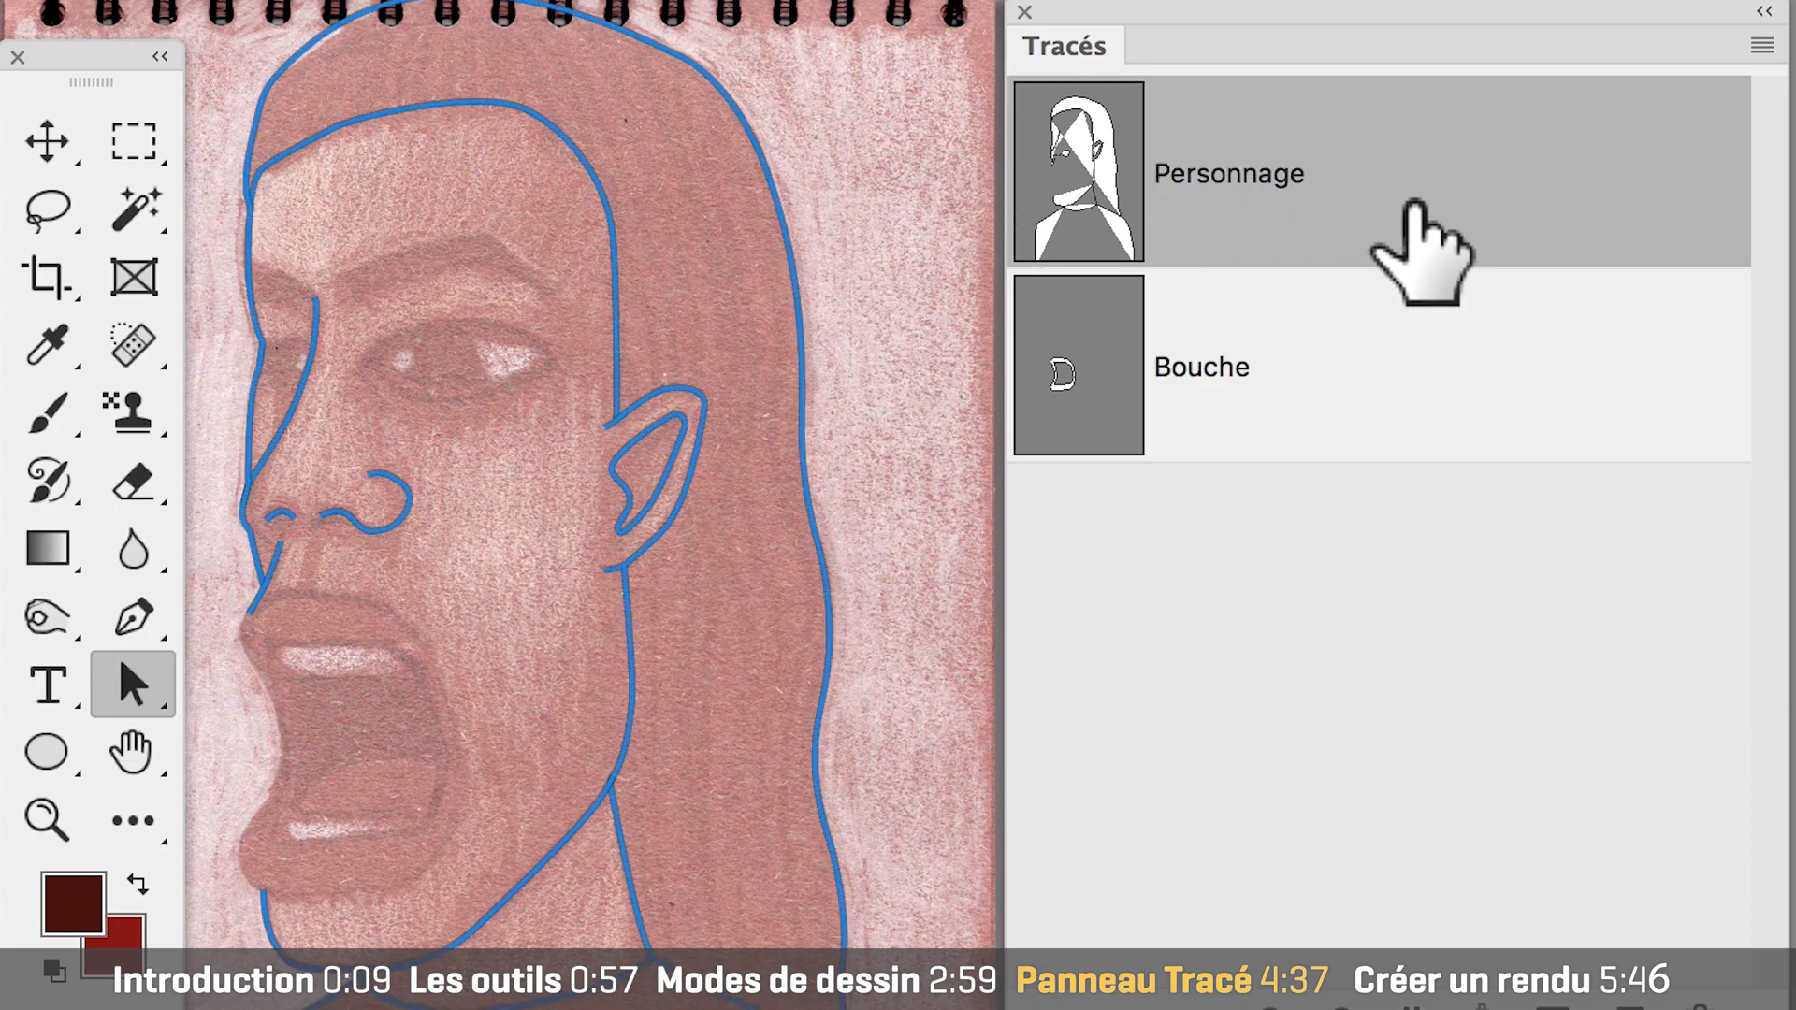
{"action": "key", "text": "ctrl+v"}
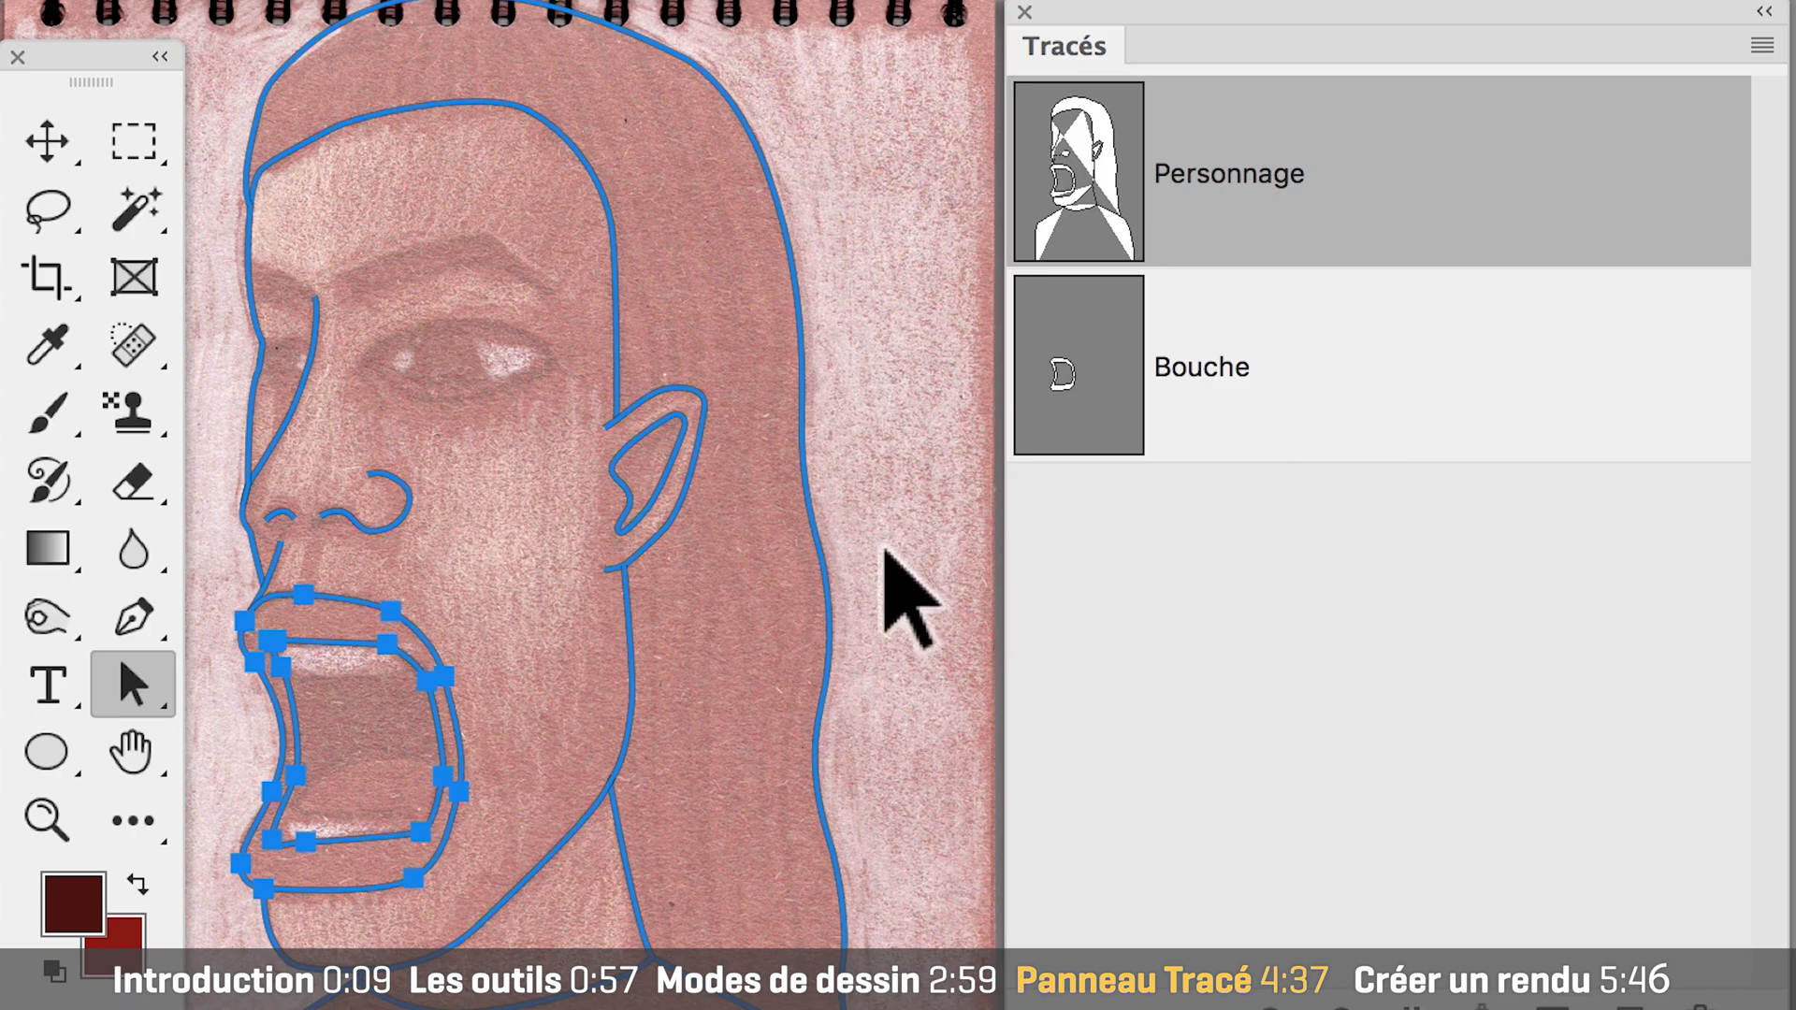
Transfer the inner ear contour from the Personnage path to the Bouche path.
{"action": "left_click", "coordinate": [620, 485]}
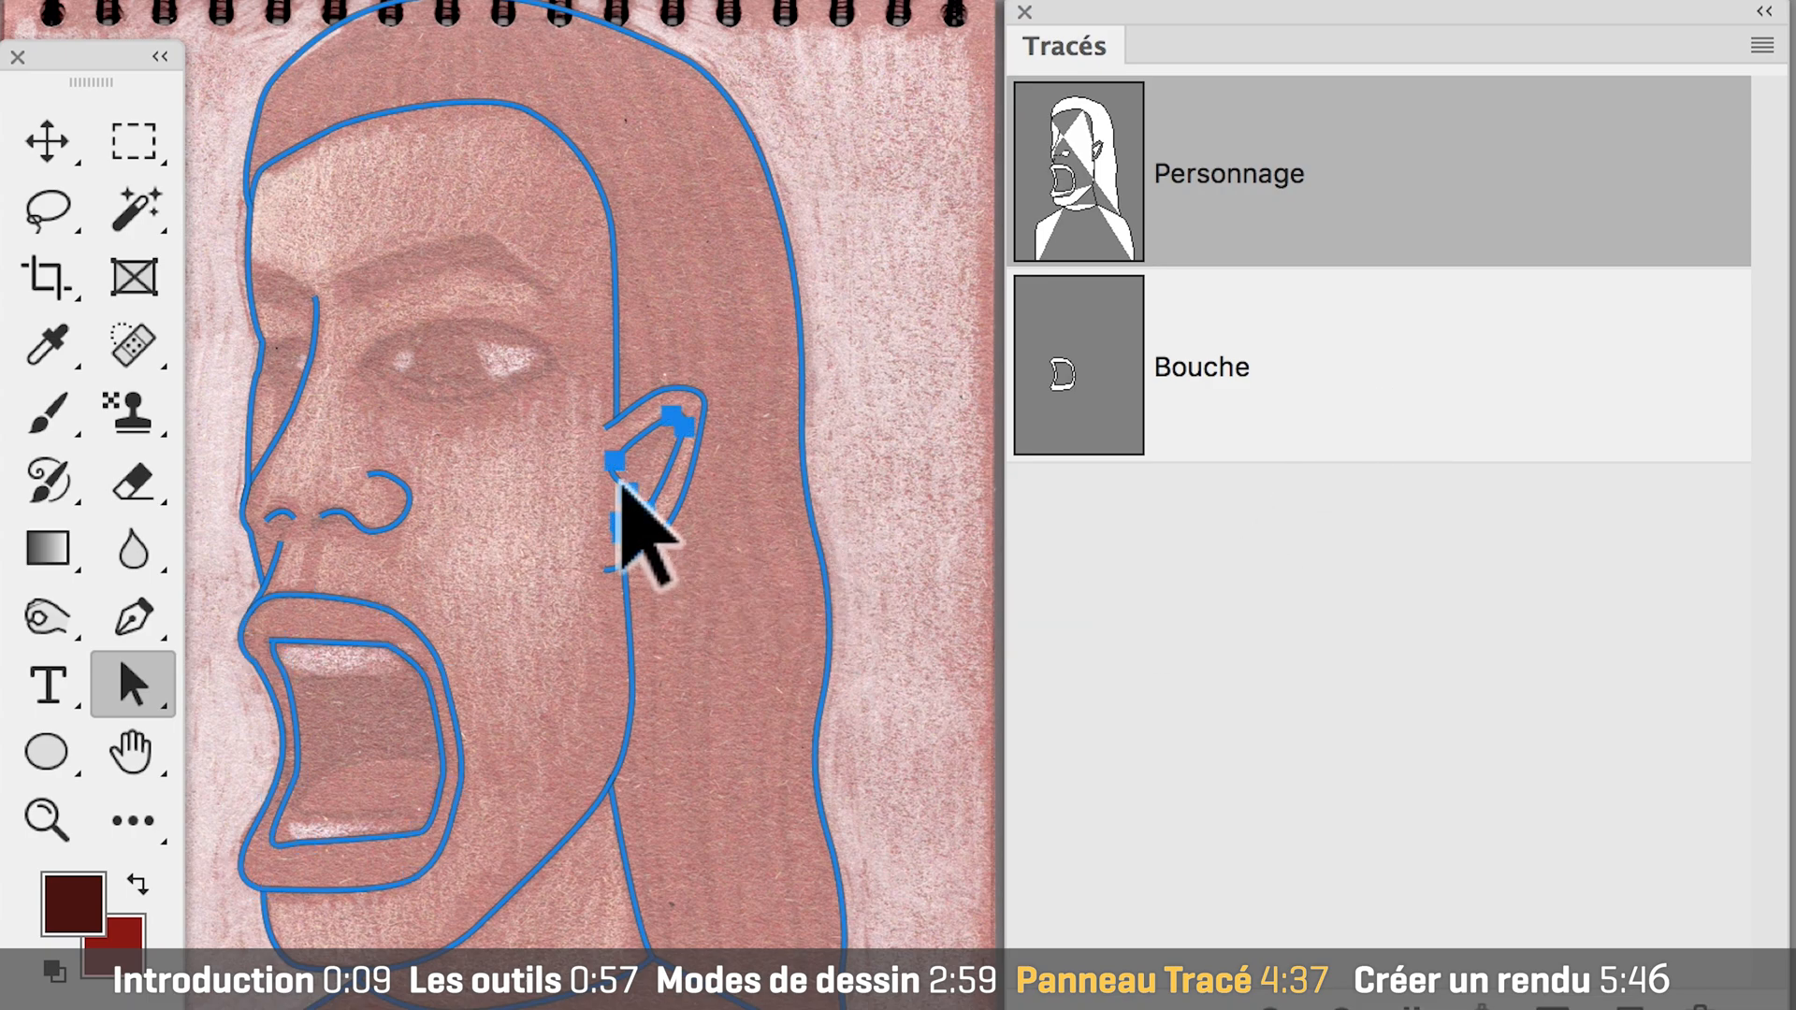
{"action": "left_click", "coordinate": [1380, 397]}
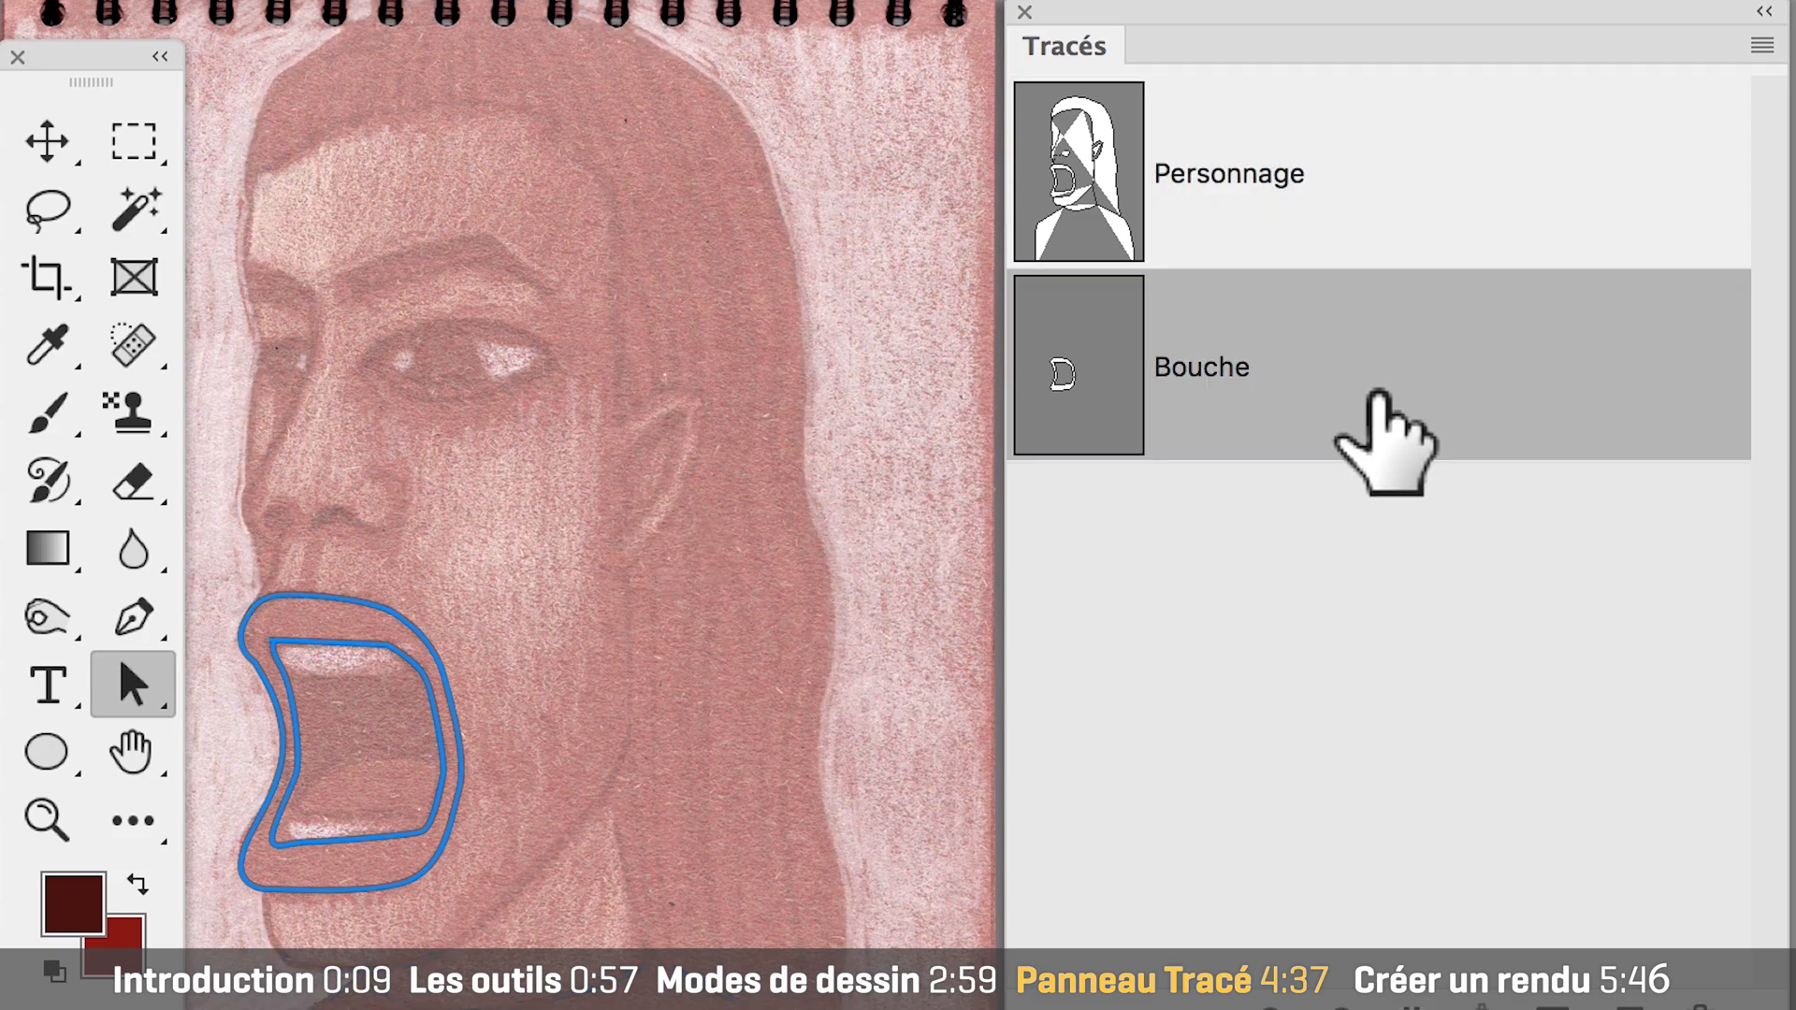
{"action": "key", "text": "ctrl+v"}
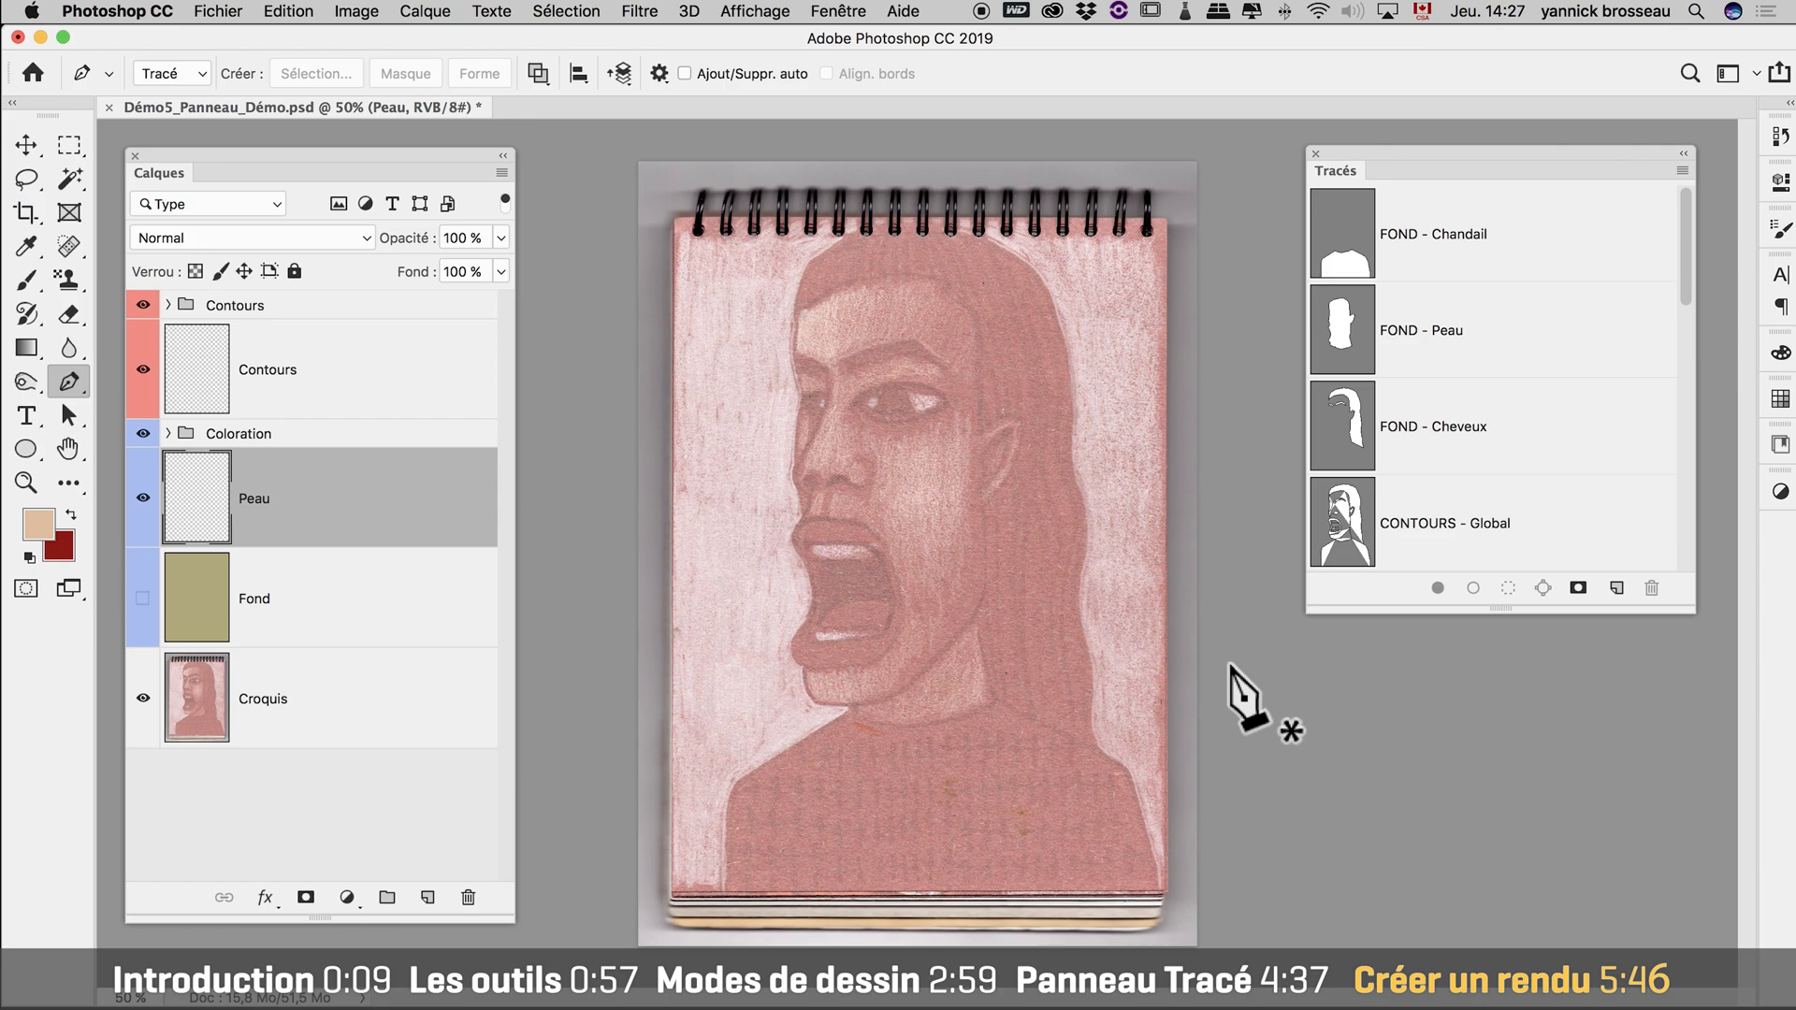
Examine the outlines of the CONTOURS - Global, FOND - Cheveux and FOND - Chandail paths on the sketch.
{"action": "left_click", "coordinate": [1412, 528]}
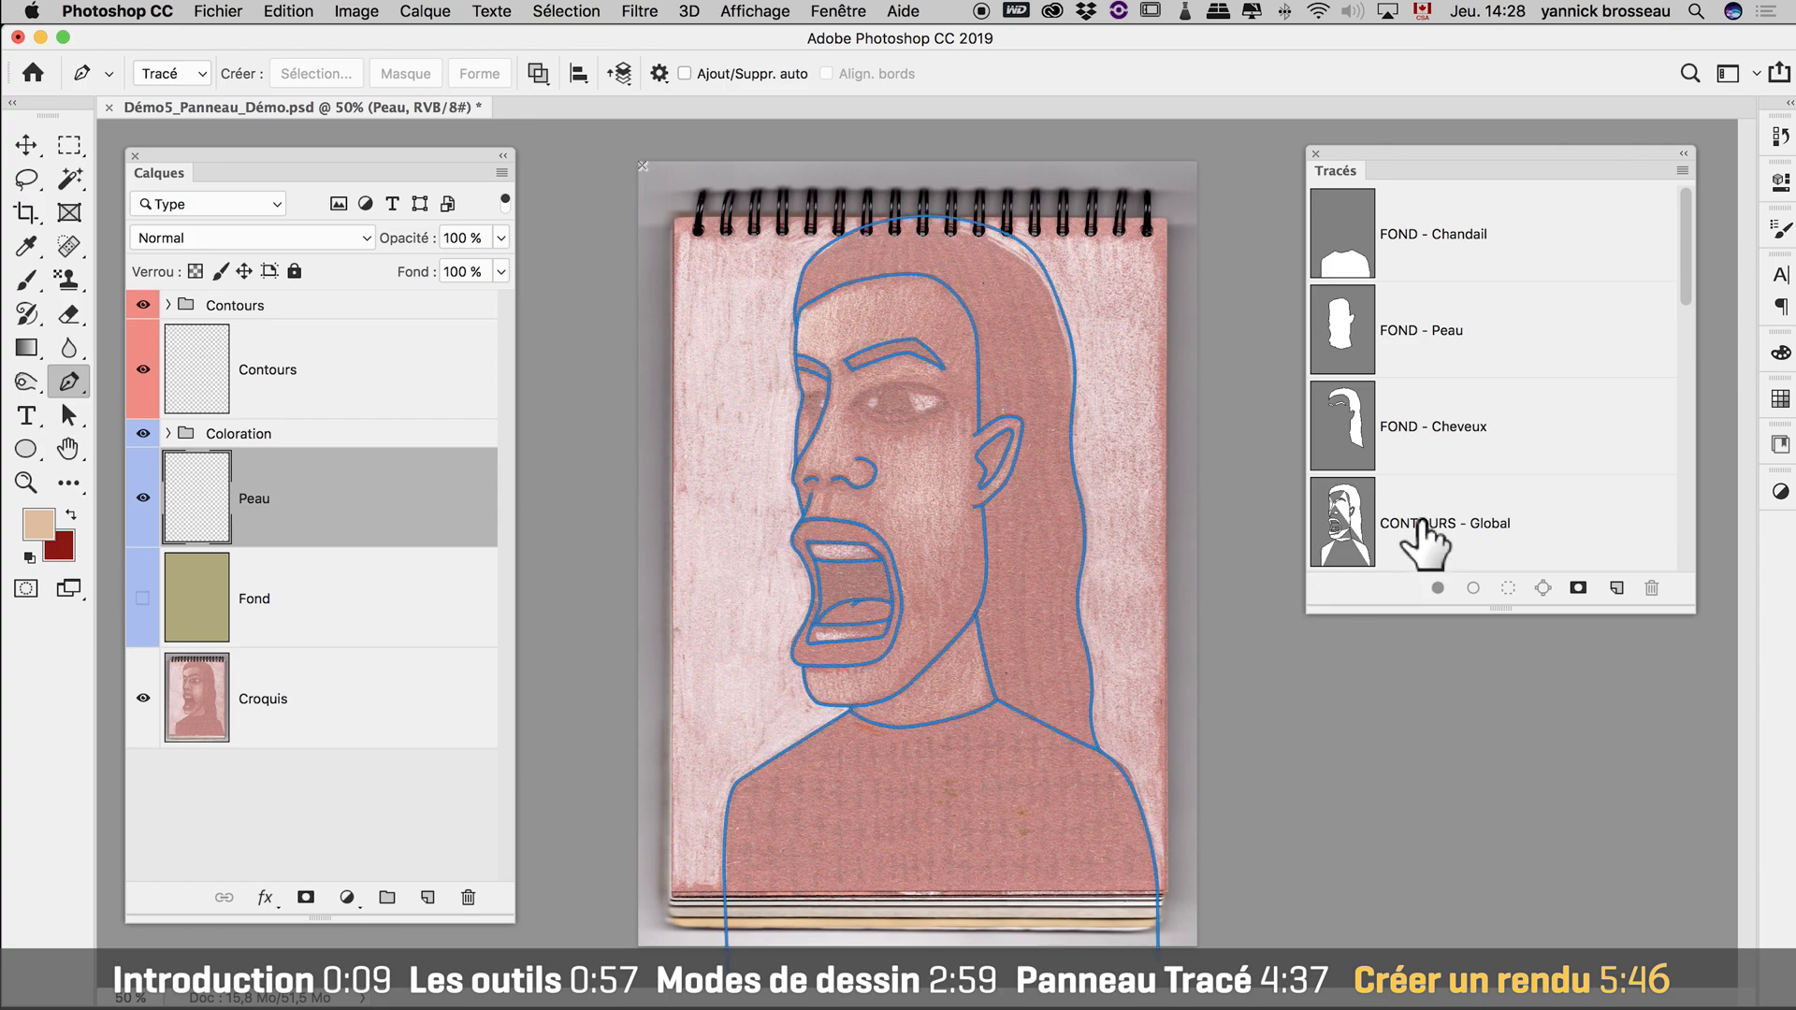
{"action": "left_click", "coordinate": [1417, 436]}
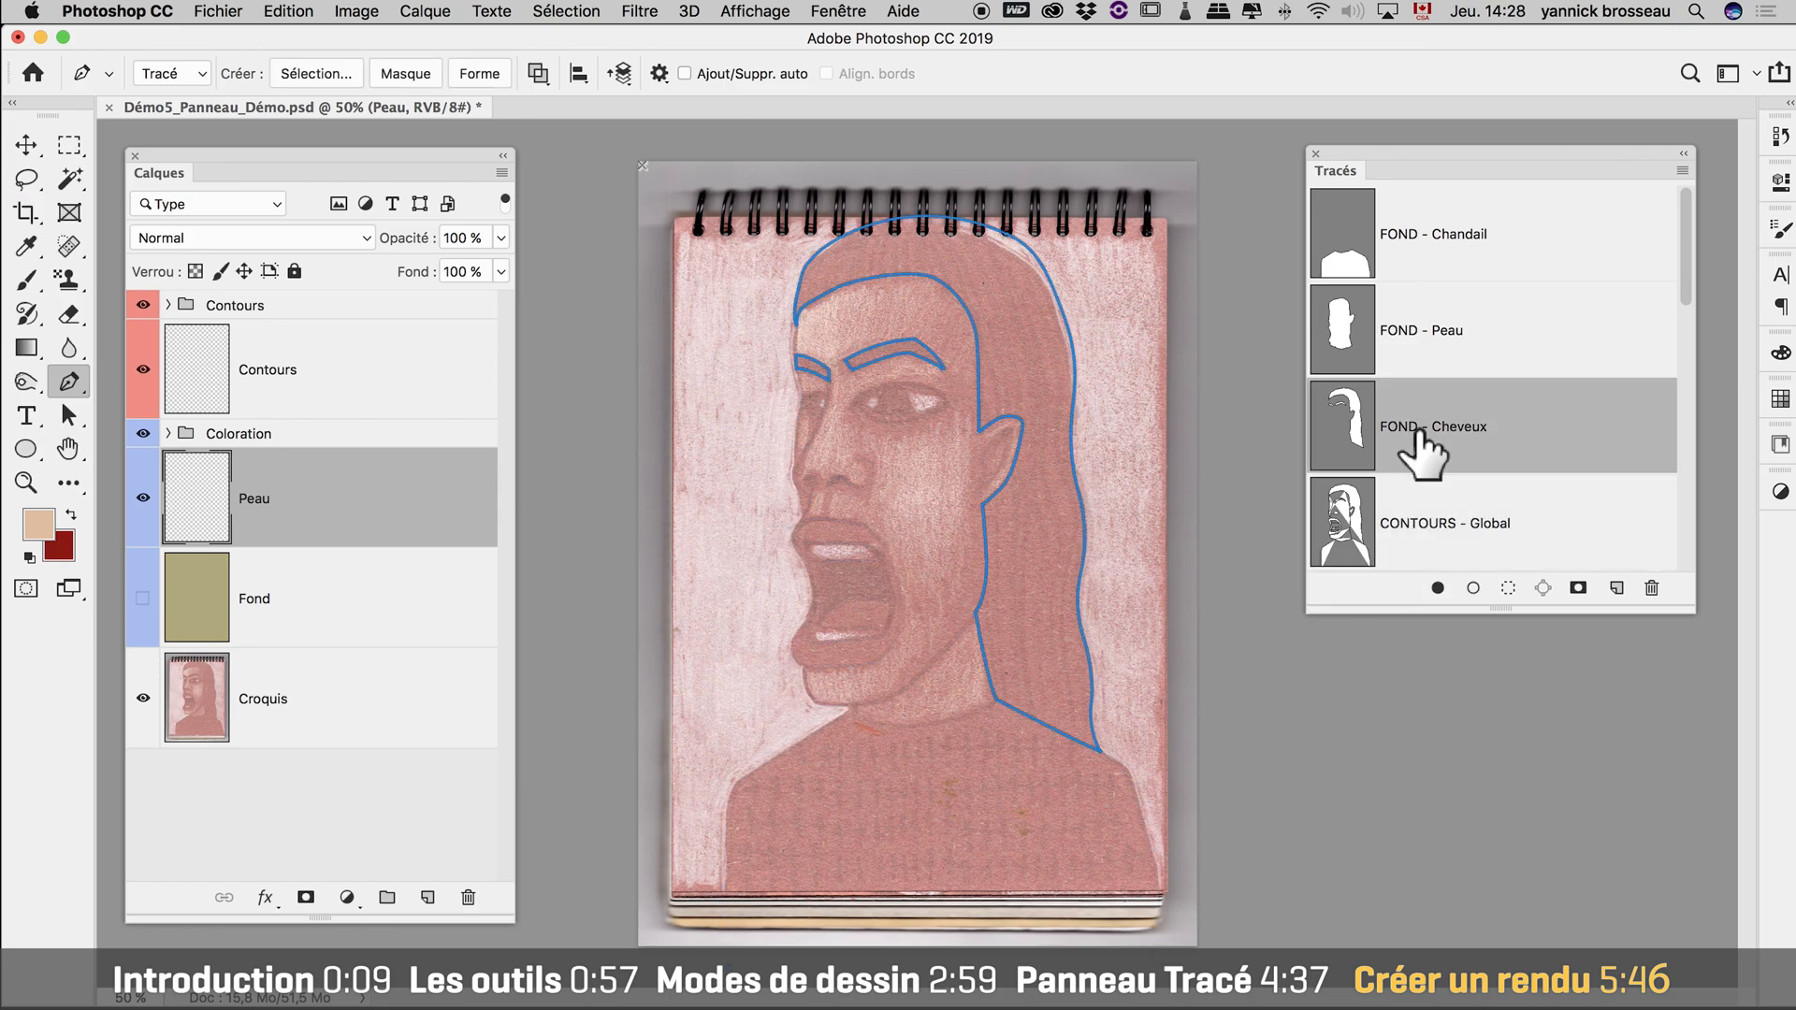
{"action": "left_click", "coordinate": [1440, 271]}
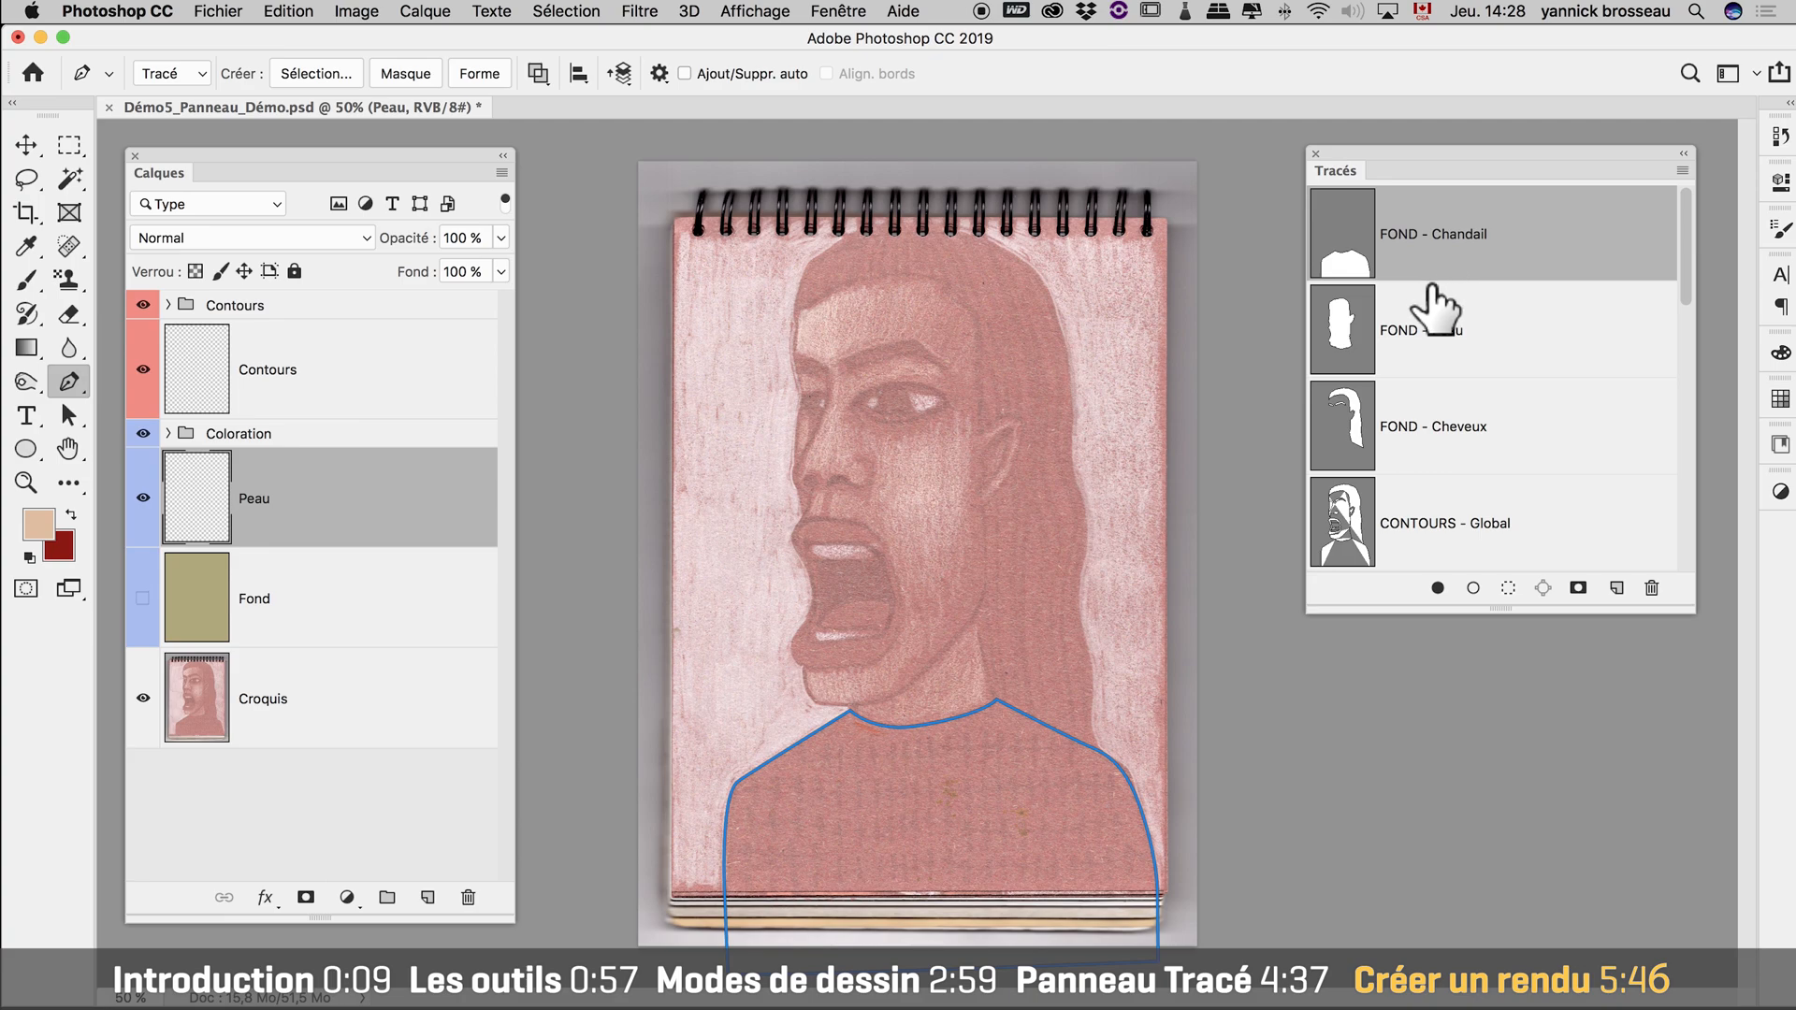
Fill the FOND - Peau path on the Peau layer with the foreground colour, in Normal mode at 100% opacity with Lissage on.
{"action": "left_click", "coordinate": [1430, 342]}
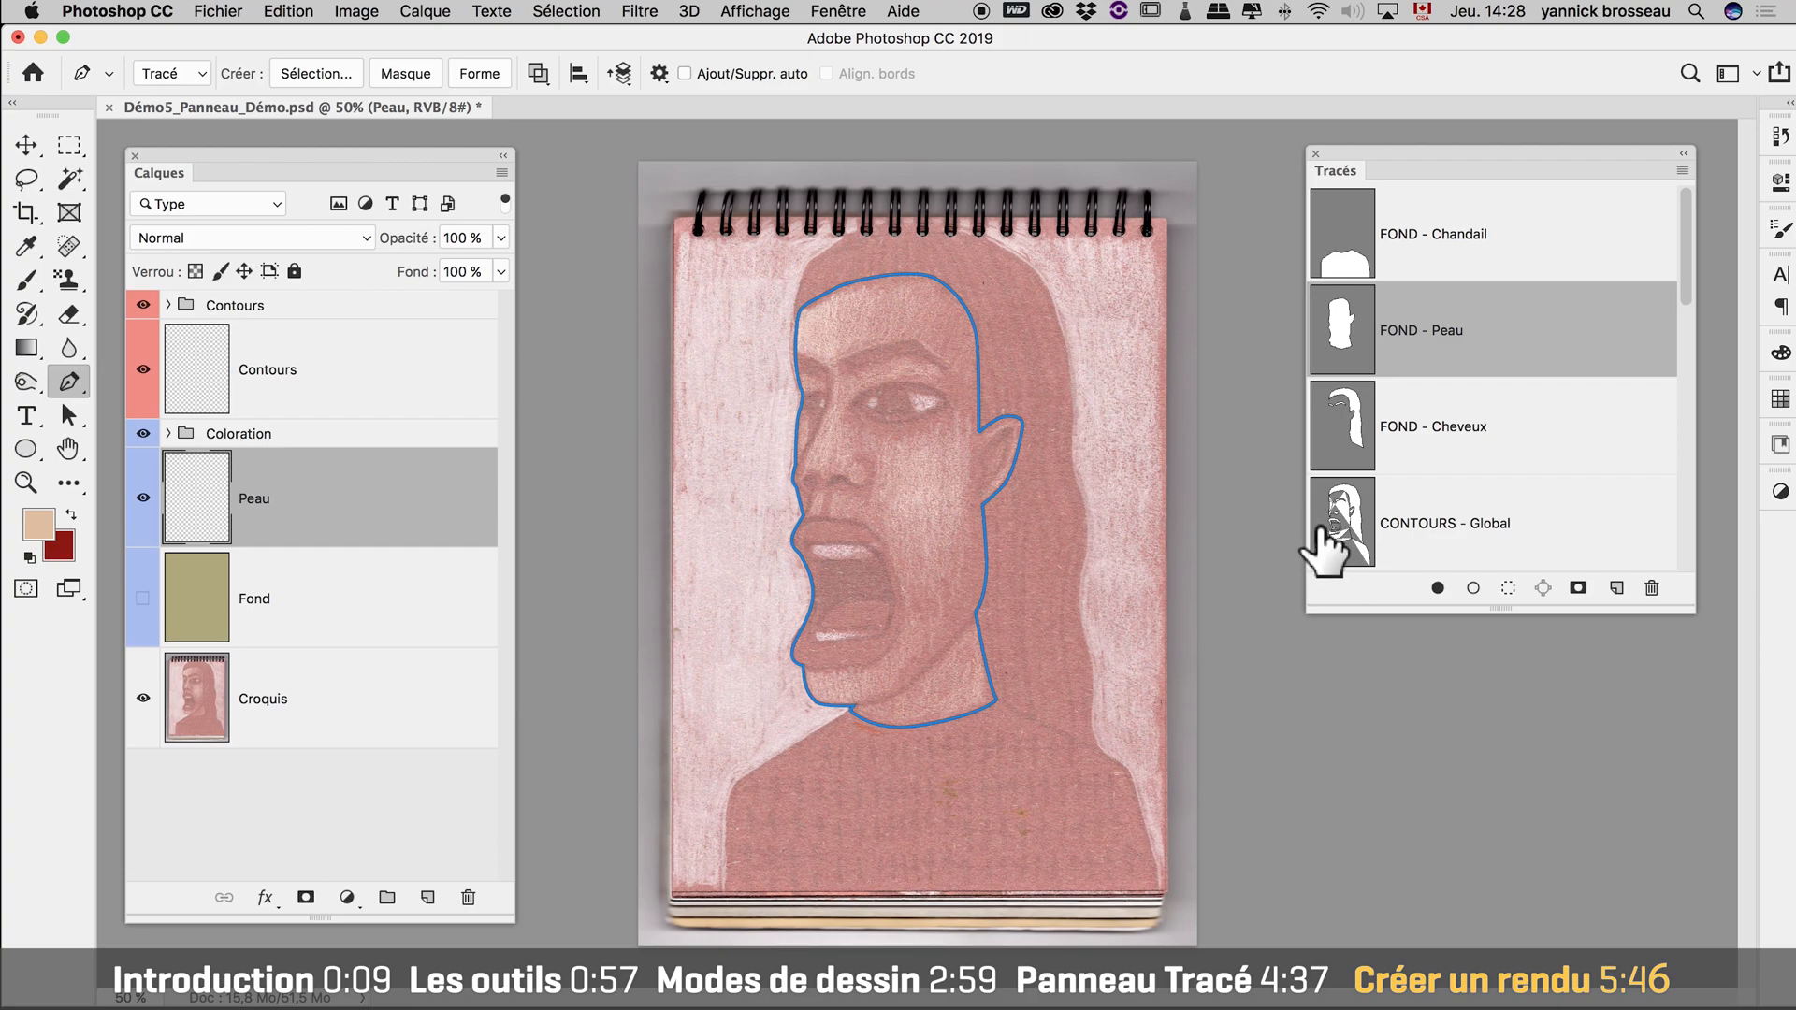
{"action": "left_click", "coordinate": [1438, 587]}
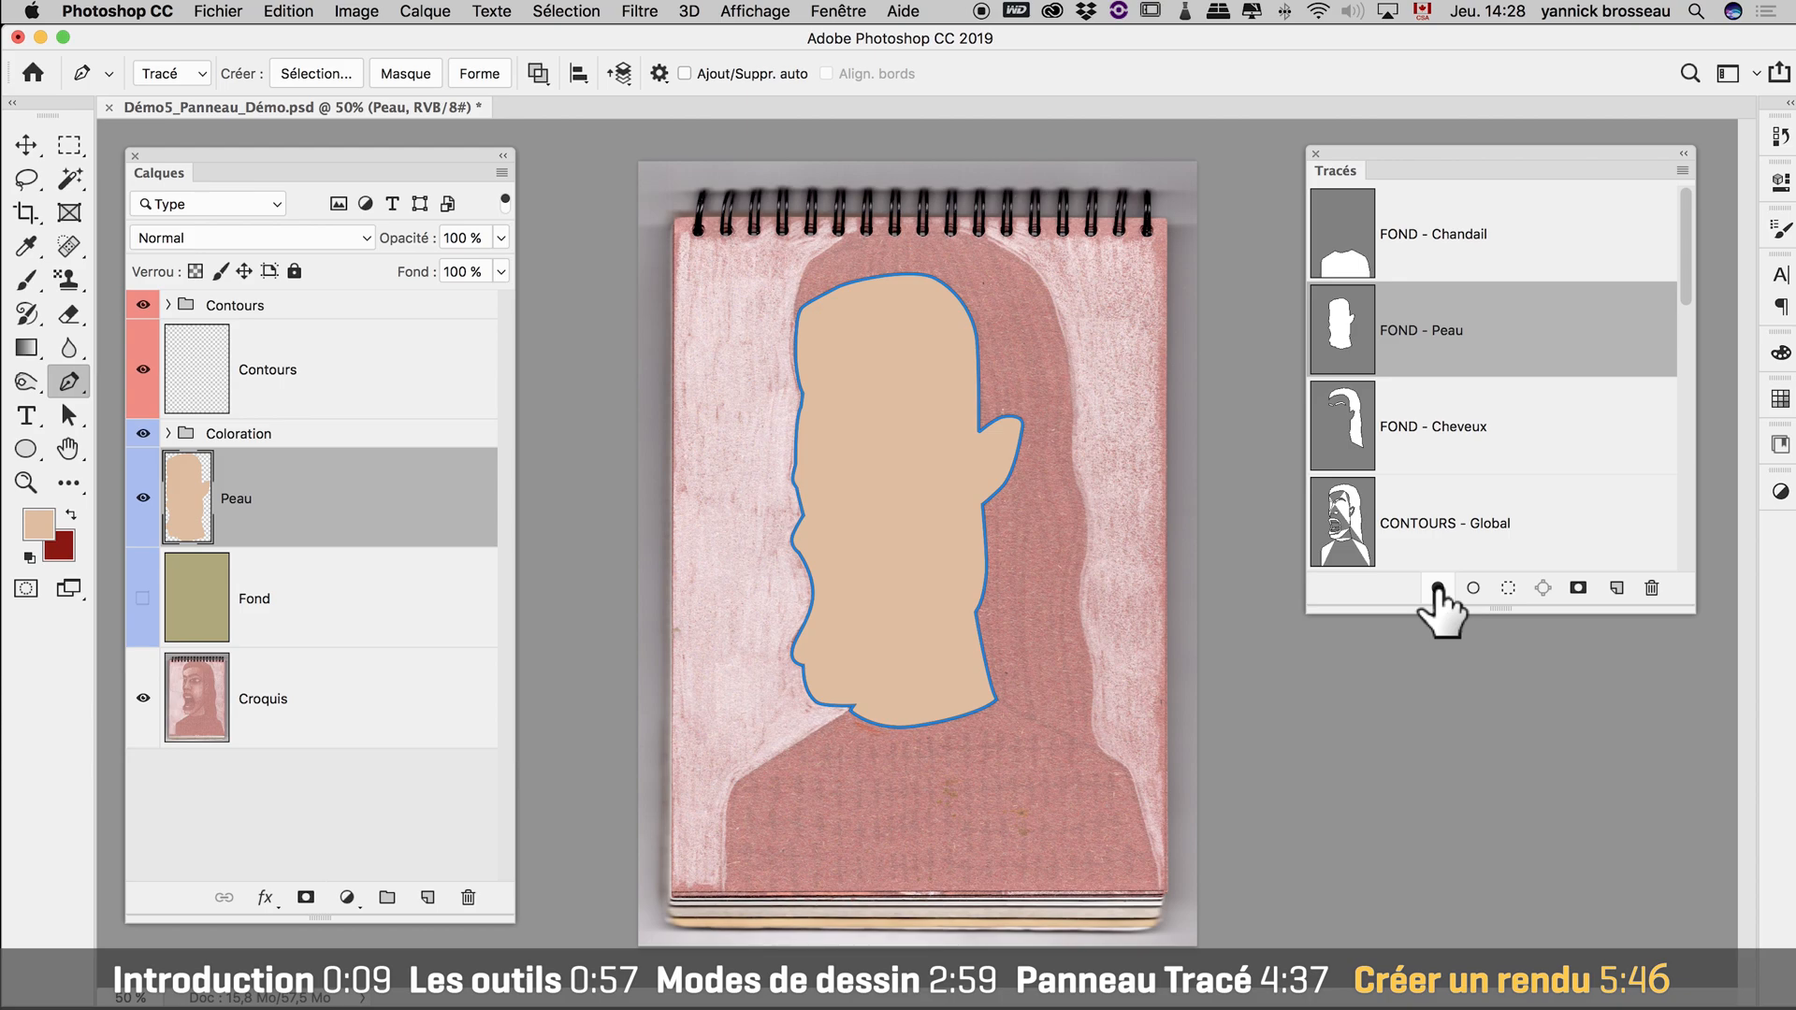
{"action": "key", "text": "super+z"}
{"action": "right_click", "coordinate": [912, 494]}
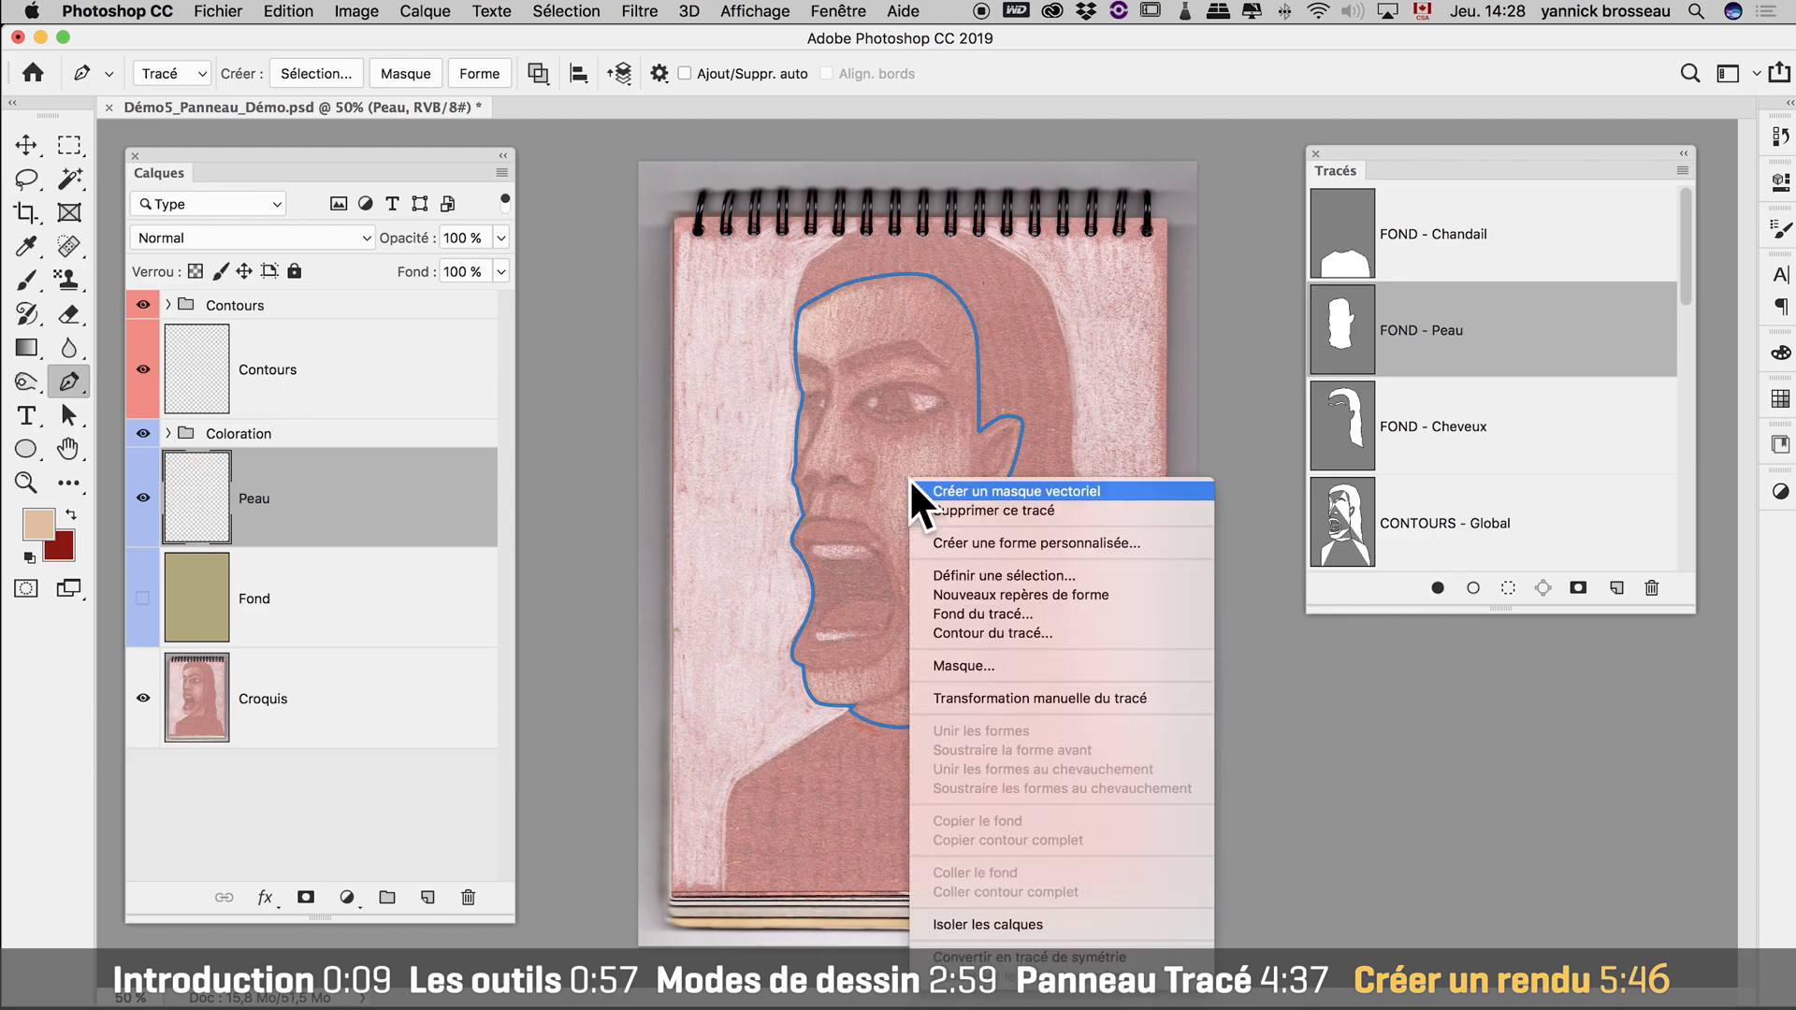
{"action": "left_click", "coordinate": [1061, 612]}
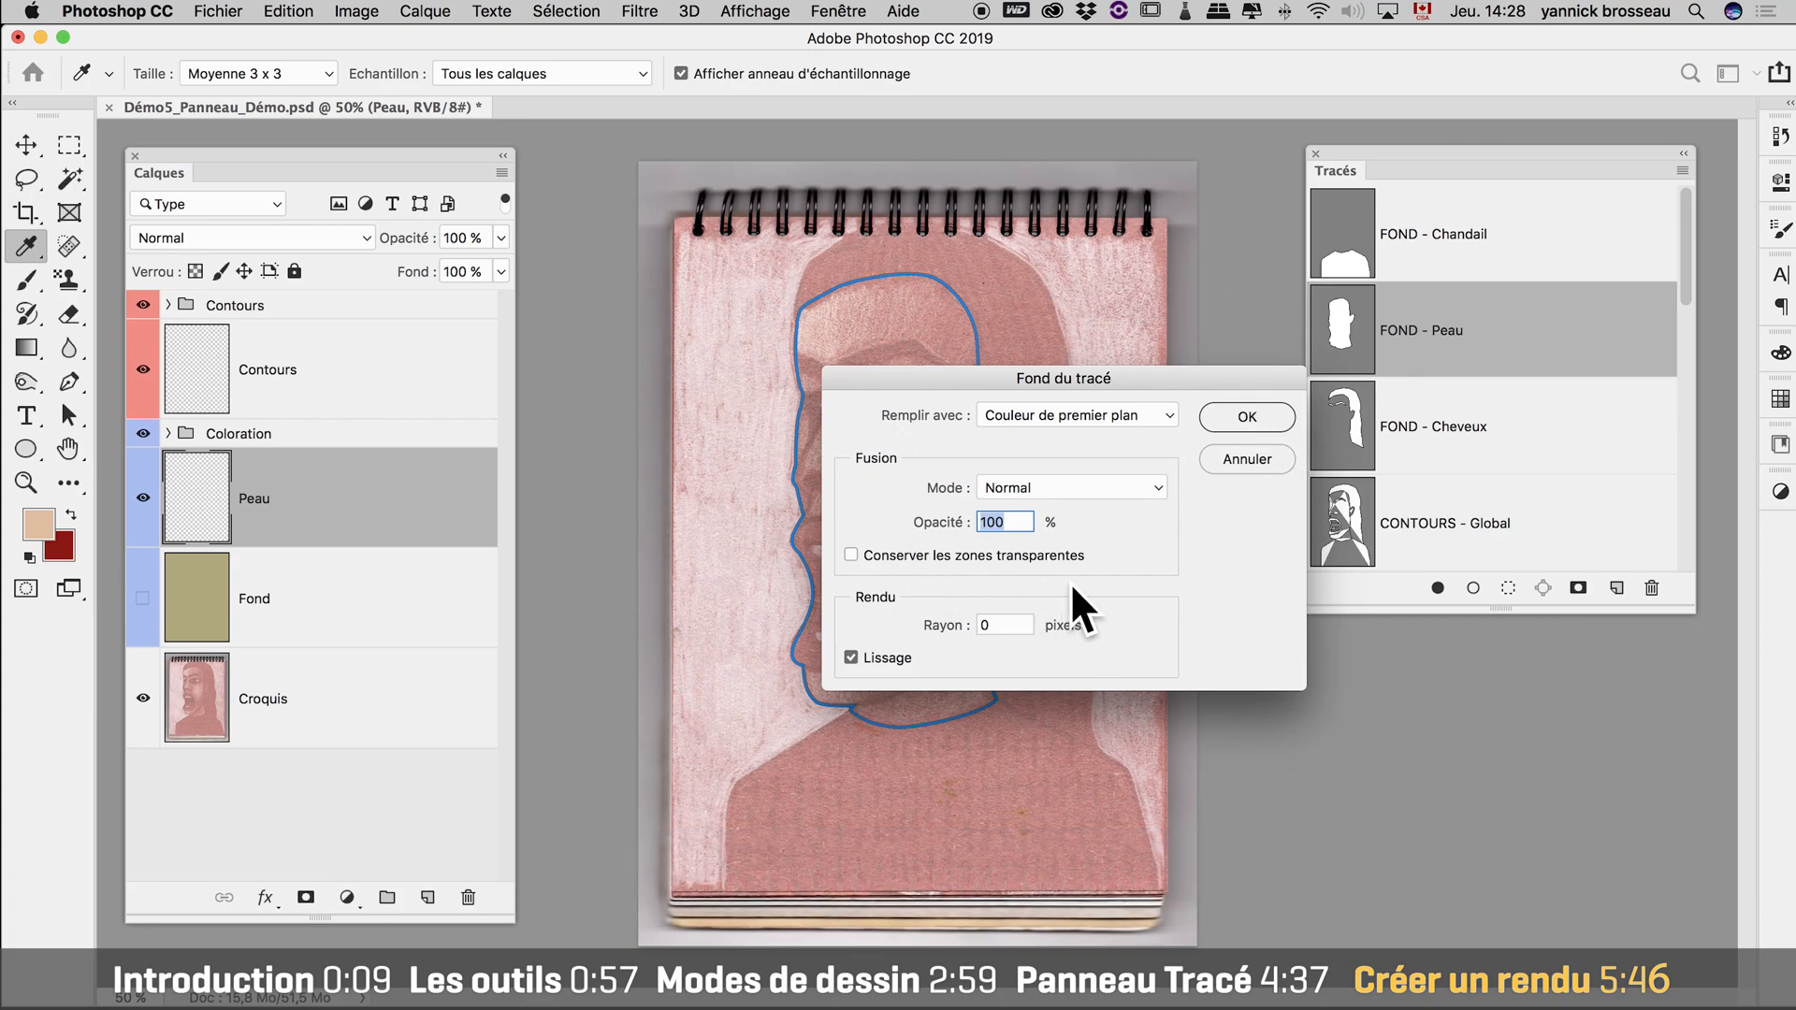
{"action": "left_click", "coordinate": [1242, 412]}
Adjust the Peau layer's fill with Teinte/Saturation: Teinte -3, Saturation +11 and Luminosité -4.
{"action": "key", "text": "super+u"}
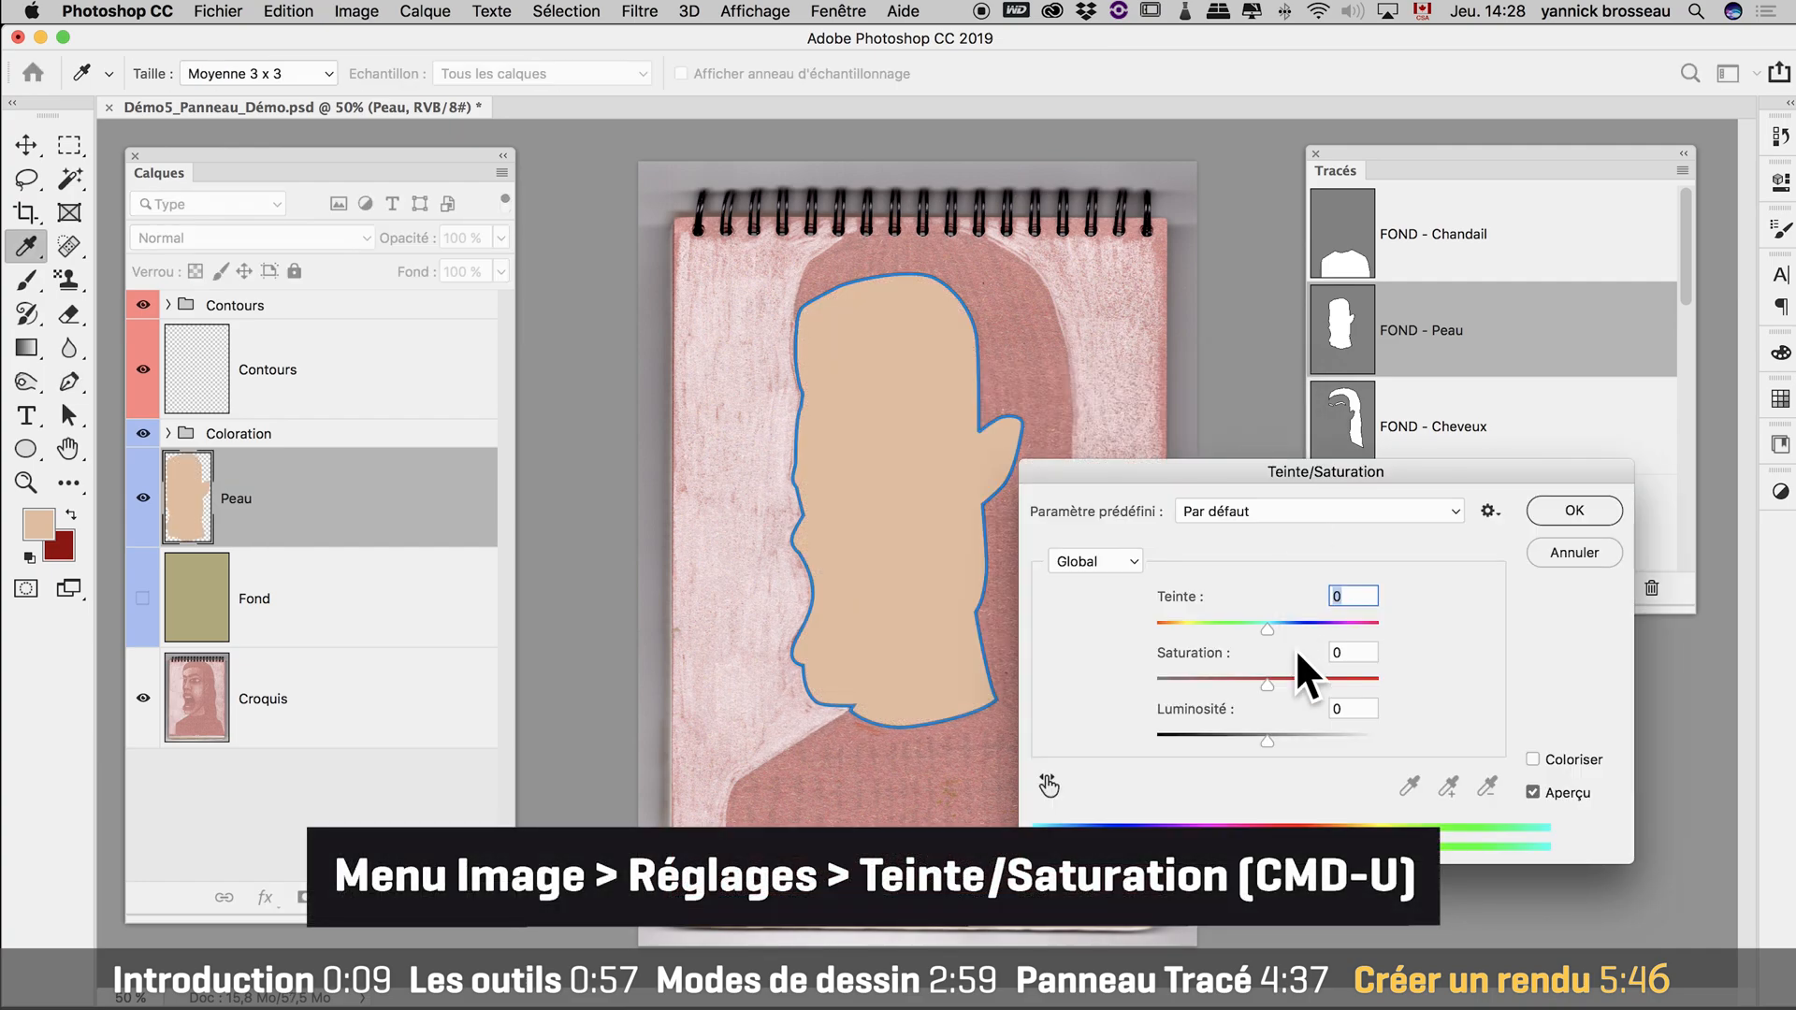
{"action": "left_click_drag", "start_coordinate": [1265, 737], "coordinate": [1263, 625]}
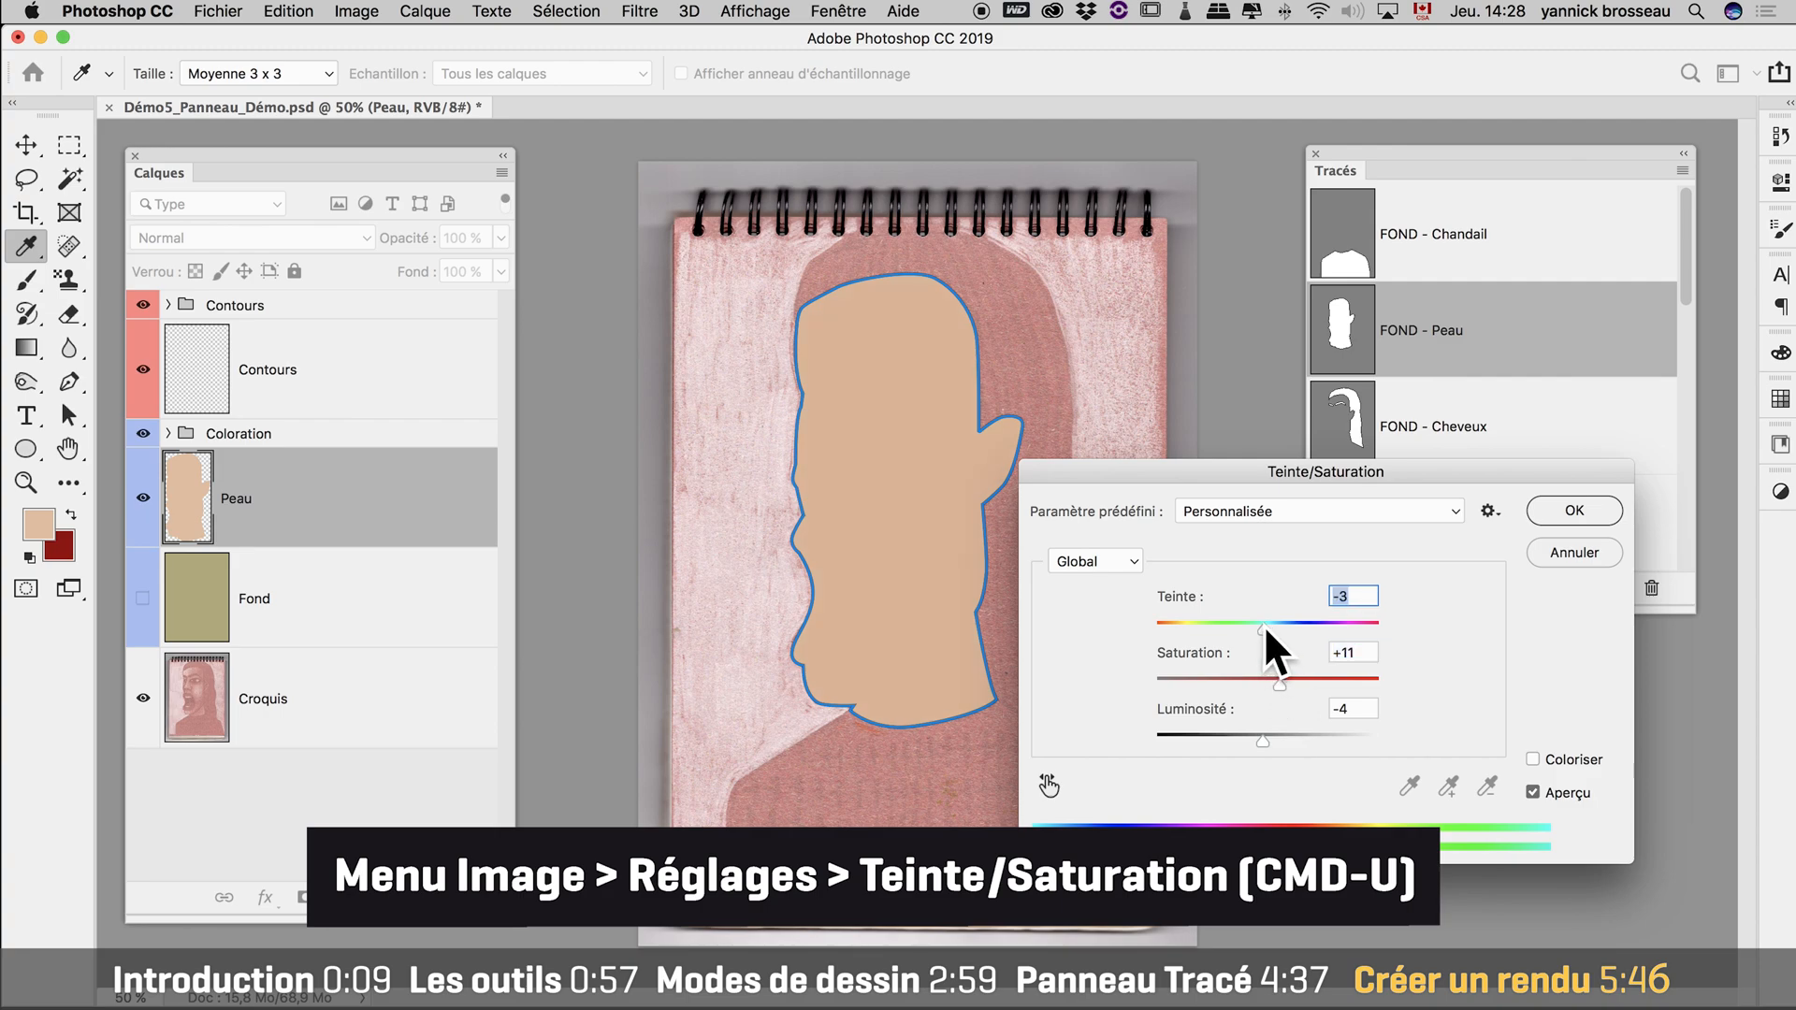
{"action": "left_click", "coordinate": [1553, 510]}
{"action": "key", "text": "p"}
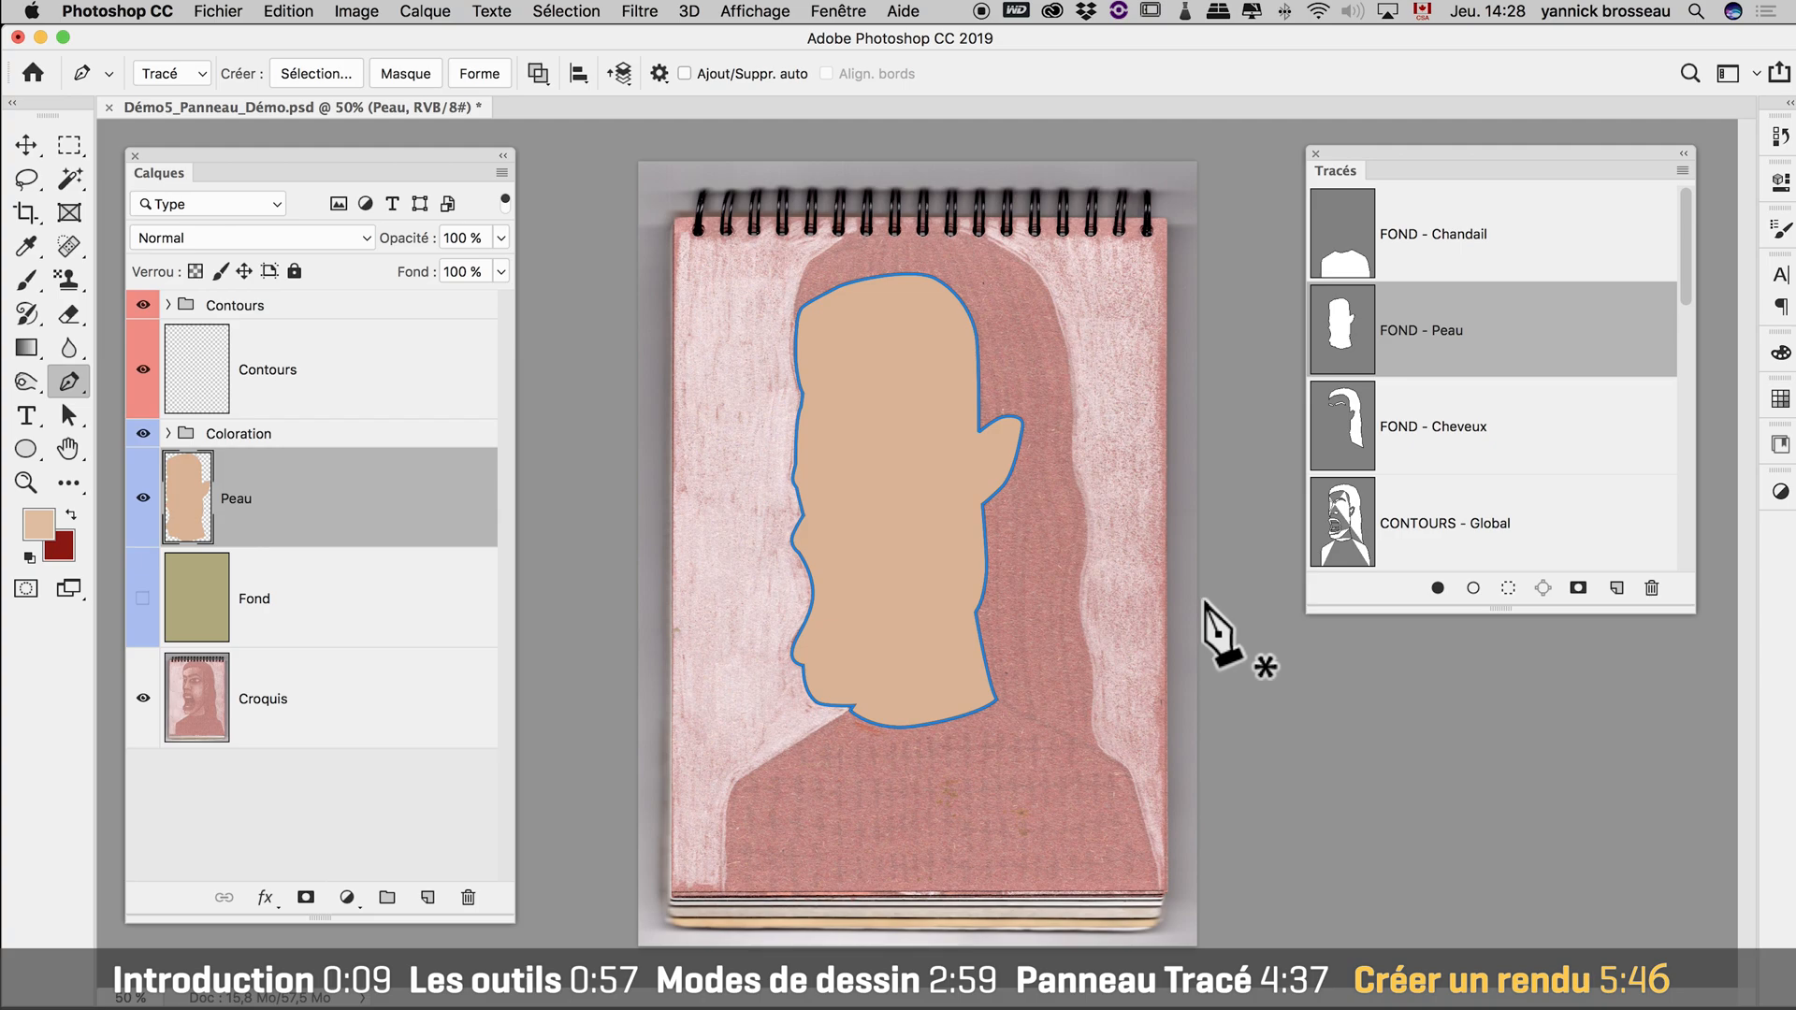
Stroke the CONTOURS - Global path on the Contours layer with the 10 px Démo - Contours brush and hide the path outline.
{"action": "left_click", "coordinate": [418, 353]}
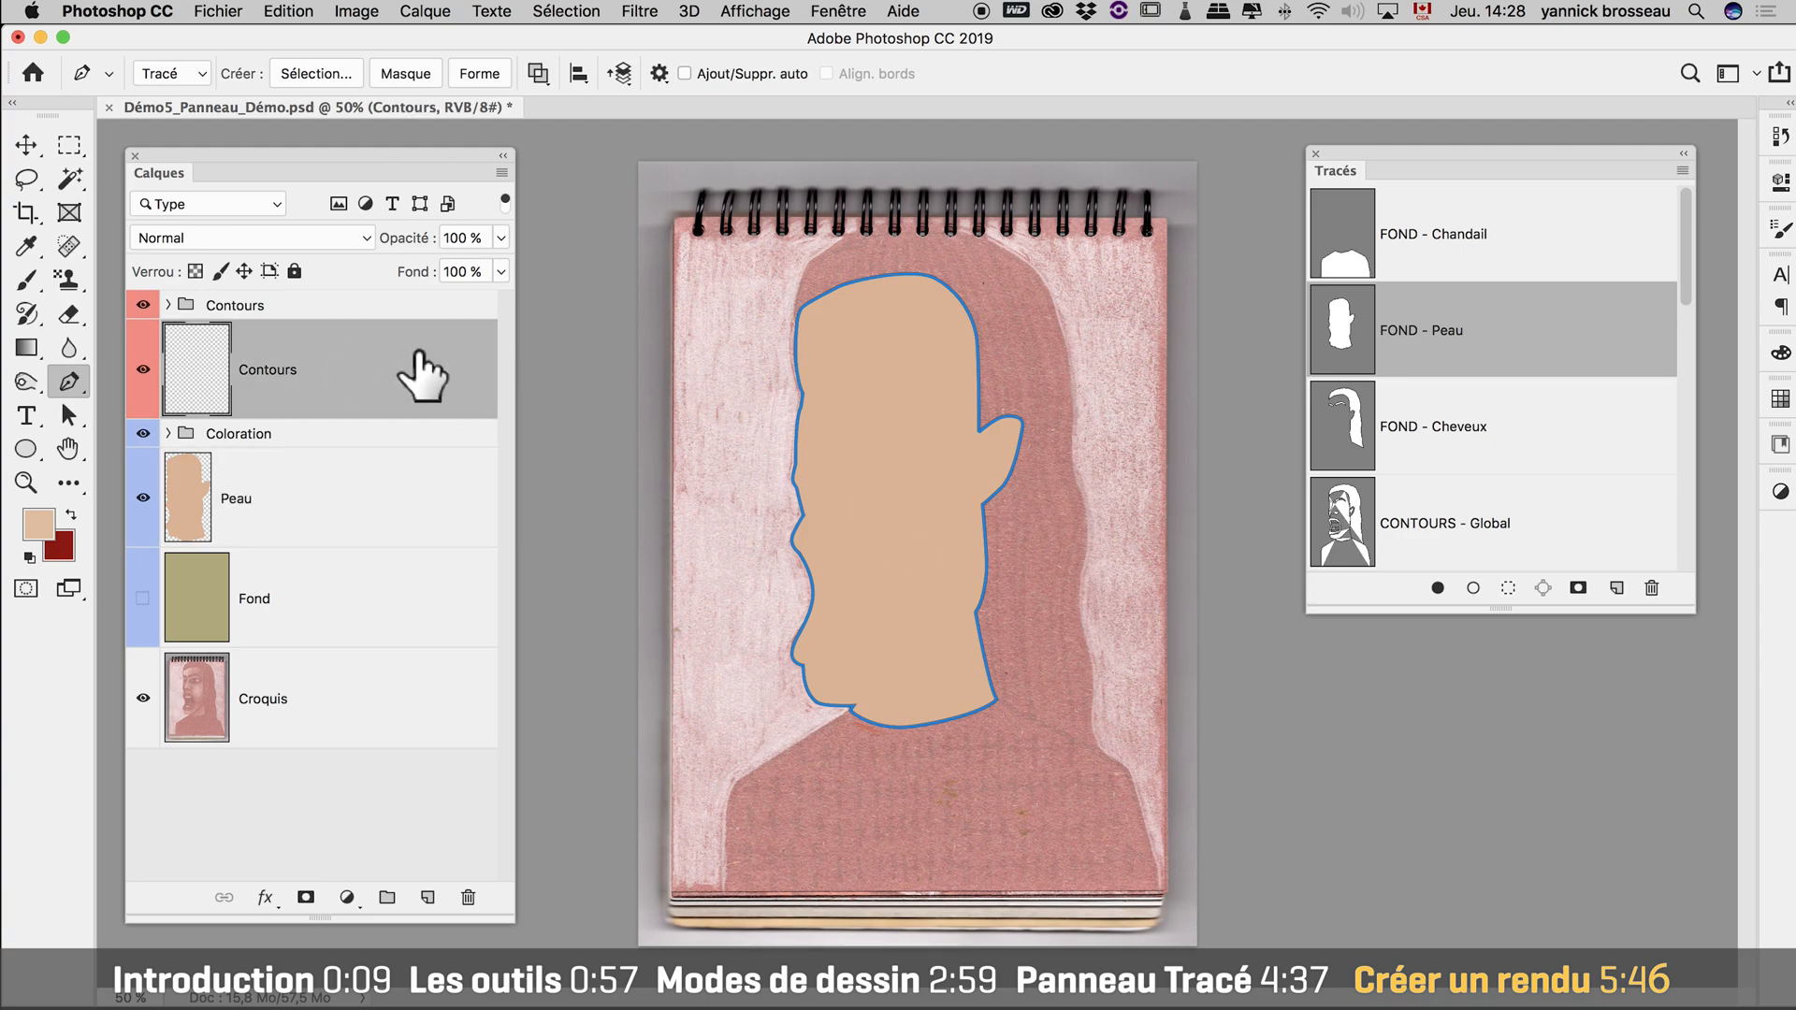
{"action": "left_click", "coordinate": [1408, 509]}
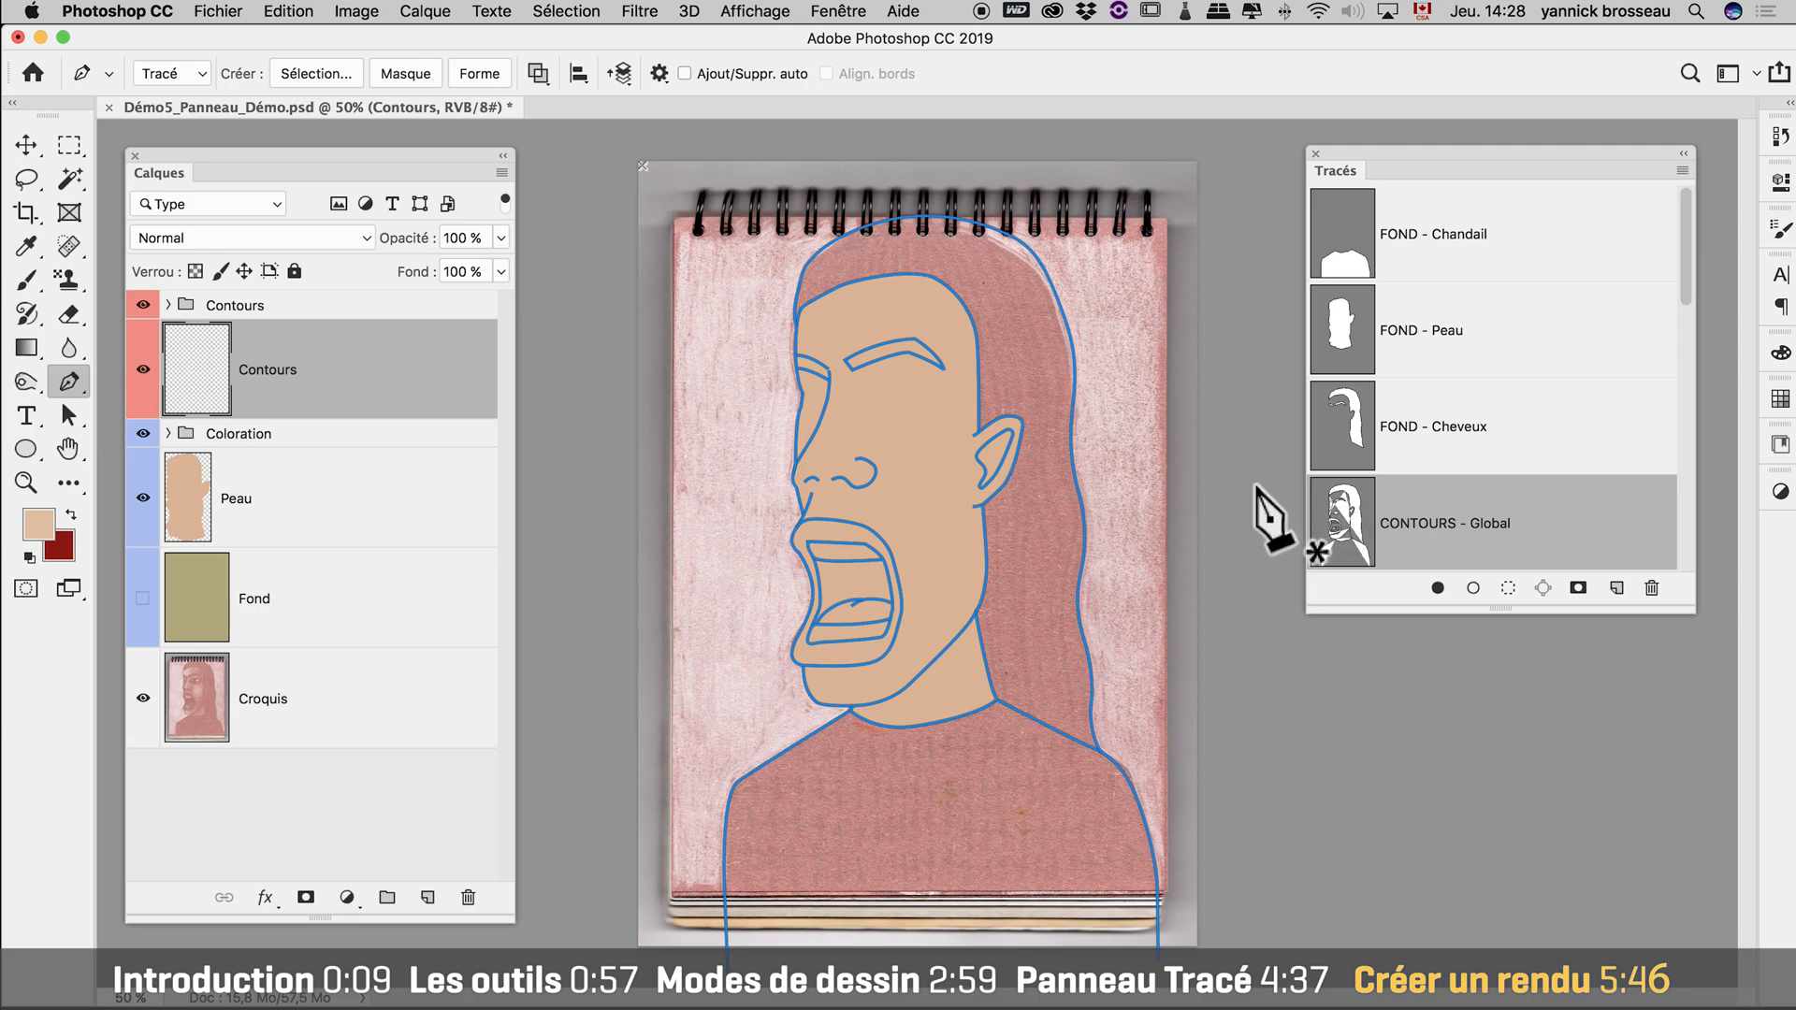
{"action": "left_click", "coordinate": [27, 280]}
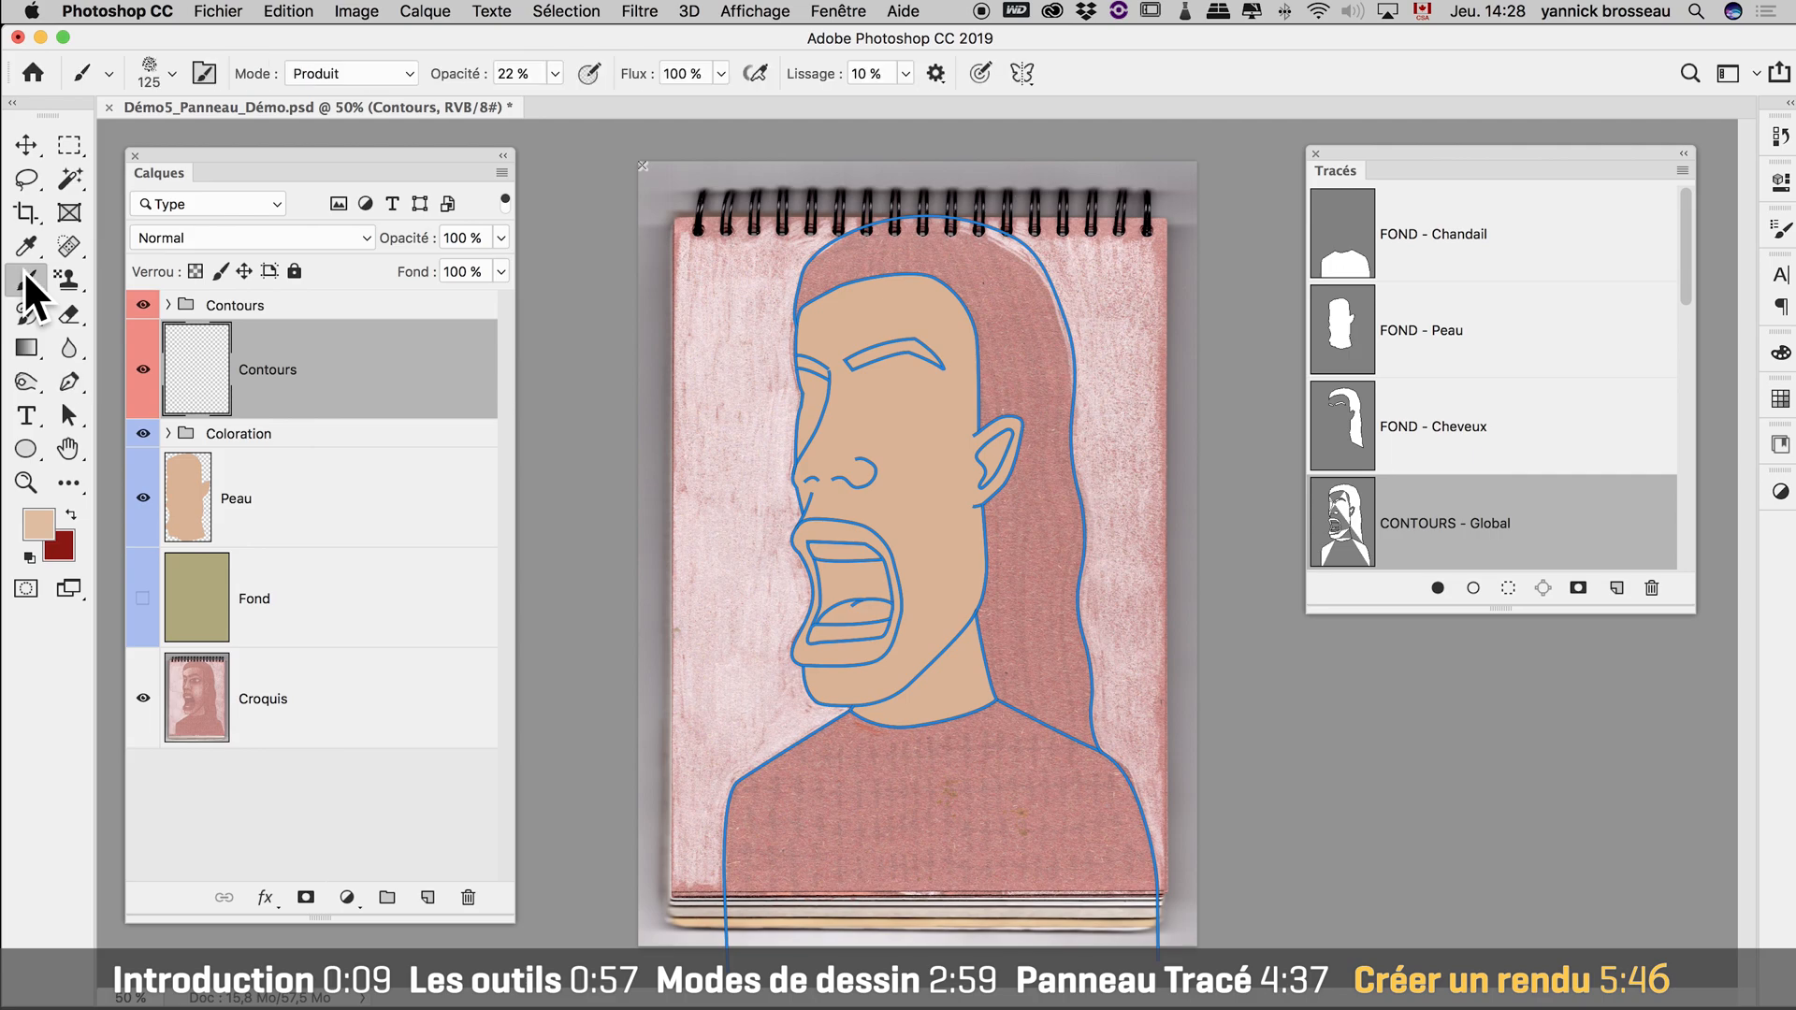
{"action": "left_click", "coordinate": [171, 72]}
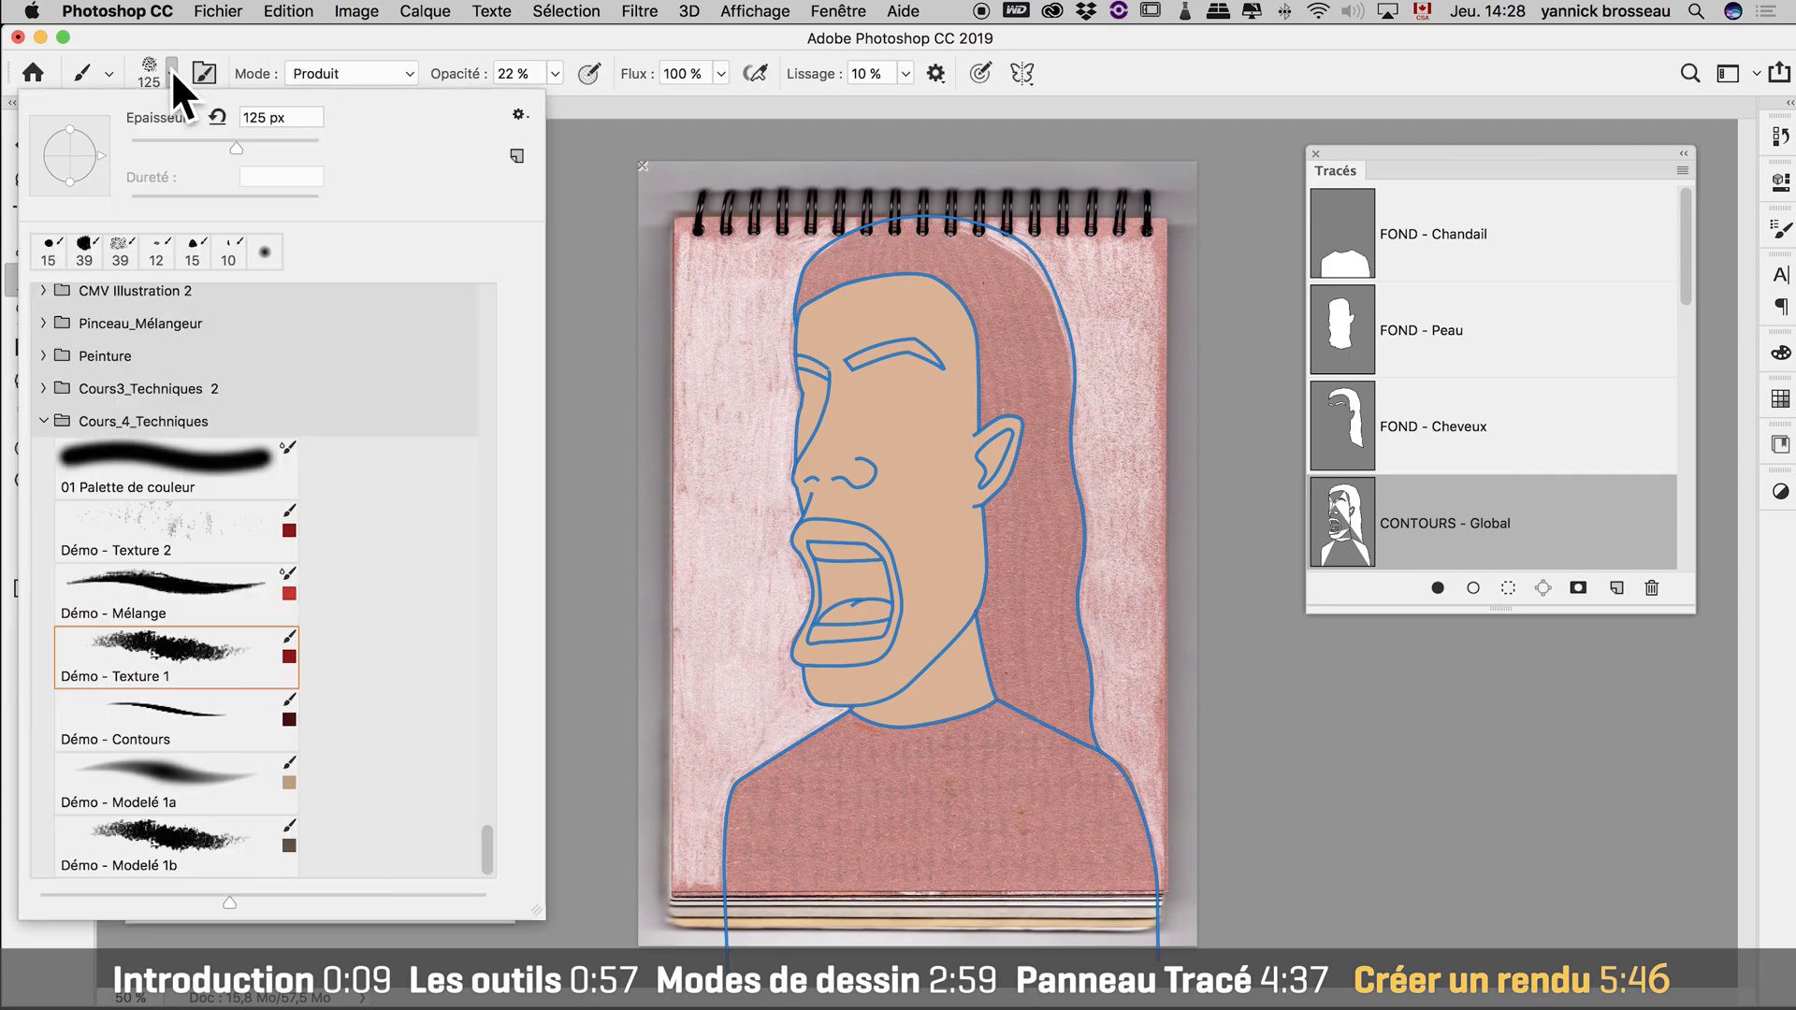
{"action": "left_click", "coordinate": [227, 744]}
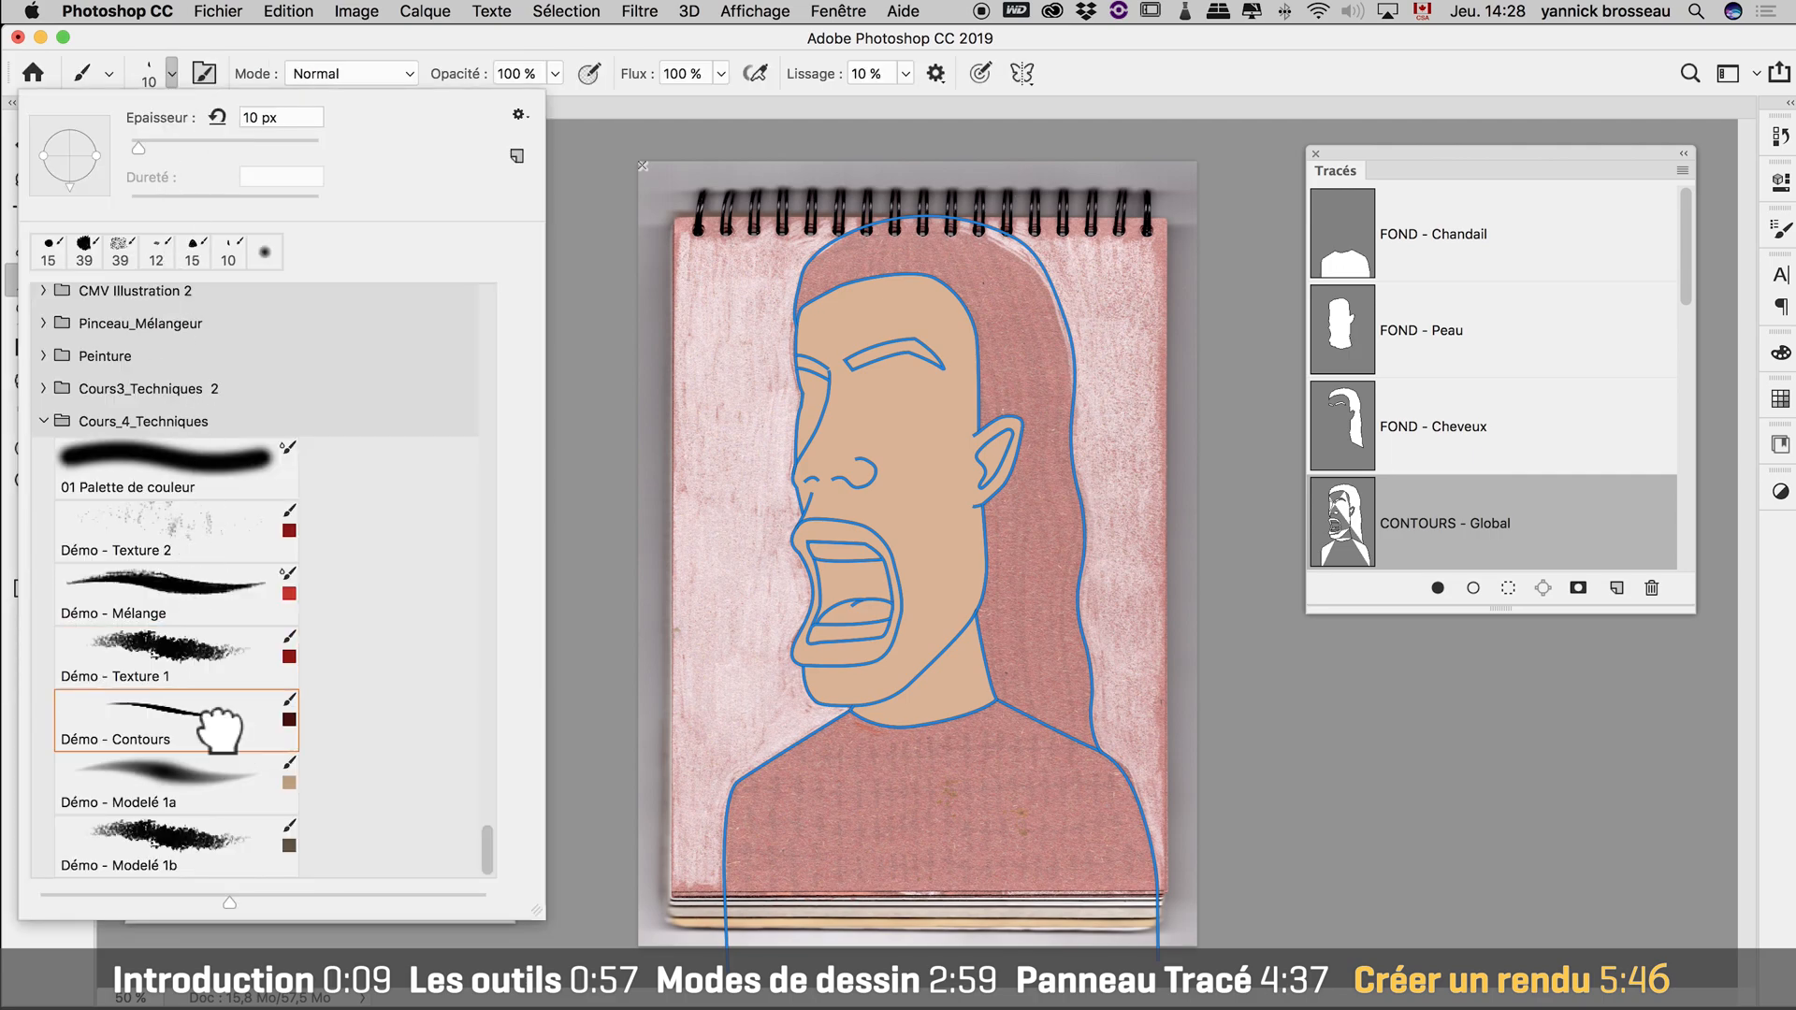
{"action": "left_click", "coordinate": [172, 71]}
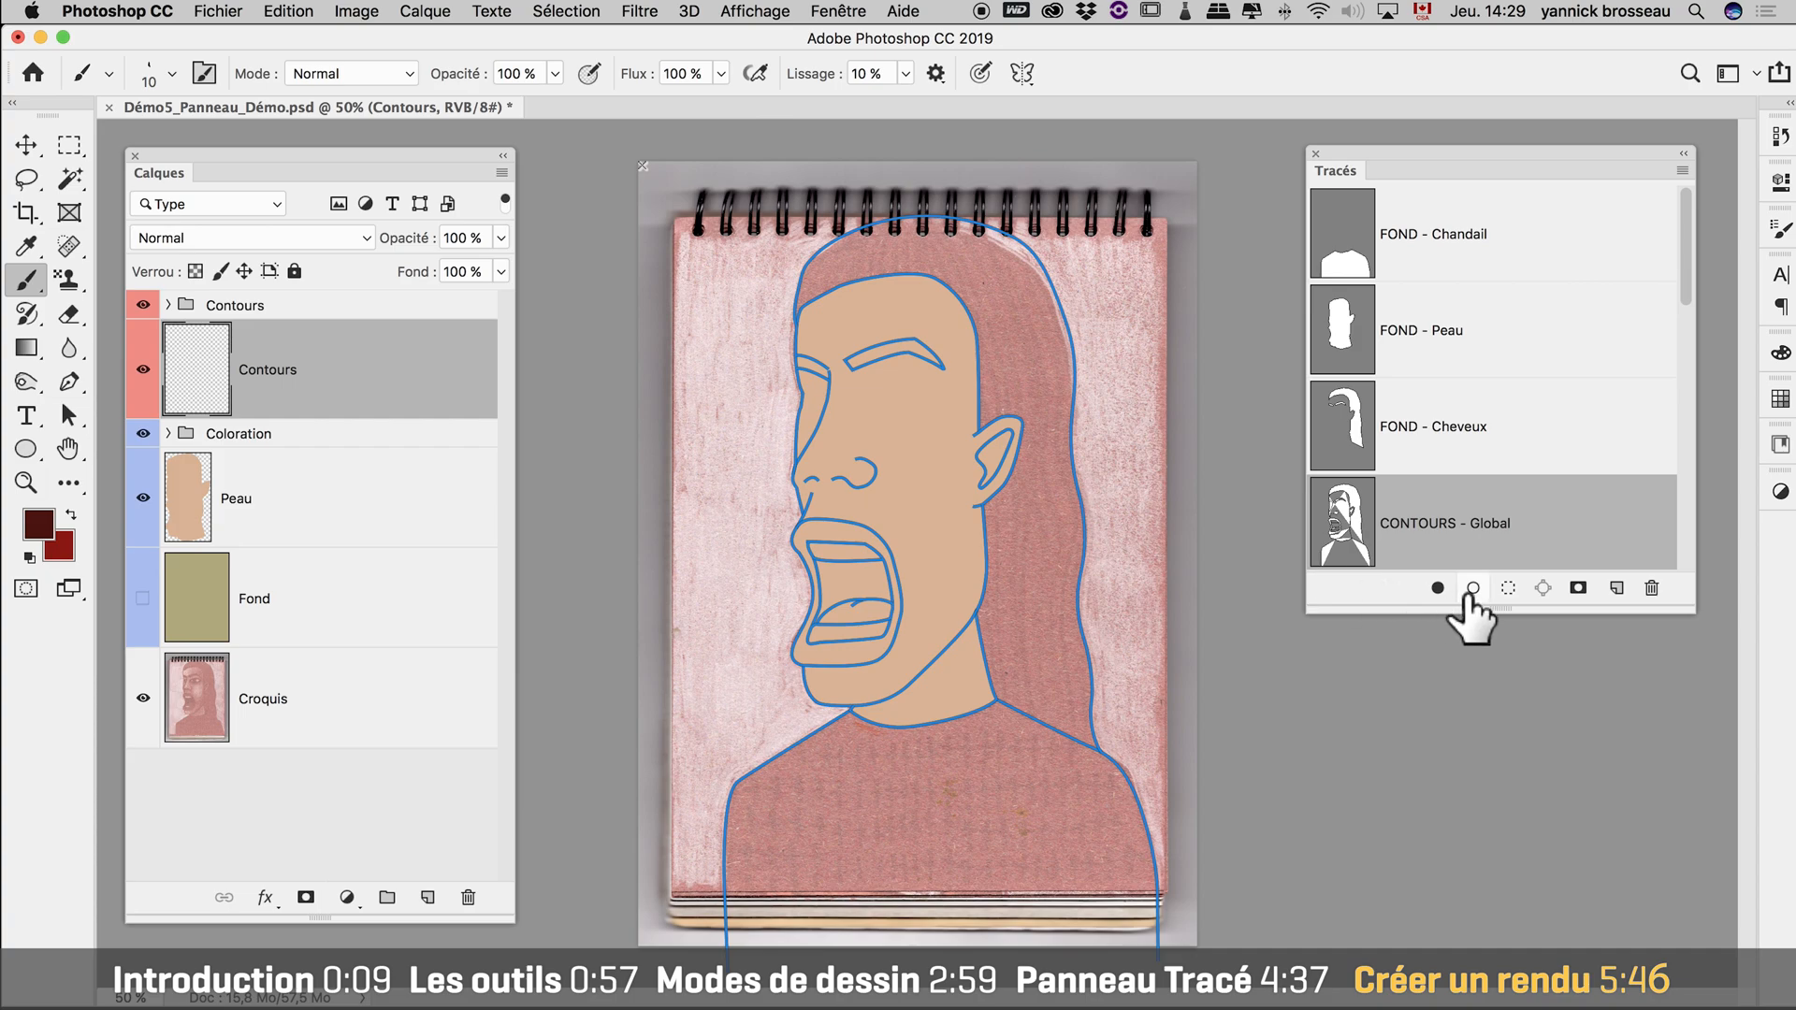
{"action": "left_click", "coordinate": [1470, 593]}
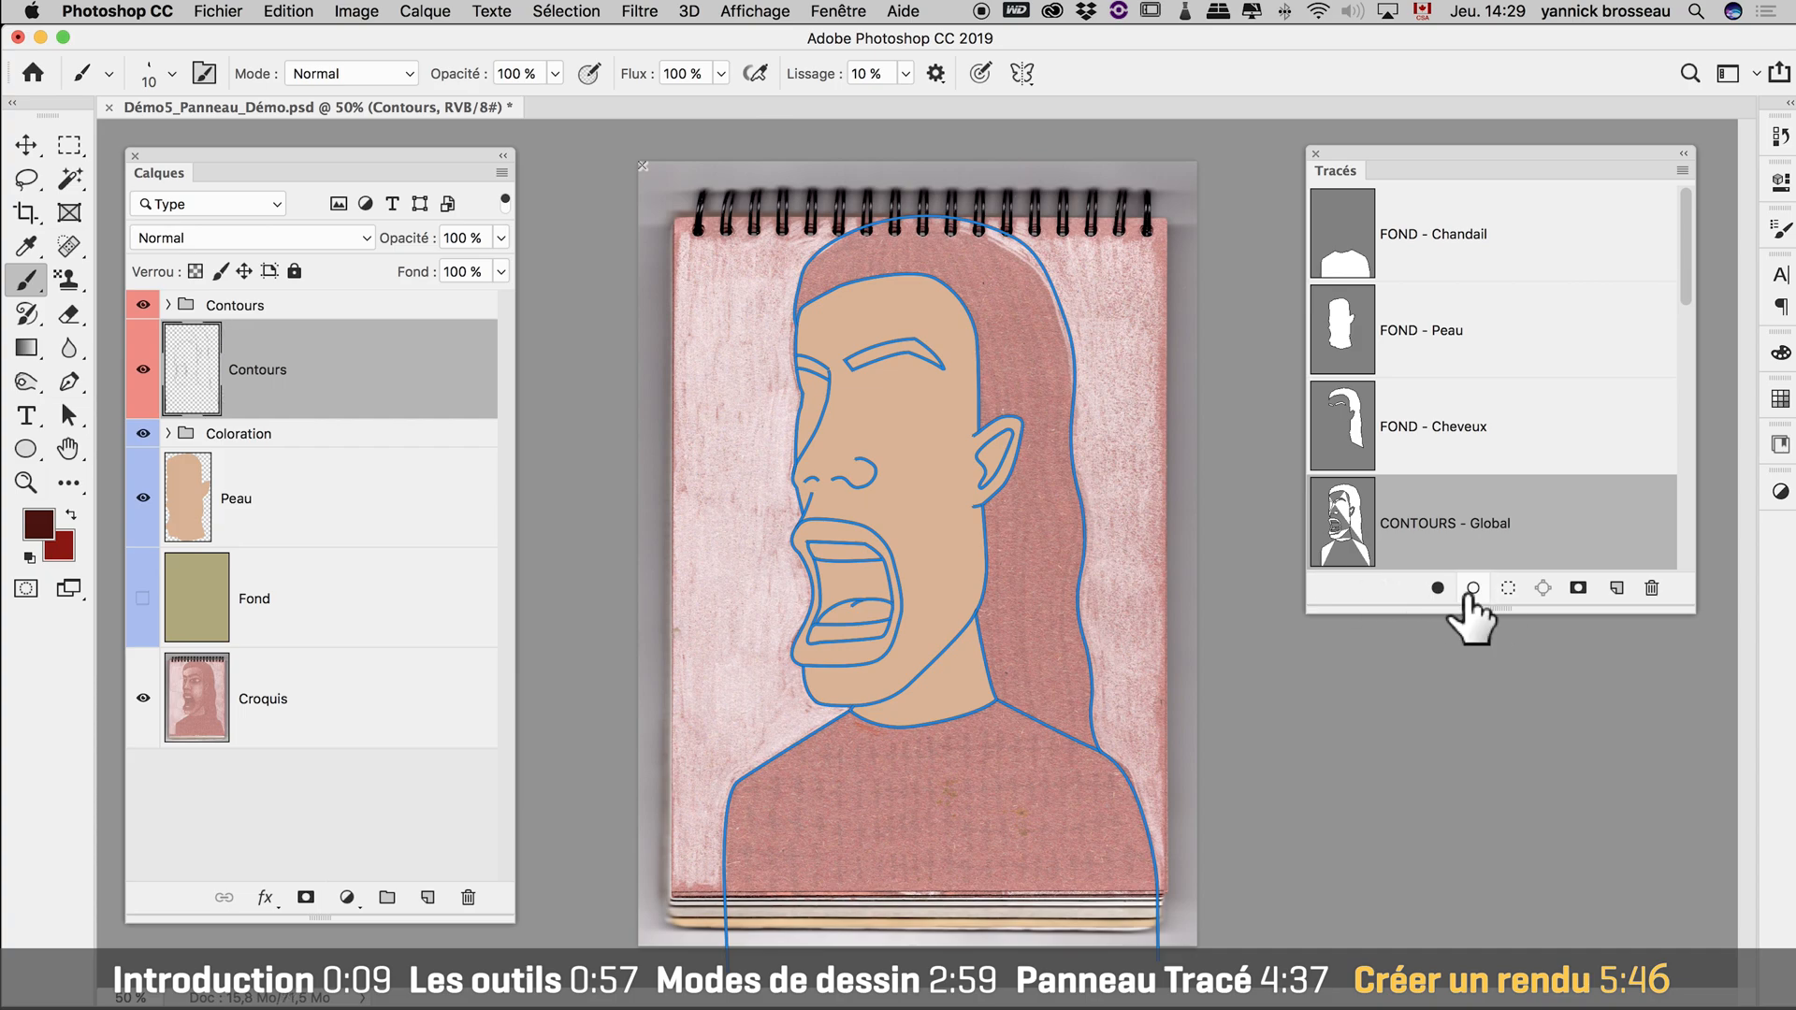
{"action": "key", "text": "super+h"}
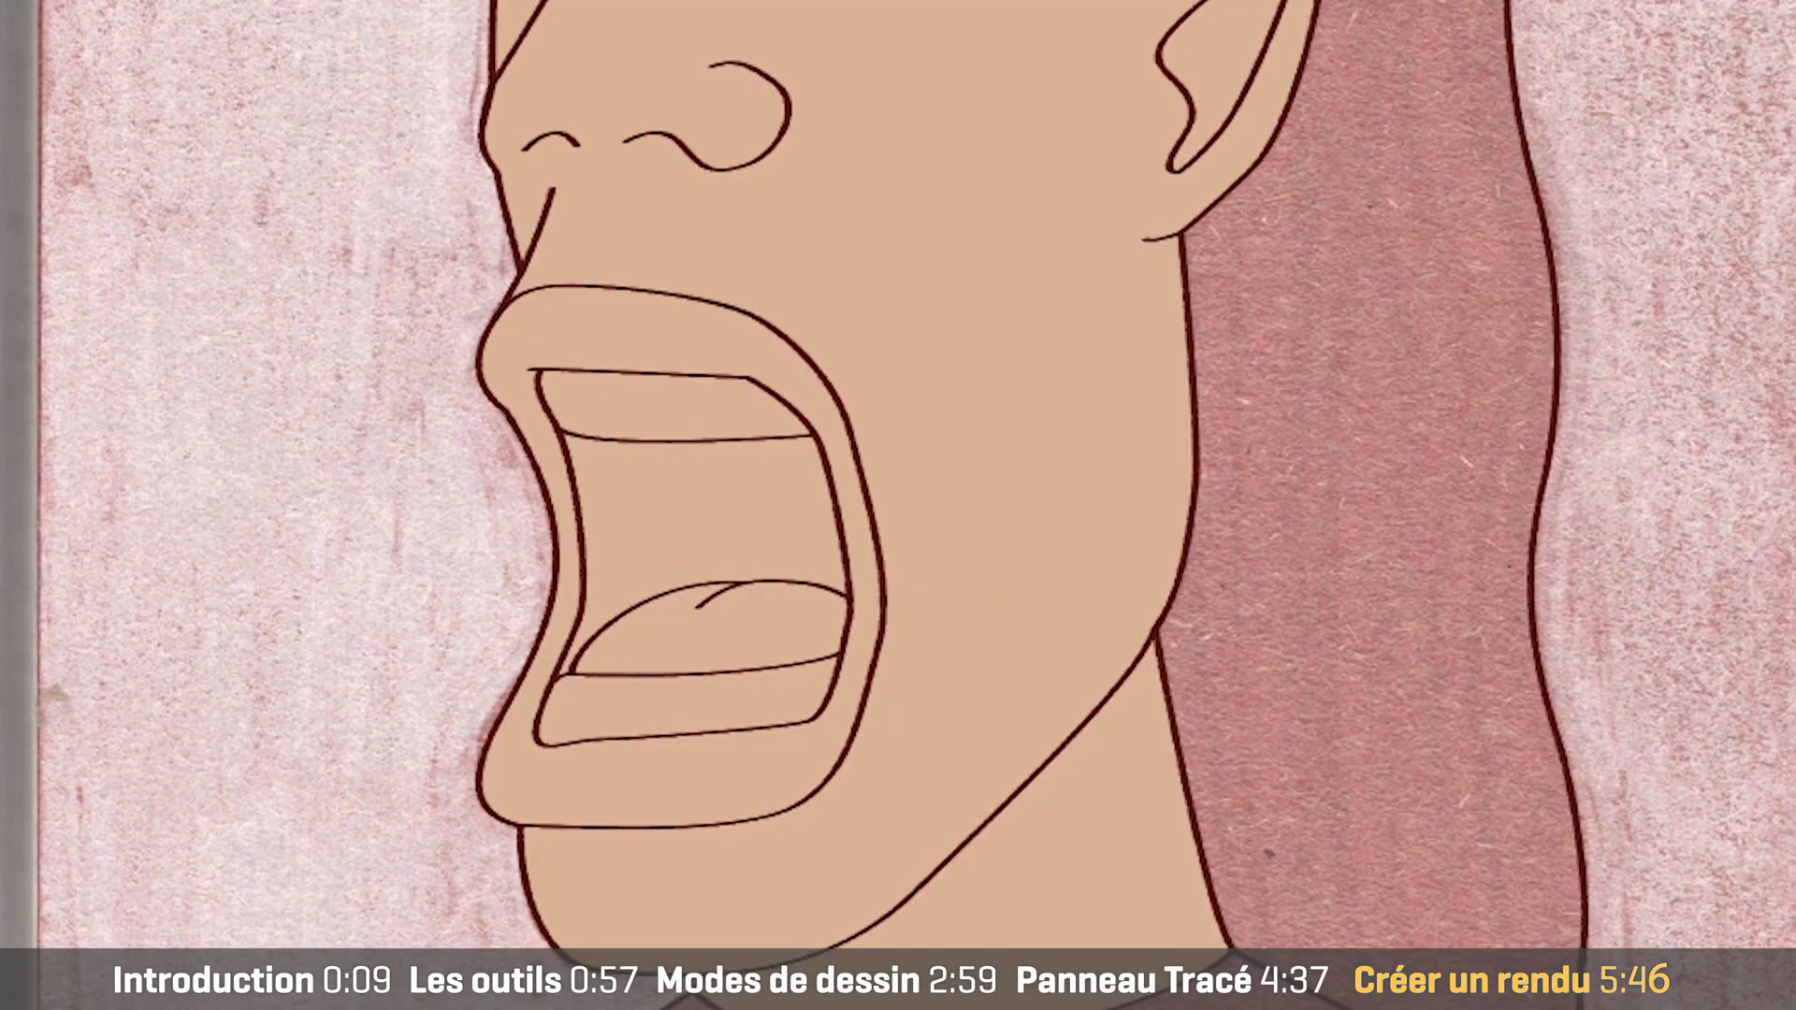
Stroke the CONTOURS - Global path through Contour du tracé, using the Forme tool with Simuler la pression off.
{"action": "right_click", "coordinate": [916, 497]}
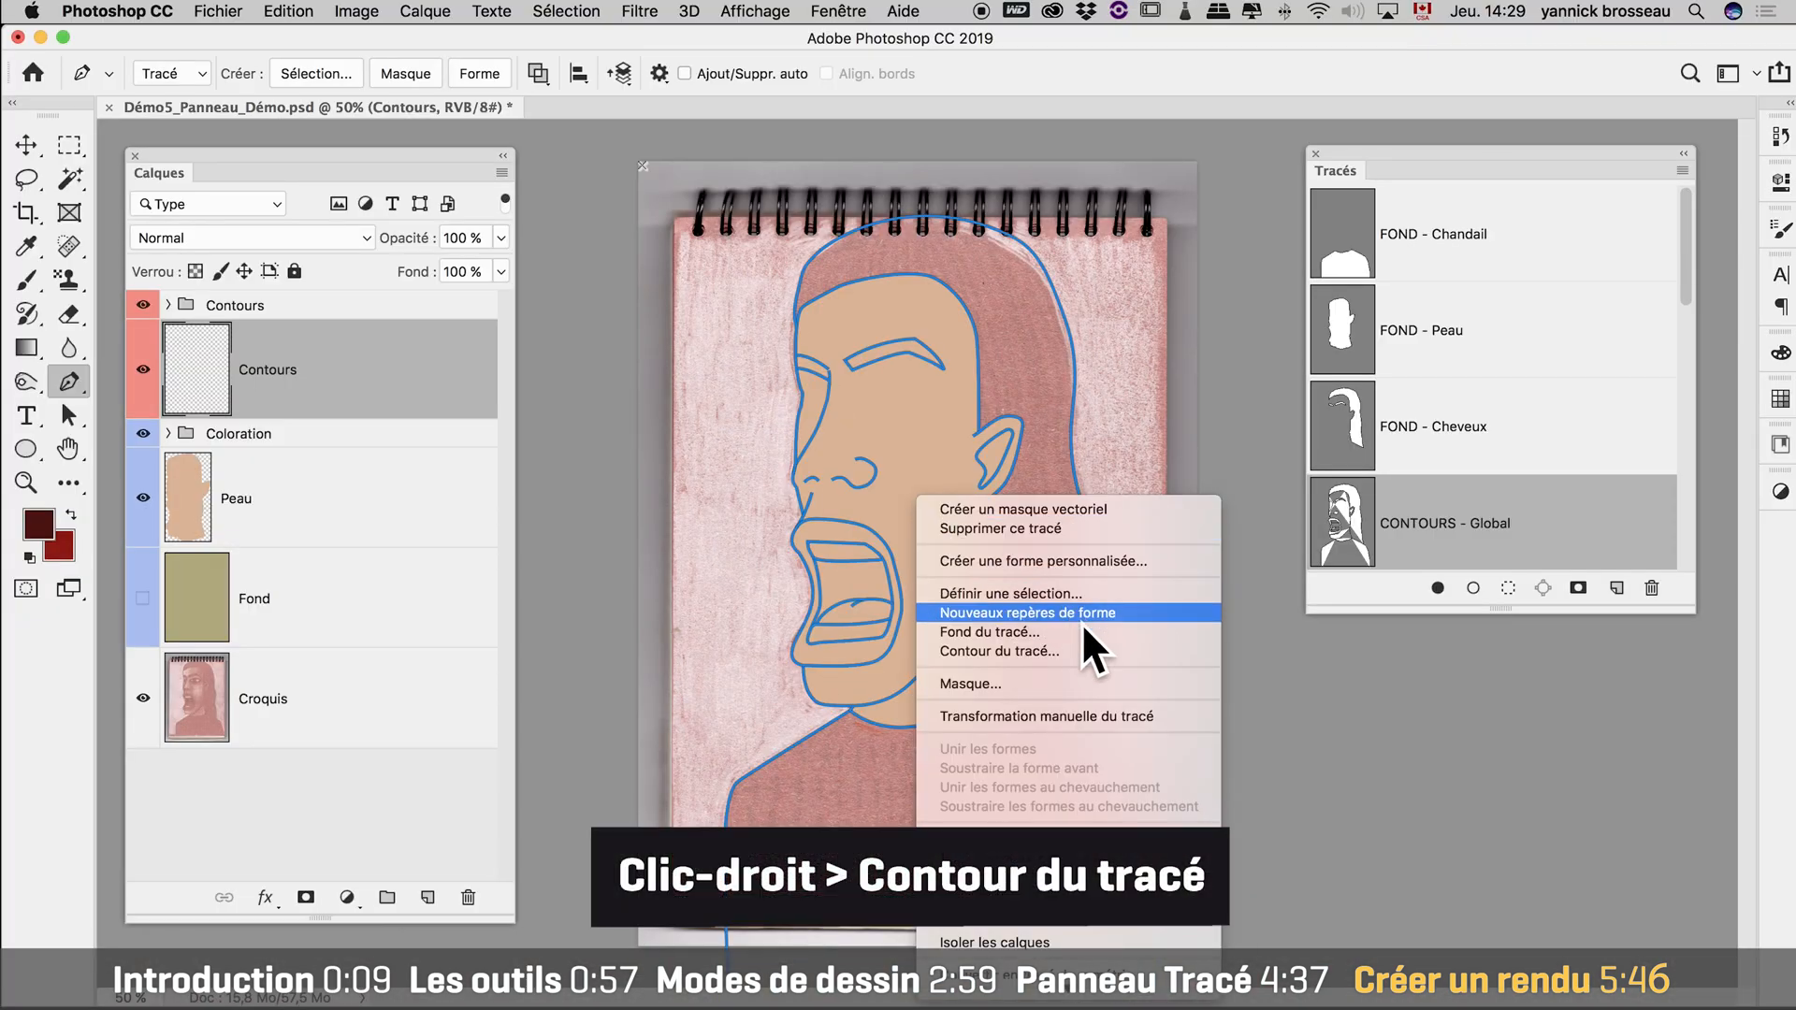
{"action": "left_click", "coordinate": [1089, 645]}
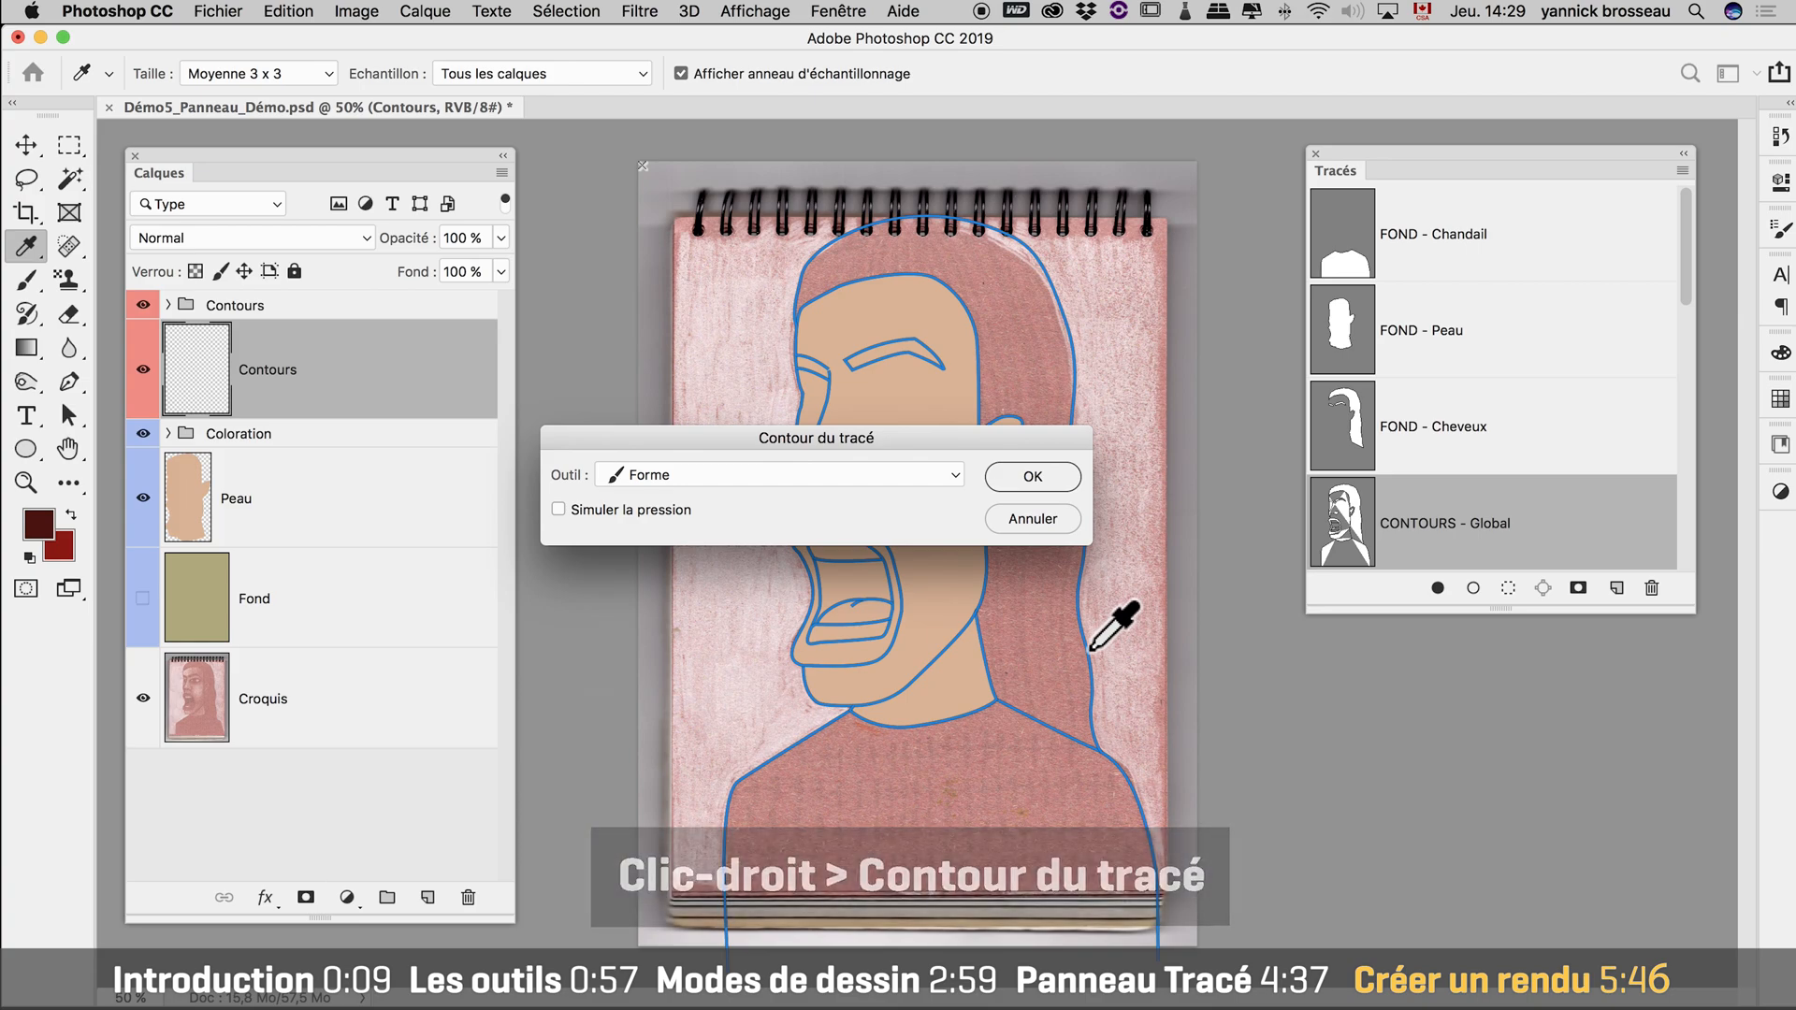
{"action": "left_click", "coordinate": [926, 474]}
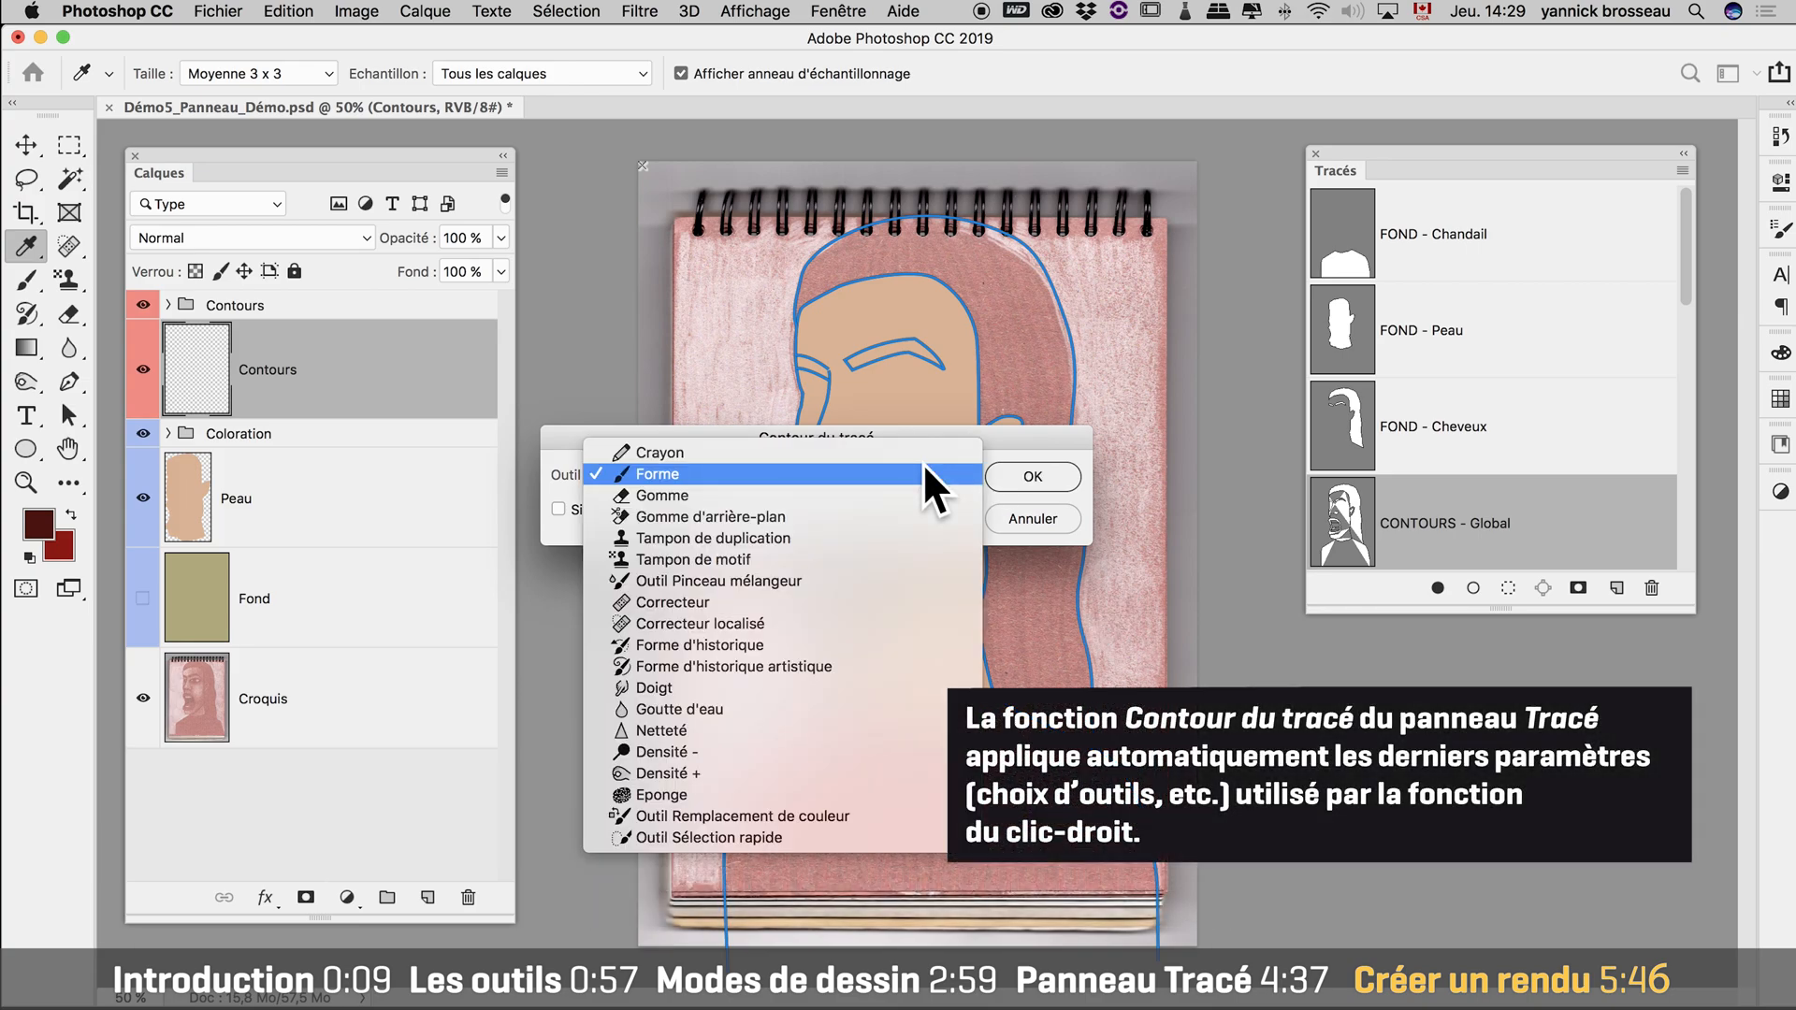
{"action": "left_click", "coordinate": [926, 474]}
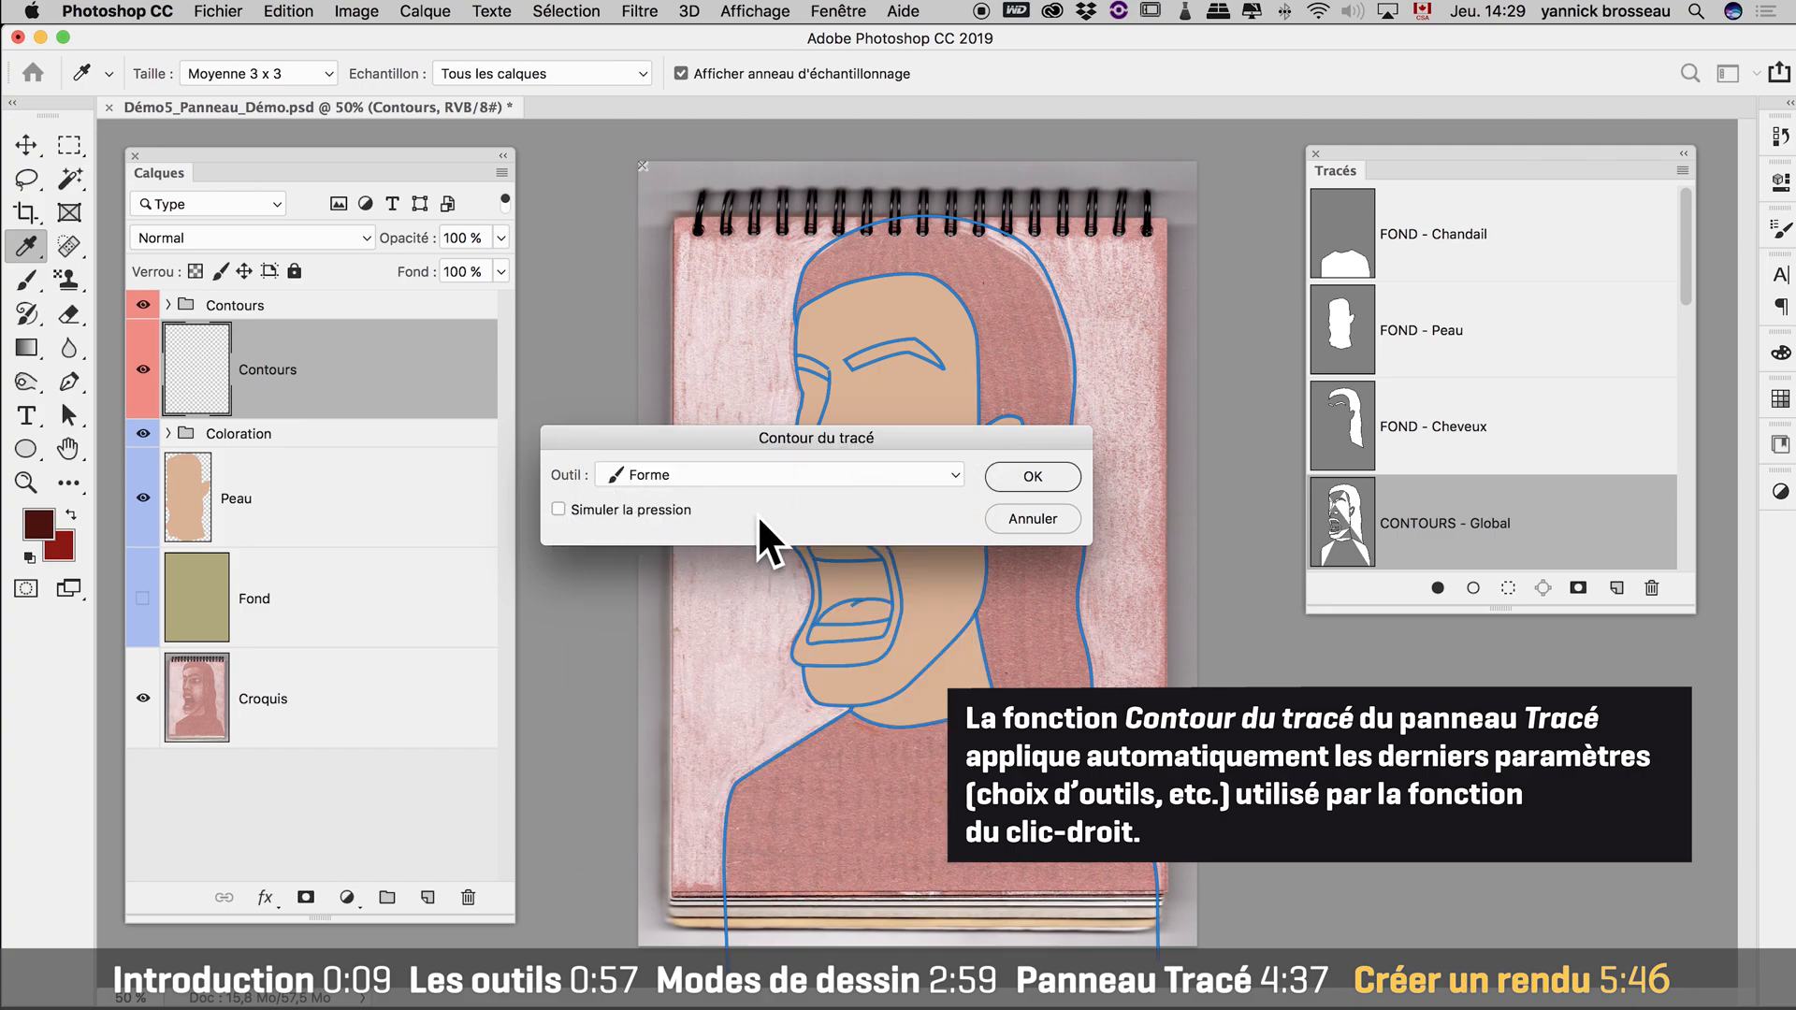
{"action": "left_click", "coordinate": [1029, 478]}
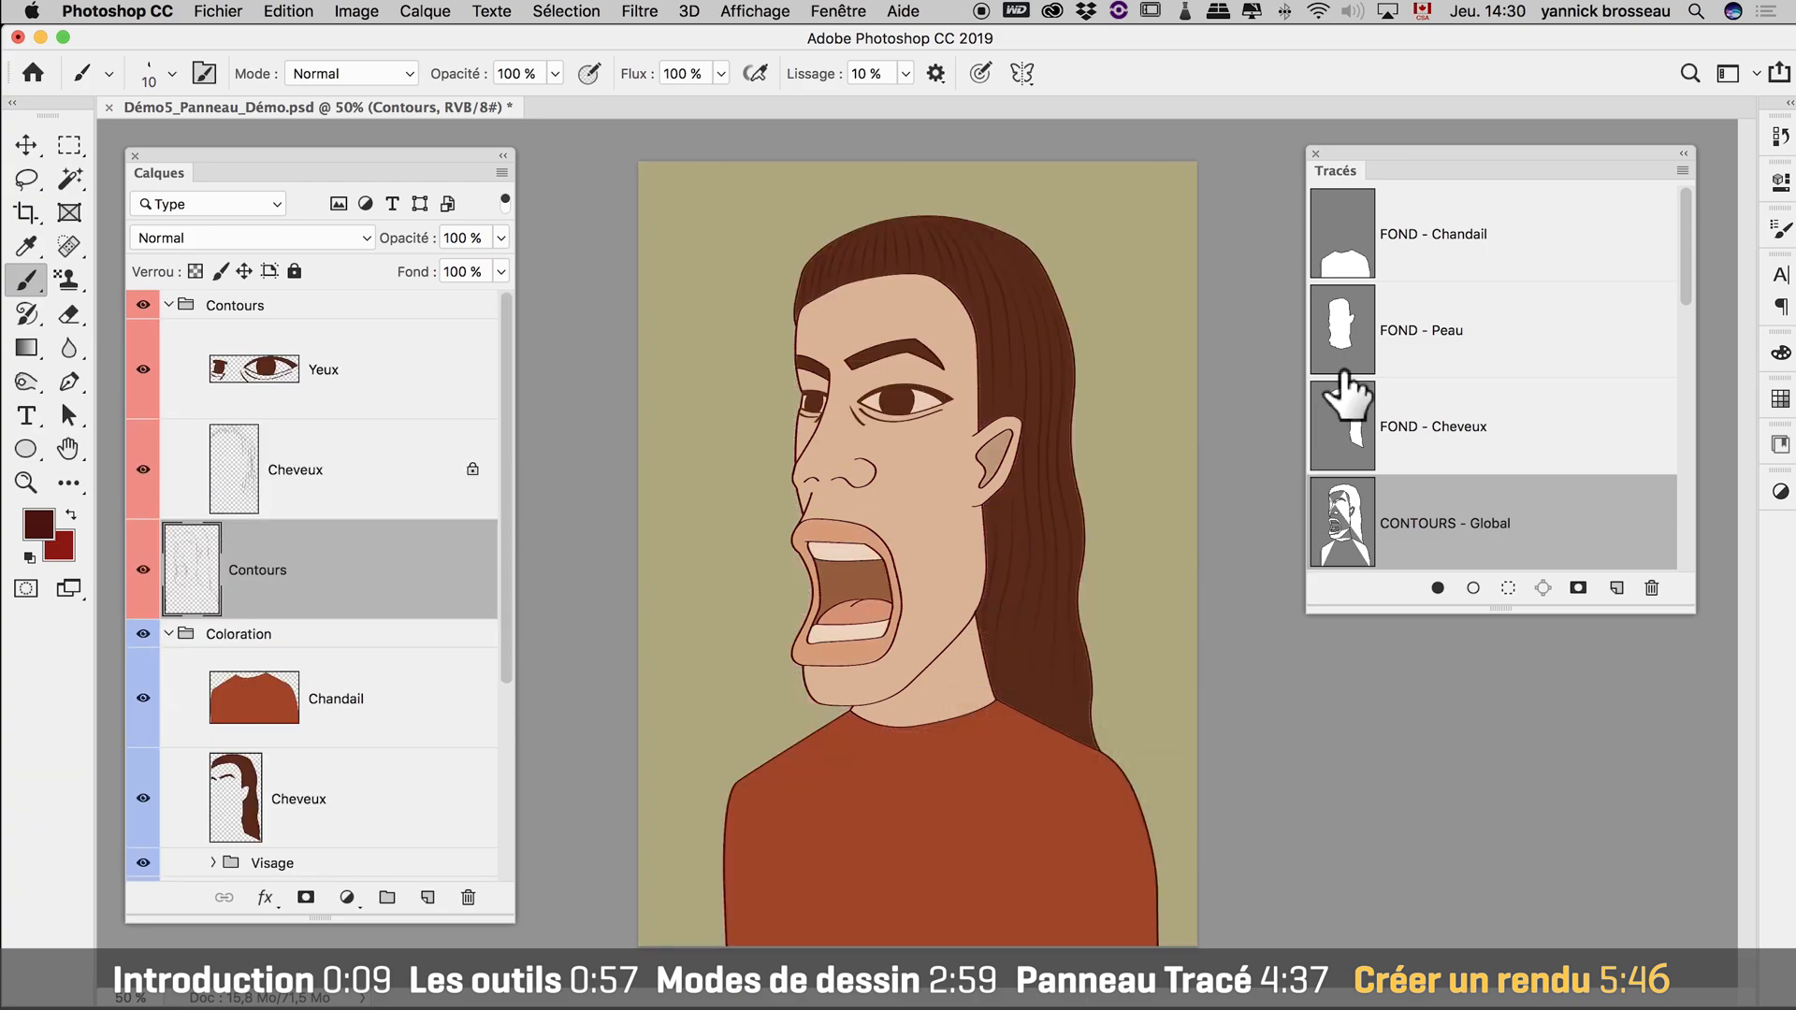
Load the FOND - Peau path as a selection, clear it and switch to the Lasso tool.
{"action": "left_click", "coordinate": [1344, 327]}
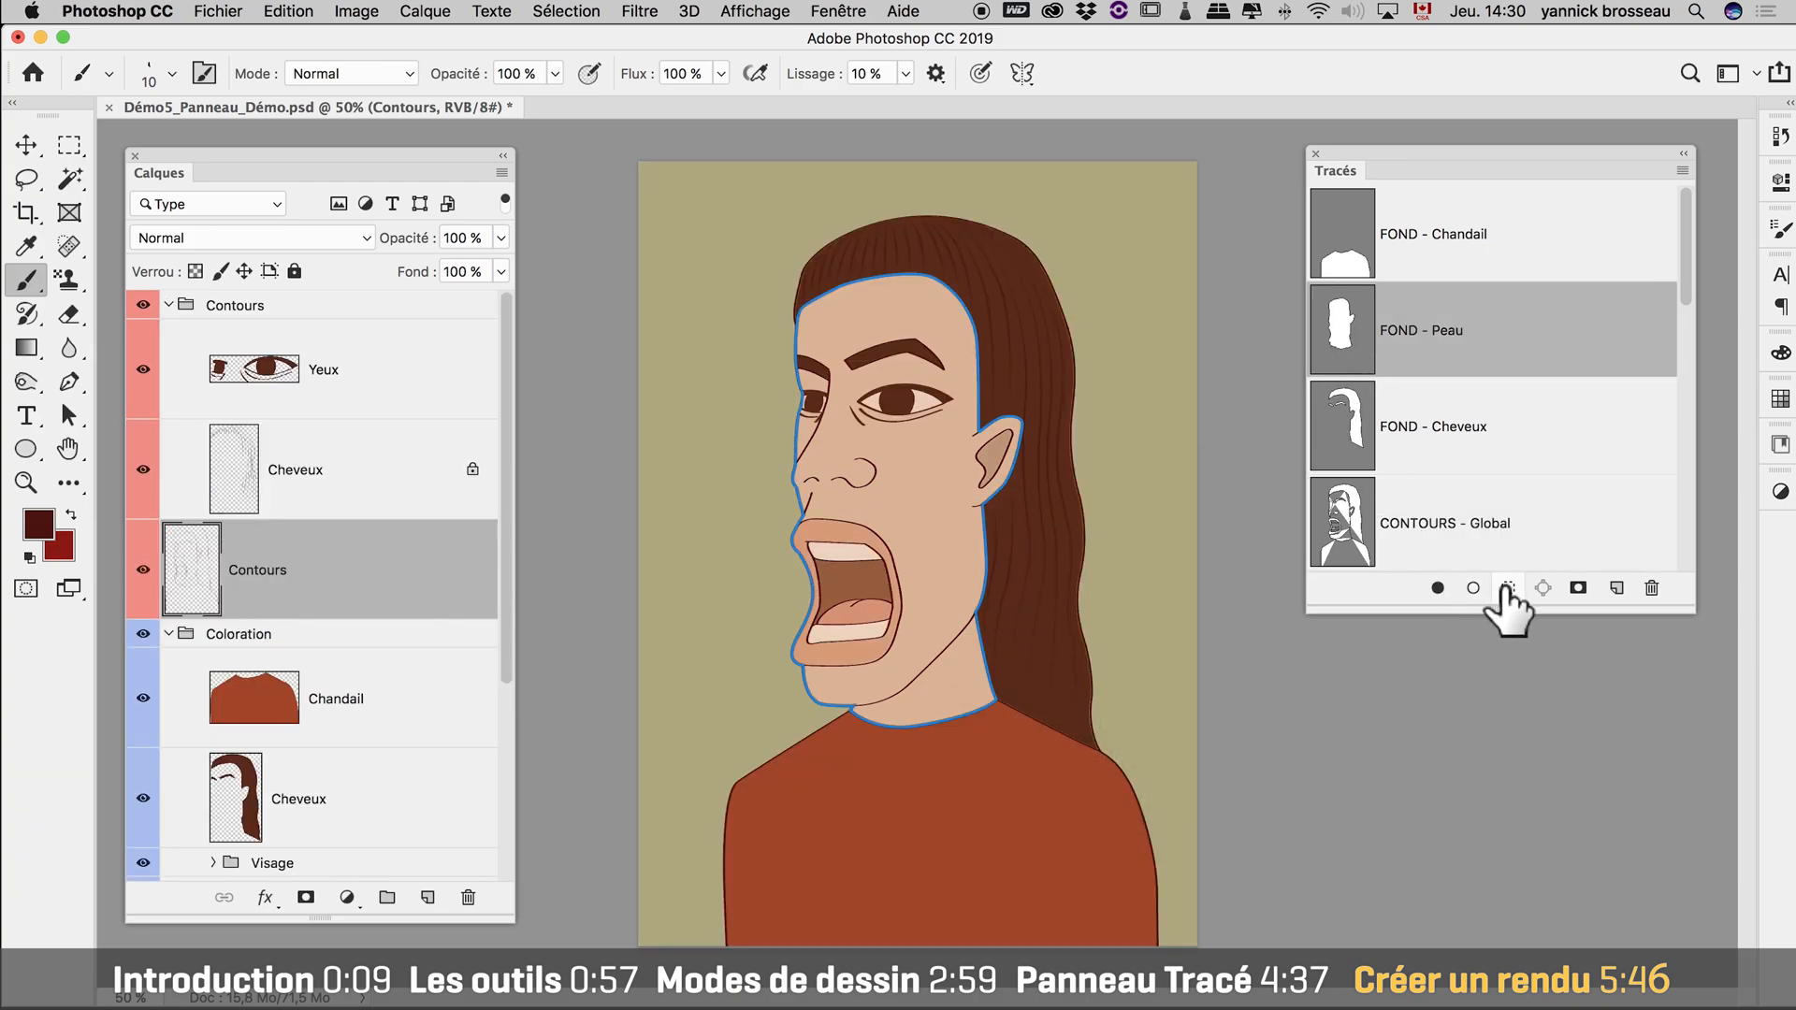
{"action": "left_click", "coordinate": [1507, 588]}
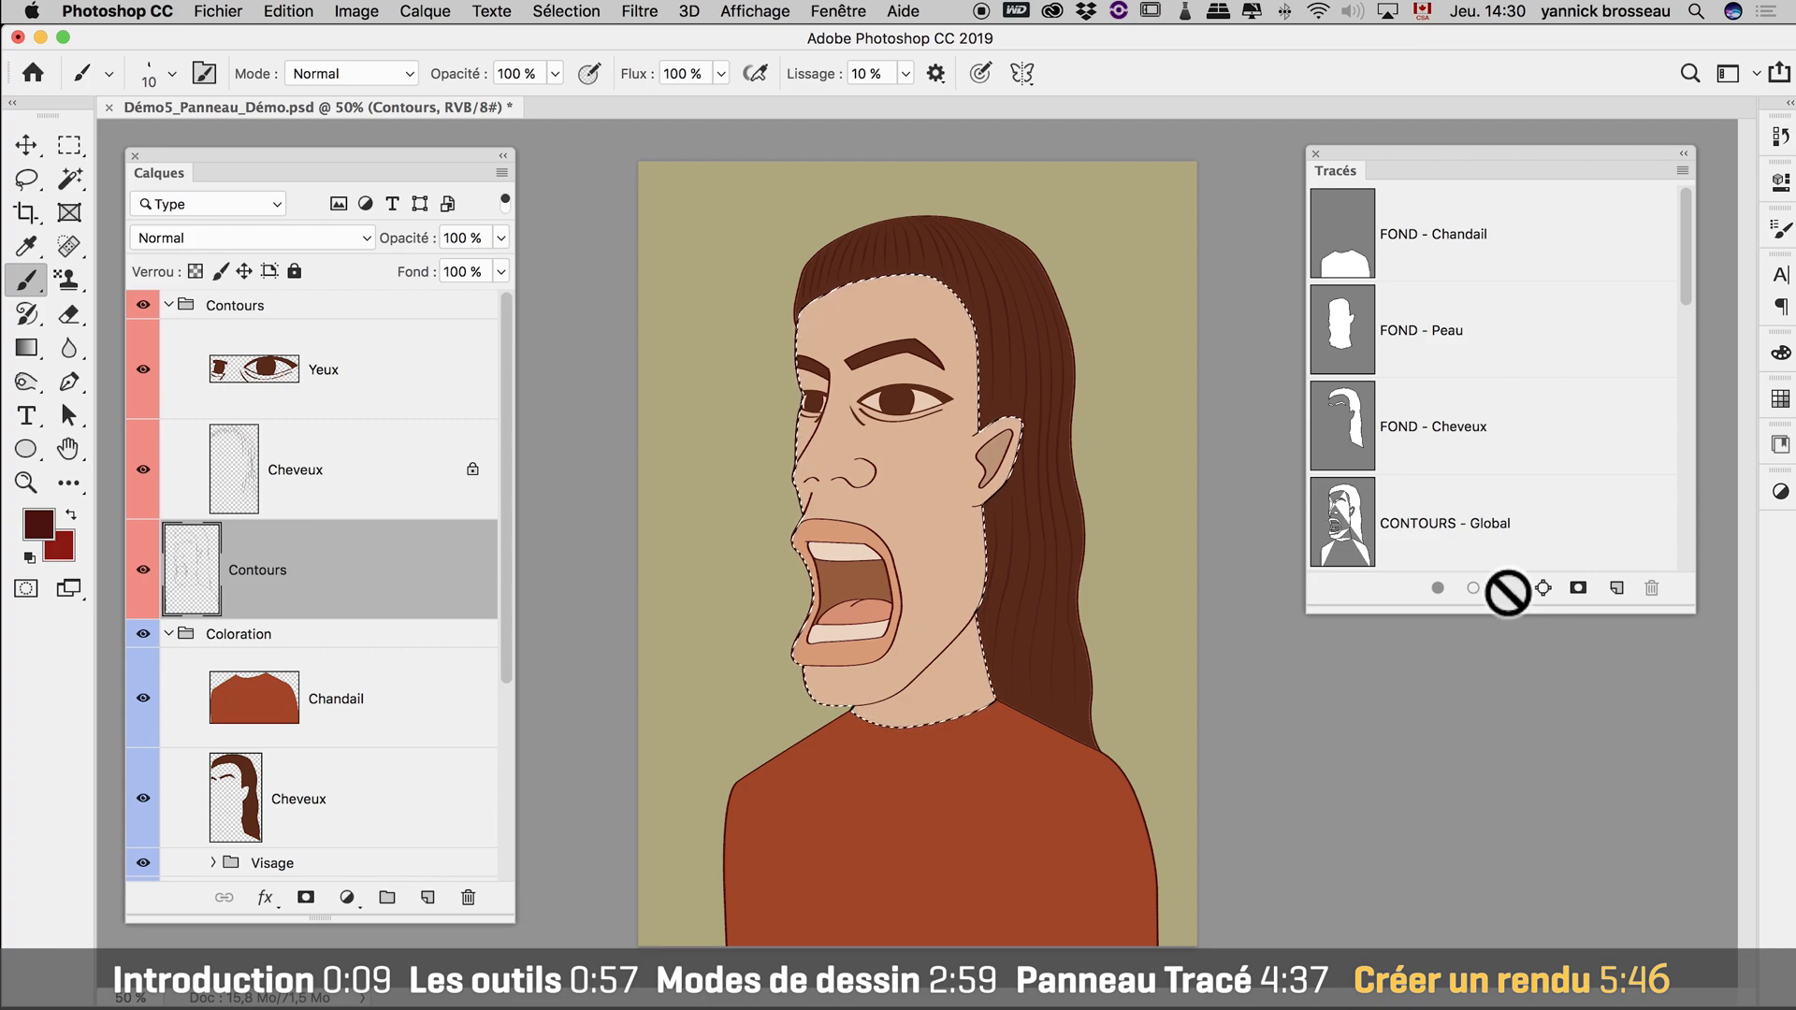
{"action": "mouse_move", "coordinate": [1506, 590]}
{"action": "left_mouse_down"}
{"action": "mouse_move", "coordinate": [1424, 454]}
{"action": "mouse_move", "coordinate": [1354, 428]}
{"action": "mouse_move", "coordinate": [1362, 449]}
{"action": "left_mouse_up"}
{"action": "key", "text": "l"}
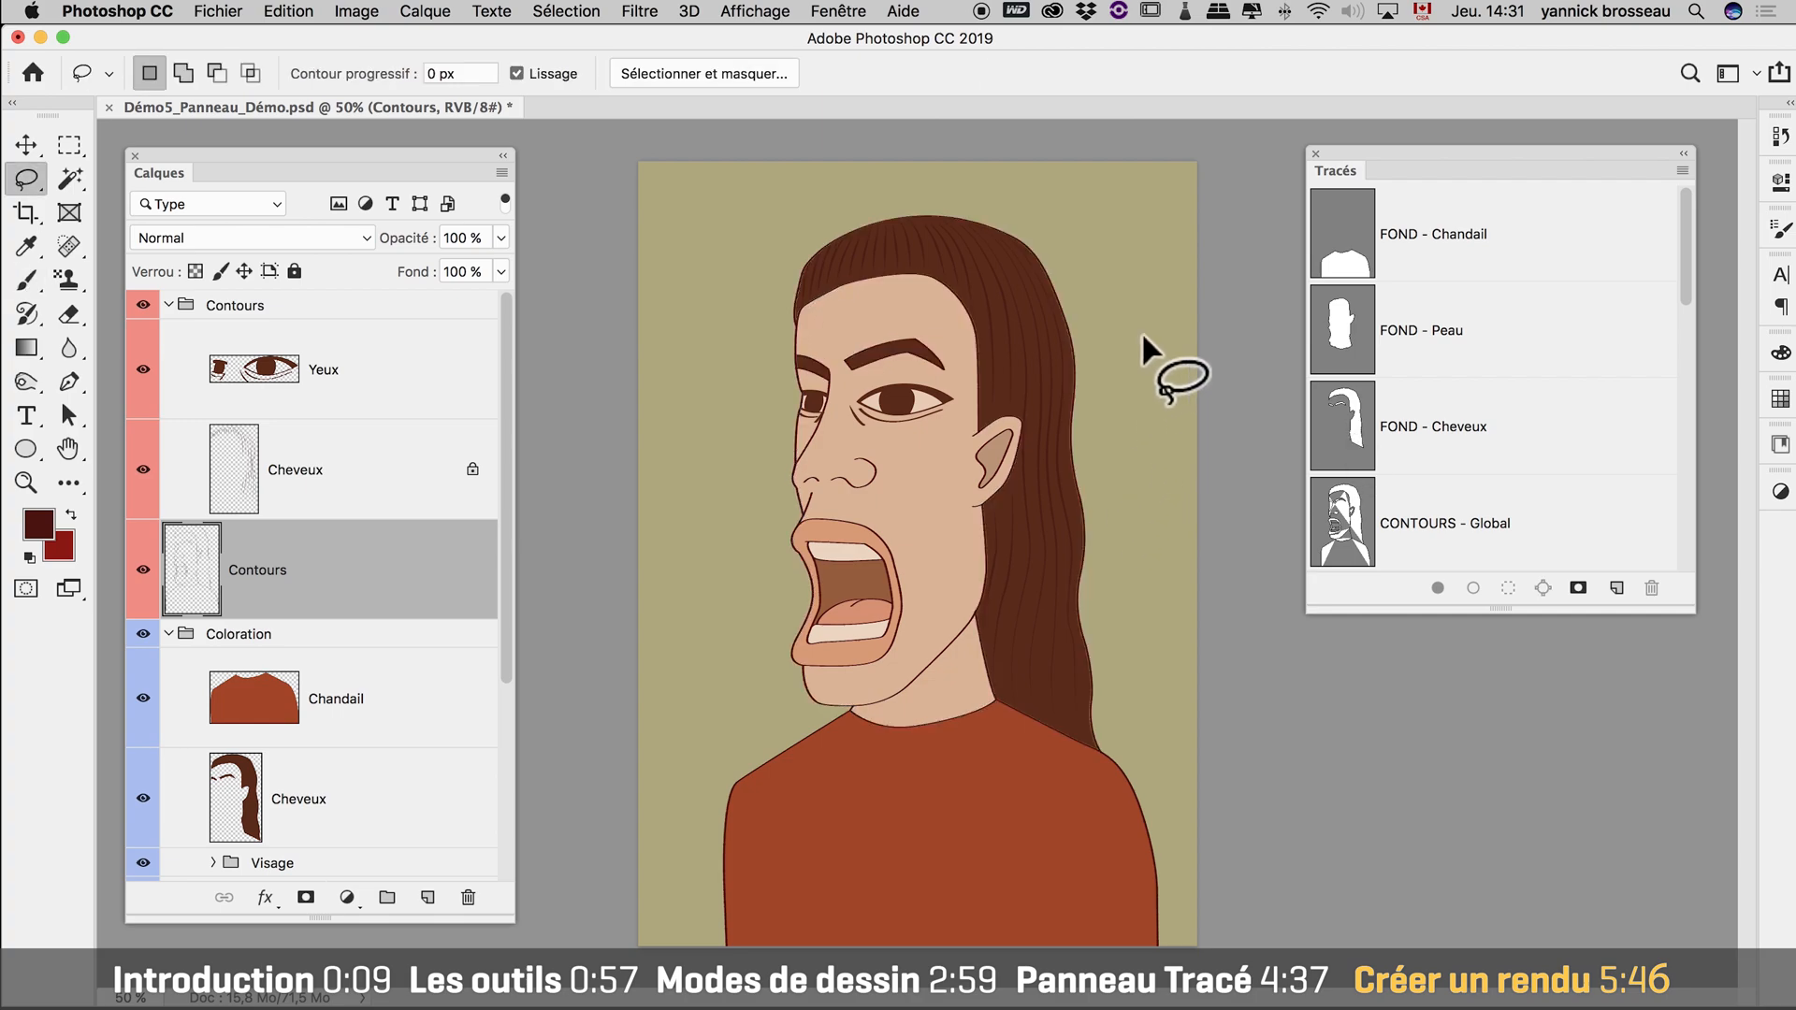
{"action": "mouse_move", "coordinate": [1145, 341]}
{"action": "left_mouse_down"}
{"action": "mouse_move", "coordinate": [1083, 441]}
{"action": "mouse_move", "coordinate": [1169, 399]}
{"action": "mouse_move", "coordinate": [1166, 356]}
{"action": "left_mouse_up"}
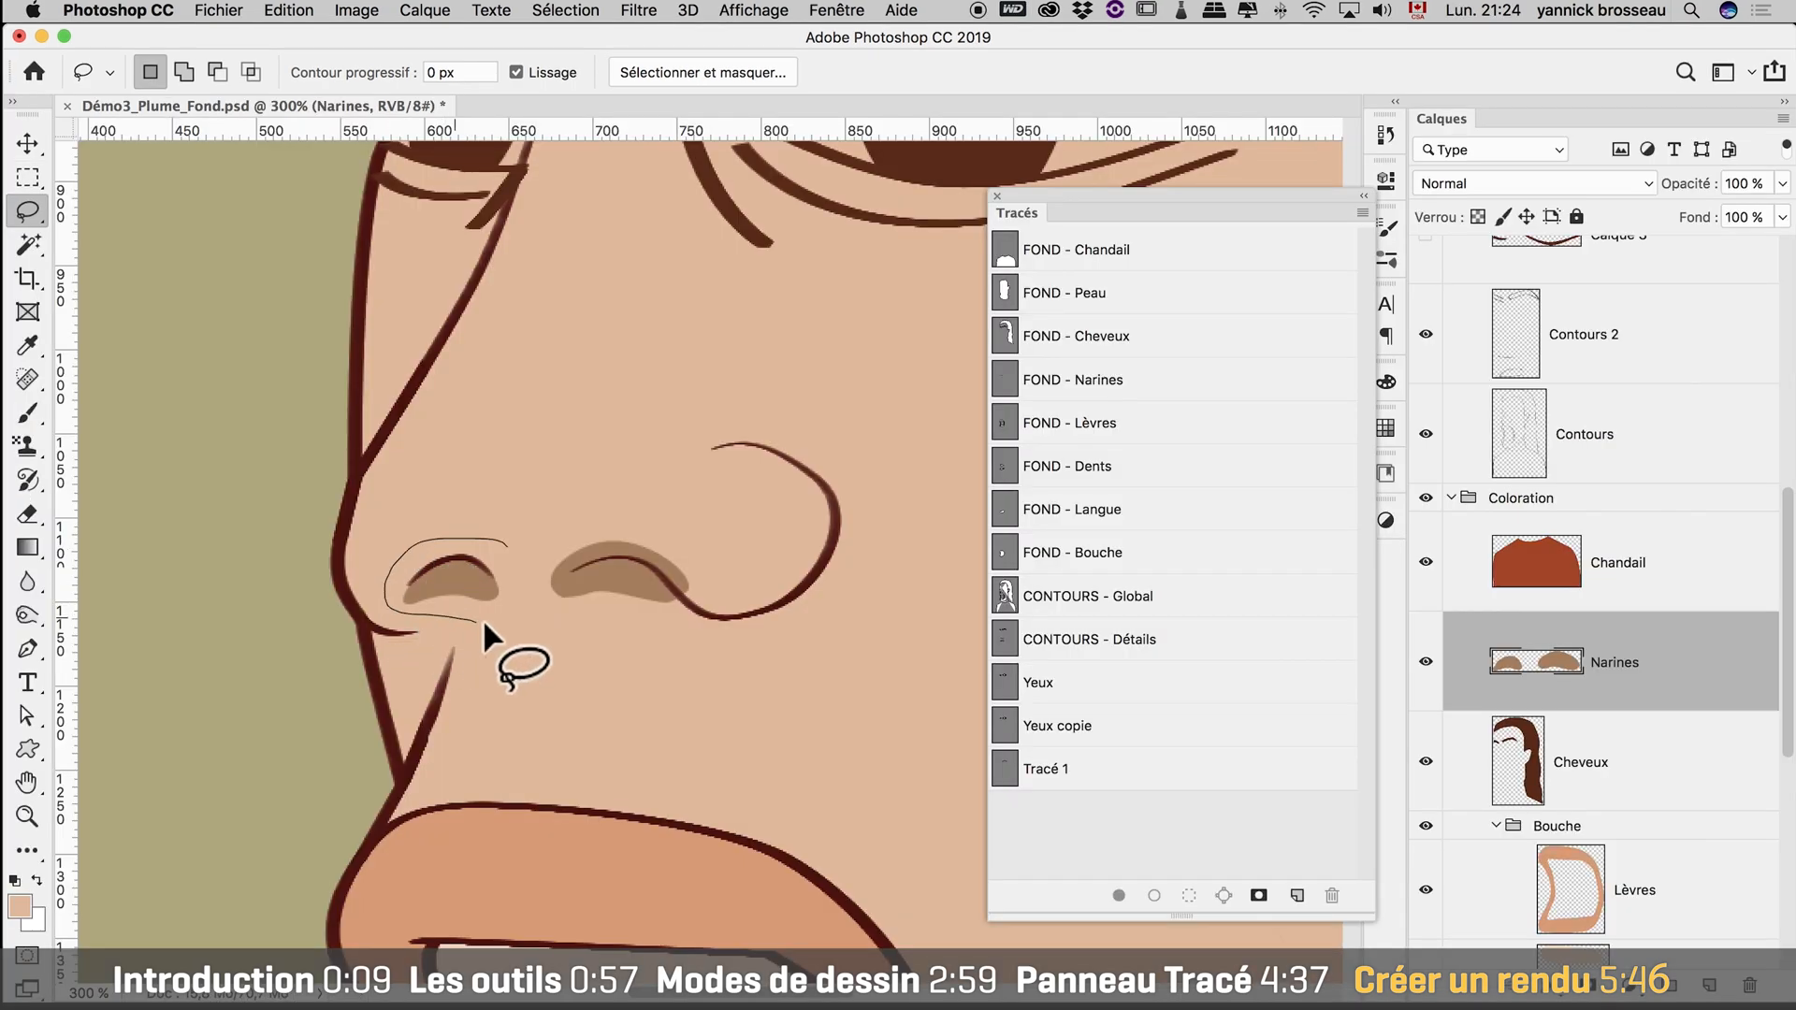
Adjust the lassoed far nostril on the Narines layer with a free transform and check it by toggling the Coloration group's visibility.
{"action": "key", "text": "ctrl+t"}
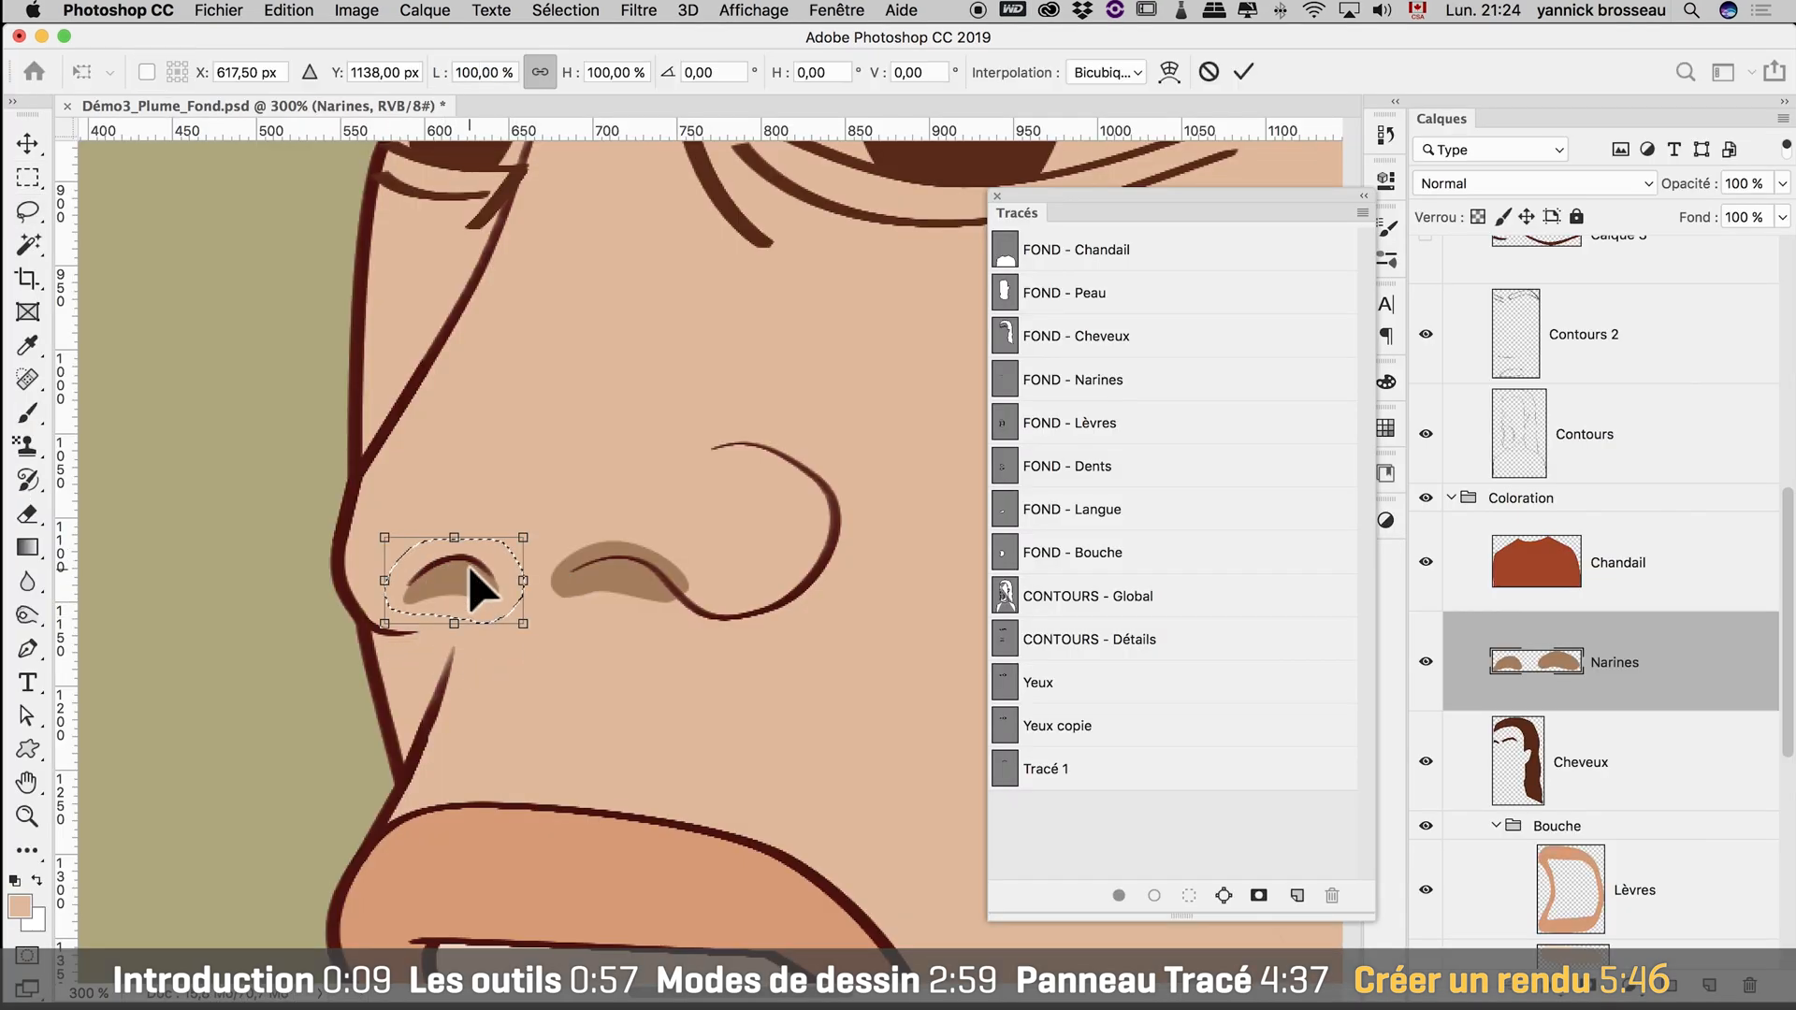
{"action": "left_click_drag", "start_coordinate": [381, 523], "coordinate": [372, 524]}
{"action": "key", "text": "Return"}
{"action": "key", "text": "super+d"}
{"action": "key", "text": "z"}
{"action": "left_click", "coordinate": [478, 579], "text": "alt"}
{"action": "left_click", "coordinate": [479, 579], "text": "alt"}
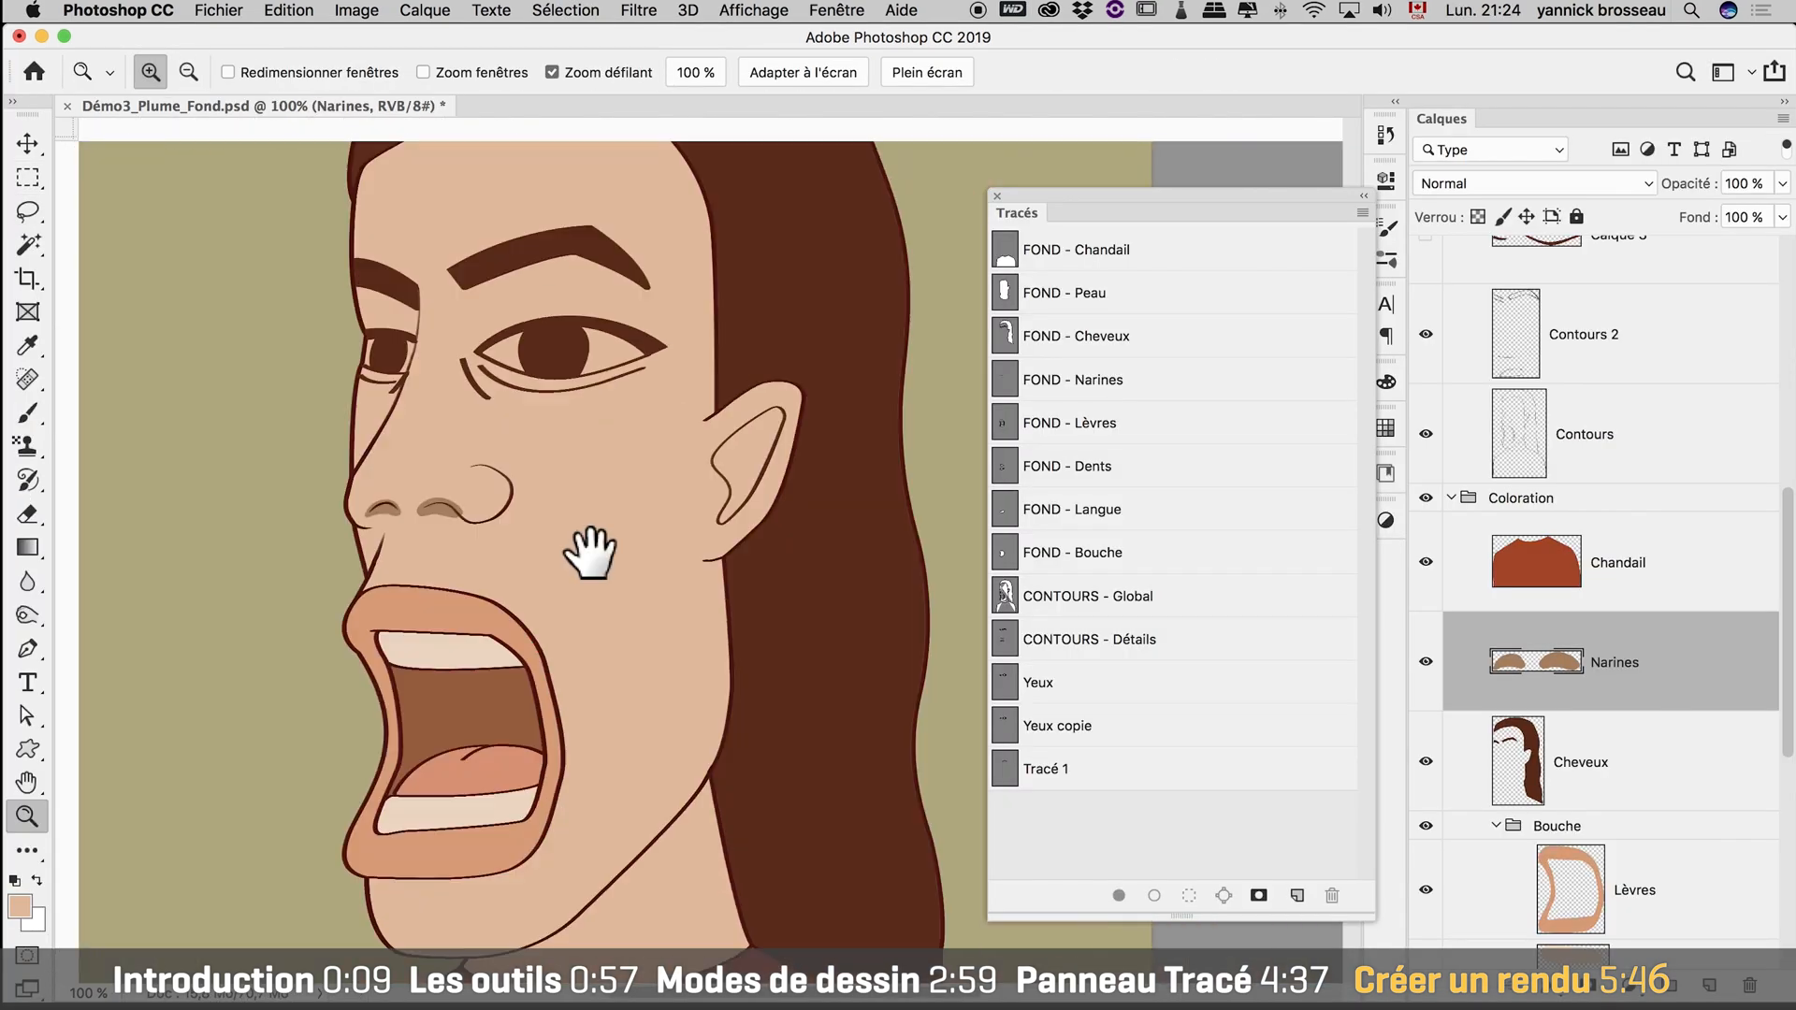
{"action": "left_click_drag", "start_coordinate": [593, 553], "coordinate": [599, 613]}
{"action": "left_click", "coordinate": [598, 613], "text": "alt"}
{"action": "left_click", "coordinate": [1425, 498]}
{"action": "left_click", "coordinate": [1426, 498]}
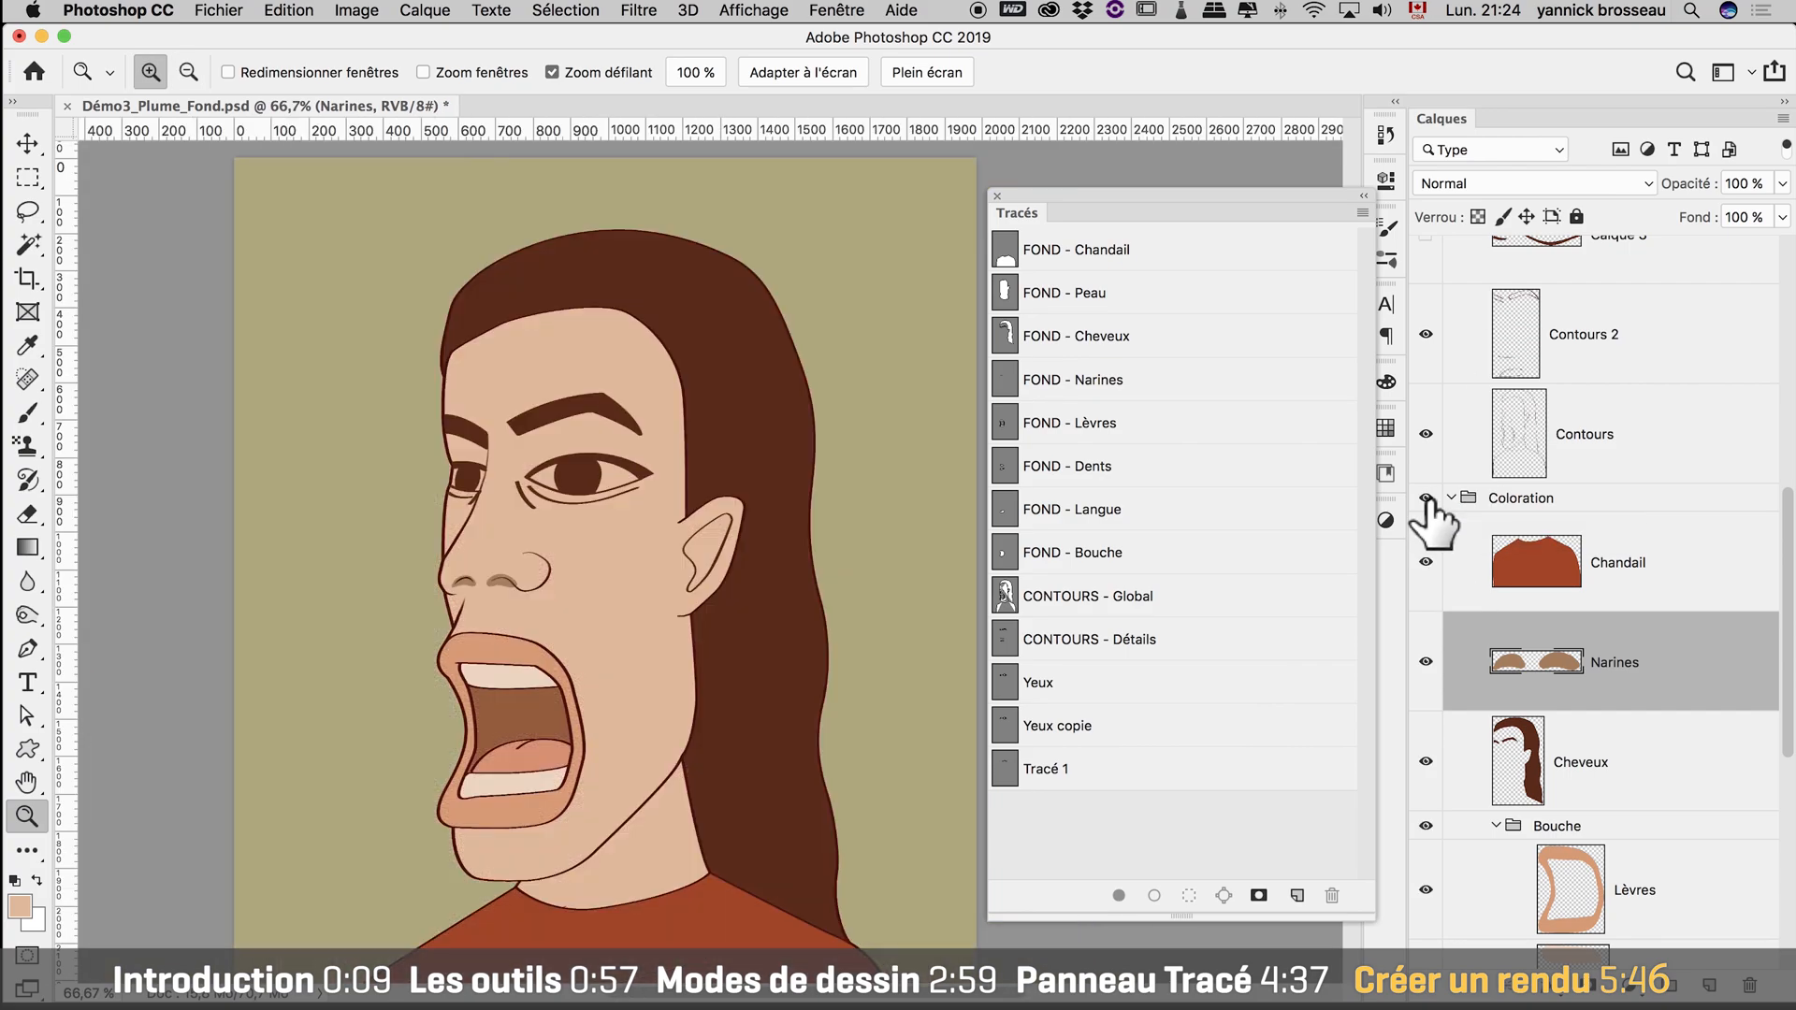
Select the inner hollow of the ear with the Magic Wand.
{"action": "left_click", "coordinate": [551, 741]}
{"action": "double_click", "coordinate": [794, 461]}
{"action": "left_click_drag", "start_coordinate": [794, 461], "coordinate": [673, 559]}
{"action": "key", "text": "w"}
{"action": "left_click", "coordinate": [660, 539]}
Expand the inner-ear selection by 3 pixels so it reaches into the contour line.
{"action": "left_click", "coordinate": [567, 12]}
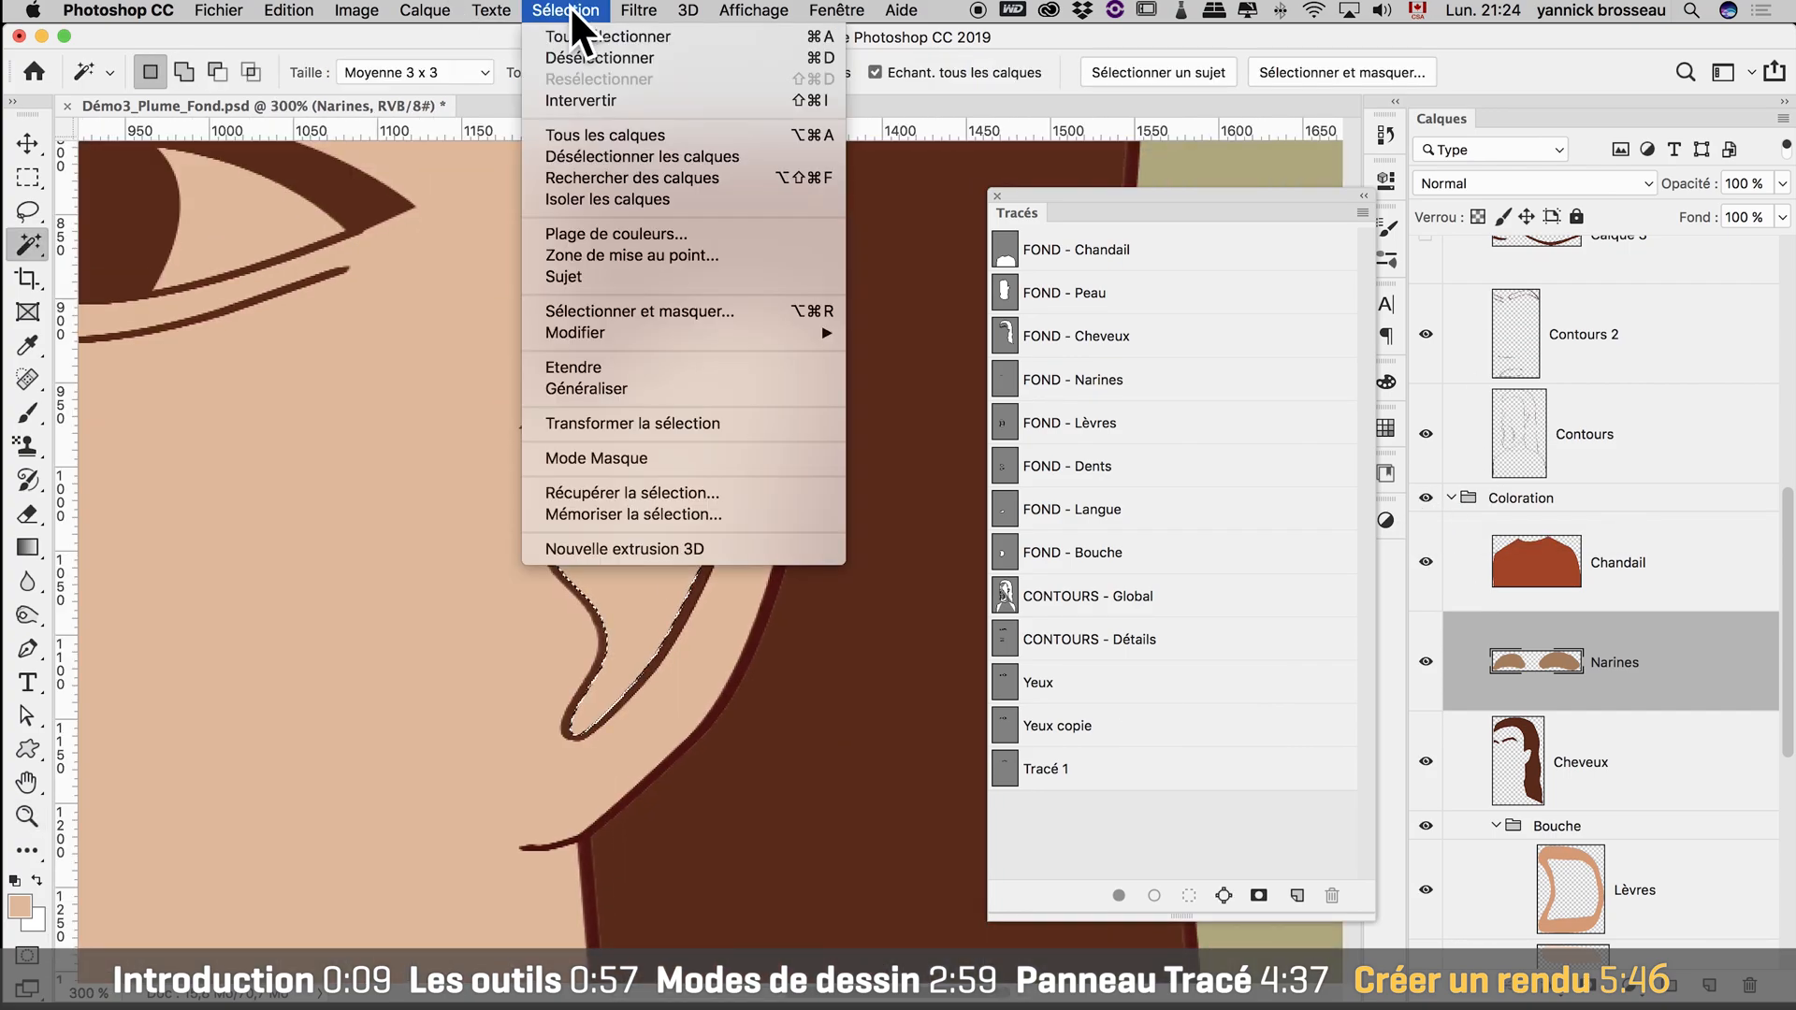
{"action": "left_click", "coordinate": [949, 381]}
{"action": "type", "text": "3"}
{"action": "key", "text": "Return"}
{"action": "left_click", "coordinate": [565, 10]}
{"action": "mouse_move", "coordinate": [654, 333]}
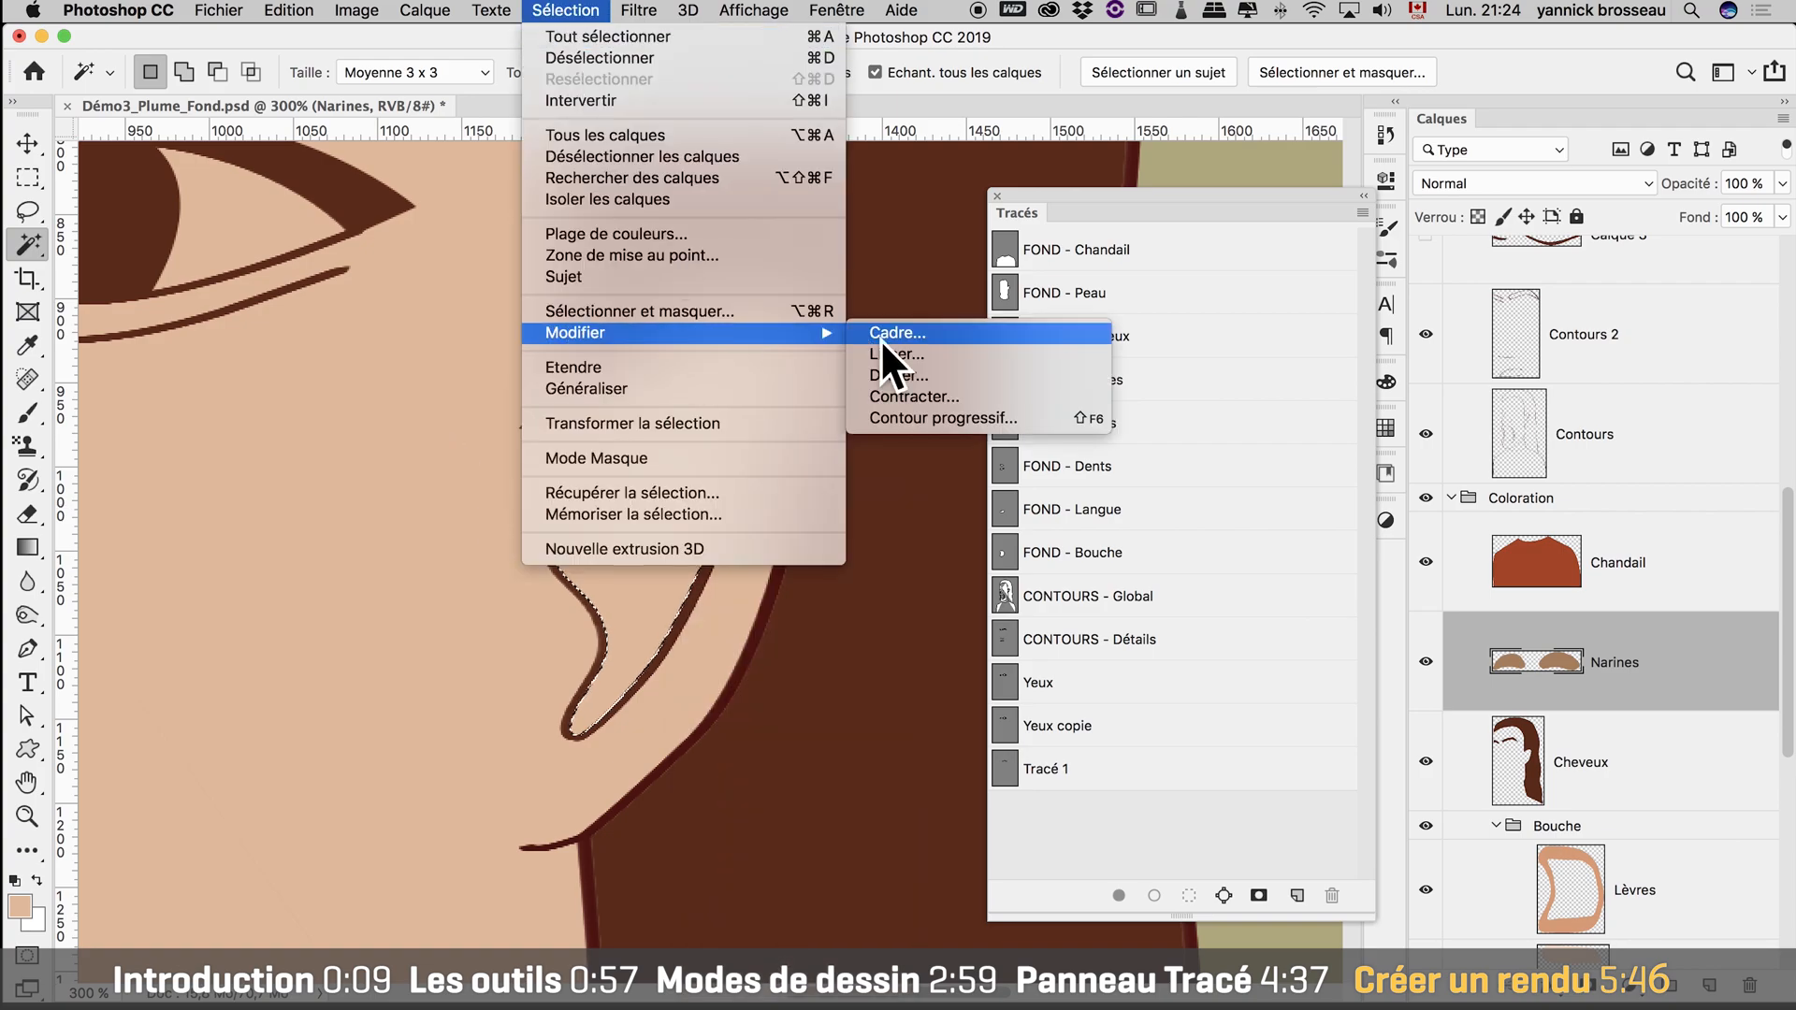
{"action": "left_click", "coordinate": [946, 368]}
{"action": "left_click", "coordinate": [1299, 569]}
Make a darker copy of the selected ear area from the Peau layer with Teinte/Saturation and name it Oreille.
{"action": "scroll", "coordinate": [1605, 723], "scroll_direction": "down", "scroll_amount": 10}
{"action": "left_click", "coordinate": [1605, 723]}
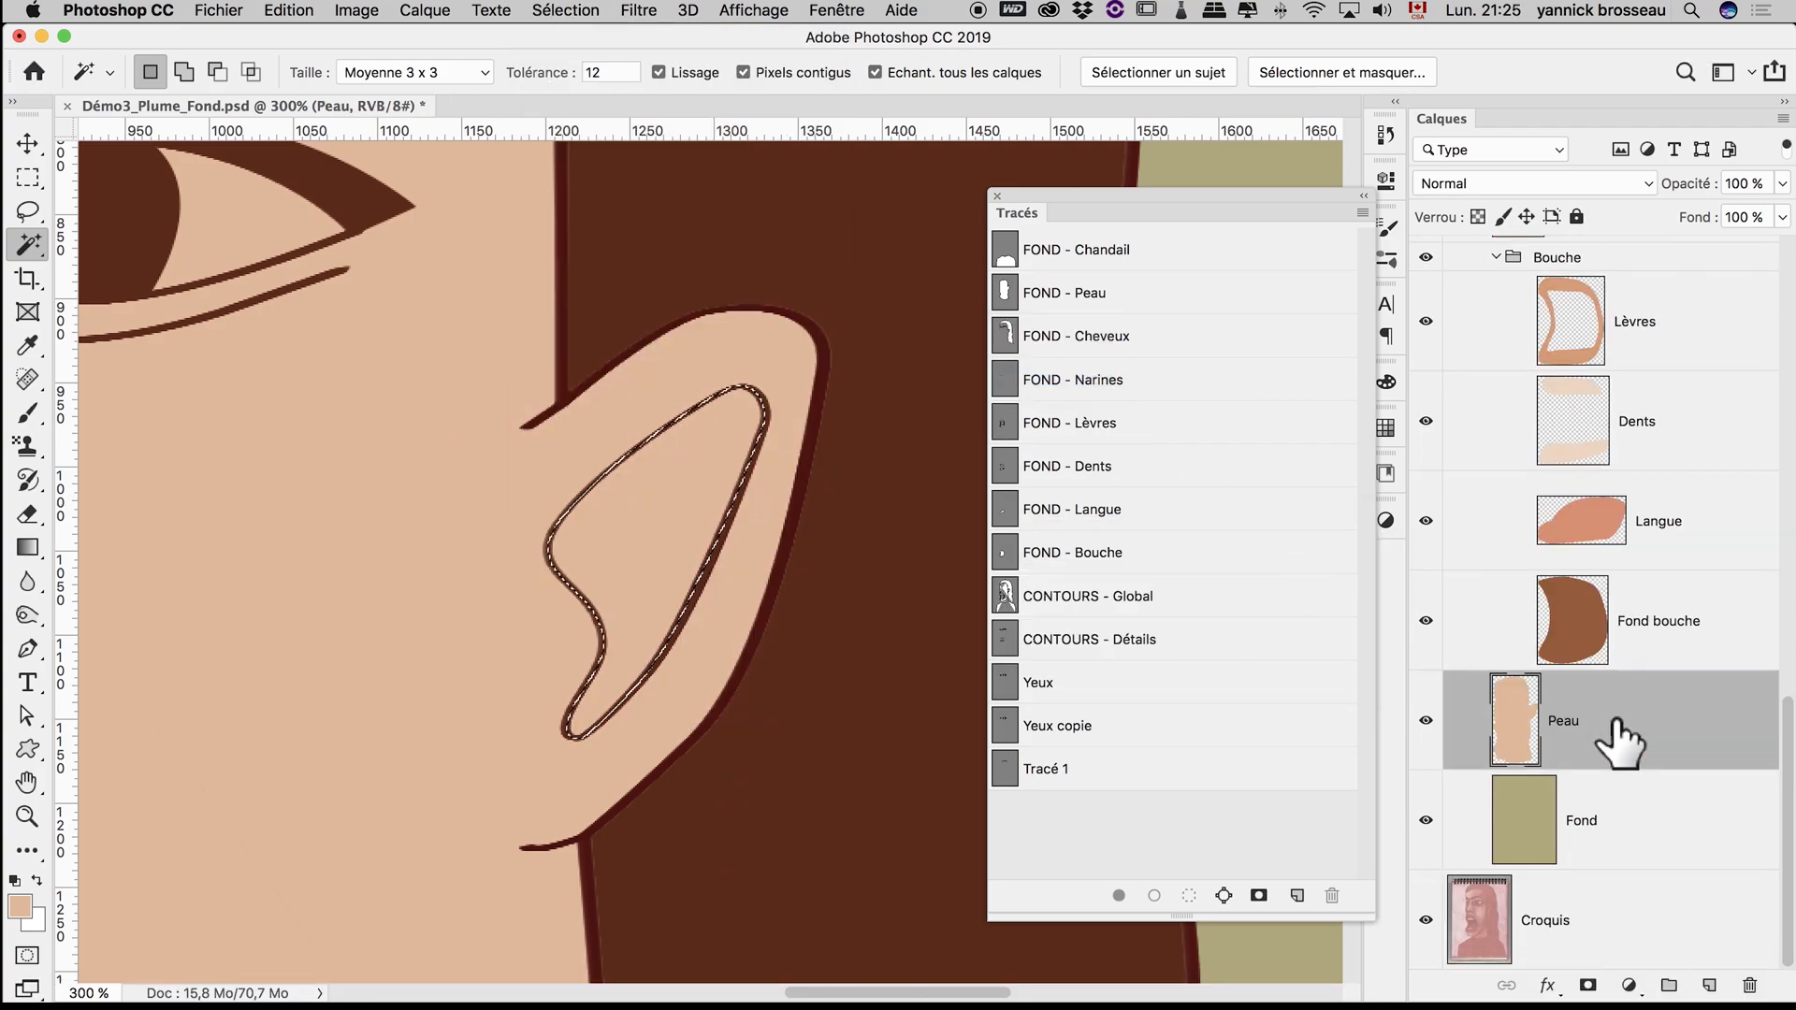
{"action": "key", "text": "super+j"}
{"action": "key", "text": "super+u"}
{"action": "left_click_drag", "start_coordinate": [1266, 737], "coordinate": [1246, 737]}
{"action": "left_click", "coordinate": [1548, 507]}
{"action": "double_click", "coordinate": [1584, 721]}
{"action": "type", "text": "Ori"}
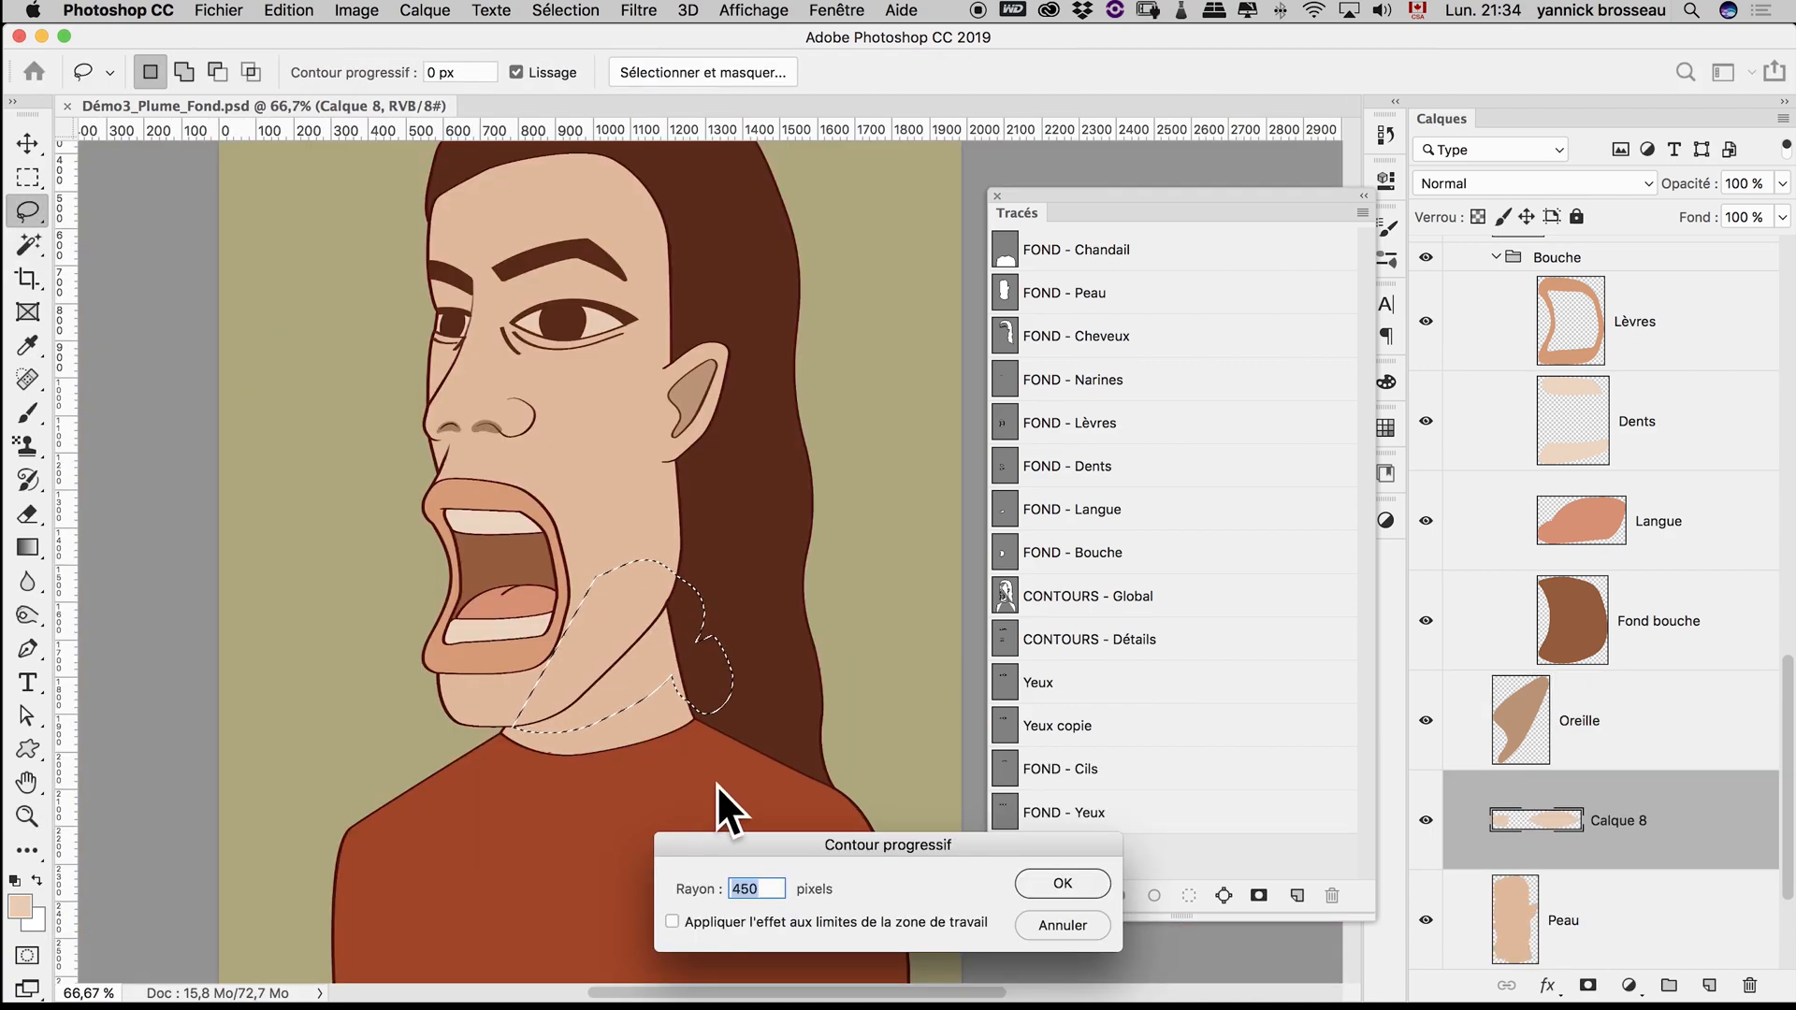
Feather the jaw and neck selection and use it to make a darkened copy of the Peau layer with Teinte/Saturation.
{"action": "key", "text": "Return"}
{"action": "left_click", "coordinate": [1595, 945]}
{"action": "key", "text": "super+j"}
{"action": "key", "text": "super+u"}
{"action": "left_click_drag", "start_coordinate": [1264, 737], "coordinate": [1277, 680]}
{"action": "left_click_drag", "start_coordinate": [1243, 736], "coordinate": [1246, 733]}
{"action": "key", "text": "Return"}
Draw a closed Pen path that follows the jawline and encloses the shadow covering the cheek.
{"action": "key", "text": "z"}
{"action": "left_click", "coordinate": [582, 717]}
{"action": "left_click", "coordinate": [582, 718]}
{"action": "key", "text": "p"}
{"action": "left_click", "coordinate": [371, 747]}
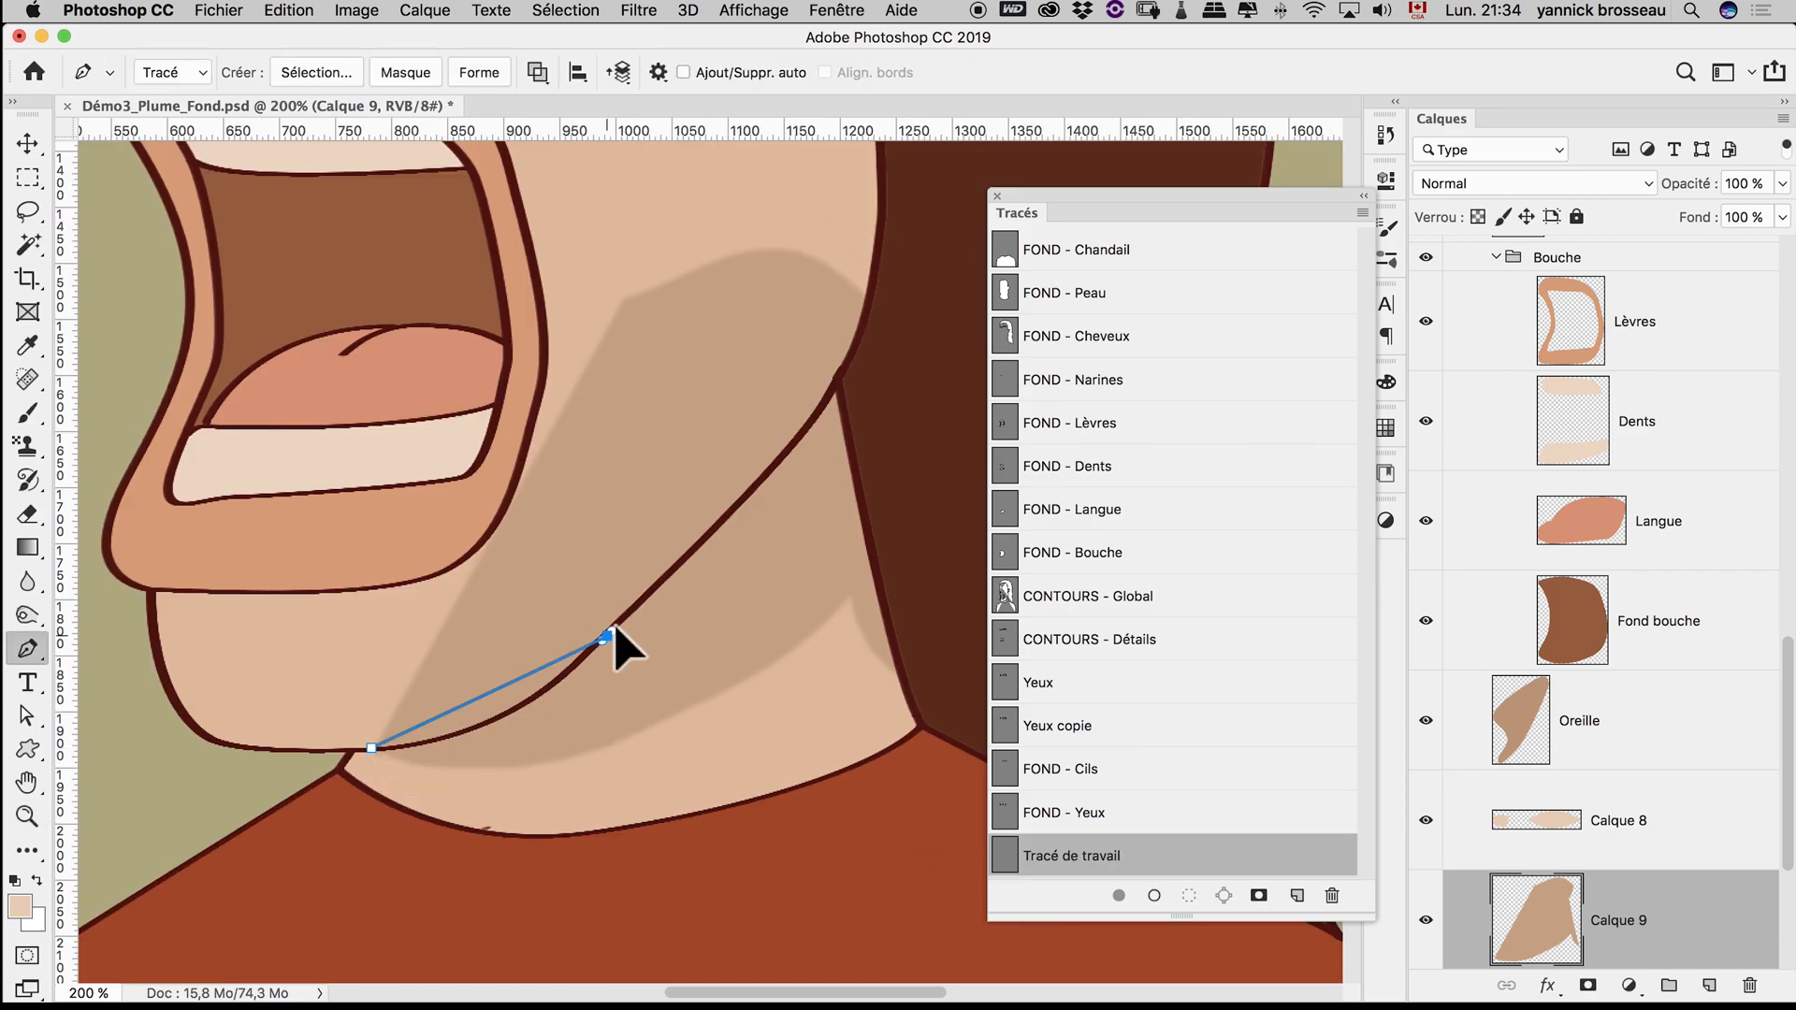
{"action": "left_click_drag", "start_coordinate": [607, 636], "coordinate": [735, 508]}
{"action": "left_click_drag", "start_coordinate": [857, 346], "coordinate": [875, 295]}
{"action": "left_click", "coordinate": [873, 272]}
{"action": "left_click", "coordinate": [371, 748]}
{"action": "left_click_drag", "start_coordinate": [715, 228], "coordinate": [734, 205]}
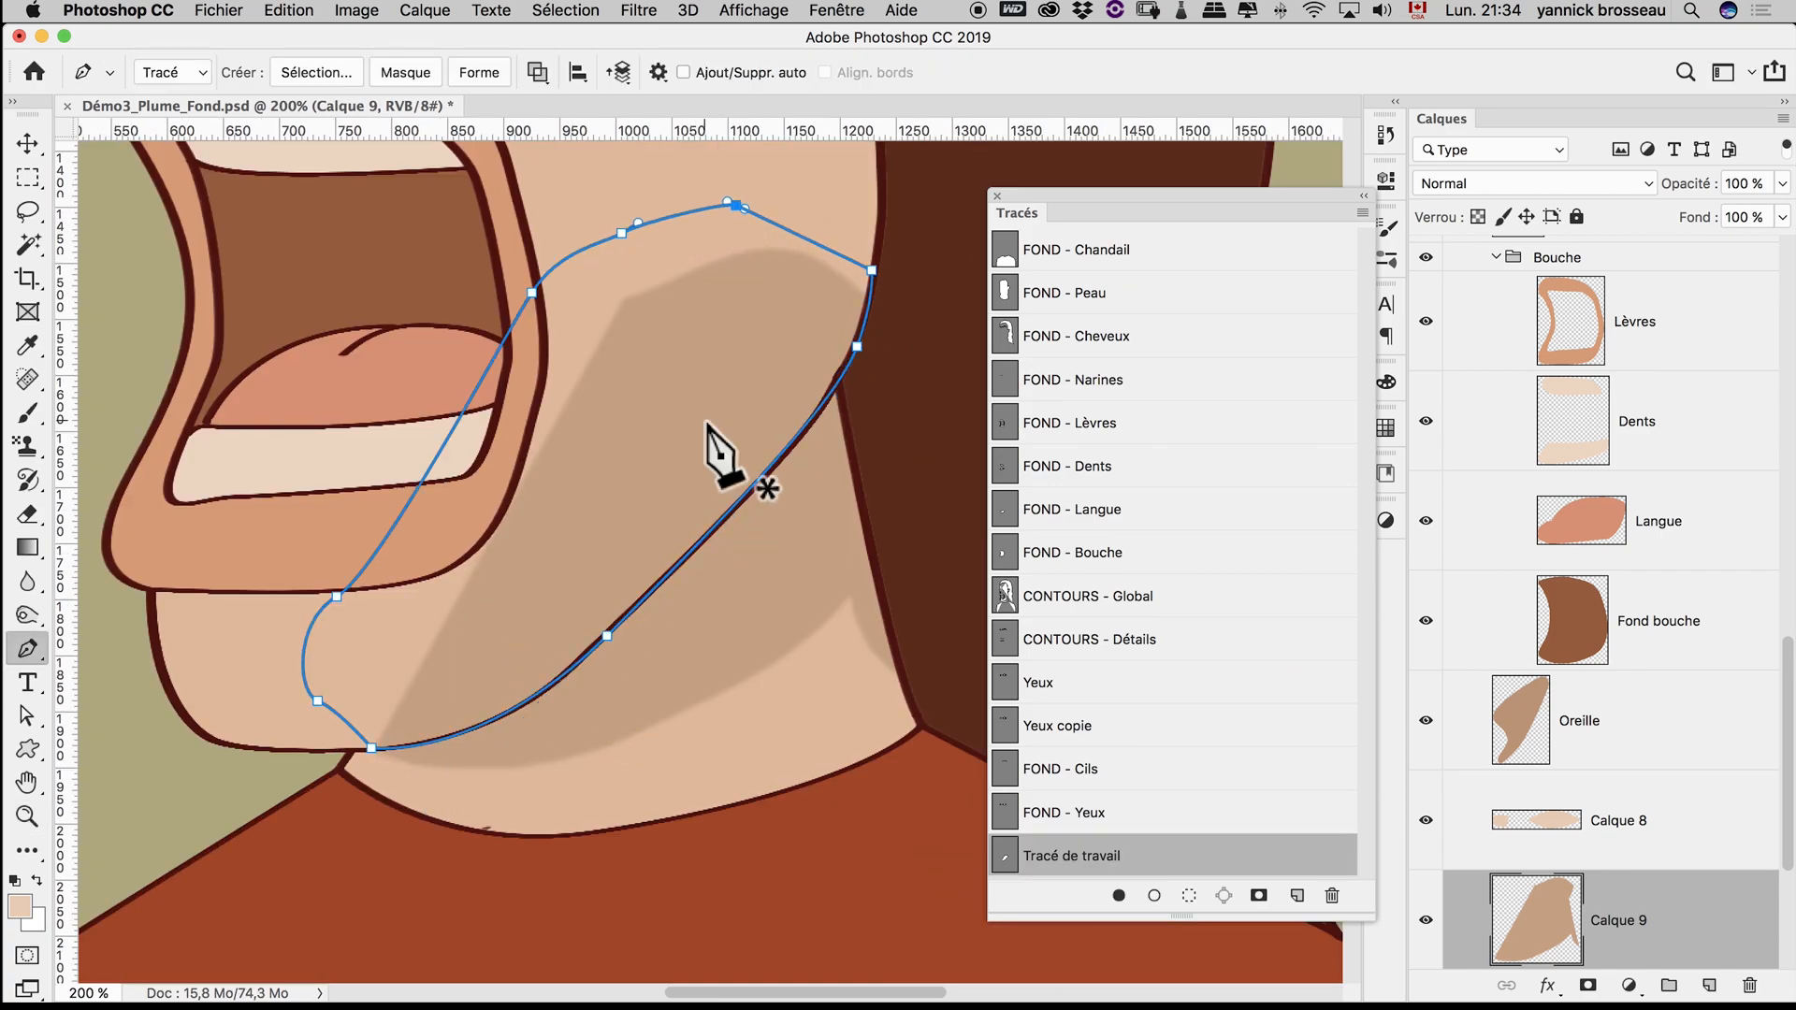
Convert the jaw path to a selection and erase the shadow inside it from the neck shadow layer.
{"action": "right_click", "coordinate": [705, 416]}
{"action": "left_click", "coordinate": [754, 480]}
{"action": "key", "text": "Return"}
{"action": "key", "text": "BackSpace"}
Select the far side of the face around the far eye with the Lasso, following the nose-bridge contour up to the eyebrow.
{"action": "left_click", "coordinate": [737, 530], "text": "alt"}
{"action": "left_click", "coordinate": [737, 529], "text": "alt"}
{"action": "left_click", "coordinate": [737, 530], "text": "alt"}
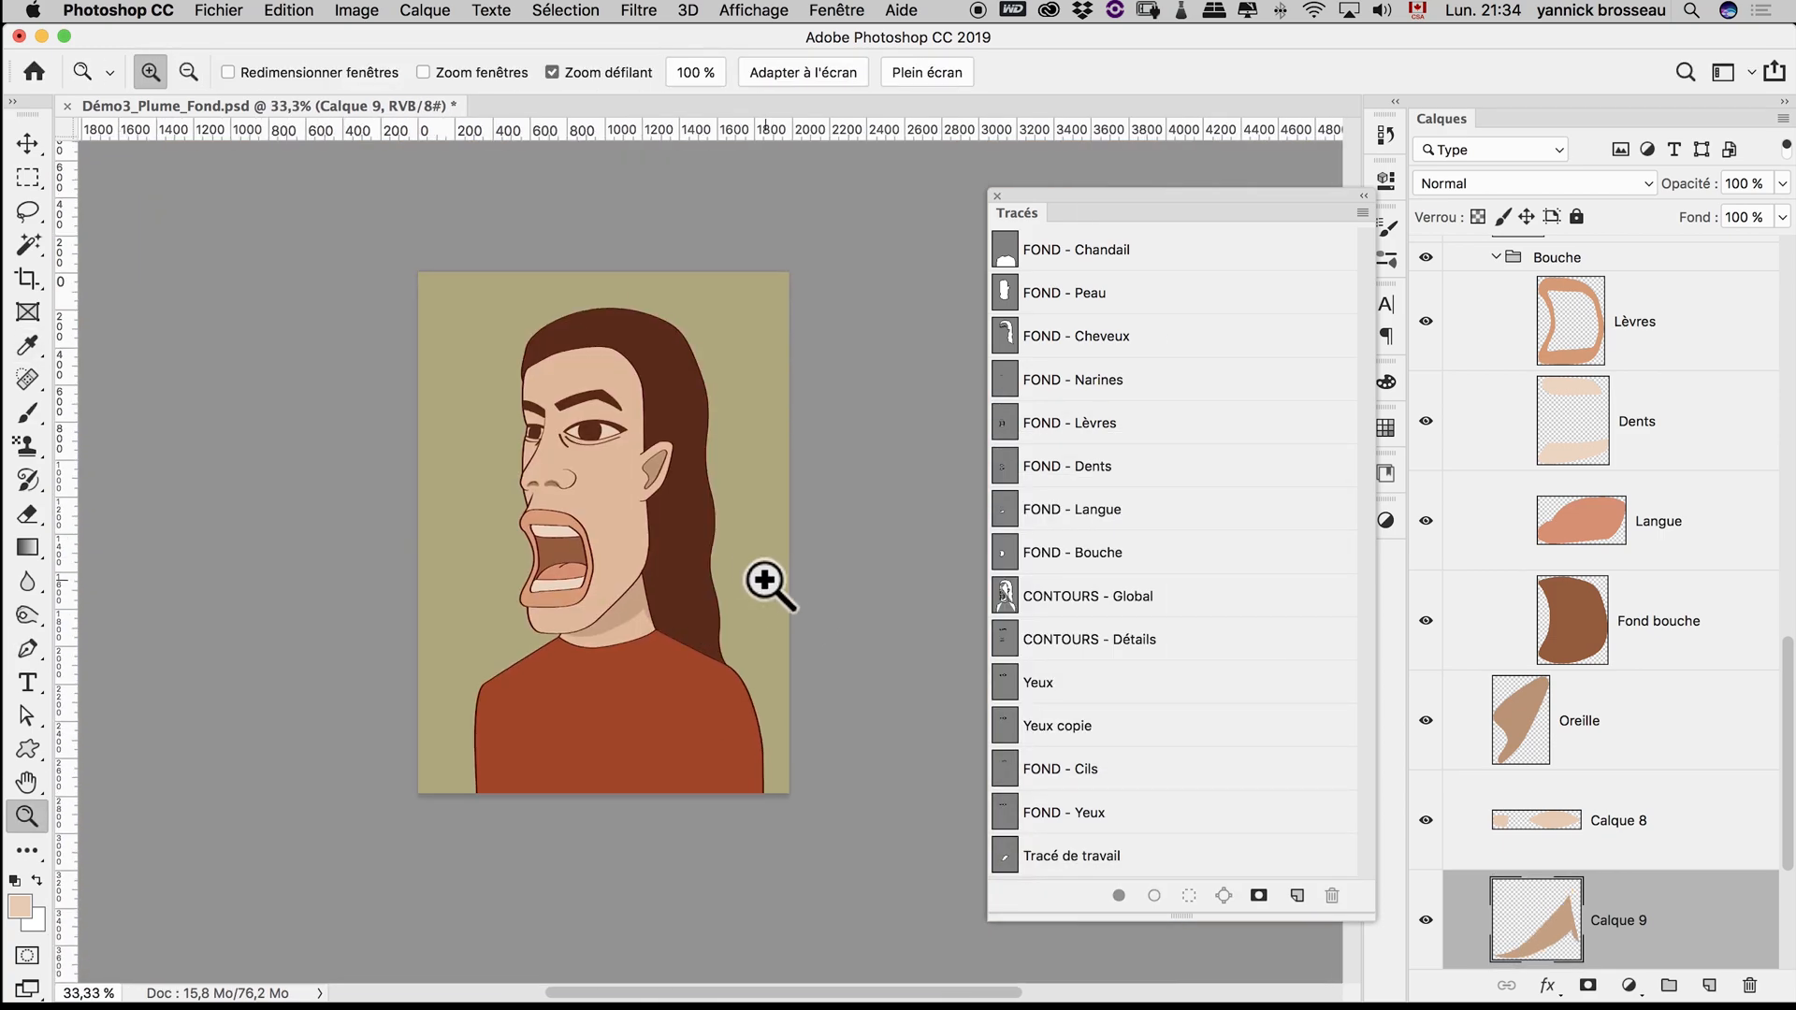
{"action": "left_click", "coordinate": [564, 438]}
{"action": "left_click", "coordinate": [573, 313]}
{"action": "key", "text": "l"}
{"action": "mouse_move", "coordinate": [483, 495]}
{"action": "left_mouse_down"}
{"action": "mouse_move", "coordinate": [514, 450]}
{"action": "mouse_move", "coordinate": [555, 323]}
{"action": "mouse_move", "coordinate": [483, 496]}
{"action": "left_mouse_up"}
{"action": "scroll", "coordinate": [550, 389], "scroll_direction": "up", "scroll_amount": 3}
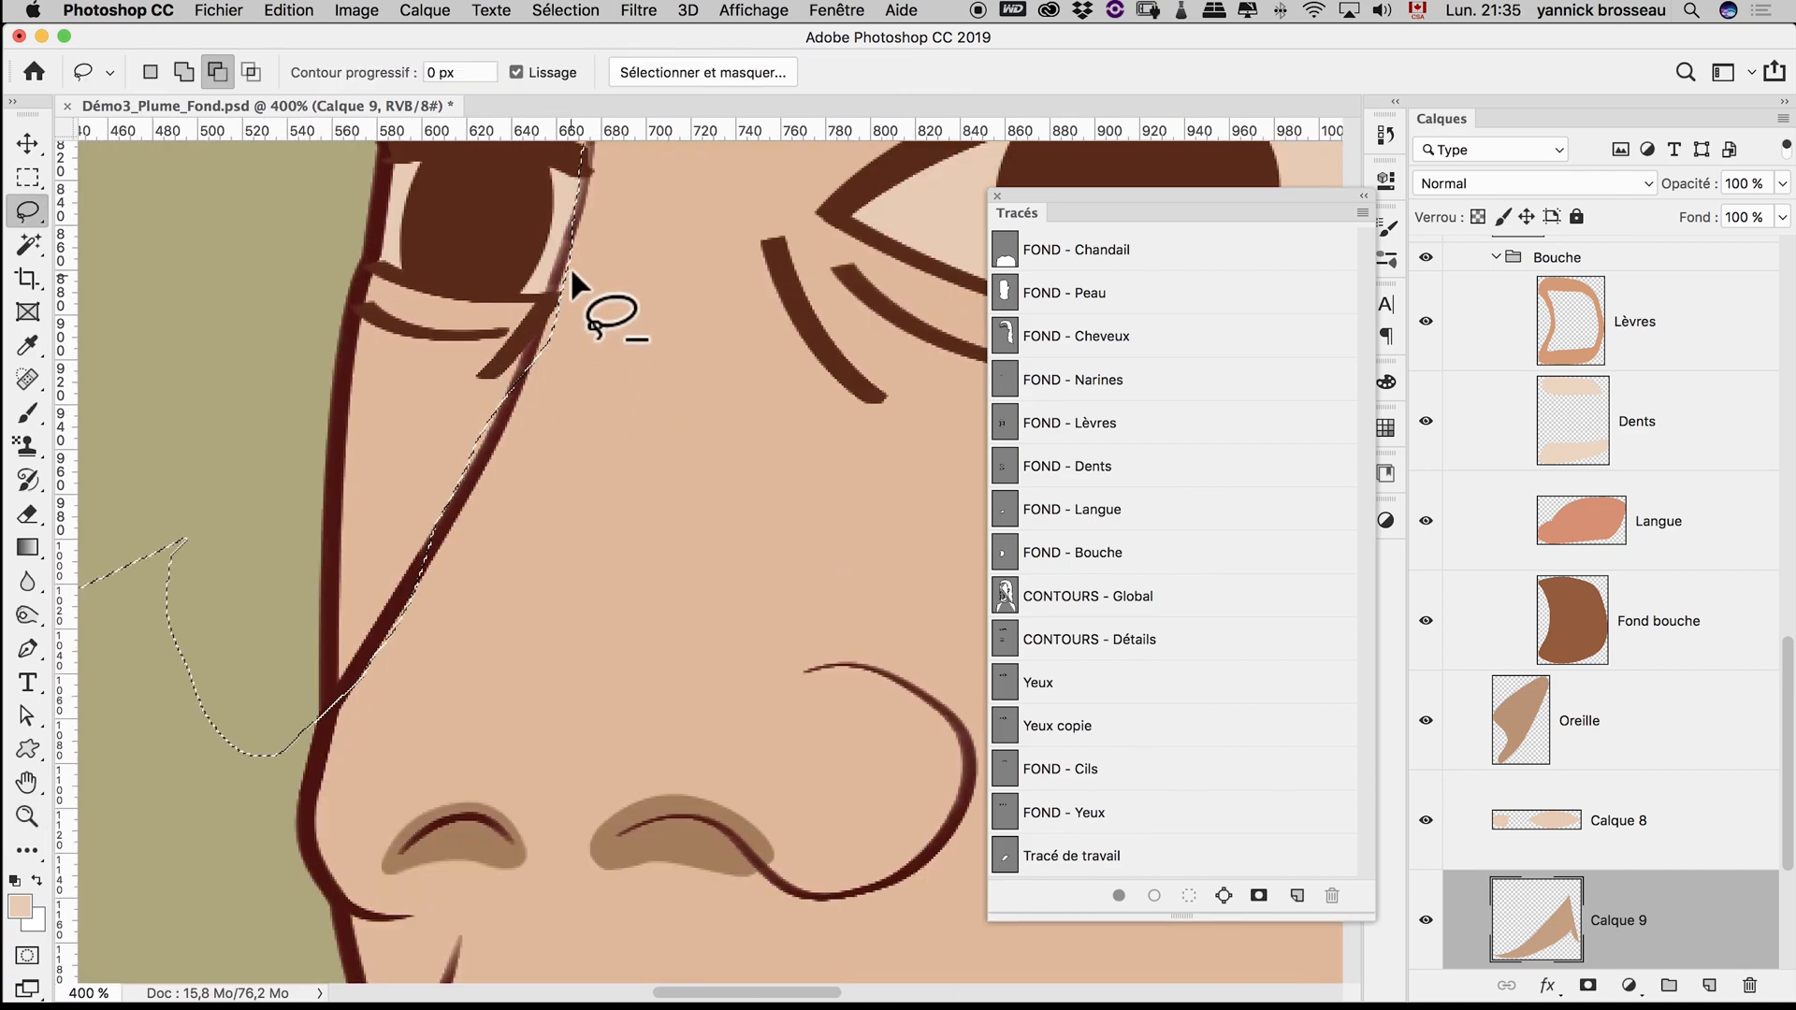
{"action": "mouse_move", "coordinate": [572, 277]}
{"action": "left_mouse_down"}
{"action": "mouse_move", "coordinate": [609, 280]}
{"action": "mouse_move", "coordinate": [586, 281]}
{"action": "mouse_move", "coordinate": [402, 603]}
{"action": "mouse_move", "coordinate": [412, 589]}
{"action": "left_mouse_up"}
{"action": "scroll", "coordinate": [412, 609], "scroll_direction": "up", "scroll_amount": 5}
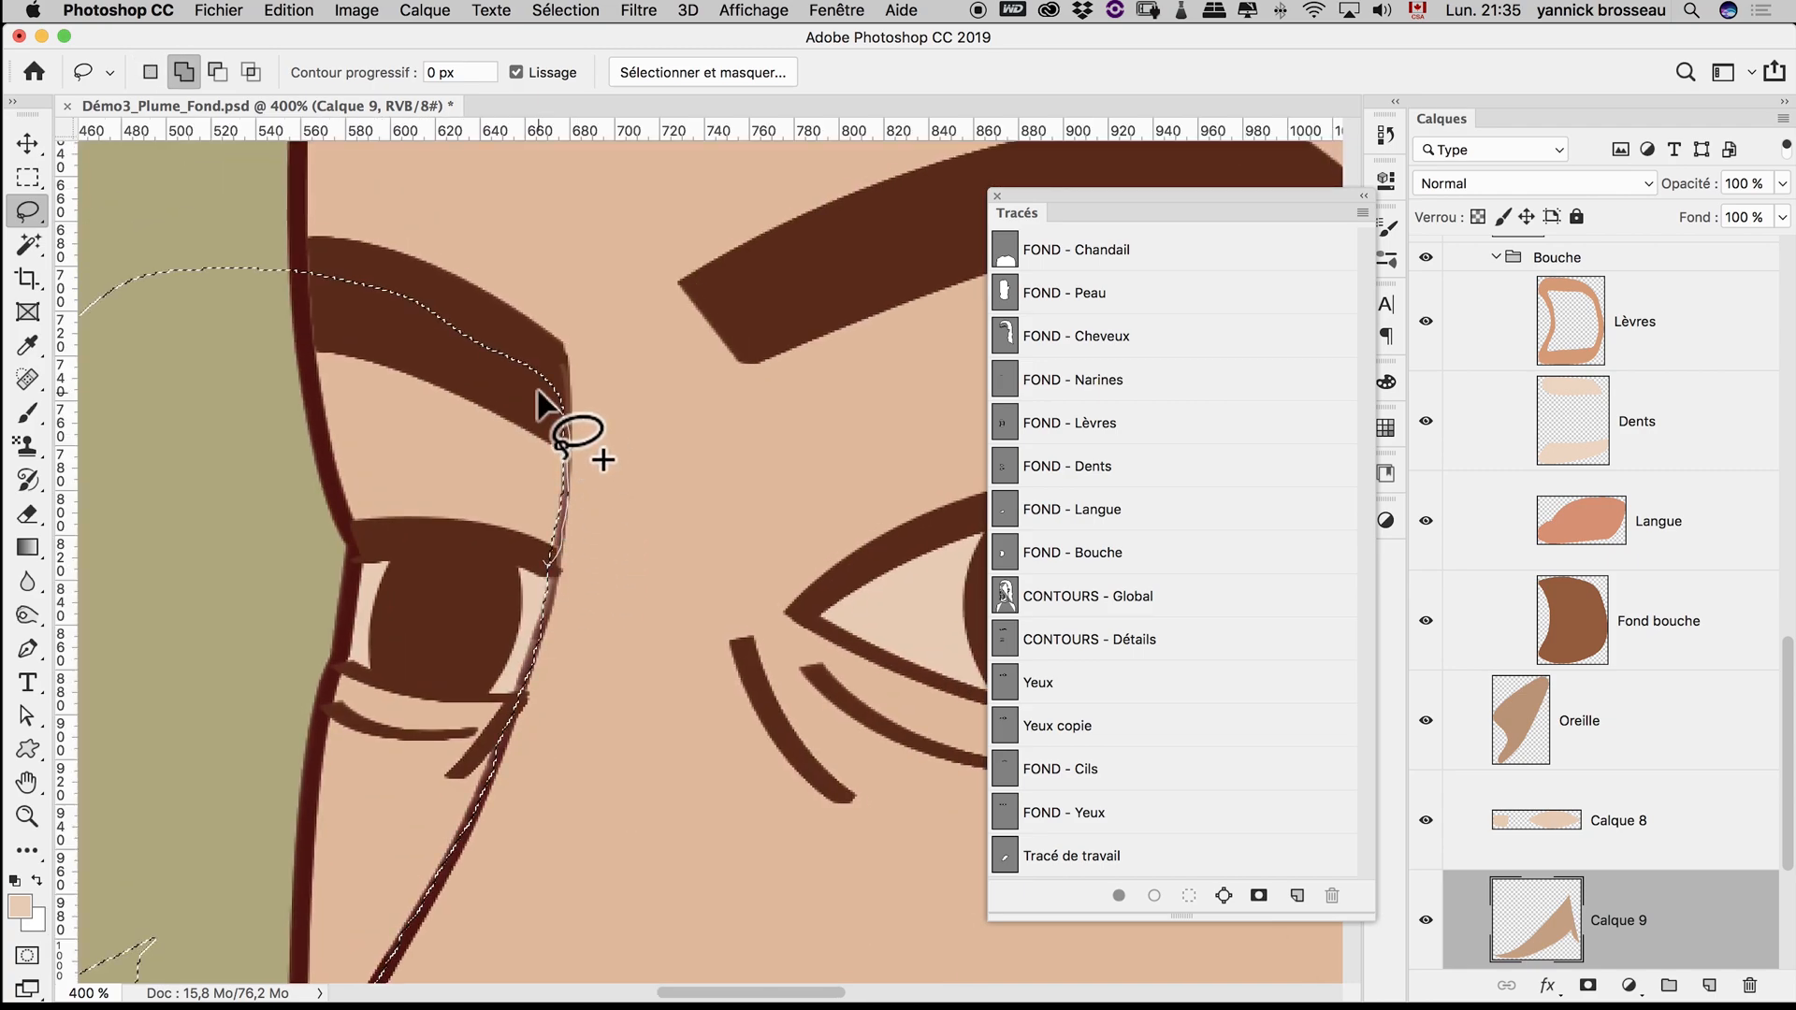
{"action": "mouse_move", "coordinate": [538, 390]}
{"action": "left_mouse_down"}
{"action": "mouse_move", "coordinate": [331, 288]}
{"action": "mouse_move", "coordinate": [280, 449]}
{"action": "left_mouse_up"}
Copy the selected far side of the face from the Peau layer to a new layer and adjust its tone with Teinte/Saturation.
{"action": "left_click", "coordinate": [581, 540], "text": "alt+super"}
{"action": "left_click", "coordinate": [581, 541], "text": "alt+super"}
{"action": "left_click", "coordinate": [580, 540], "text": "alt+super"}
{"action": "left_click_drag", "start_coordinate": [1786, 787], "coordinate": [1782, 840]}
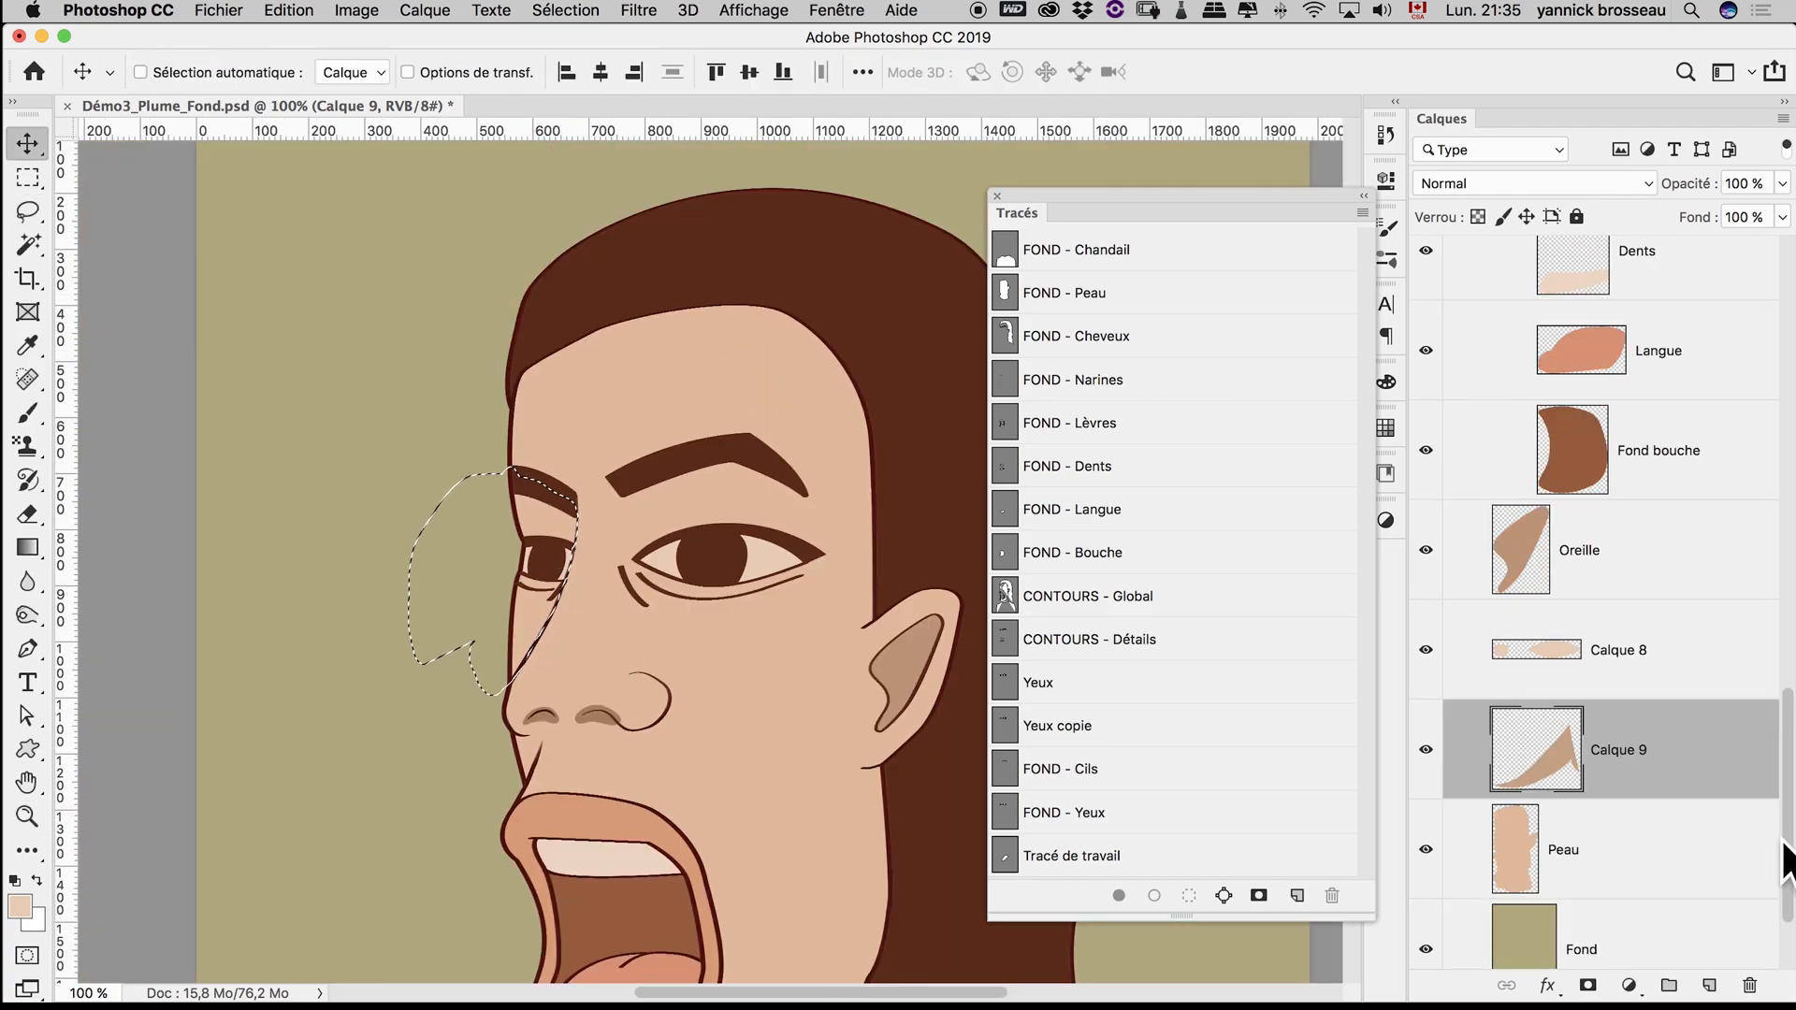
{"action": "left_click", "coordinate": [1623, 832]}
{"action": "key", "text": "super+j"}
{"action": "key", "text": "super+u"}
{"action": "left_click_drag", "start_coordinate": [1265, 737], "coordinate": [1257, 727]}
{"action": "key", "text": "Return"}
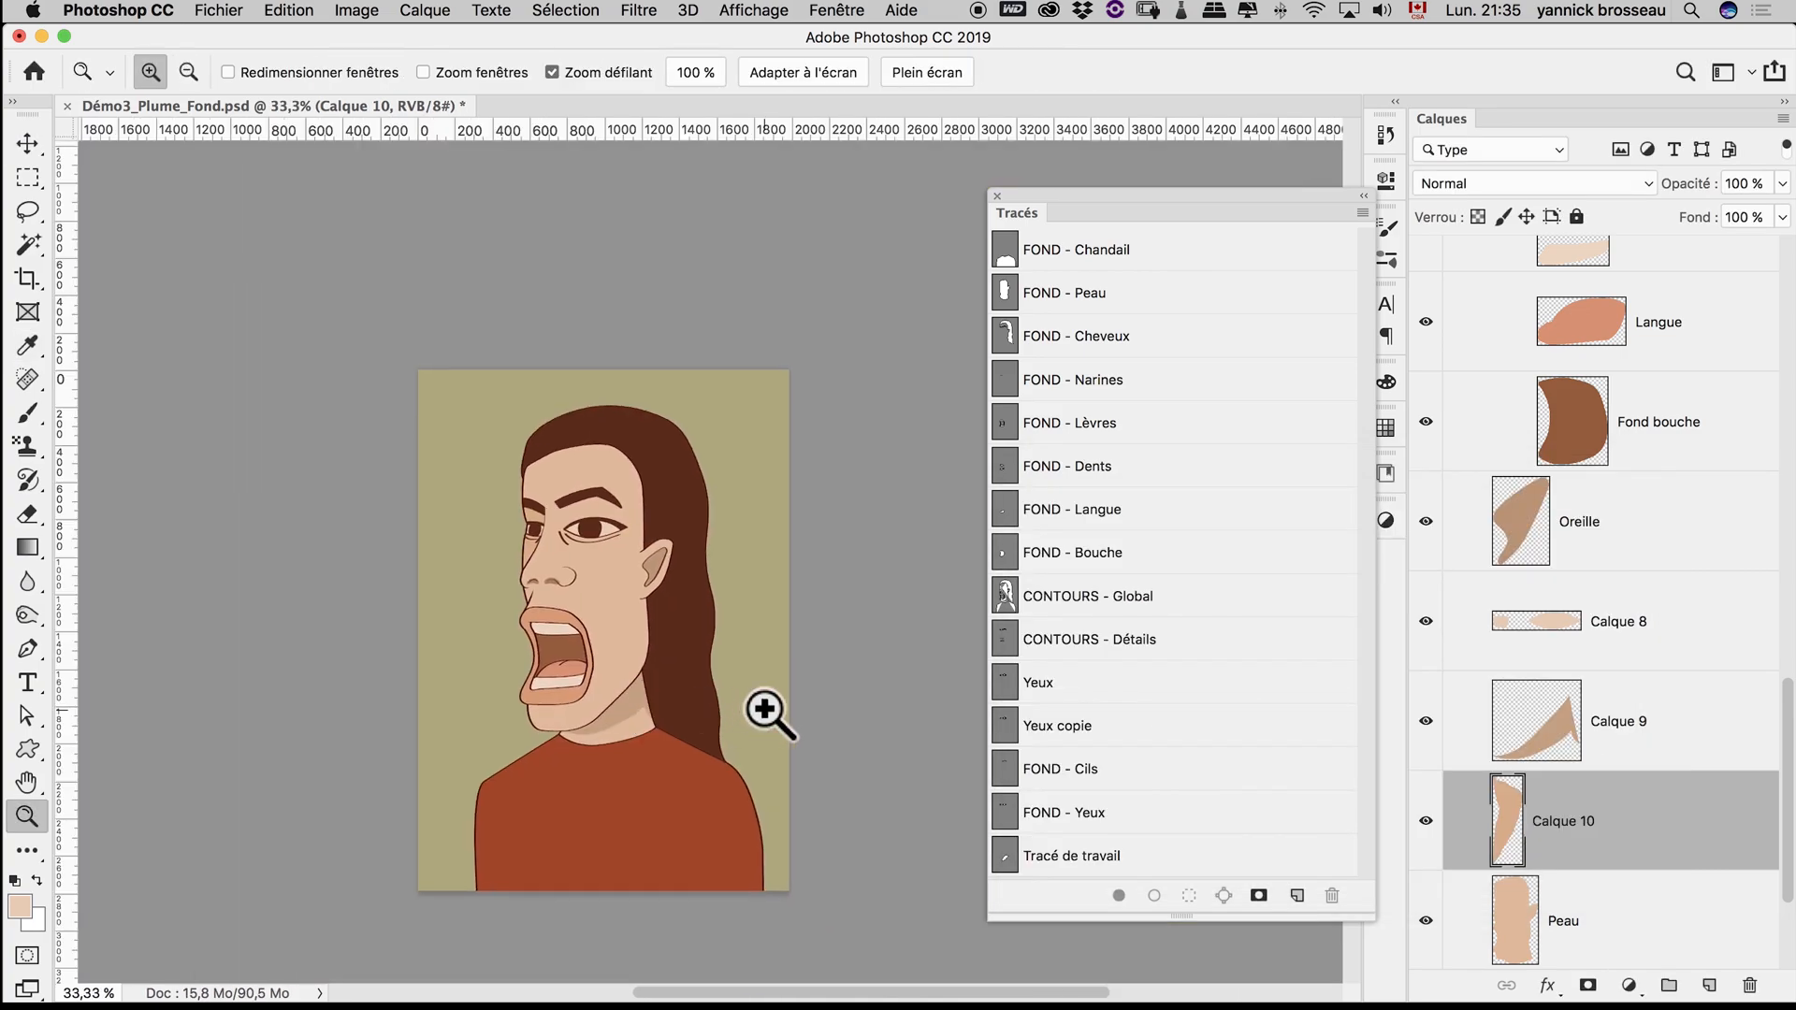
{"action": "key", "text": "super+u"}
{"action": "left_click_drag", "start_coordinate": [1249, 738], "coordinate": [1279, 741]}
{"action": "key", "text": "Return"}
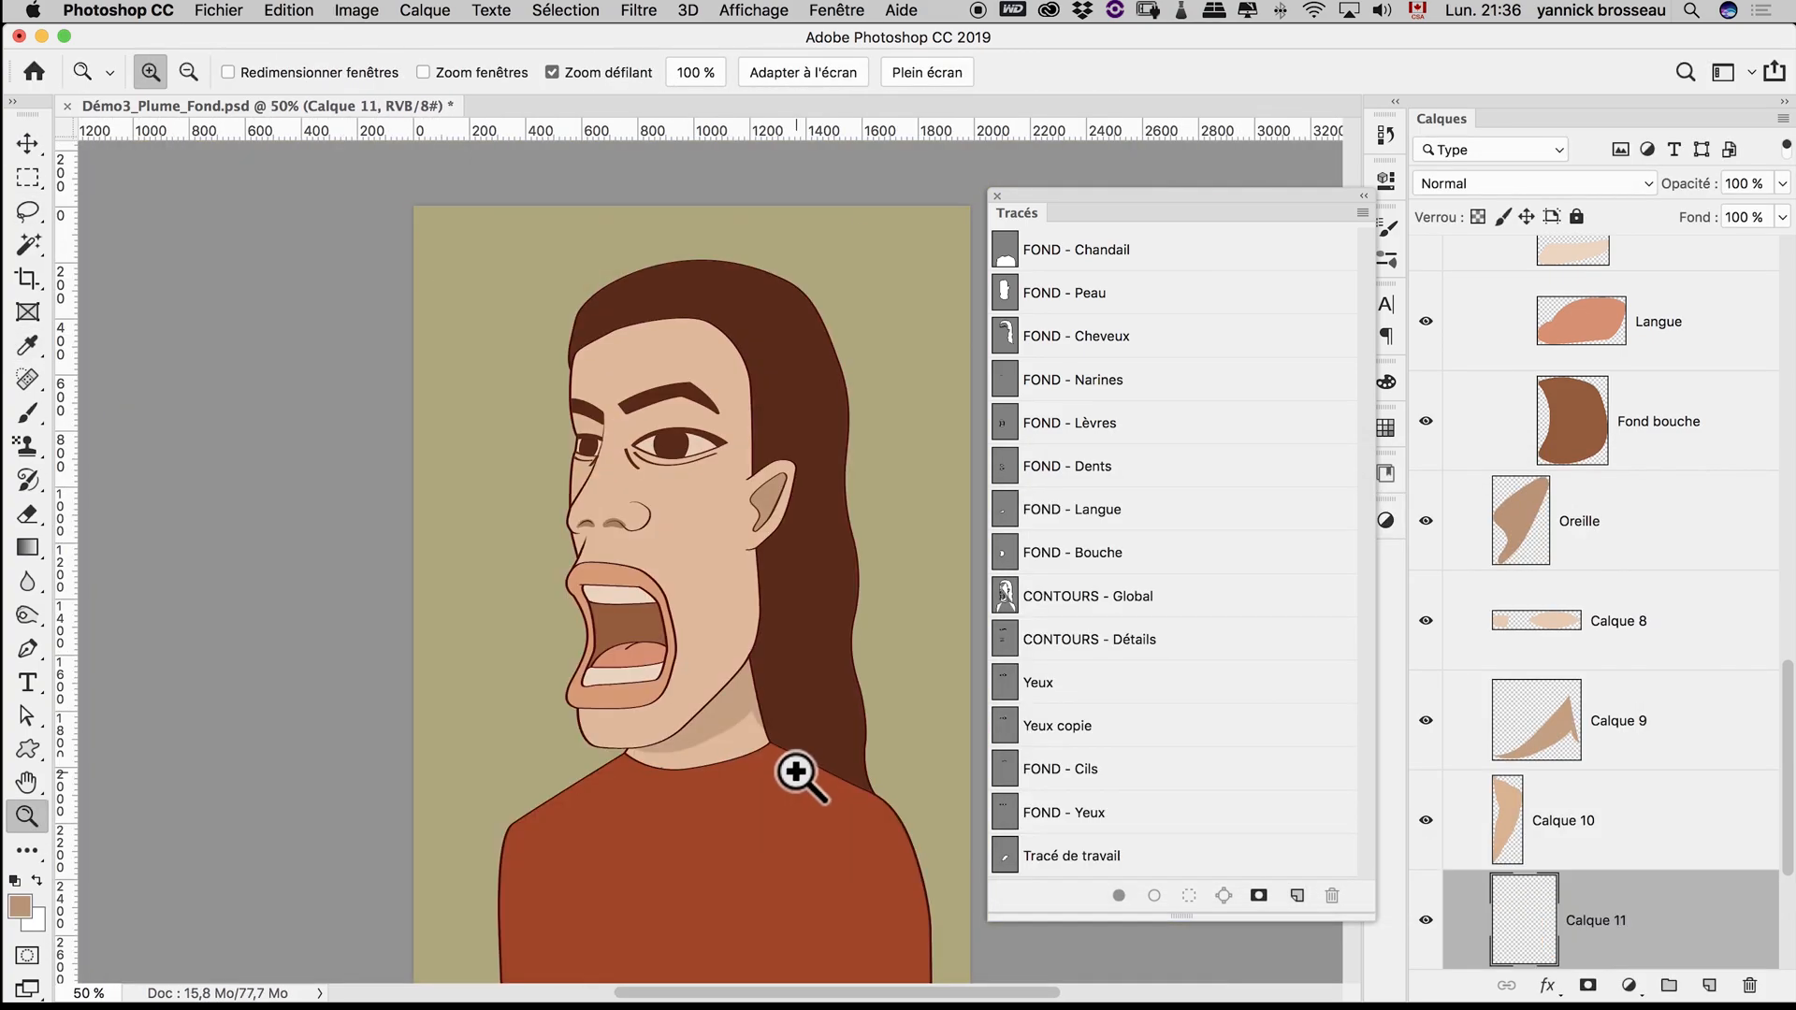
Draw a closed Pen path along the crease beside the near eye's inner corner to mark the part for trimming.
{"action": "left_click", "coordinate": [633, 473]}
{"action": "left_click", "coordinate": [570, 603]}
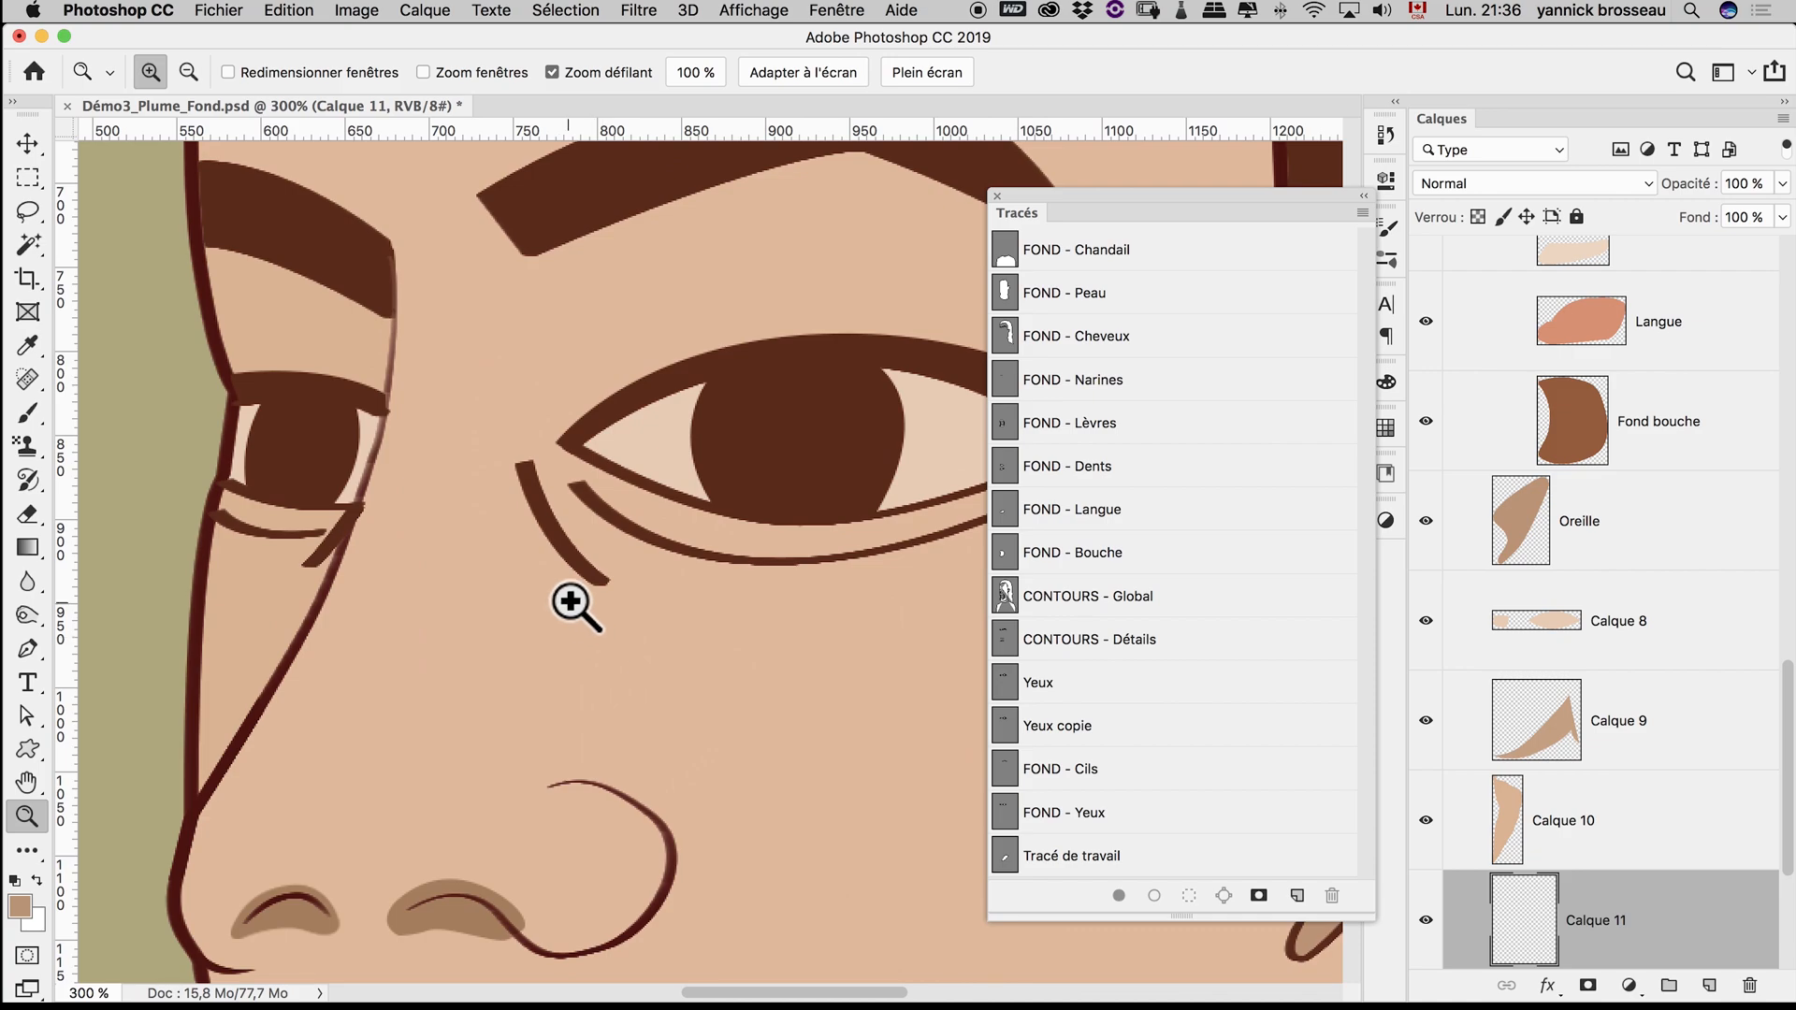
{"action": "key", "text": "p"}
{"action": "left_click", "coordinate": [508, 450]}
{"action": "left_click_drag", "start_coordinate": [610, 580], "coordinate": [657, 590]}
{"action": "left_click", "coordinate": [508, 450]}
Convert the crease path to a selection, erase the part inside it on the eye-crease layer and deselect.
{"action": "right_click", "coordinate": [501, 512]}
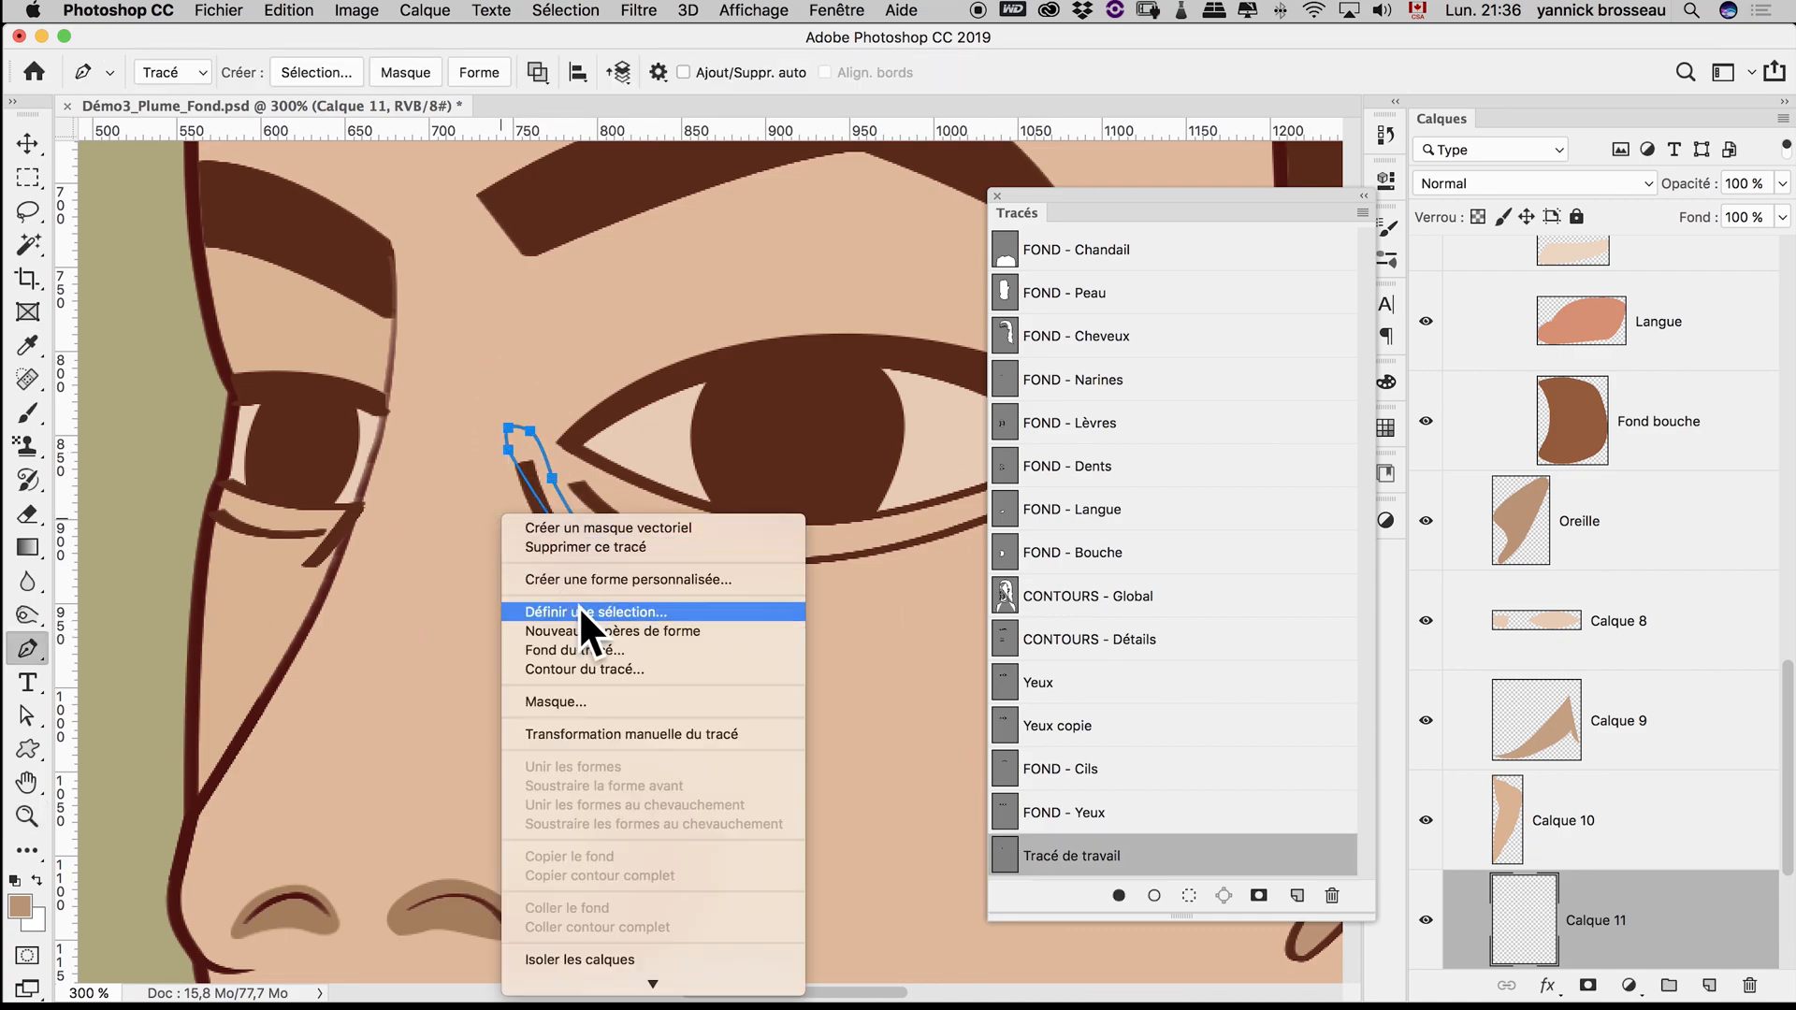
{"action": "left_click", "coordinate": [580, 611]}
{"action": "key", "text": "Return"}
{"action": "key", "text": "v"}
{"action": "left_click", "coordinate": [570, 560], "text": "super"}
{"action": "key", "text": "Delete"}
{"action": "key", "text": "super+d"}
Draw a Pen path around the bag under the near eye, following the inner crease and the lower-lid line.
{"action": "left_click", "coordinate": [28, 816]}
{"action": "left_click", "coordinate": [185, 694], "text": "alt"}
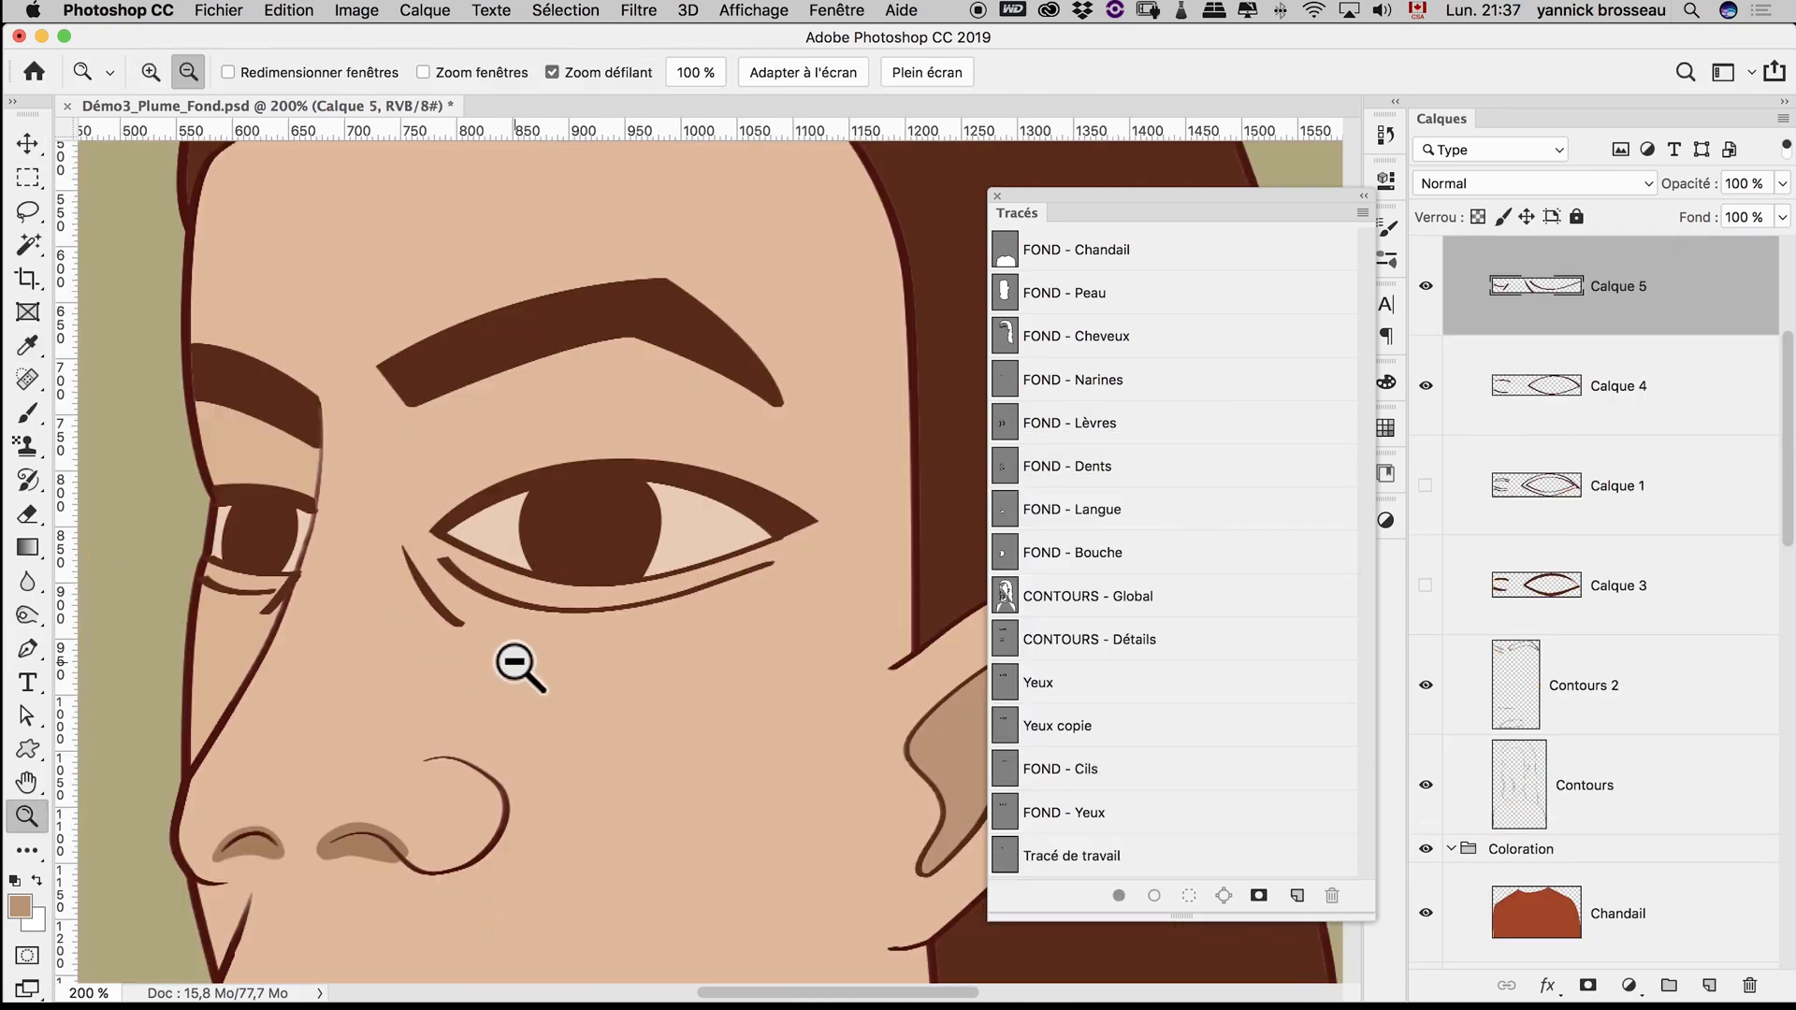
{"action": "left_click", "coordinate": [513, 661], "text": "alt"}
{"action": "left_click", "coordinate": [560, 713], "text": "alt"}
{"action": "left_click", "coordinate": [567, 671]}
{"action": "left_click", "coordinate": [566, 670]}
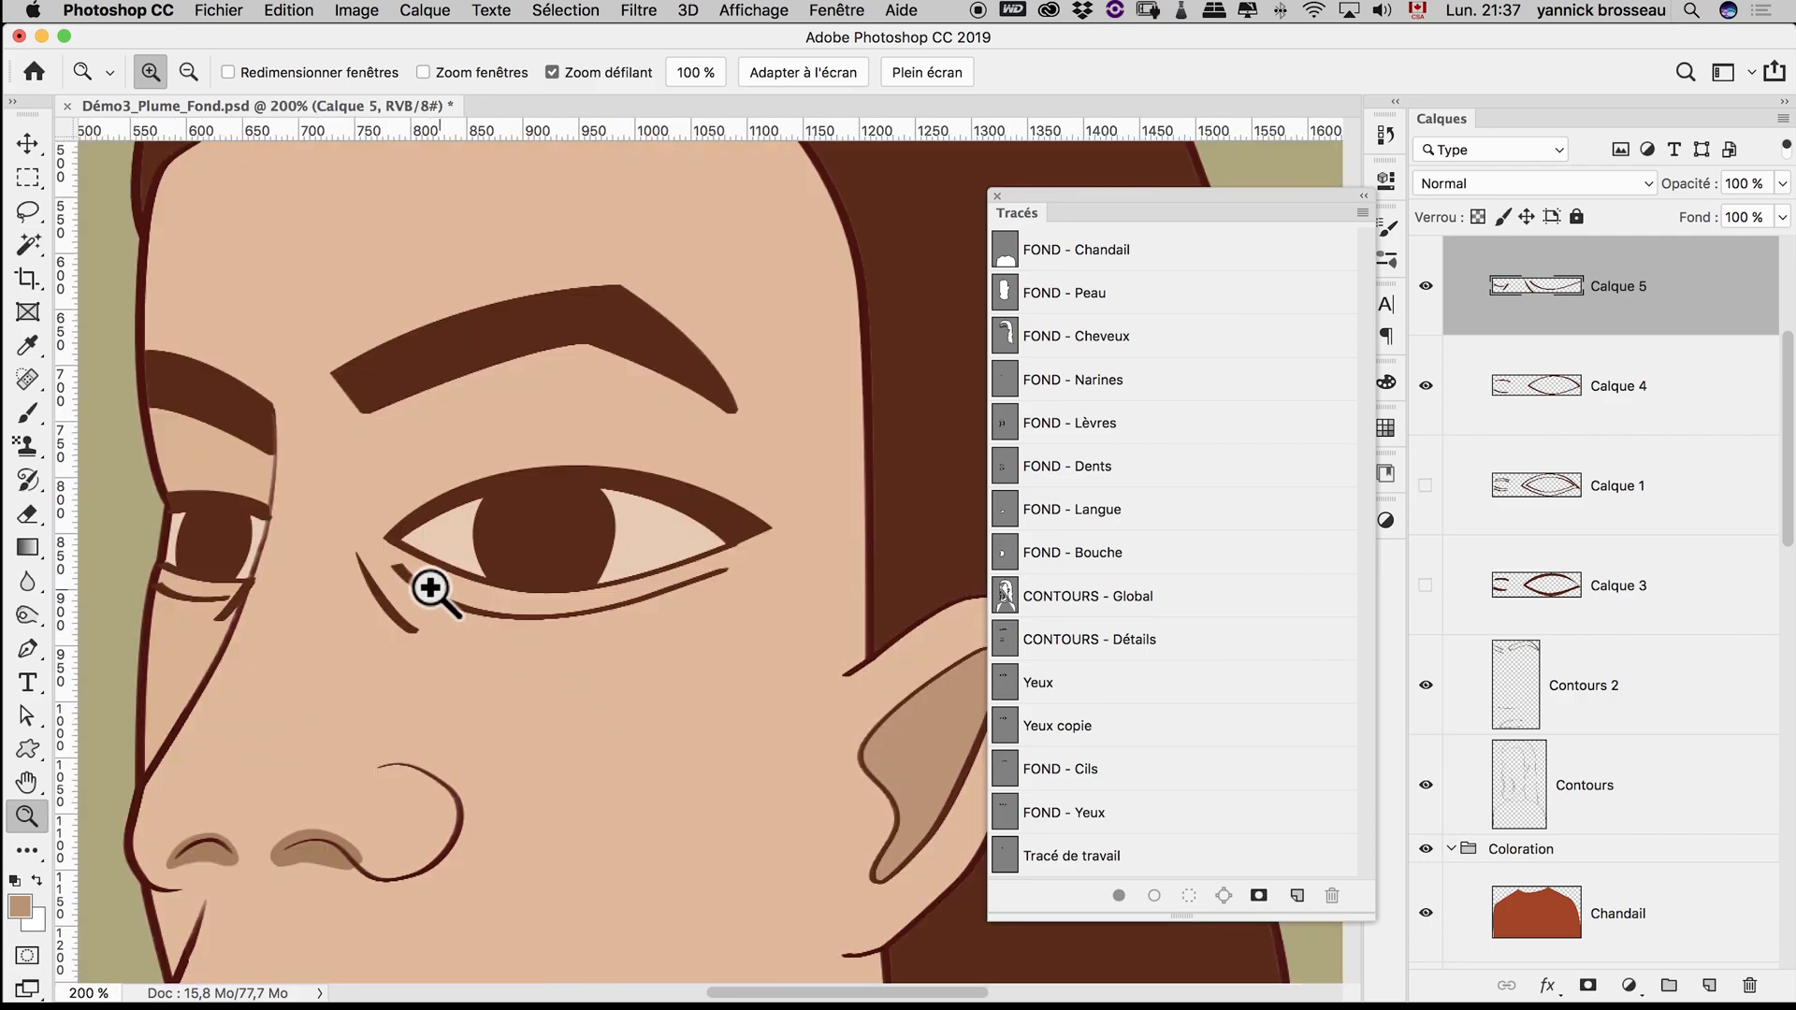
{"action": "key", "text": "l"}
{"action": "key", "text": "p"}
{"action": "mouse_move", "coordinate": [433, 640]}
{"action": "left_mouse_down"}
{"action": "mouse_move", "coordinate": [505, 675]}
{"action": "mouse_move", "coordinate": [567, 629]}
{"action": "left_mouse_up"}
{"action": "key", "text": "super+z"}
{"action": "left_click", "coordinate": [357, 551]}
{"action": "left_click", "coordinate": [452, 650], "text": "alt"}
{"action": "left_click", "coordinate": [400, 568]}
{"action": "left_click_drag", "start_coordinate": [694, 591], "coordinate": [743, 568]}
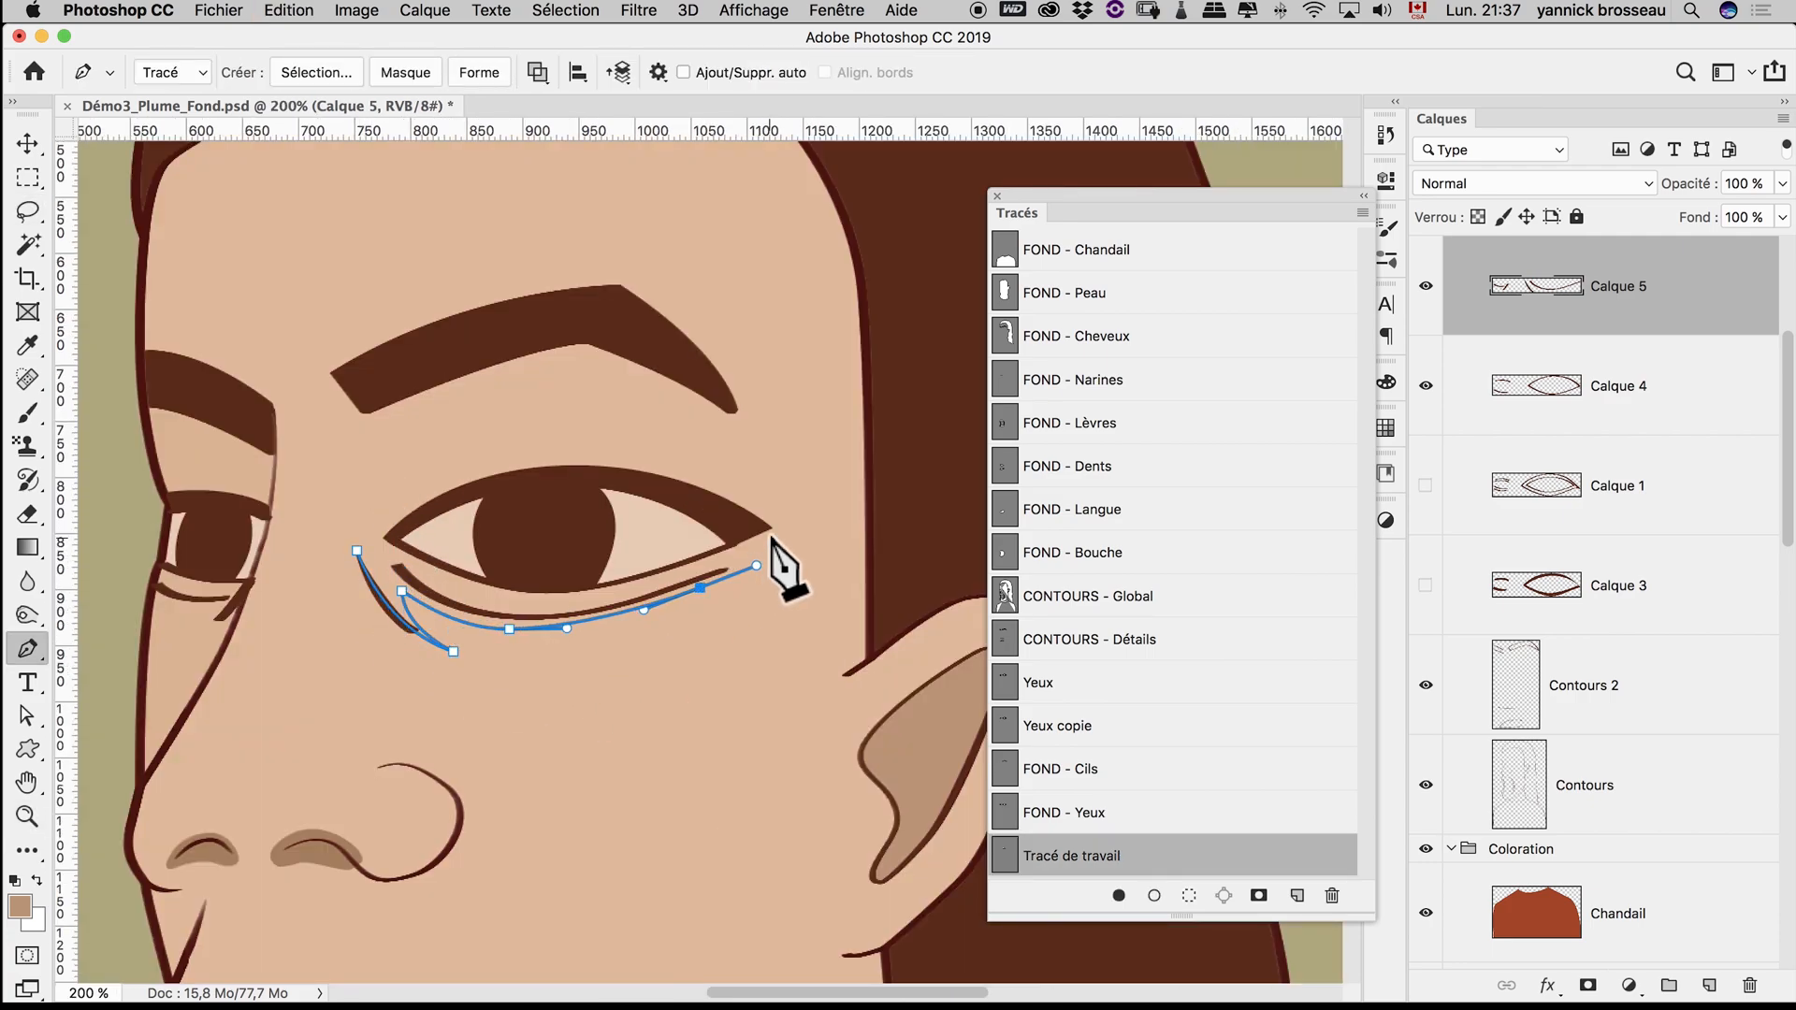
{"action": "left_click", "coordinate": [728, 570]}
Turn the under-eye path into a selection for a skin-shadow layer, with Teinte/Saturation at Saturation +25 and Luminosité -14.
{"action": "right_click", "coordinate": [402, 626]}
{"action": "left_click", "coordinate": [522, 726]}
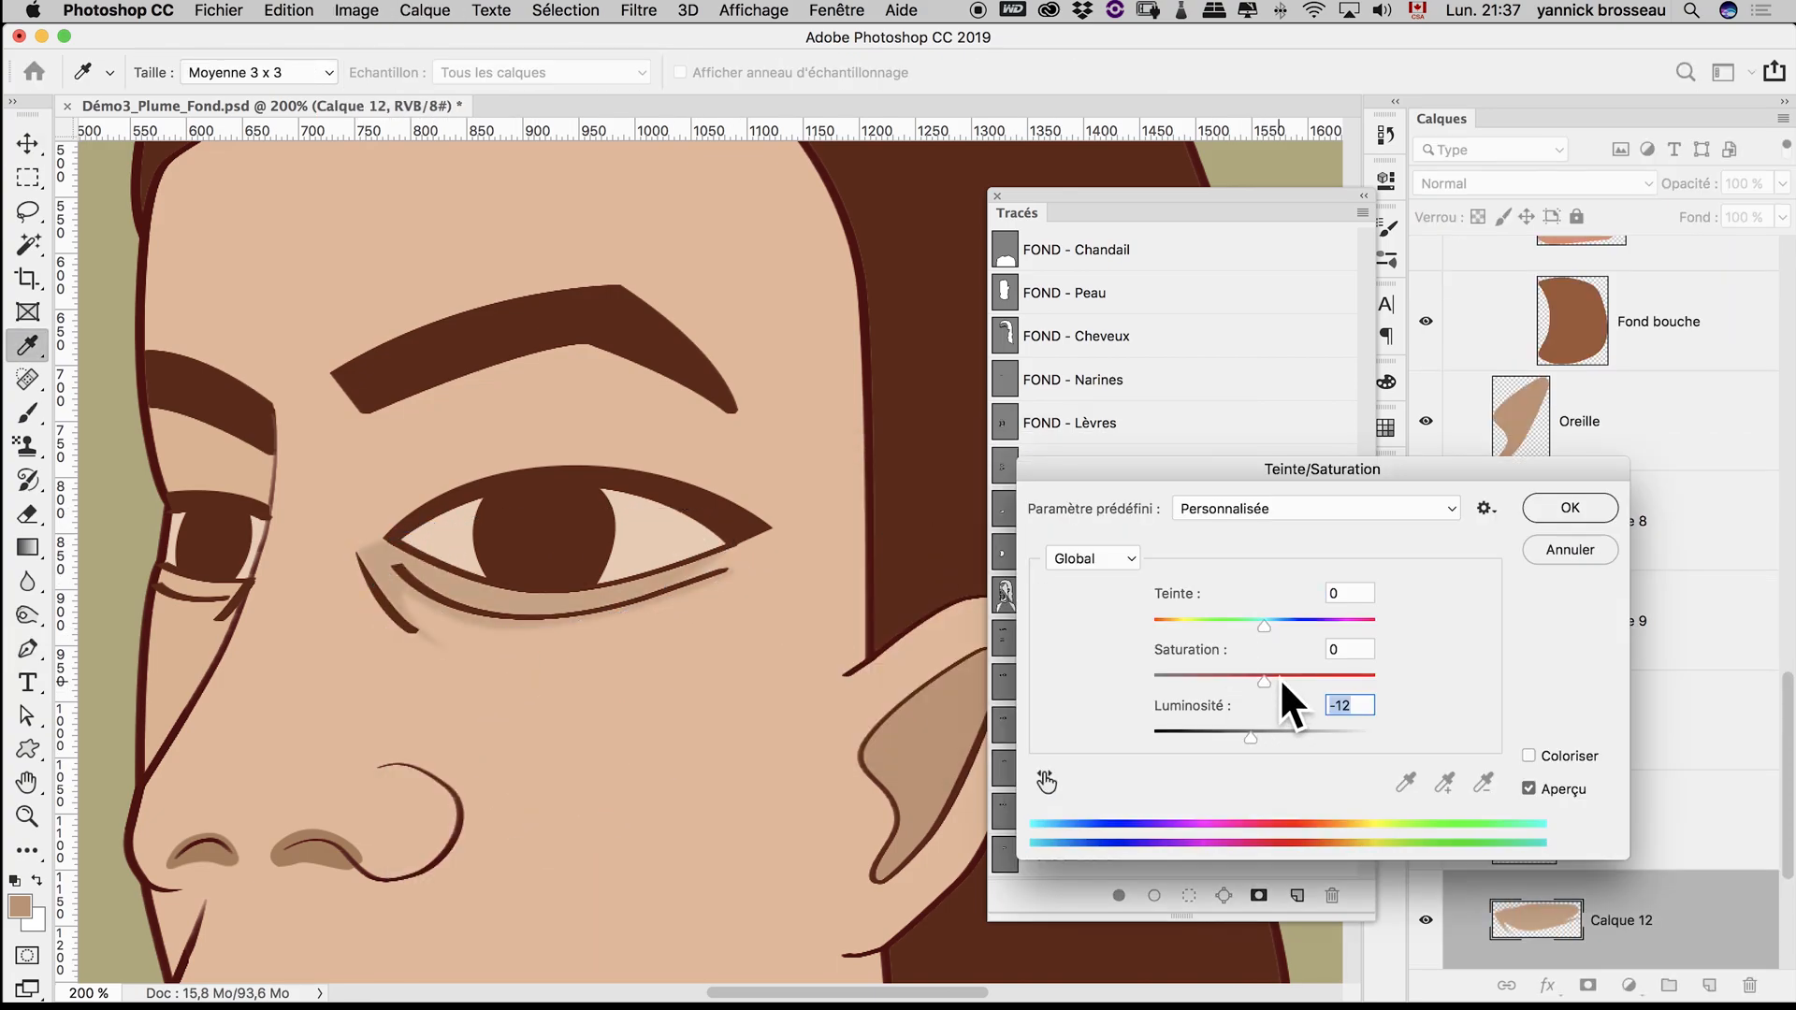
{"action": "left_click_drag", "start_coordinate": [1264, 681], "coordinate": [1279, 681]}
{"action": "left_click_drag", "start_coordinate": [1250, 737], "coordinate": [1294, 680]}
{"action": "left_click_drag", "start_coordinate": [1242, 737], "coordinate": [1251, 737]}
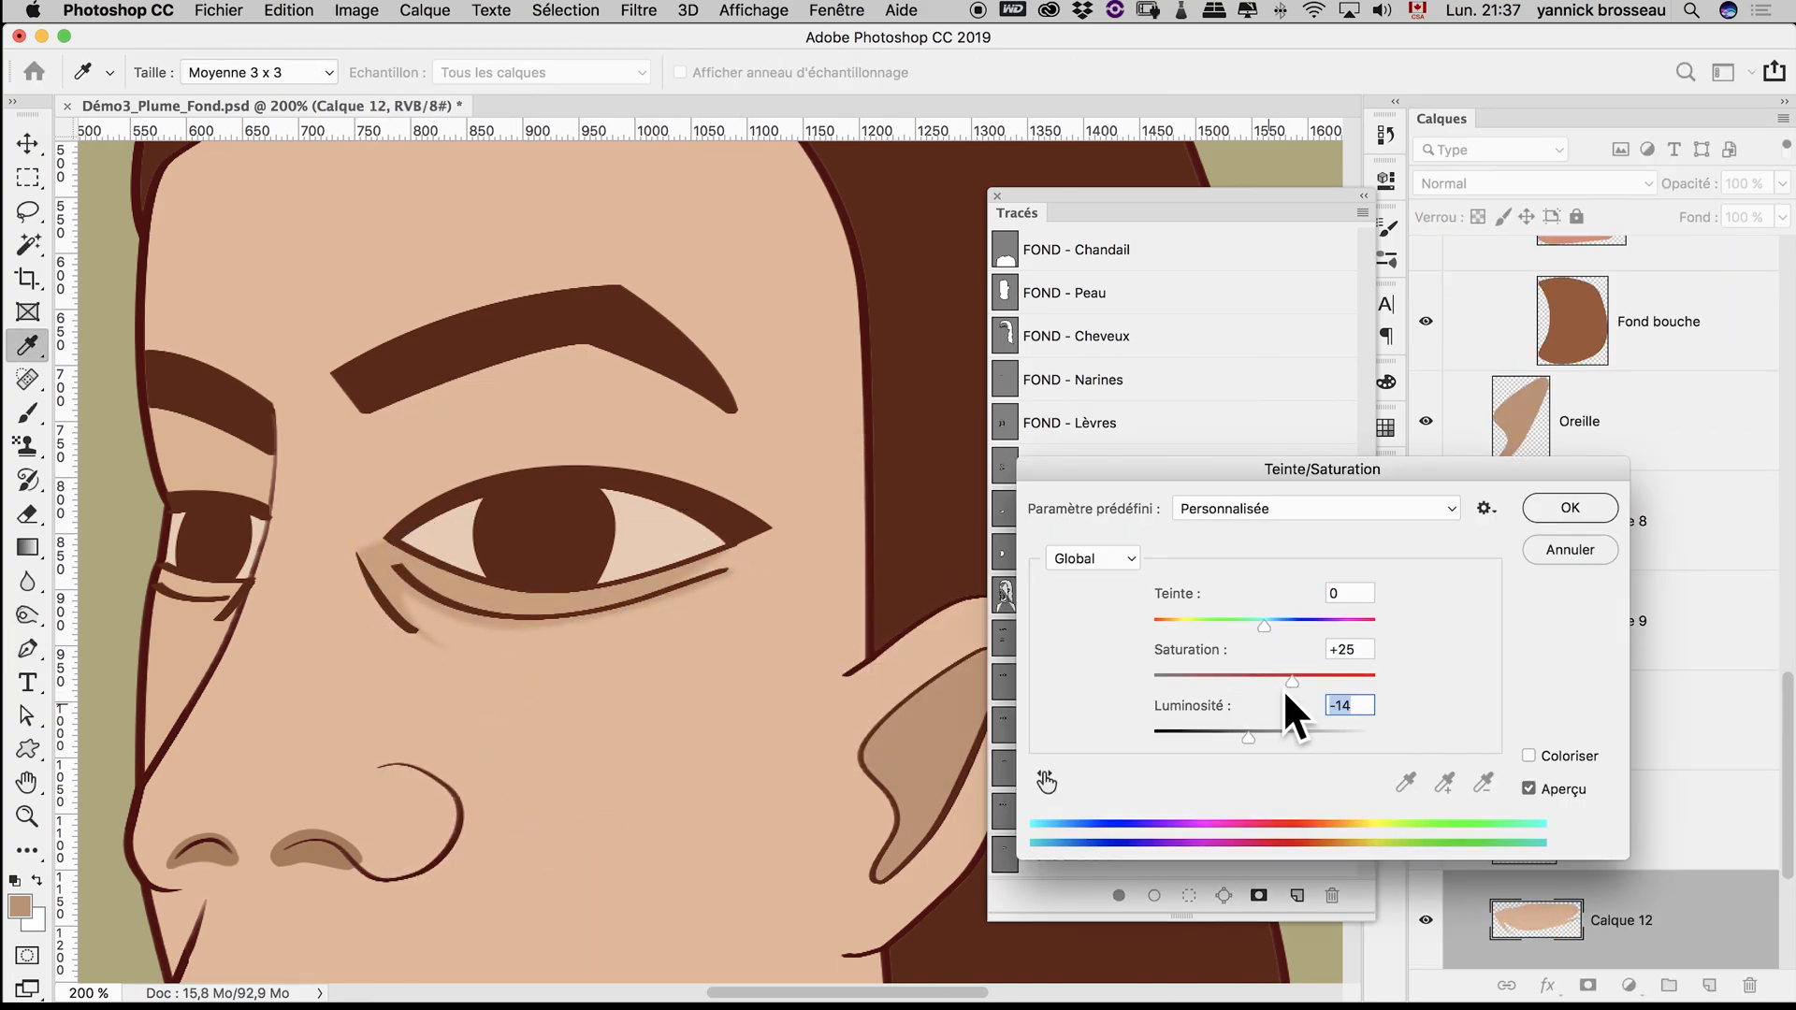
{"action": "key", "text": "Return"}
Lasso the upper eyelid area between the near eye and its eyebrow and feather the selection by 2 pixels.
{"action": "key", "text": "z"}
{"action": "left_click", "coordinate": [600, 837], "text": "alt"}
{"action": "left_click", "coordinate": [601, 837], "text": "alt"}
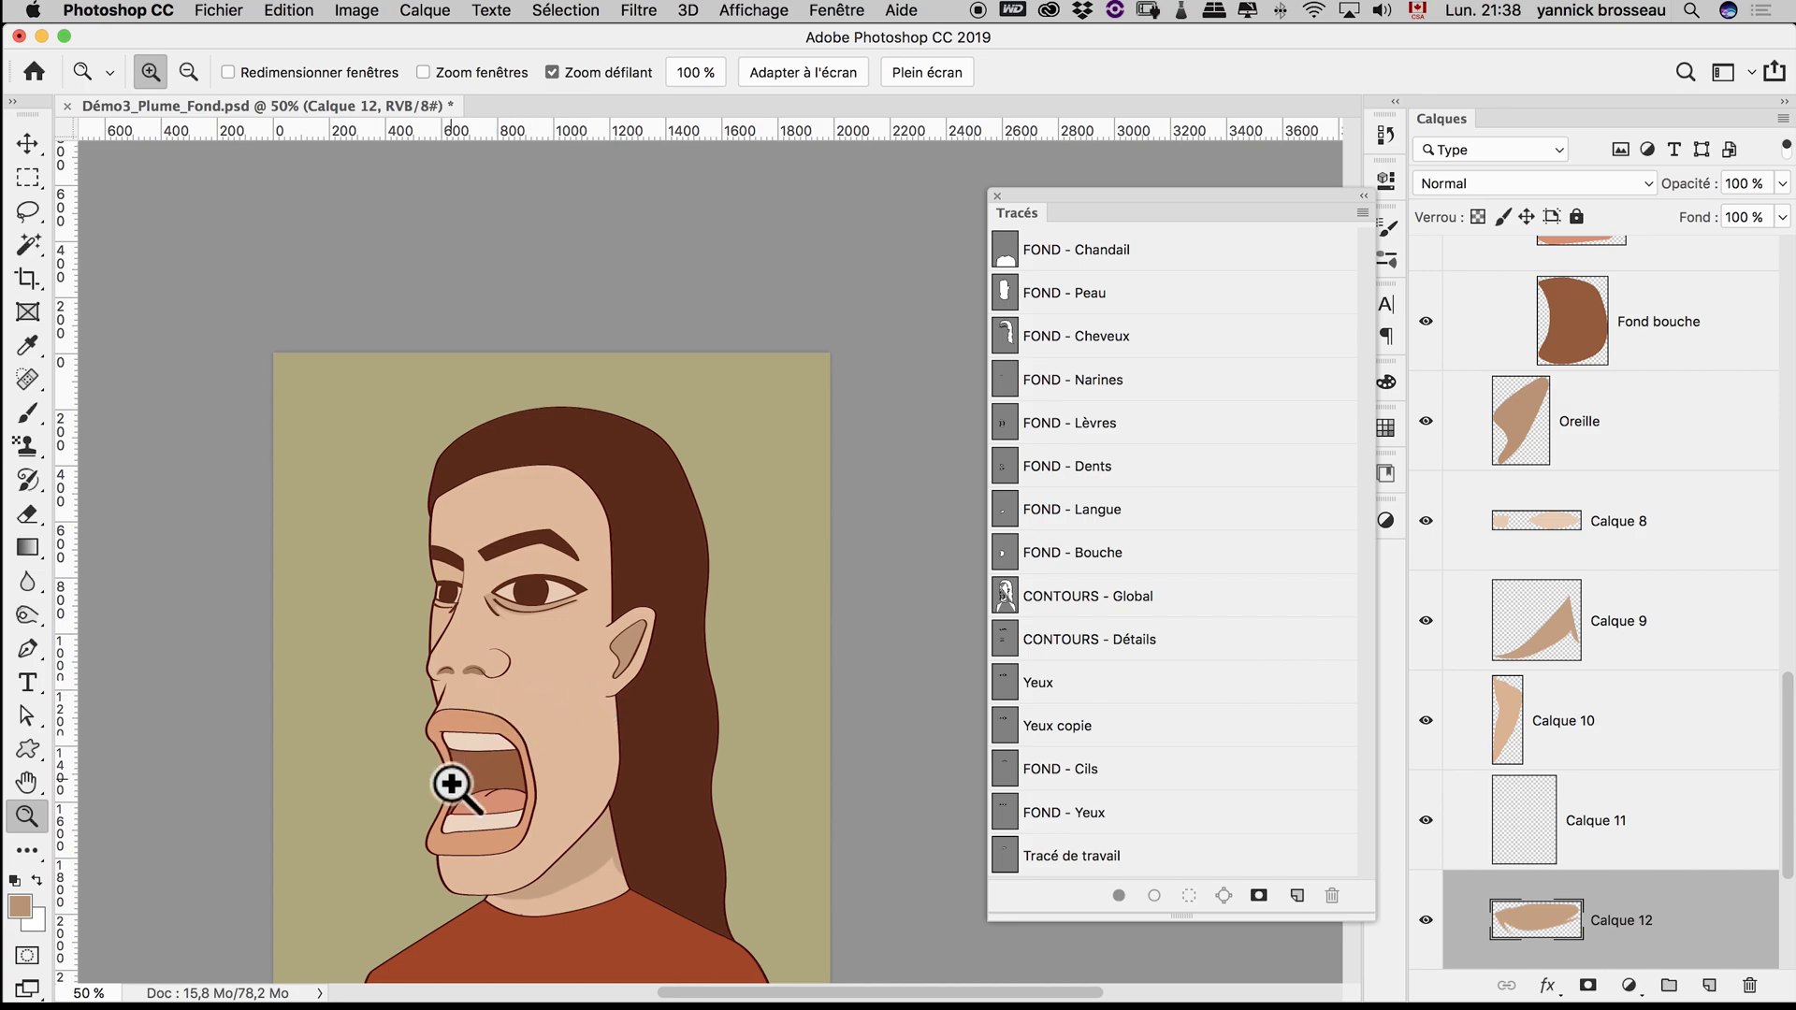
{"action": "left_click", "coordinate": [450, 658]}
{"action": "left_click", "coordinate": [460, 656]}
{"action": "left_click_drag", "start_coordinate": [600, 428], "coordinate": [401, 594]}
{"action": "key", "text": "l"}
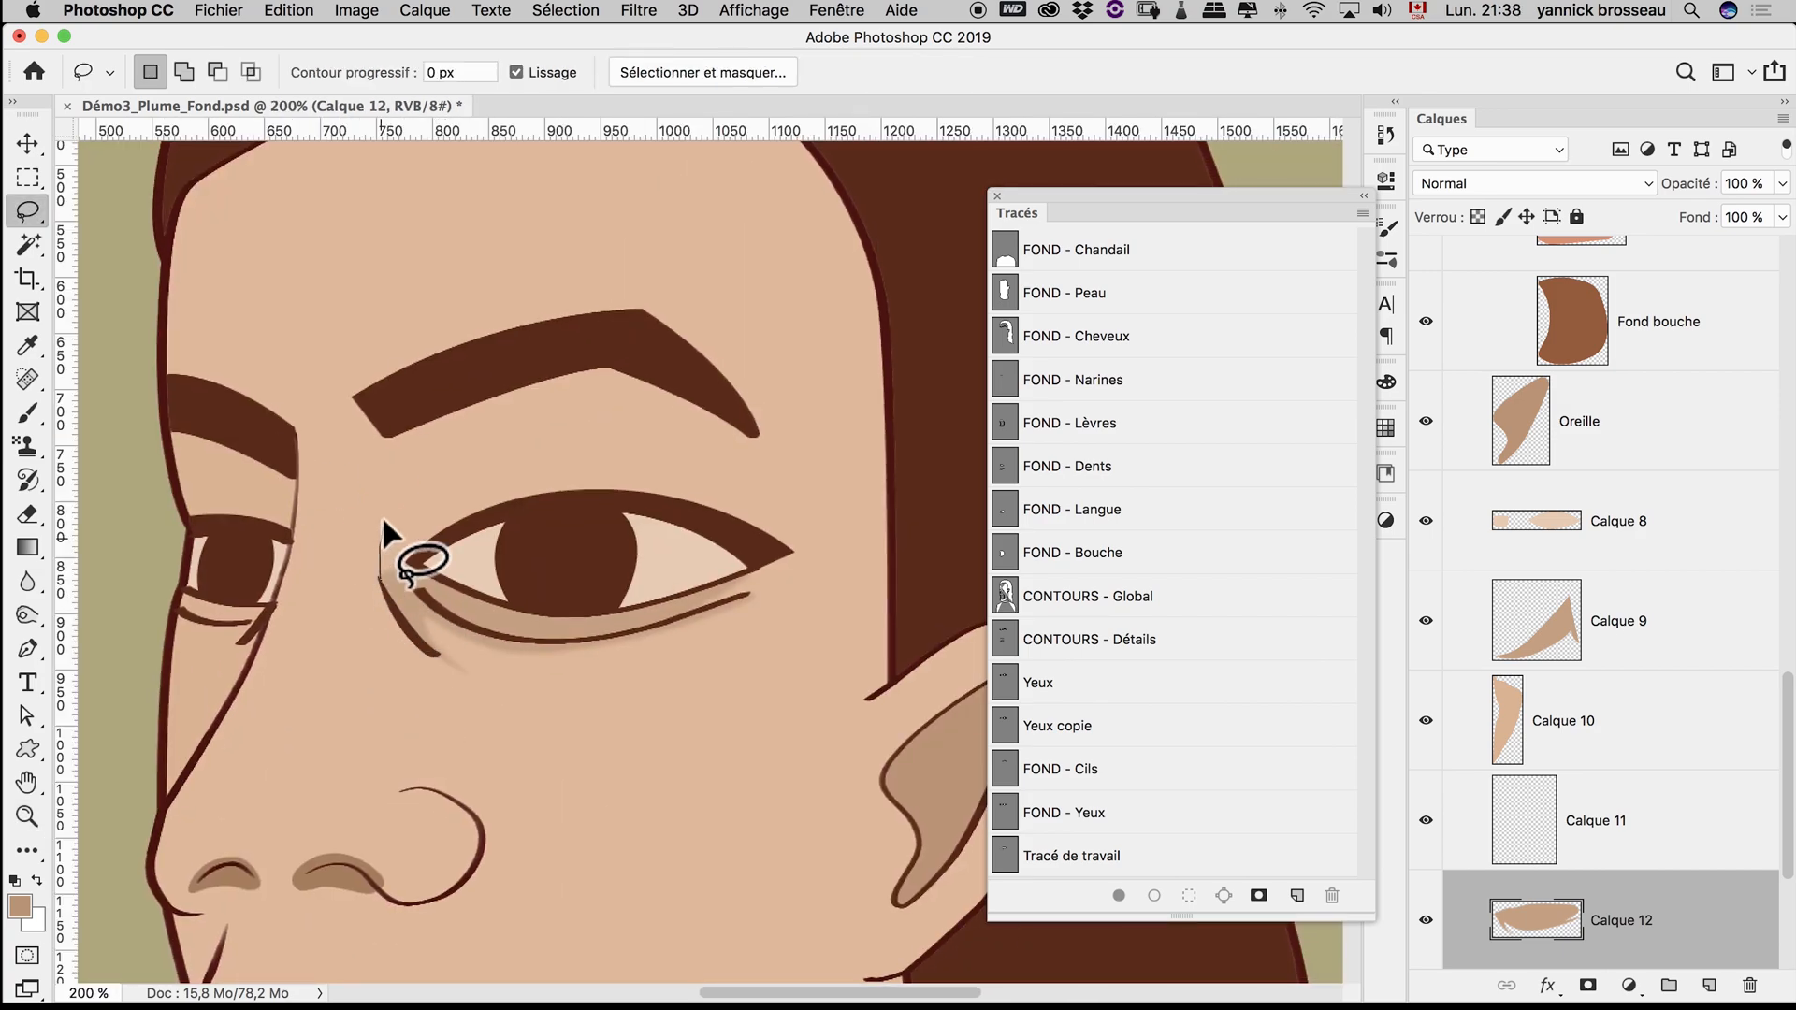
{"action": "mouse_move", "coordinate": [383, 524]}
{"action": "left_mouse_down"}
{"action": "mouse_move", "coordinate": [722, 394]}
{"action": "mouse_move", "coordinate": [497, 558]}
{"action": "left_mouse_up"}
{"action": "key", "text": "shift+F6"}
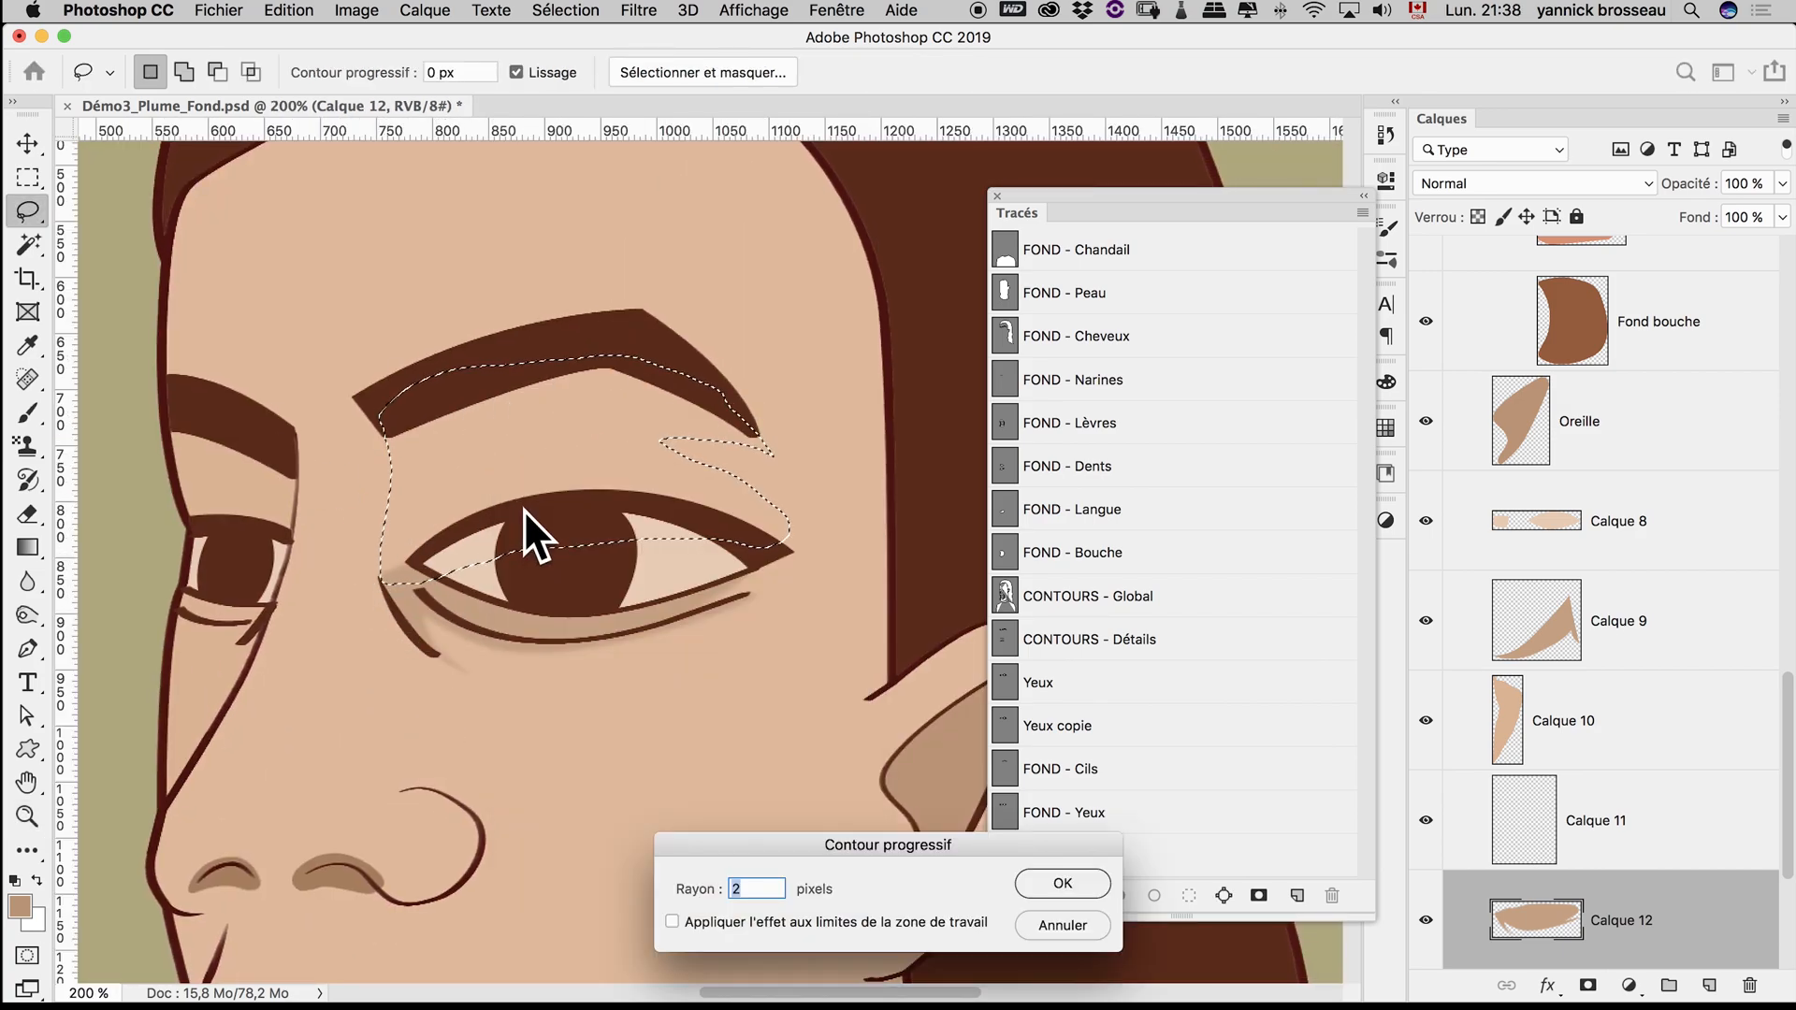
{"action": "key", "text": "Return"}
Fill the eyelid selection with the shadow colour sampled from under the eye and deselect.
{"action": "key", "text": "i"}
{"action": "left_click", "coordinate": [473, 610]}
{"action": "key", "text": "alt+BackSpace"}
{"action": "key", "text": "super+d"}
Lasso the shaded side of the face from the forehead down and feather the selection.
{"action": "key", "text": "z"}
{"action": "left_click", "coordinate": [467, 685], "text": "alt"}
{"action": "left_click", "coordinate": [467, 685], "text": "alt"}
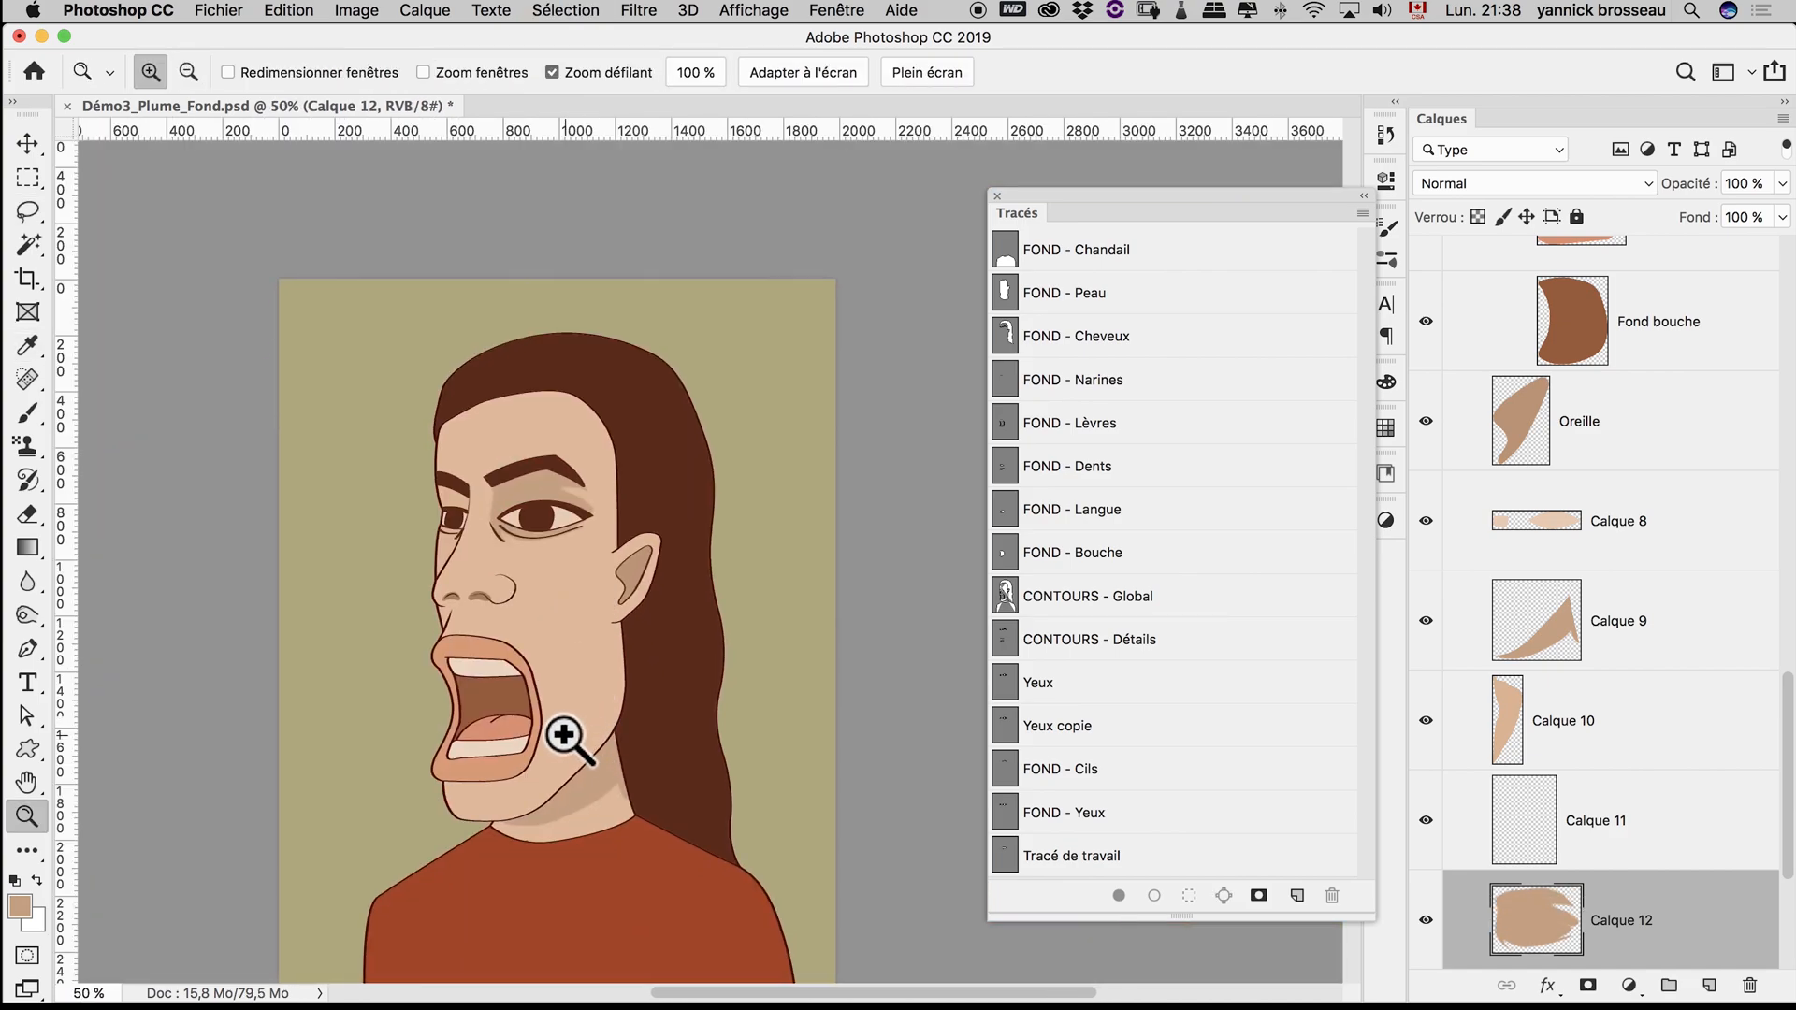
{"action": "left_click", "coordinate": [575, 561]}
{"action": "key", "text": "l"}
{"action": "mouse_move", "coordinate": [556, 449]}
{"action": "left_mouse_down"}
{"action": "mouse_move", "coordinate": [753, 469]}
{"action": "mouse_move", "coordinate": [642, 779]}
{"action": "mouse_move", "coordinate": [554, 843]}
{"action": "mouse_move", "coordinate": [570, 556]}
{"action": "left_mouse_up"}
{"action": "left_click_drag", "start_coordinate": [533, 434], "coordinate": [554, 443]}
{"action": "key", "text": "shift+F6"}
{"action": "key", "text": "Return"}
Copy the face-side selection from the Peau layer to a new layer and set Saturation +3 and Luminosité -7 in Teinte/Saturation.
{"action": "scroll", "coordinate": [1671, 888], "scroll_direction": "down", "scroll_amount": 3}
{"action": "left_click", "coordinate": [1671, 888]}
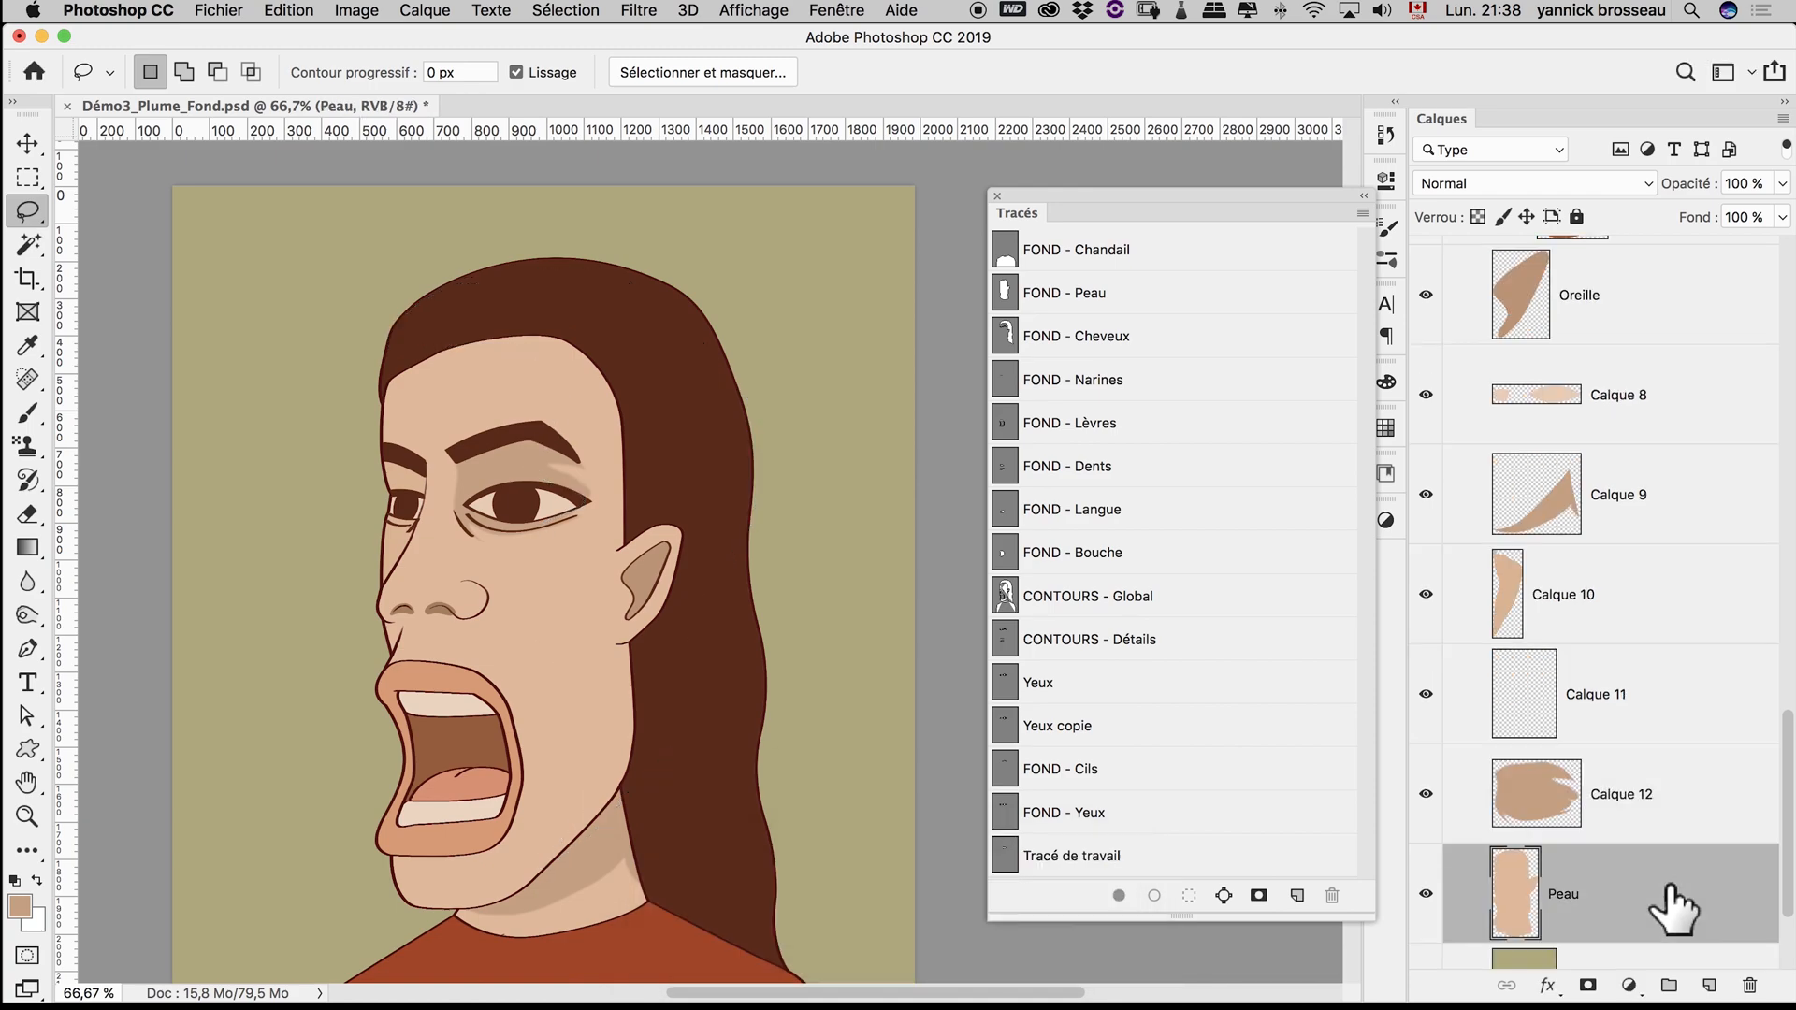
{"action": "key", "text": "super+j"}
{"action": "key", "text": "super+u"}
{"action": "left_click_drag", "start_coordinate": [1268, 736], "coordinate": [1265, 735]}
{"action": "mouse_move", "coordinate": [1263, 681]}
{"action": "left_mouse_down"}
{"action": "mouse_move", "coordinate": [1281, 665]}
{"action": "mouse_move", "coordinate": [1253, 738]}
{"action": "left_mouse_up"}
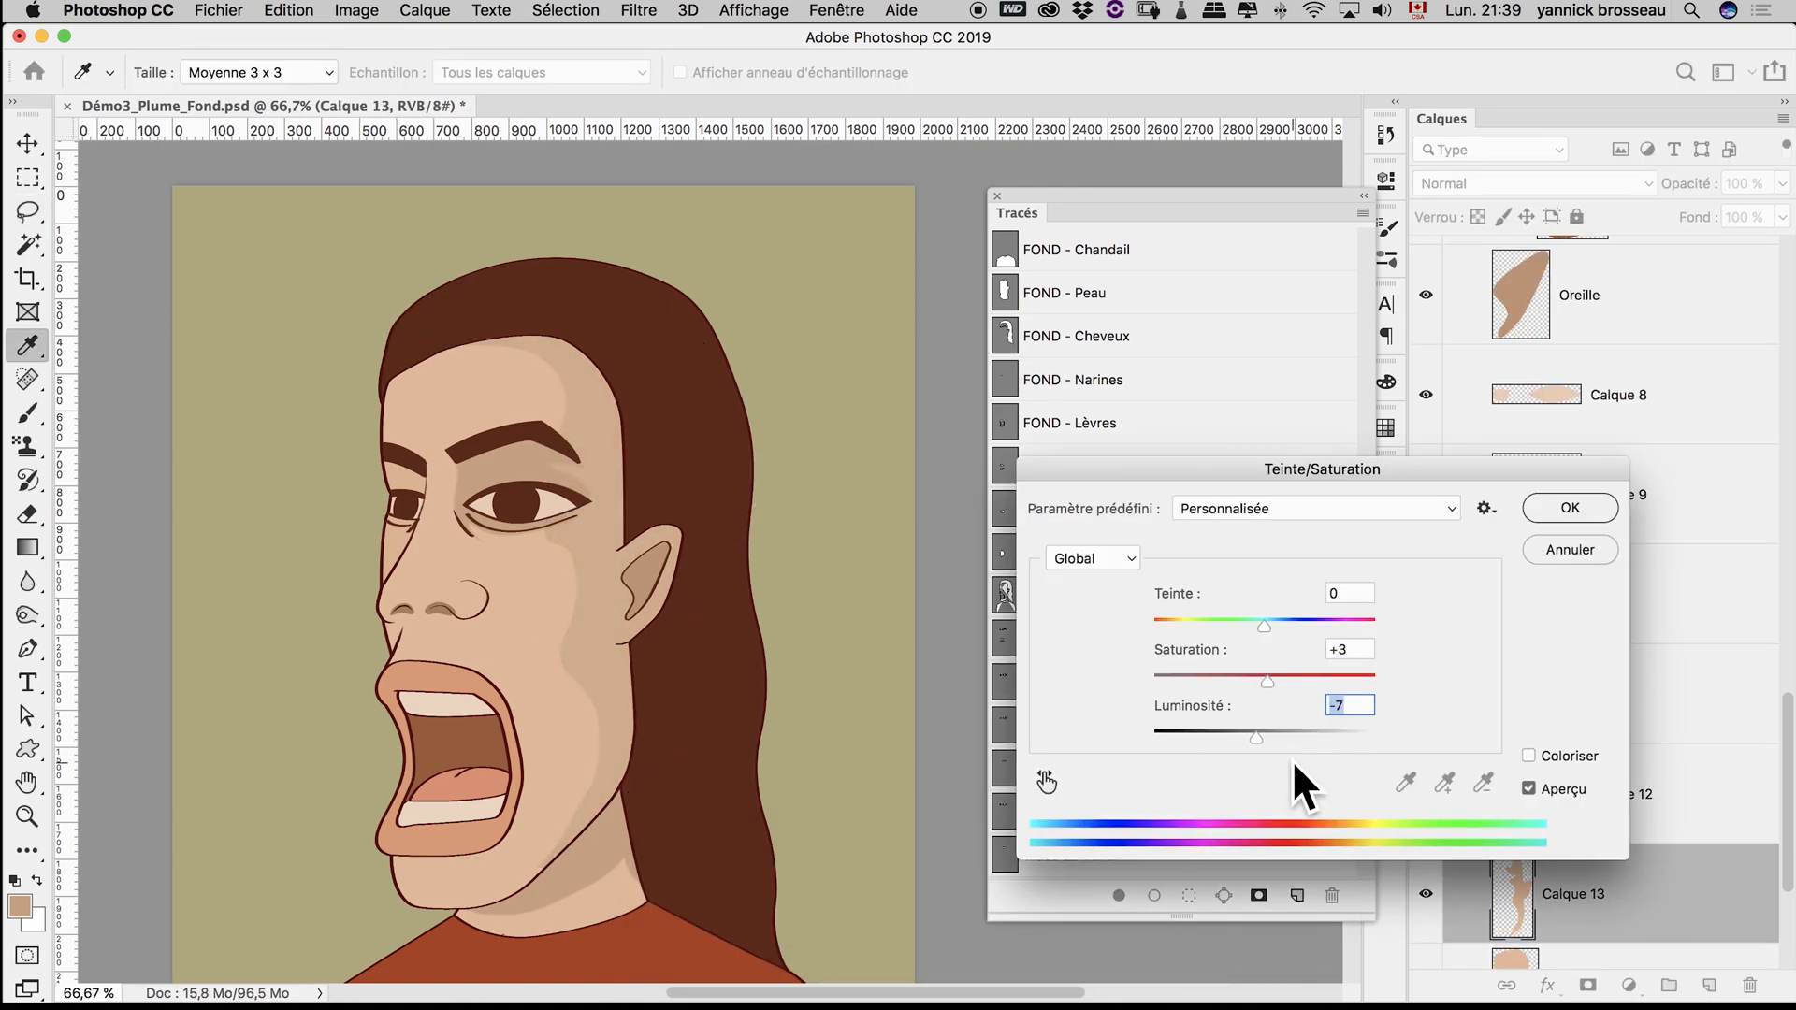
{"action": "left_click", "coordinate": [1569, 508]}
Draw a closed Pen path around the shaded shoulder and side of the sweater and convert it to a selection.
{"action": "left_click", "coordinate": [706, 804], "text": "alt"}
{"action": "left_click", "coordinate": [706, 804], "text": "alt"}
{"action": "left_click_drag", "start_coordinate": [706, 804], "coordinate": [679, 711]}
{"action": "key", "text": "p"}
{"action": "left_click_drag", "start_coordinate": [557, 693], "coordinate": [563, 692]}
{"action": "left_click_drag", "start_coordinate": [632, 698], "coordinate": [652, 711]}
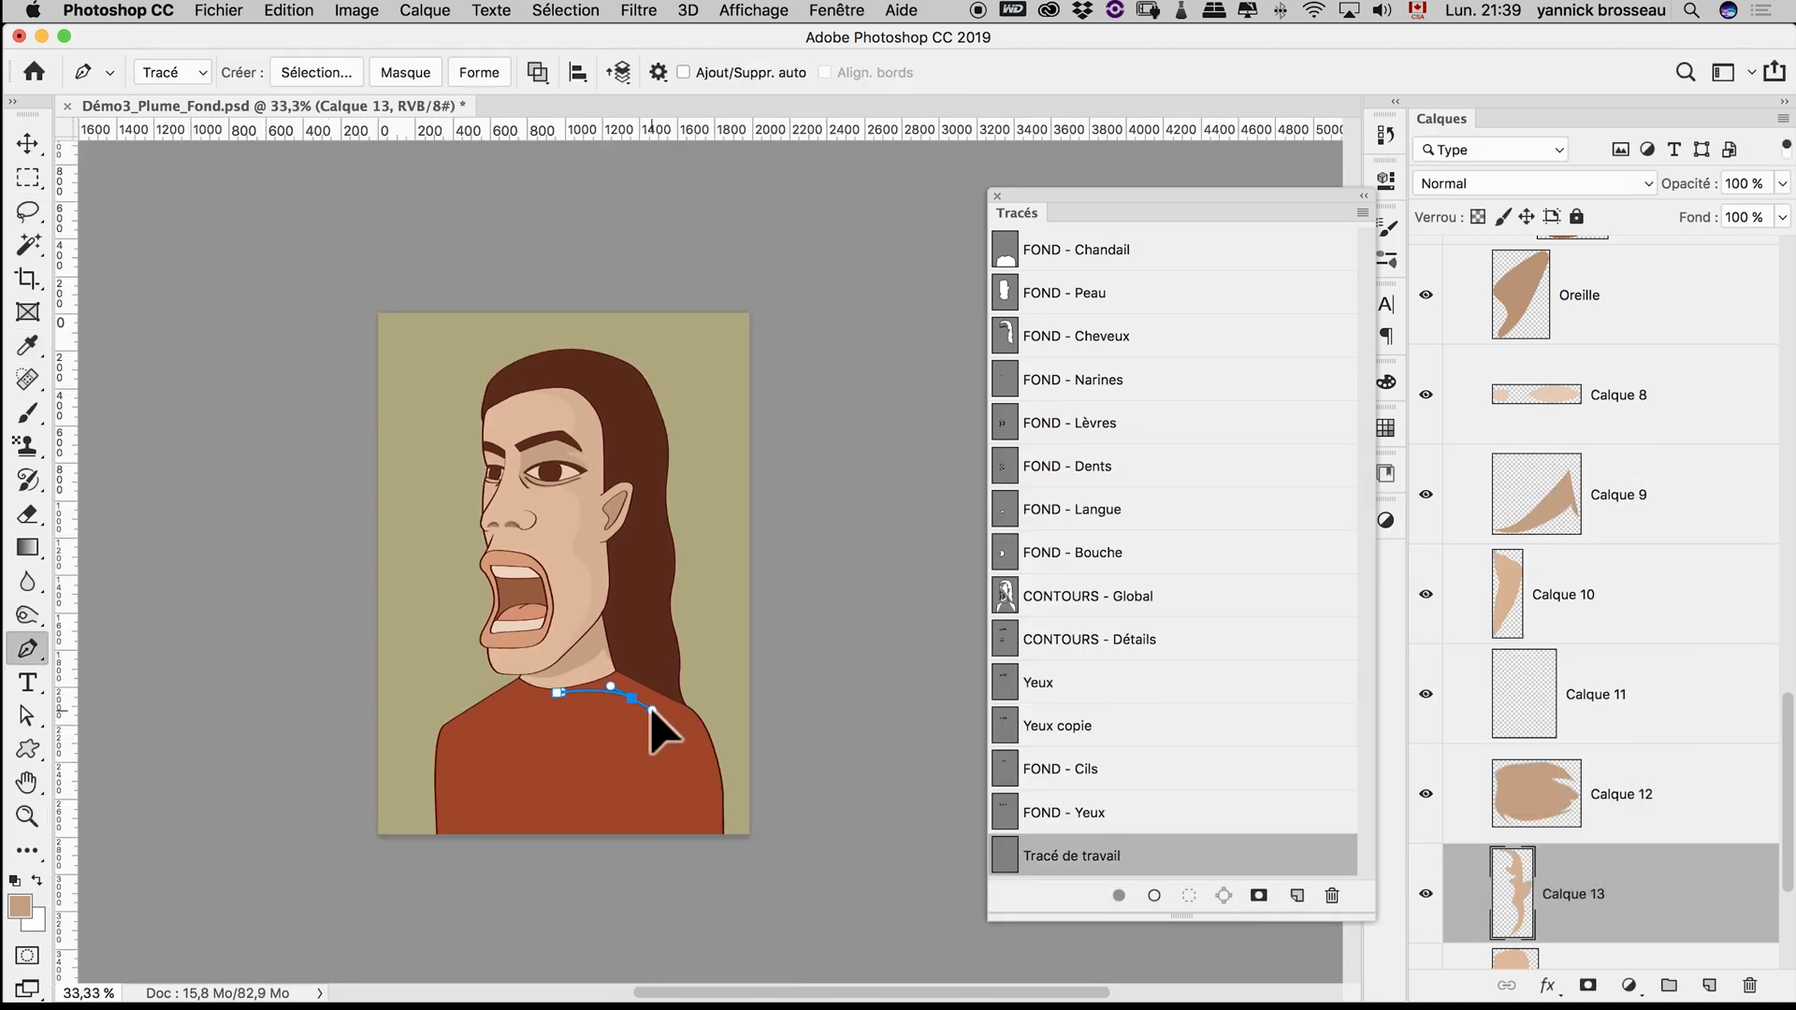
{"action": "left_click", "coordinate": [556, 692]}
{"action": "right_click", "coordinate": [659, 752]}
{"action": "left_click", "coordinate": [755, 850]}
{"action": "key", "text": "Return"}
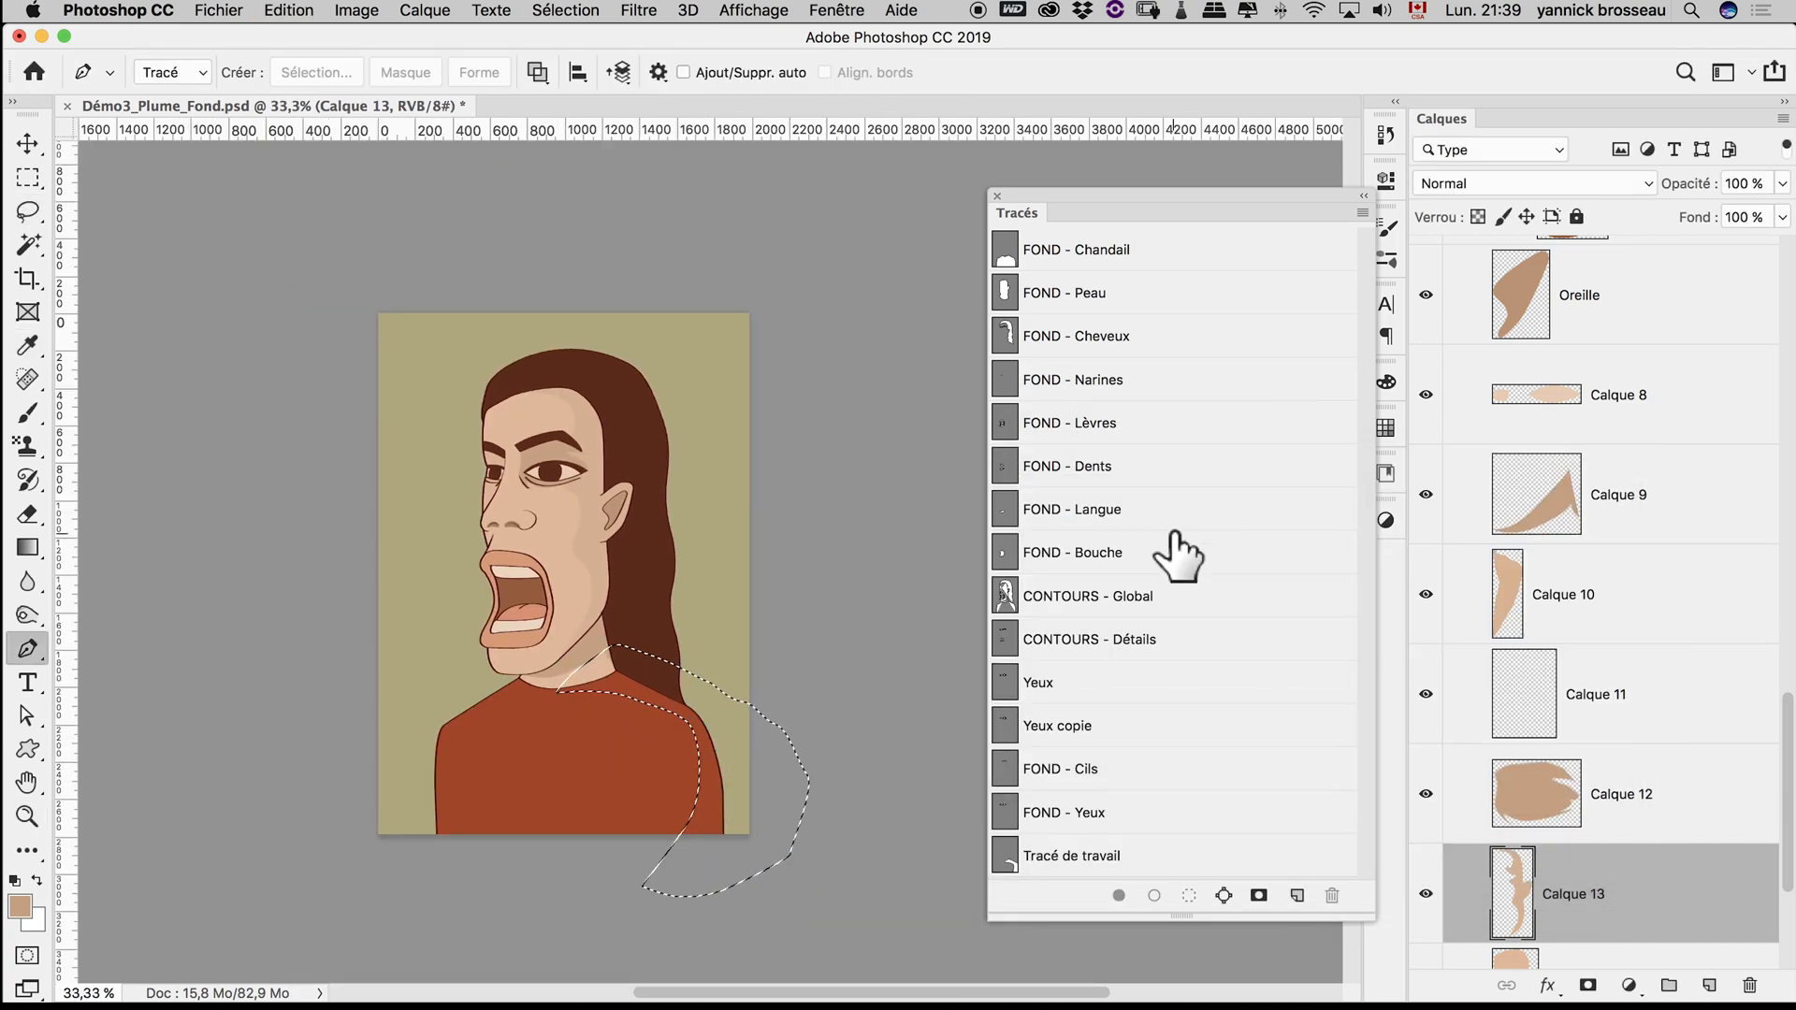
Group the skin shading layers from Calque 9 down to Calque 13 and name the group Ombrages peau.
{"action": "key", "text": "v"}
{"action": "left_click", "coordinate": [1651, 471]}
{"action": "key", "text": "super+d"}
{"action": "scroll", "coordinate": [1684, 681], "scroll_direction": "down", "scroll_amount": 4}
{"action": "left_click", "coordinate": [1683, 680], "text": "shift"}
{"action": "key", "text": "super+g"}
{"action": "double_click", "coordinate": [1554, 656]}
{"action": "type", "text": "Ombrages "}
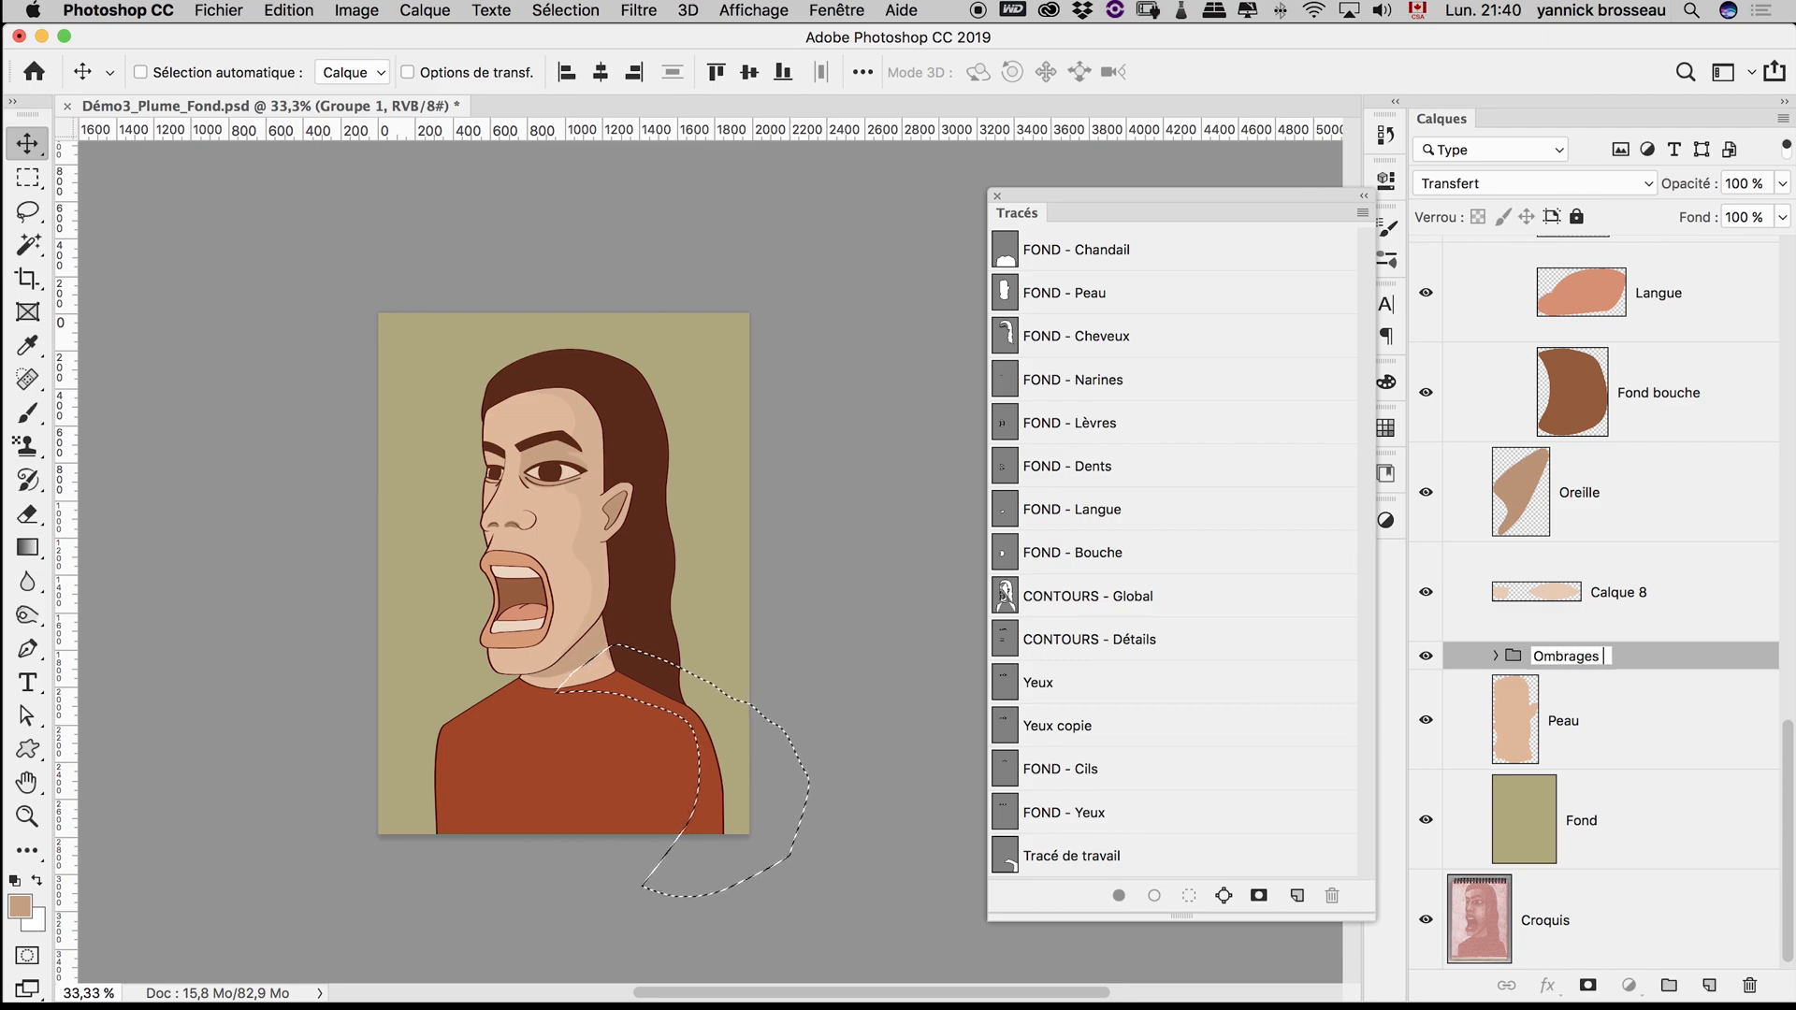
{"action": "type", "text": "peau"}
{"action": "key", "text": "Return"}
Group the layers from Bouche down to Peau as Visage and move the Narines layer into that group.
{"action": "scroll", "coordinate": [1758, 739], "scroll_direction": "up", "scroll_amount": 10}
{"action": "left_click", "coordinate": [1494, 625]}
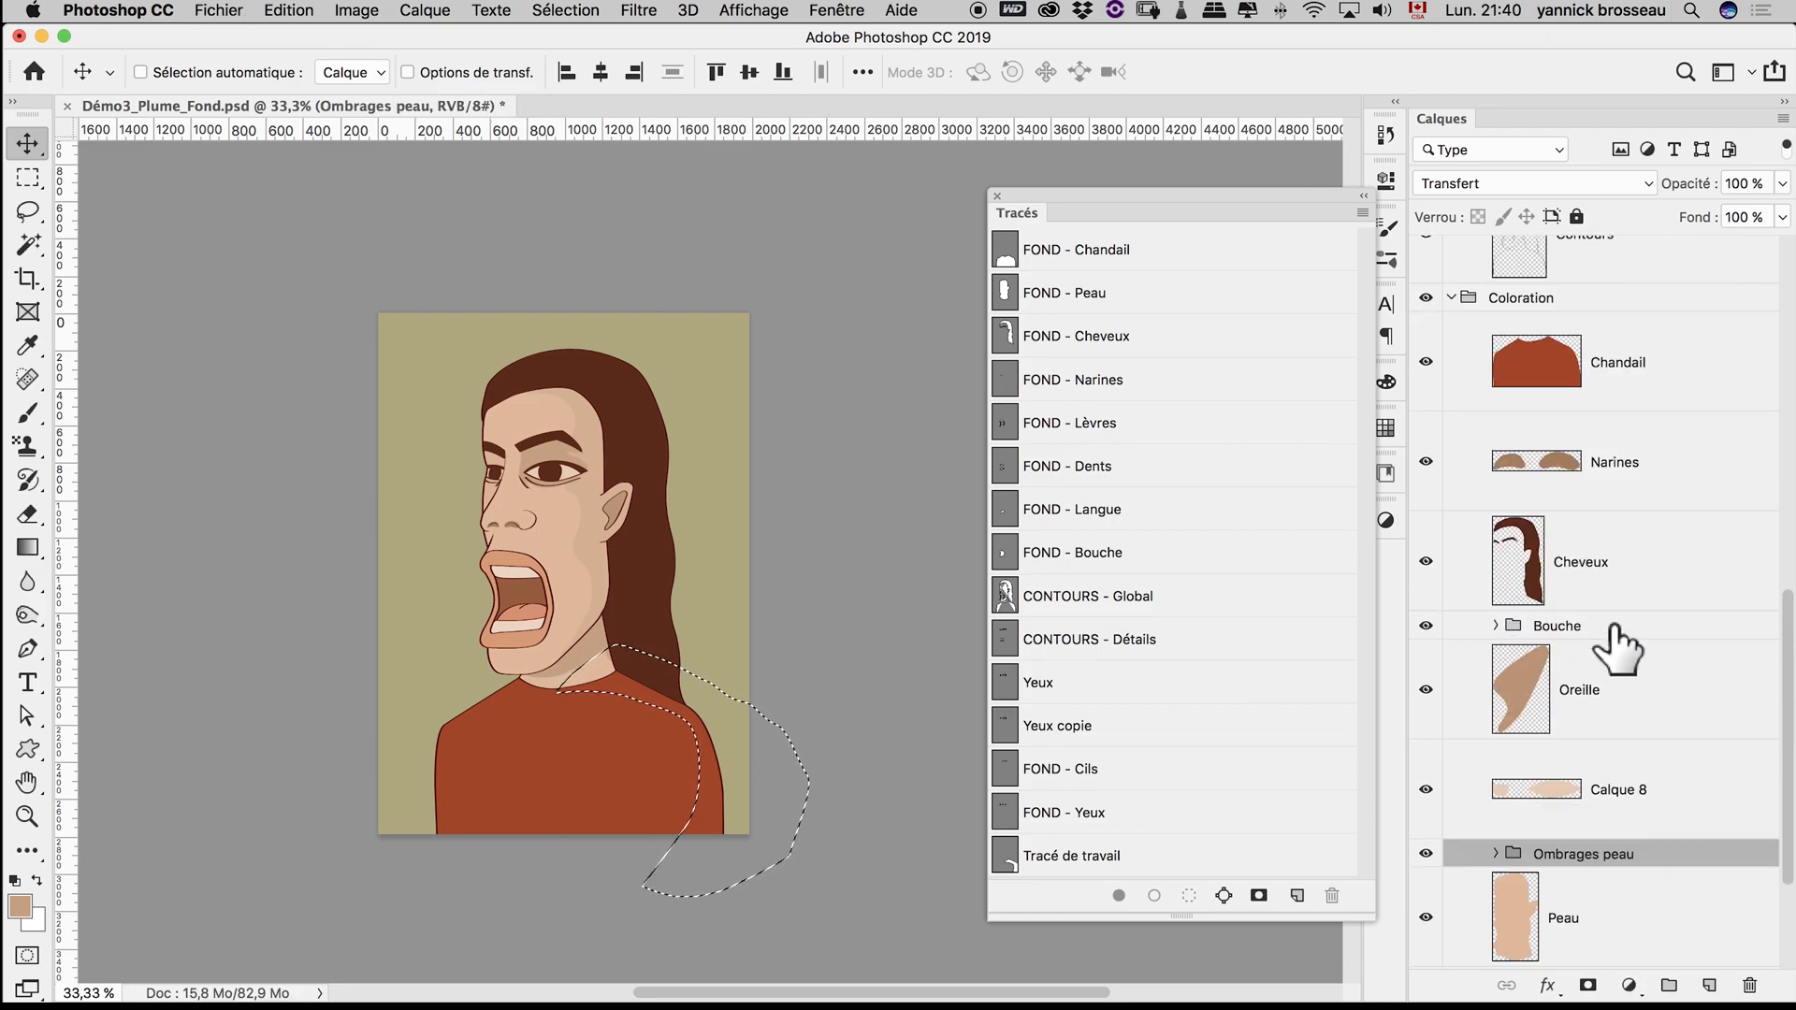
{"action": "left_click", "coordinate": [1614, 626]}
{"action": "scroll", "coordinate": [1616, 646], "scroll_direction": "down", "scroll_amount": 3}
{"action": "left_click", "coordinate": [1631, 804], "text": "shift"}
{"action": "key", "text": "super+g"}
{"action": "double_click", "coordinate": [1543, 745]}
{"action": "type", "text": "Visage"}
{"action": "key", "text": "Return"}
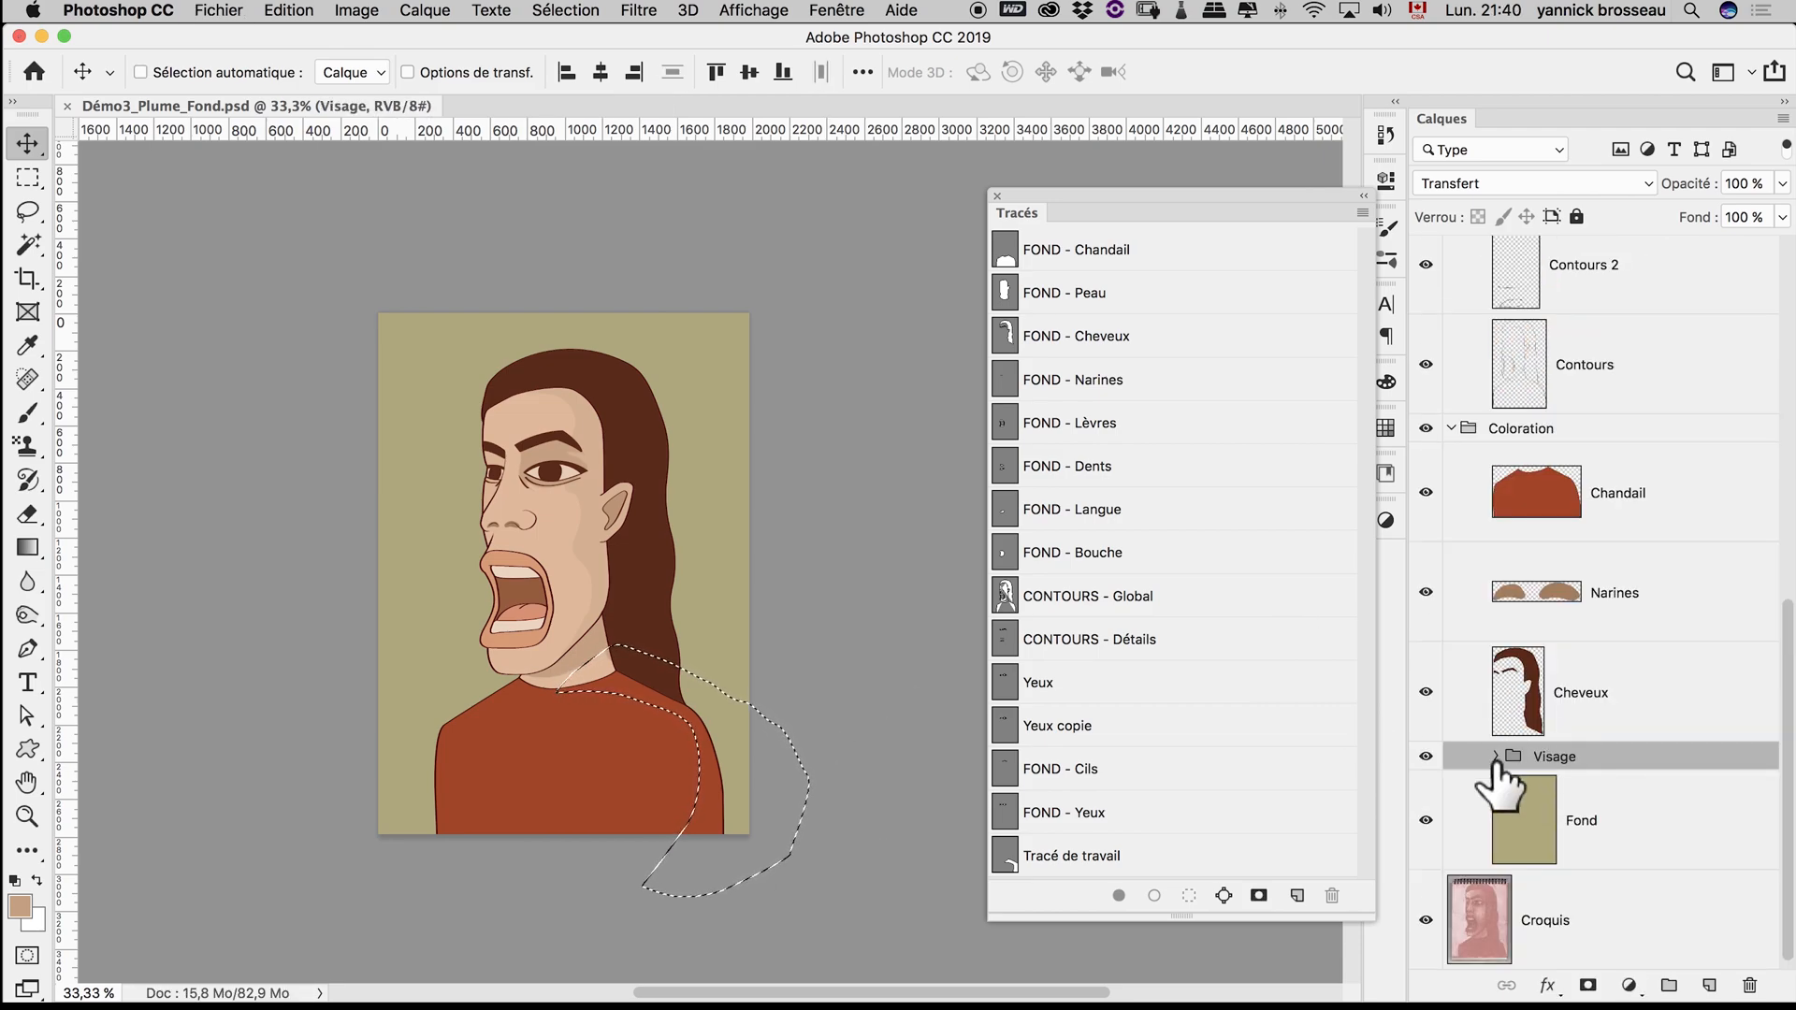
{"action": "left_click", "coordinate": [1495, 746]}
{"action": "left_click_drag", "start_coordinate": [1684, 621], "coordinate": [1496, 673]}
Copy the selected side of the Chandail layer to a new layer and darken it with Teinte/Saturation.
{"action": "left_click", "coordinate": [1539, 596]}
{"action": "key", "text": "super+j"}
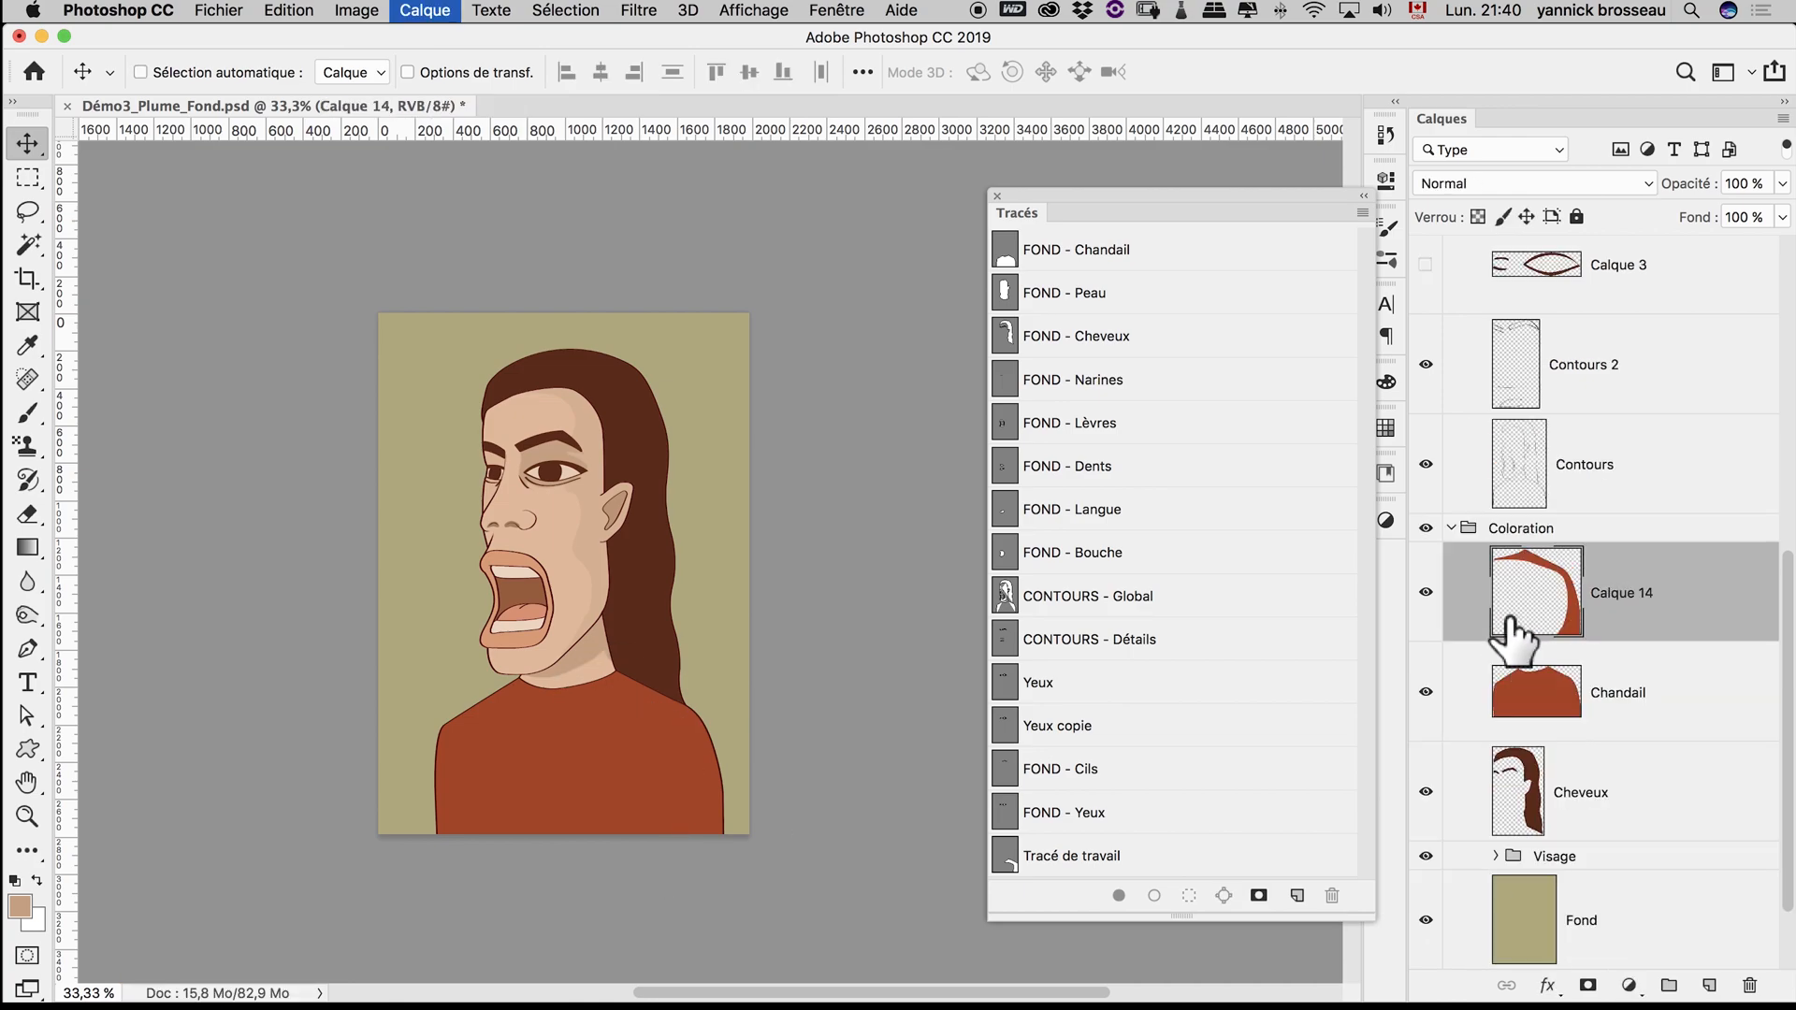
{"action": "key", "text": "super+u"}
{"action": "left_click_drag", "start_coordinate": [1278, 681], "coordinate": [1262, 678]}
{"action": "left_click", "coordinate": [1543, 514]}
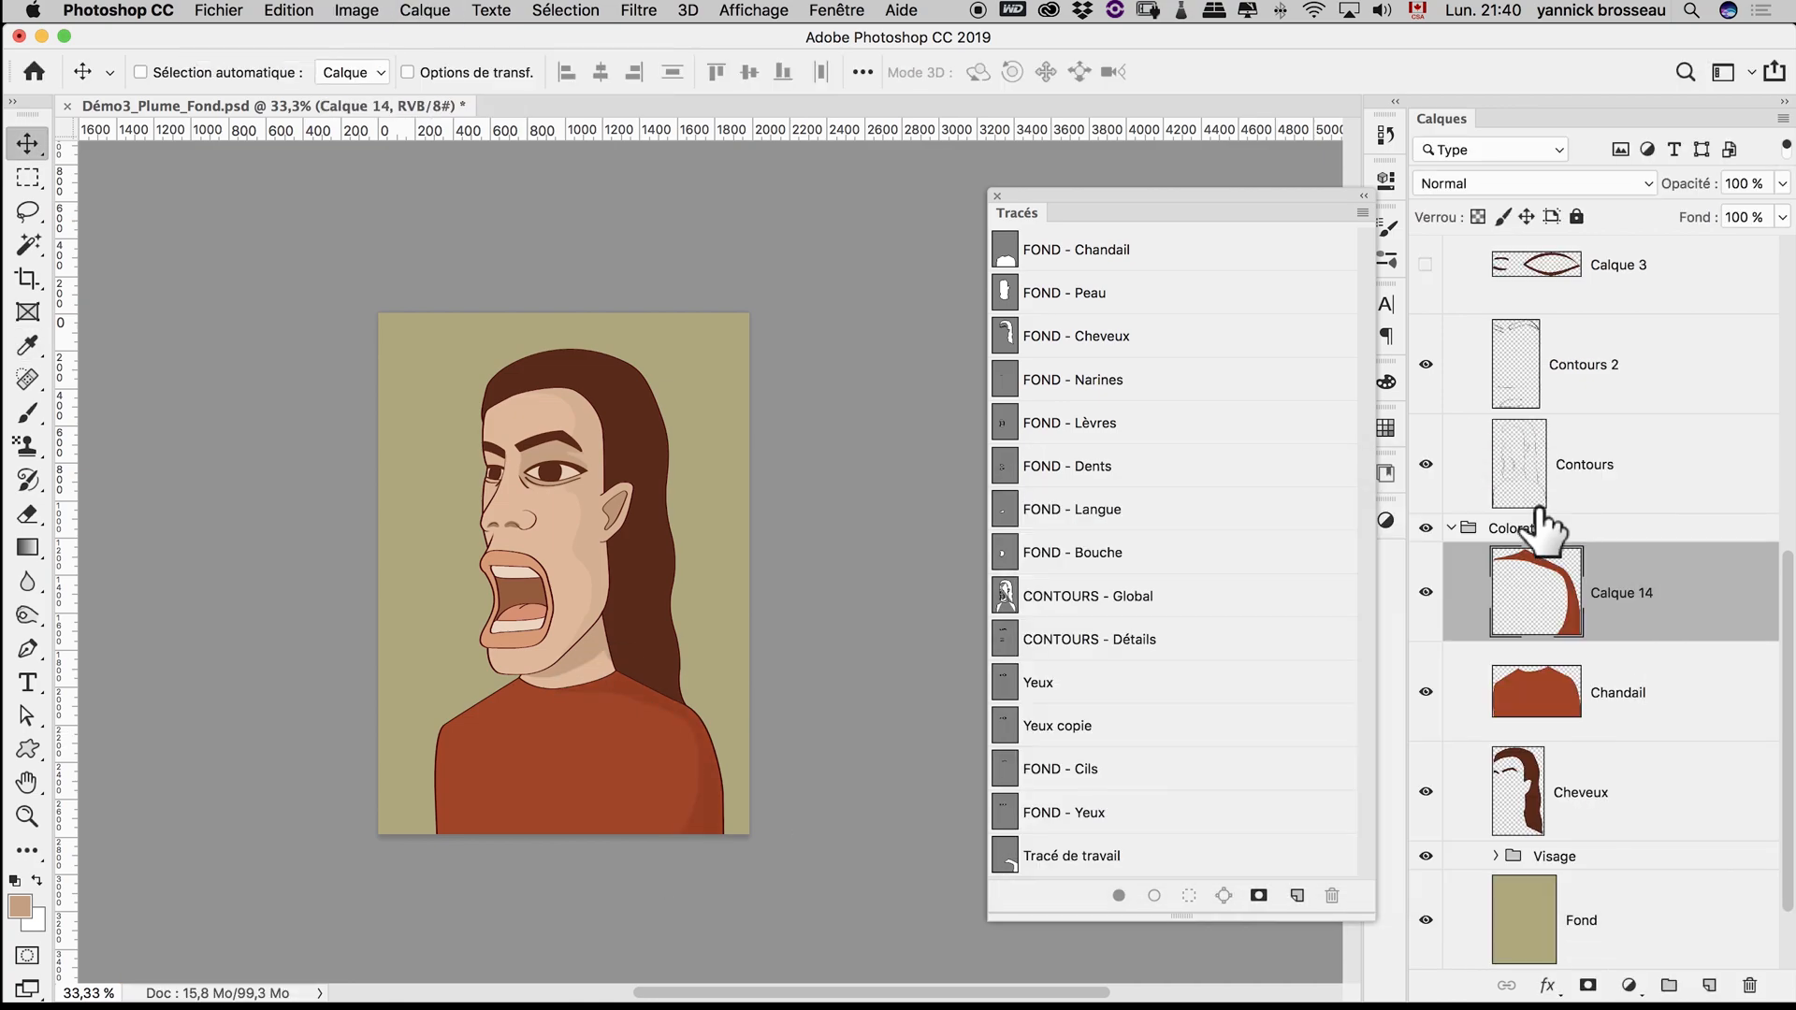
Draw a curved Pen path for the outer hair strand from the shoulder up to the crown of the head.
{"action": "key", "text": "z"}
{"action": "left_click", "coordinate": [631, 388]}
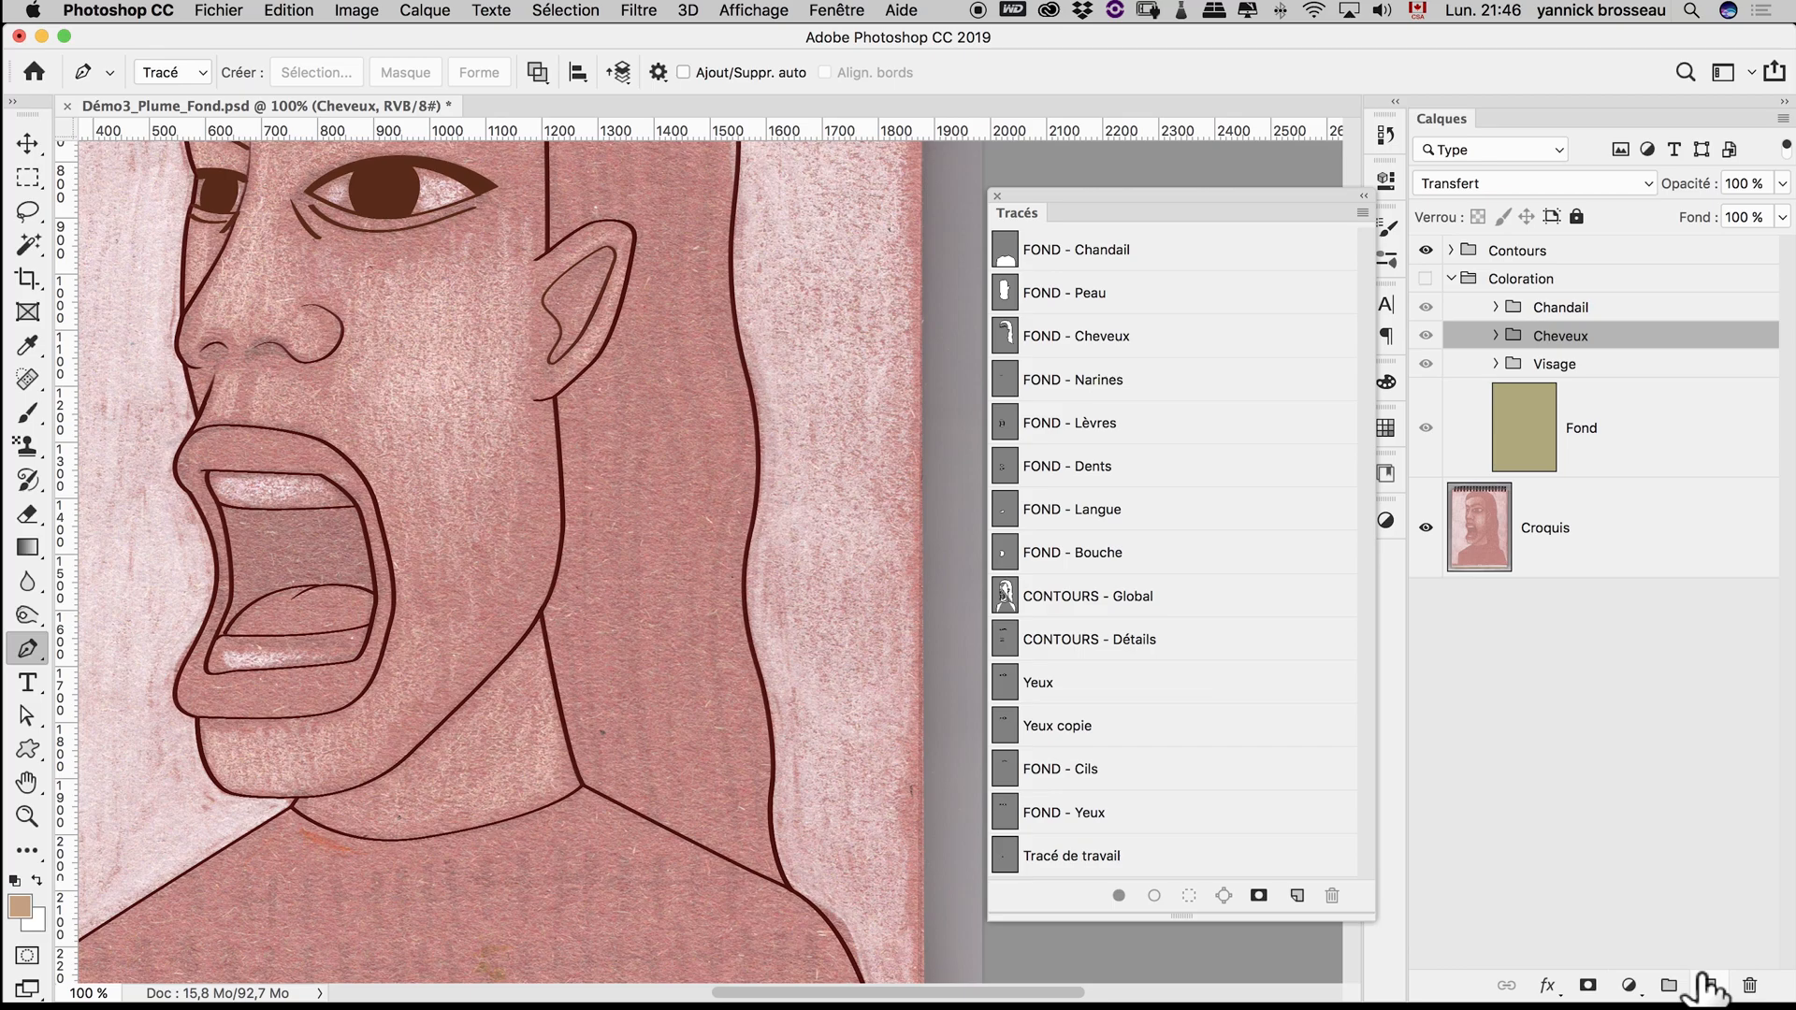
{"action": "left_click", "coordinate": [753, 872]}
{"action": "left_click", "coordinate": [740, 819]}
{"action": "left_click", "coordinate": [739, 727]}
{"action": "left_click_drag", "start_coordinate": [734, 493], "coordinate": [732, 400]}
{"action": "scroll", "coordinate": [720, 468], "scroll_direction": "up", "scroll_amount": 5}
{"action": "left_click_drag", "start_coordinate": [697, 550], "coordinate": [669, 510]}
{"action": "scroll", "coordinate": [687, 514], "scroll_direction": "up", "scroll_amount": 4}
{"action": "scroll", "coordinate": [683, 523], "scroll_direction": "up", "scroll_amount": 5}
{"action": "left_click_drag", "start_coordinate": [788, 565], "coordinate": [744, 505]}
{"action": "scroll", "coordinate": [739, 515], "scroll_direction": "up", "scroll_amount": 3}
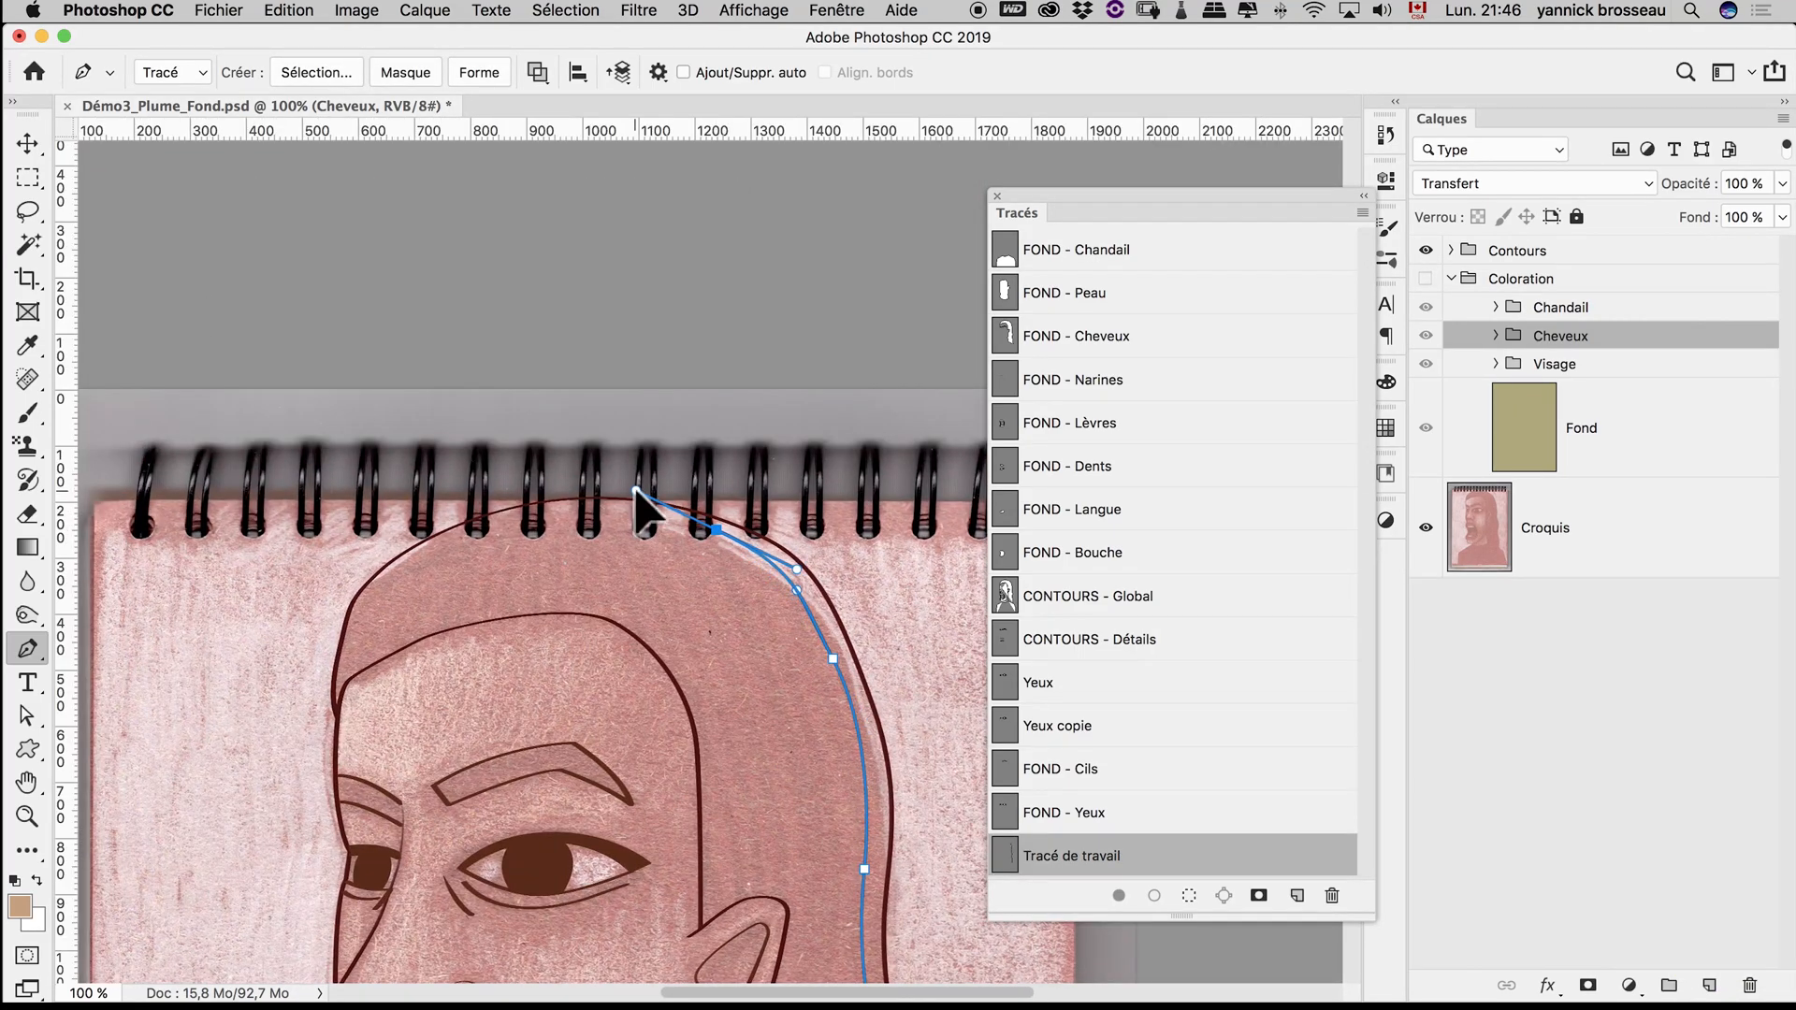
{"action": "left_click", "coordinate": [653, 505]}
Draw a second wavy hair strand path inside the outer one, from the shoulder line up to the crown.
{"action": "left_click_drag", "start_coordinate": [738, 898], "coordinate": [727, 296]}
{"action": "left_click", "coordinate": [742, 642]}
{"action": "left_click_drag", "start_coordinate": [737, 511], "coordinate": [745, 447]}
{"action": "left_click_drag", "start_coordinate": [756, 293], "coordinate": [741, 239]}
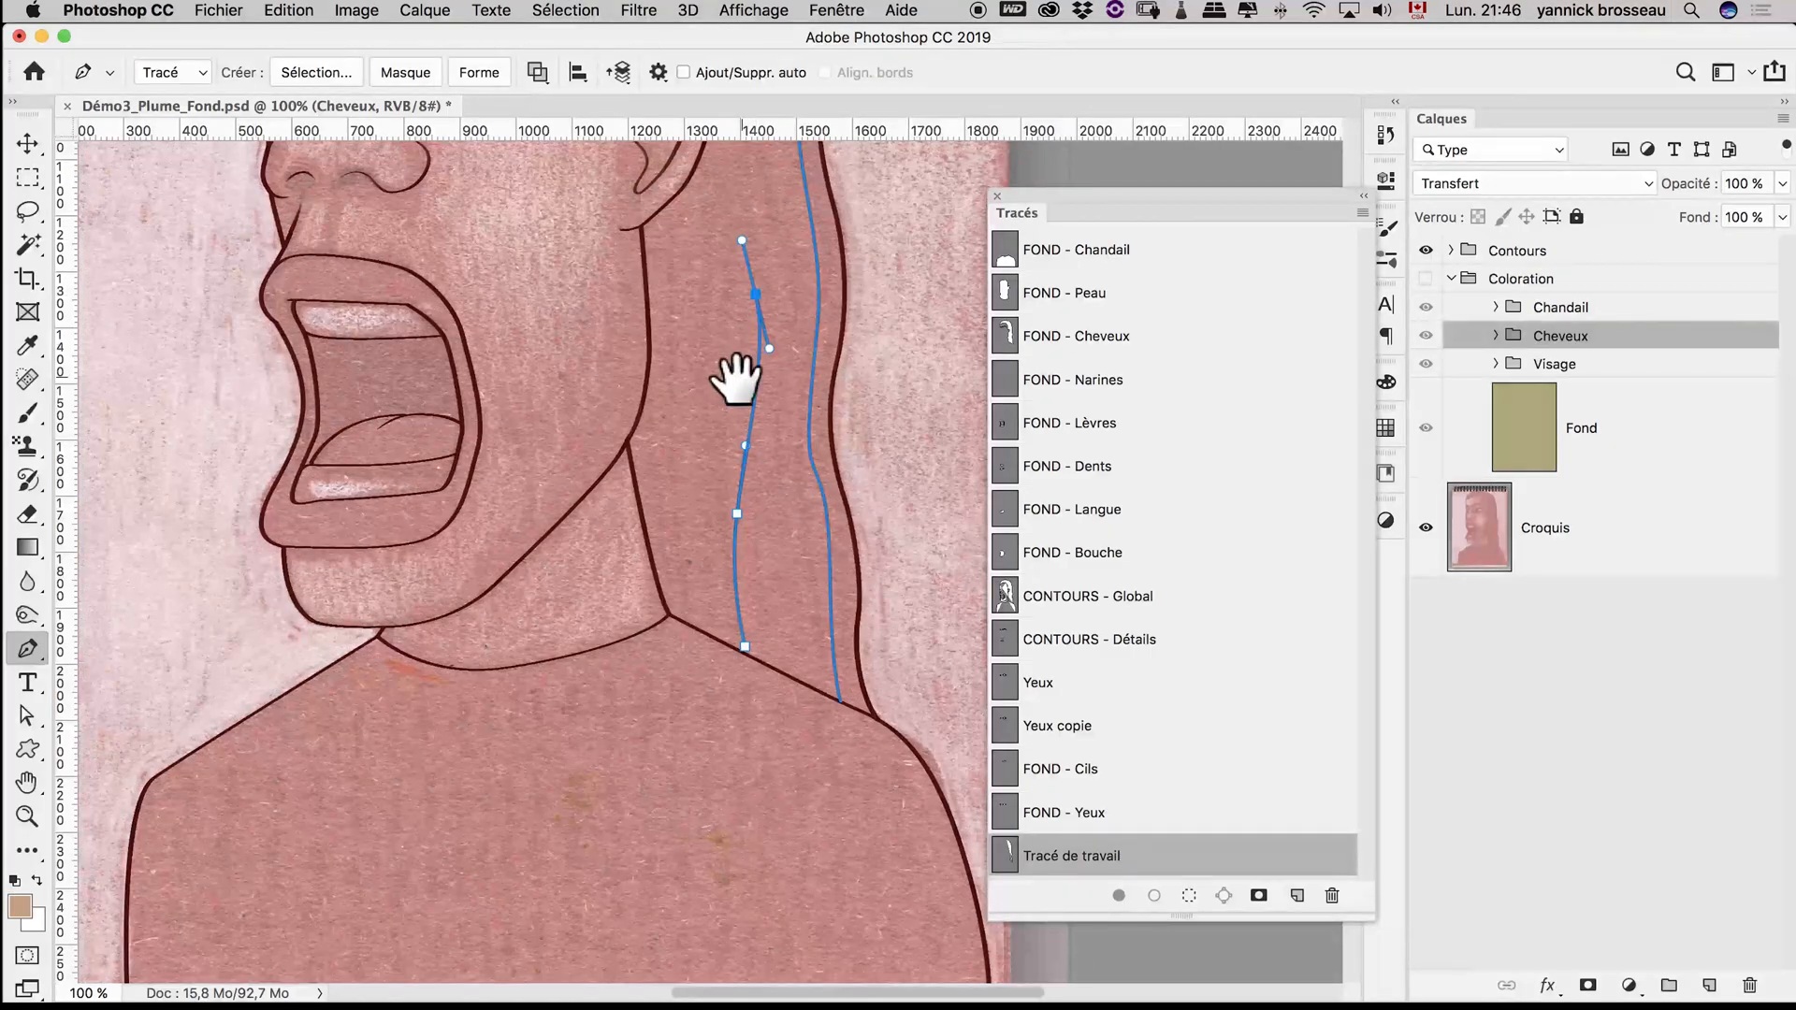
{"action": "left_click_drag", "start_coordinate": [738, 376], "coordinate": [755, 655]}
{"action": "left_click_drag", "start_coordinate": [761, 377], "coordinate": [693, 278]}
{"action": "left_click_drag", "start_coordinate": [693, 278], "coordinate": [935, 449]}
{"action": "left_click_drag", "start_coordinate": [806, 361], "coordinate": [708, 324]}
{"action": "left_click_drag", "start_coordinate": [802, 452], "coordinate": [561, 196]}
{"action": "left_click", "coordinate": [561, 196], "text": "alt"}
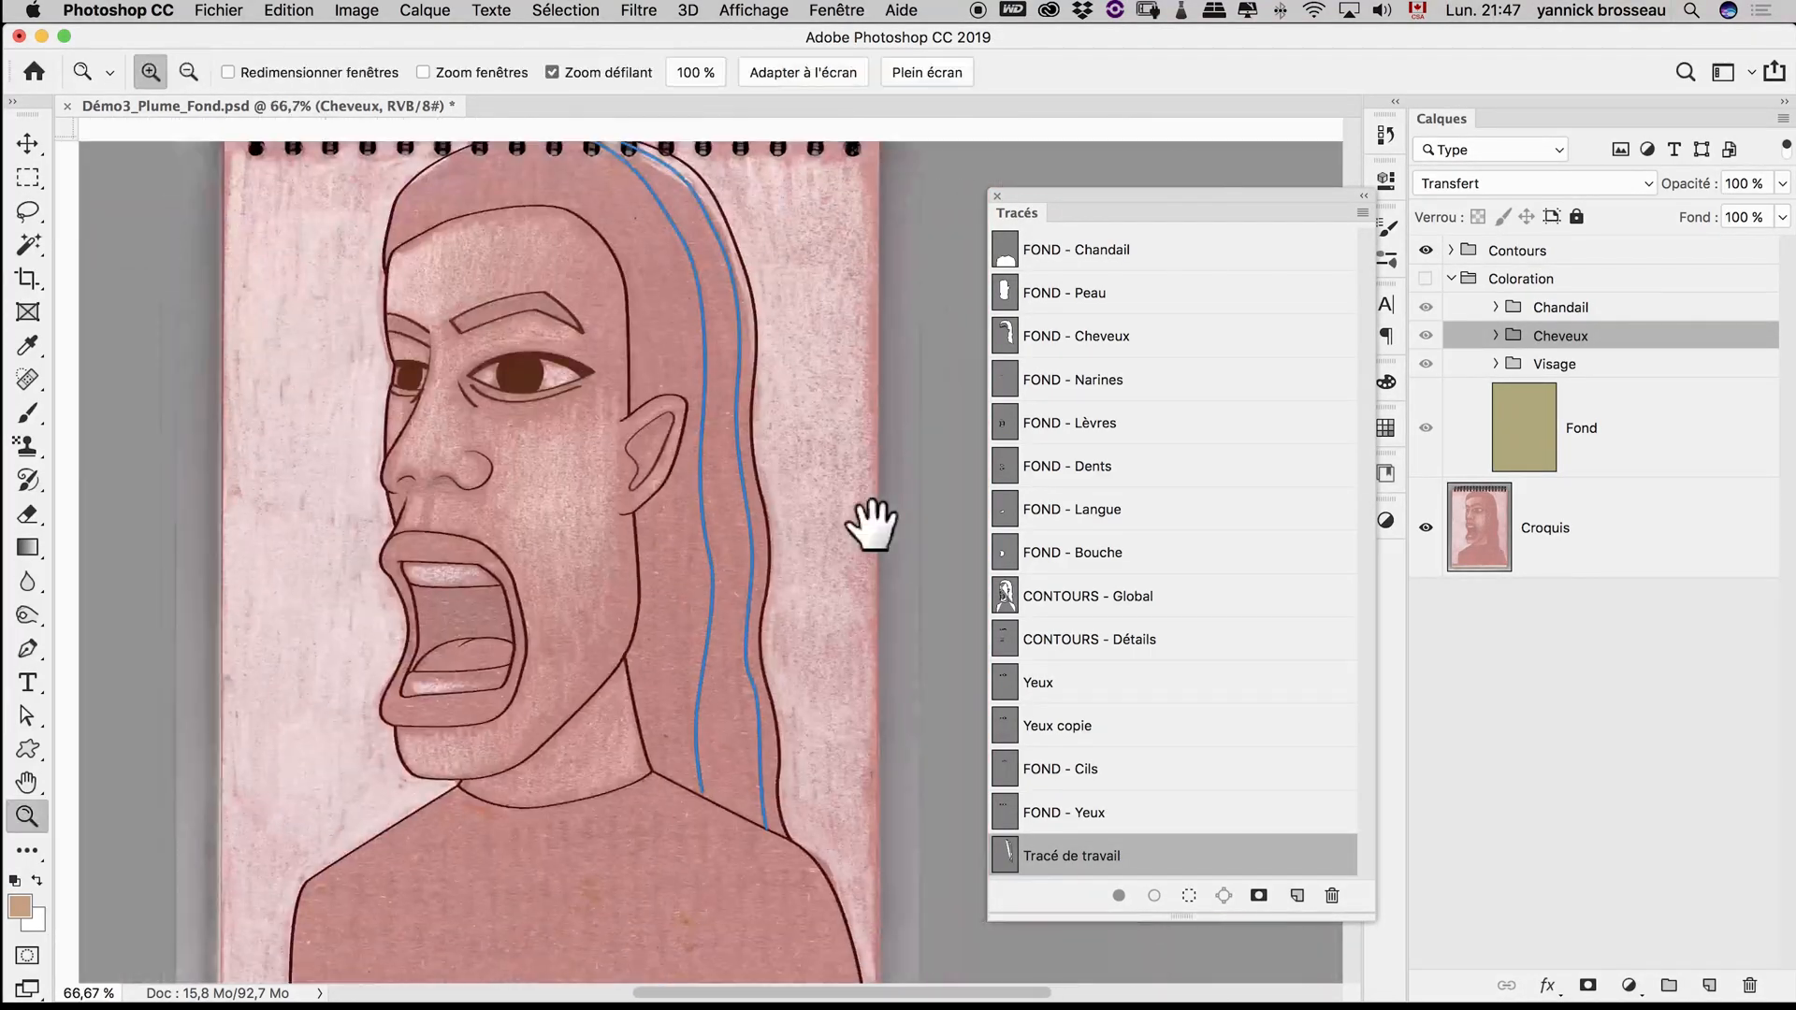
Draw a third hair strand path from the neck up to the back of the ear and end it there.
{"action": "left_click_drag", "start_coordinate": [869, 525], "coordinate": [923, 584]}
{"action": "key", "text": "Escape"}
{"action": "left_click", "coordinate": [699, 811]}
{"action": "left_click_drag", "start_coordinate": [712, 694], "coordinate": [721, 652]}
{"action": "left_click", "coordinate": [724, 531]}
{"action": "key", "text": "Escape"}
Draw the strand's continuation from the top of the ear to the crown and adjust its anchor points.
{"action": "scroll", "coordinate": [721, 533], "scroll_direction": "down", "scroll_amount": 4}
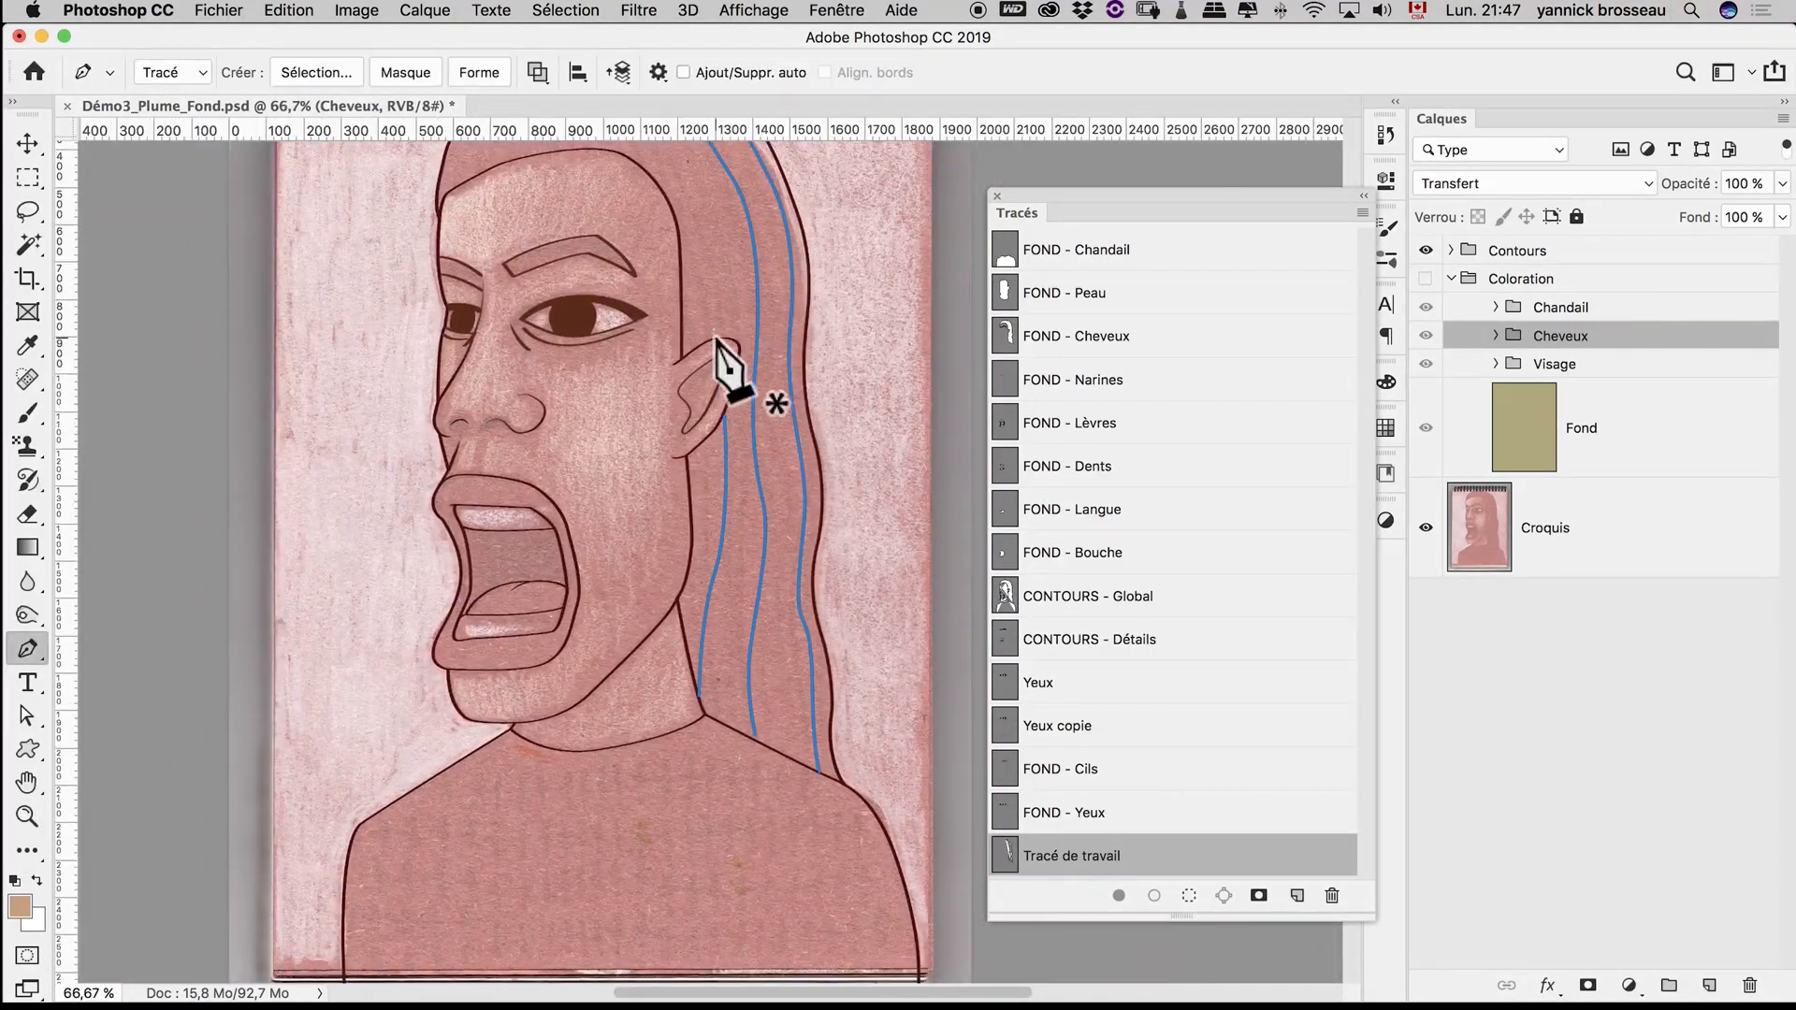
{"action": "left_click", "coordinate": [721, 337]}
{"action": "left_click_drag", "start_coordinate": [721, 313], "coordinate": [832, 453]}
{"action": "mouse_move", "coordinate": [806, 299]}
{"action": "left_mouse_down"}
{"action": "mouse_move", "coordinate": [763, 218]}
{"action": "mouse_move", "coordinate": [860, 346]}
{"action": "left_mouse_up"}
{"action": "left_click", "coordinate": [761, 233], "text": "super"}
{"action": "left_click_drag", "start_coordinate": [879, 376], "coordinate": [892, 392]}
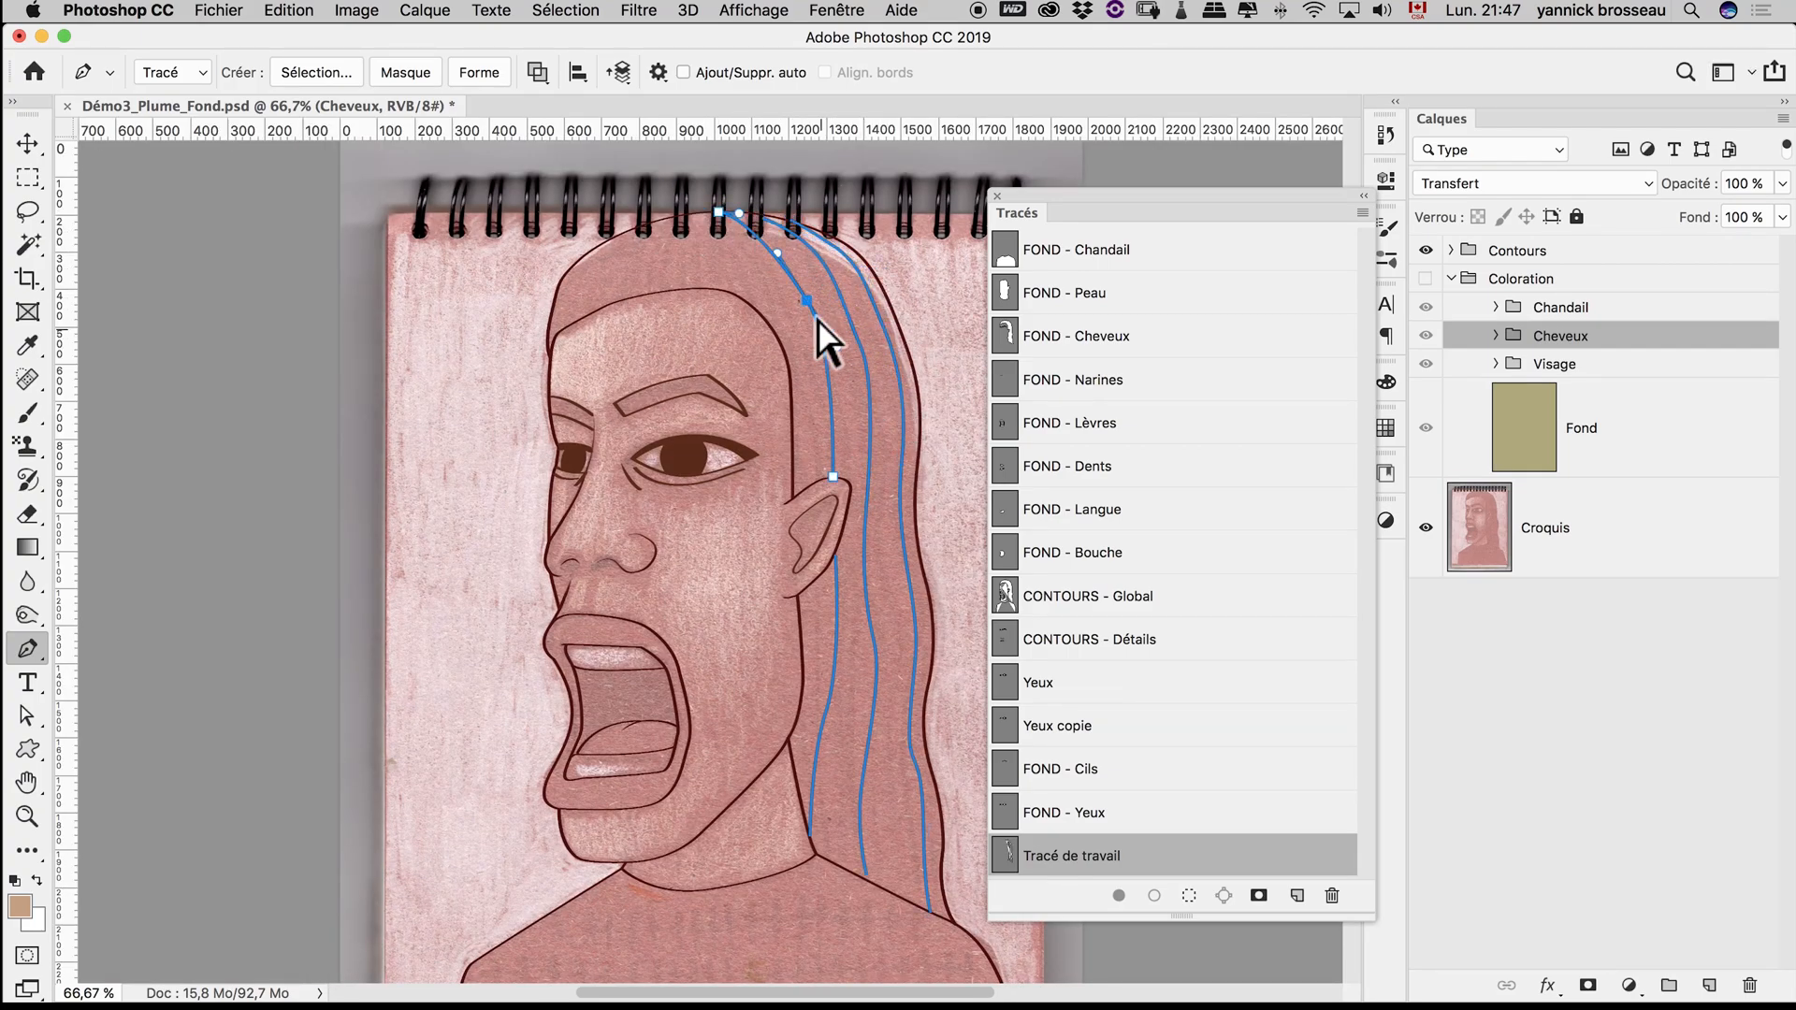
{"action": "left_click", "coordinate": [845, 299], "text": "super"}
{"action": "left_click", "coordinate": [784, 229], "text": "super"}
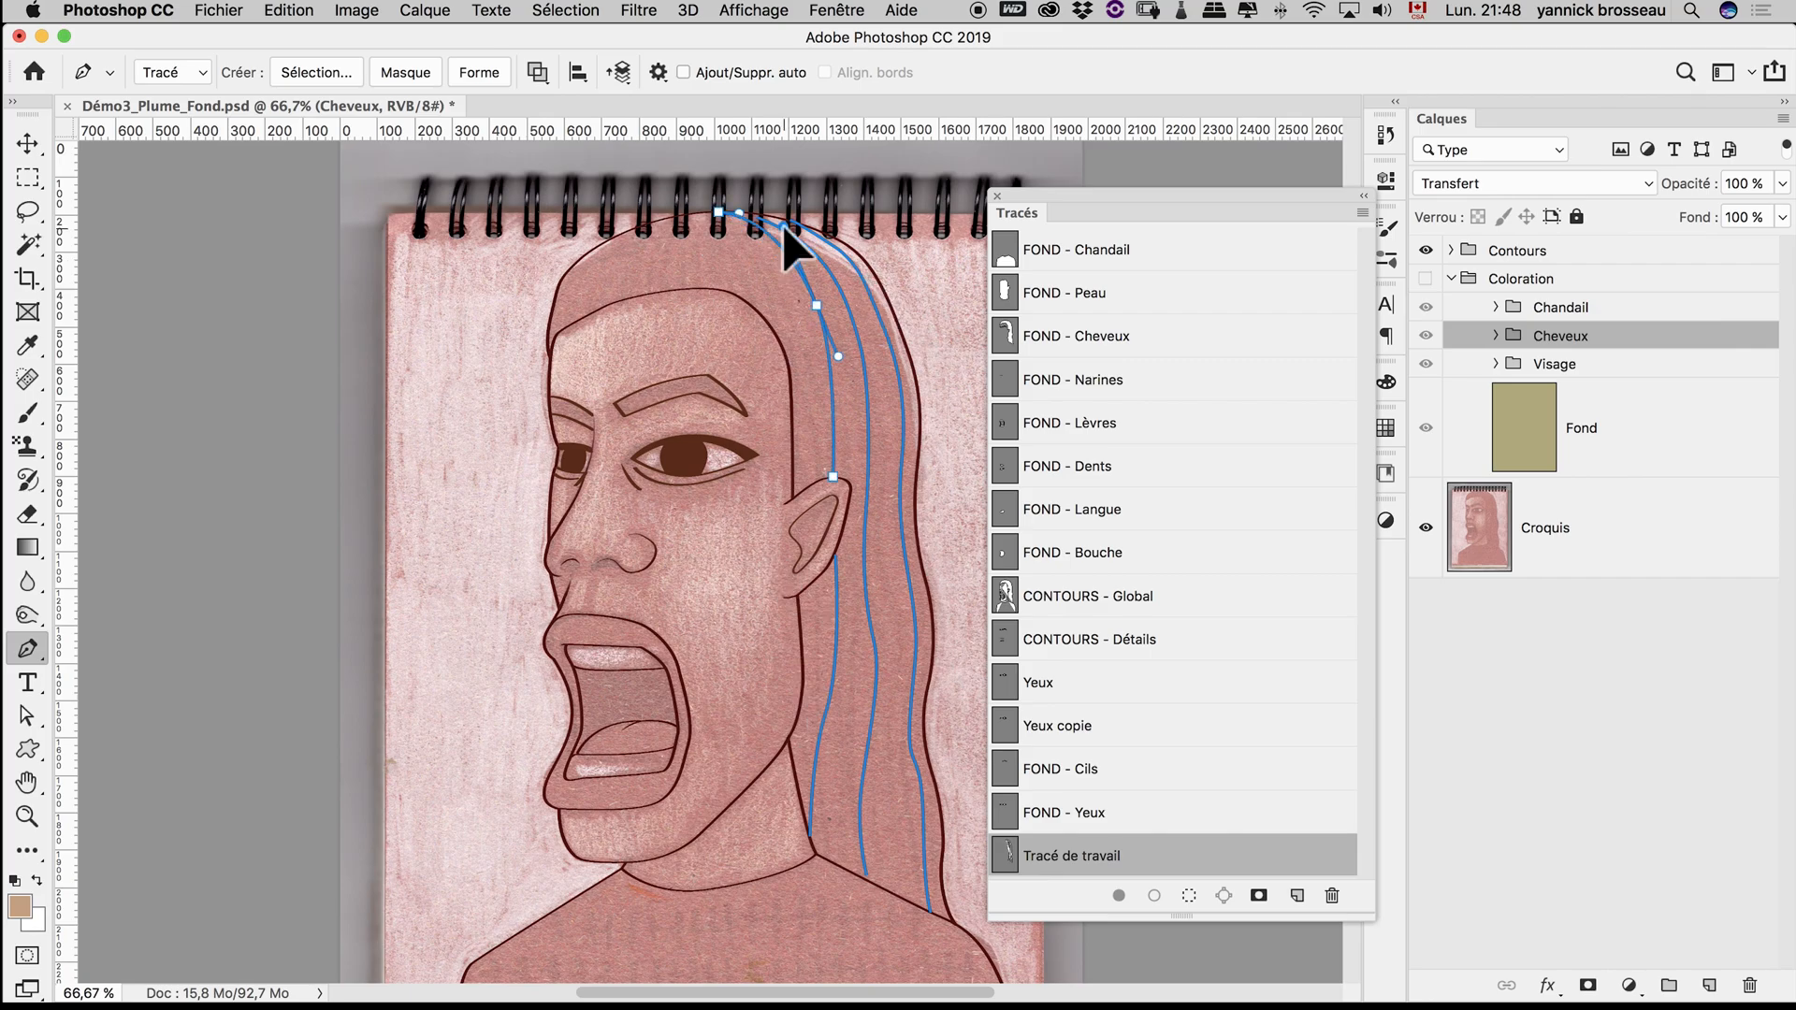
Save the work path under the name CONTOUR - Cheveux.
{"action": "left_click", "coordinate": [944, 378], "text": "alt+super"}
{"action": "left_click", "coordinate": [944, 379], "text": "alt+super"}
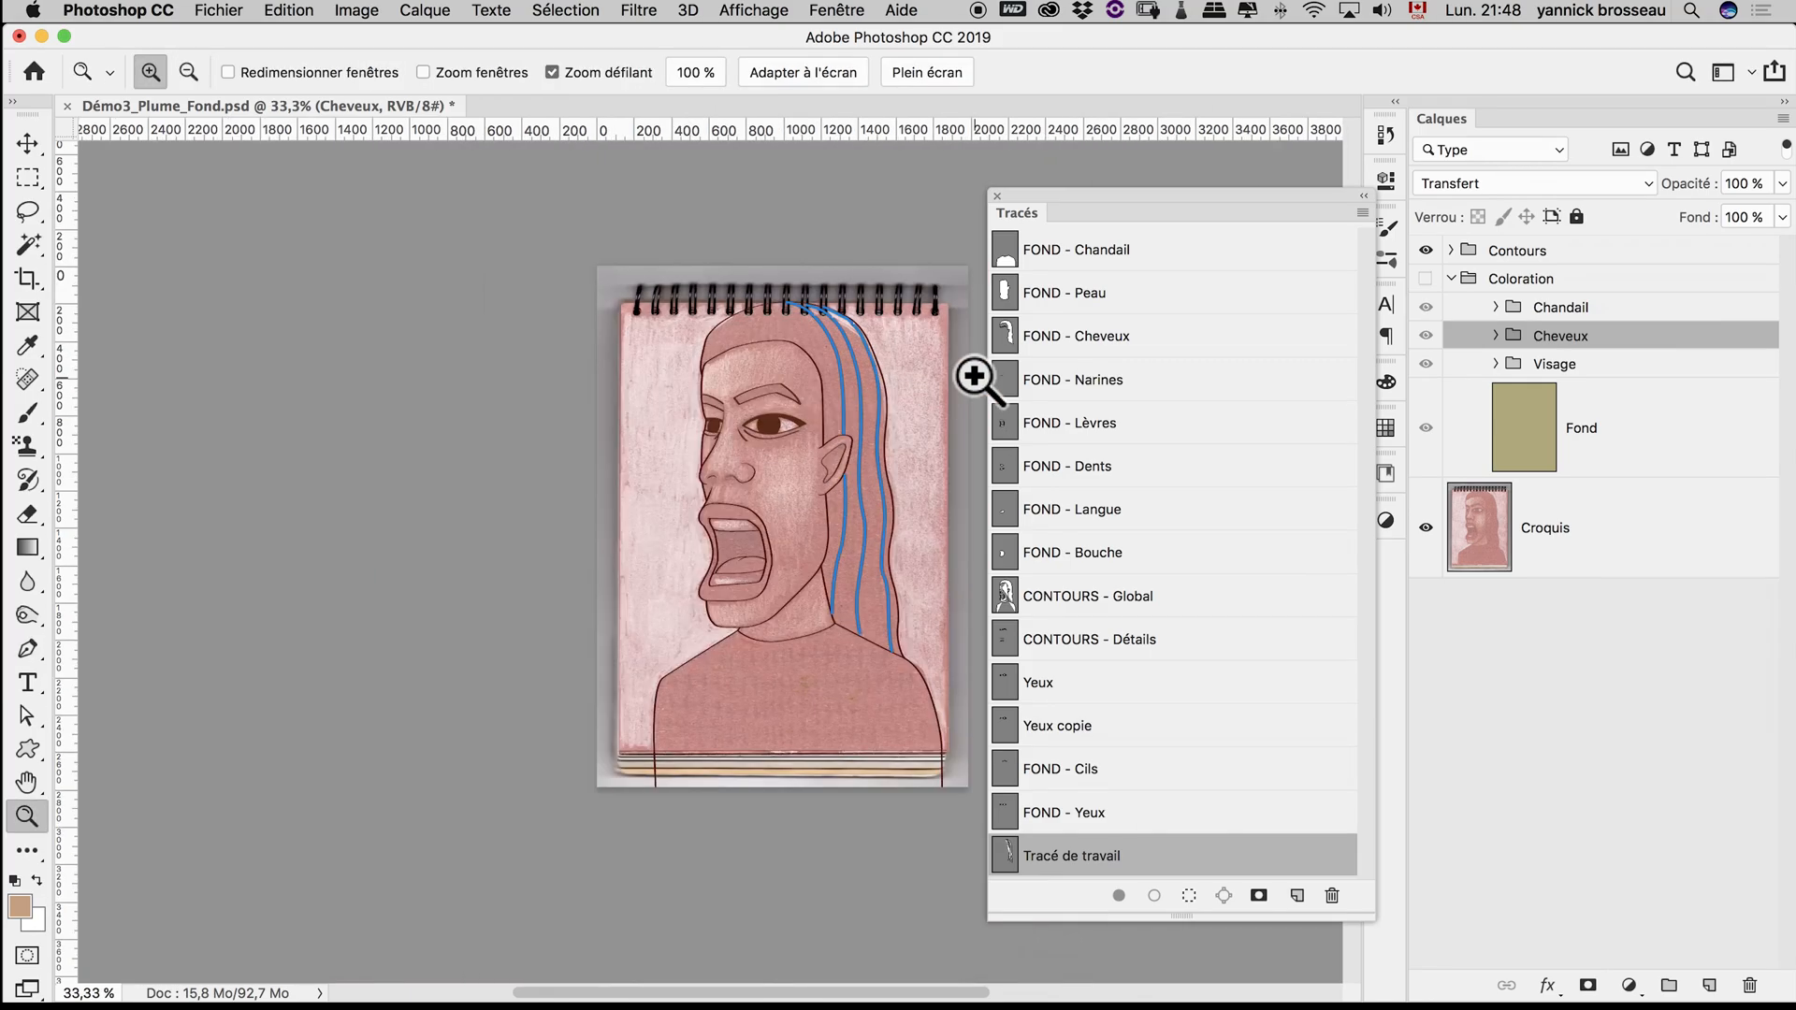
{"action": "double_click", "coordinate": [1134, 868]}
{"action": "type", "text": "CONT"}
{"action": "key", "text": "Return"}
Draw hair strand paths between the forehead hairline and the crown, deleting and redrawing the one nearest the temple.
{"action": "left_click", "coordinate": [840, 438], "text": "super"}
{"action": "left_click", "coordinate": [840, 438], "text": "super"}
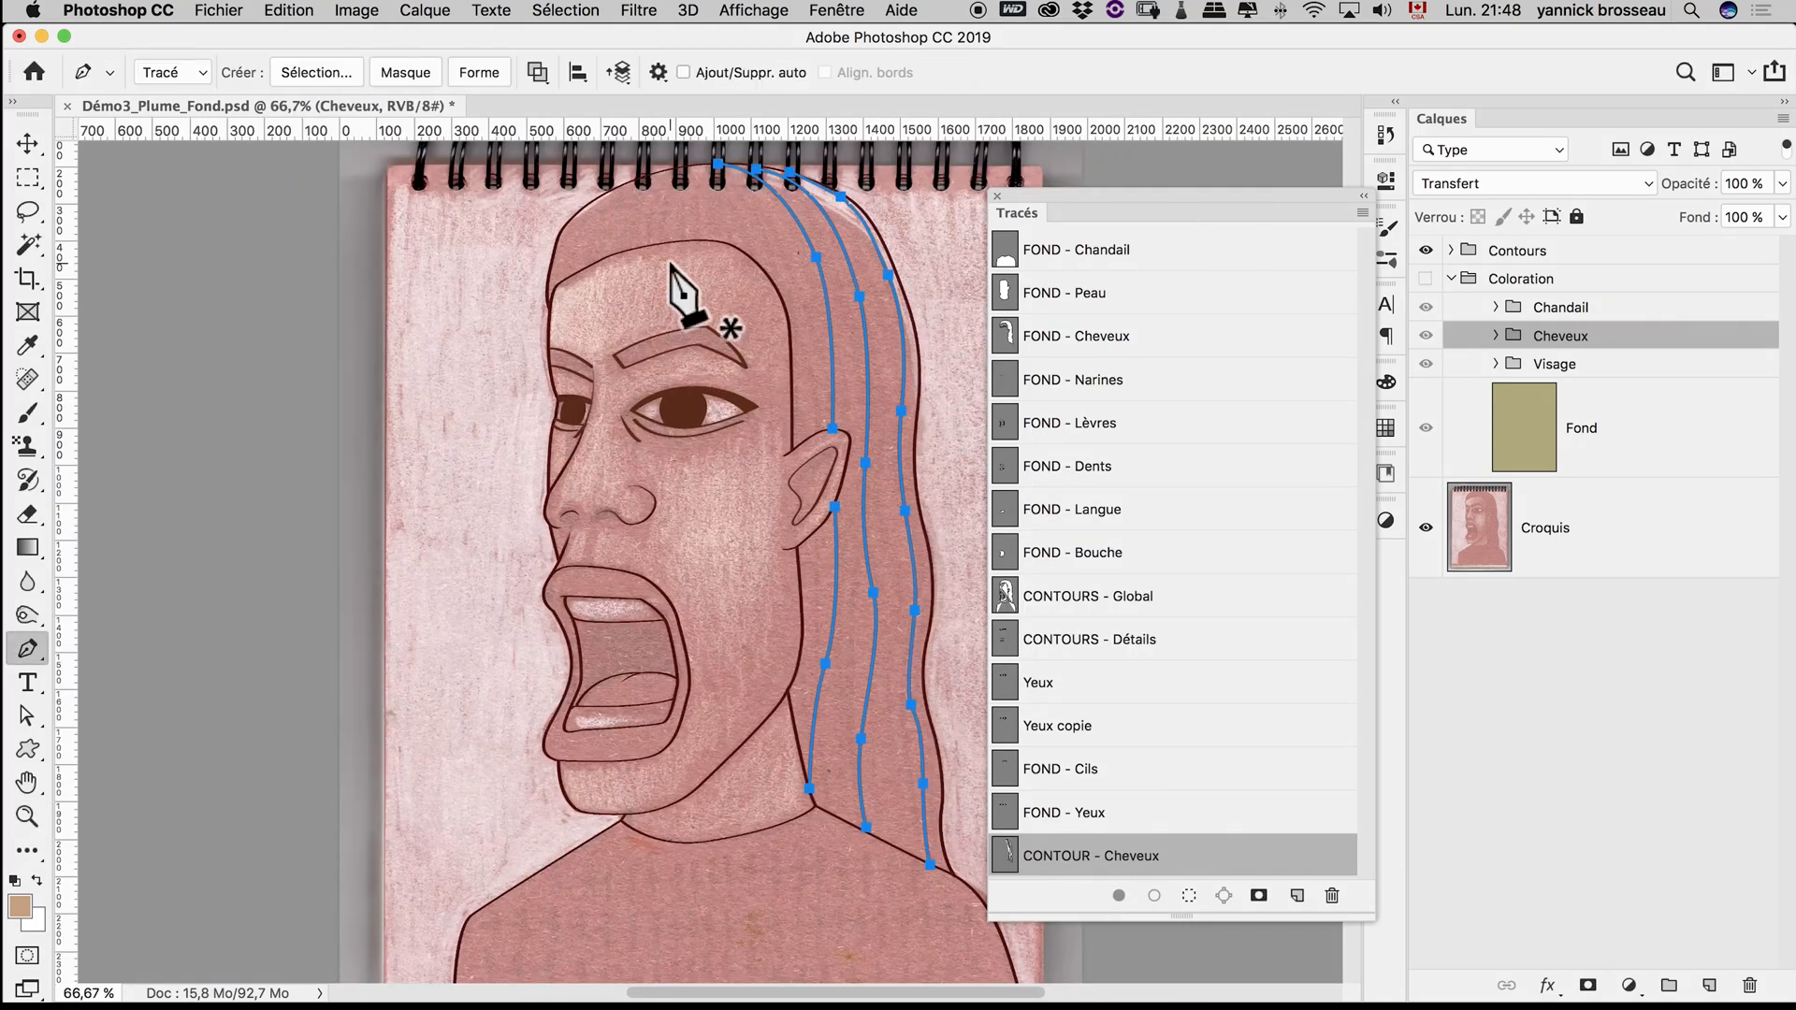
{"action": "left_click_drag", "start_coordinate": [674, 266], "coordinate": [720, 391]}
{"action": "left_click_drag", "start_coordinate": [842, 419], "coordinate": [815, 322]}
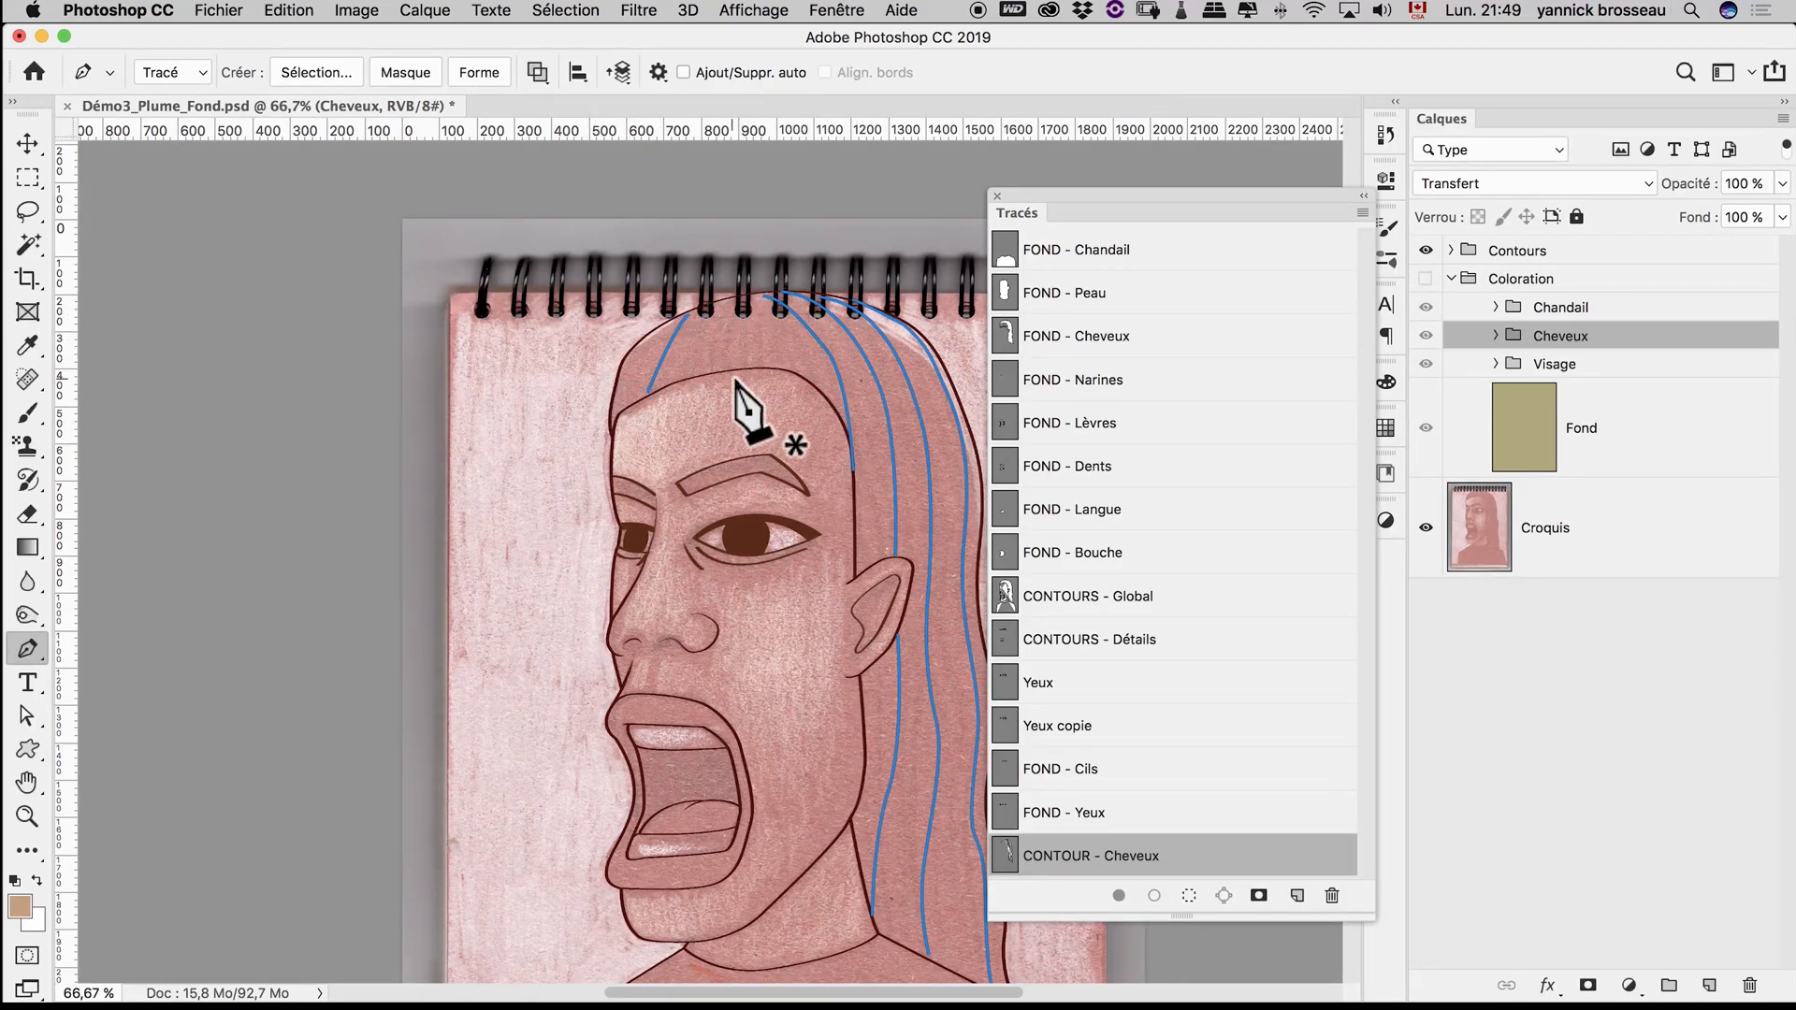
{"action": "left_click", "coordinate": [773, 297], "text": "super"}
{"action": "key", "text": "Delete"}
{"action": "key", "text": "Delete"}
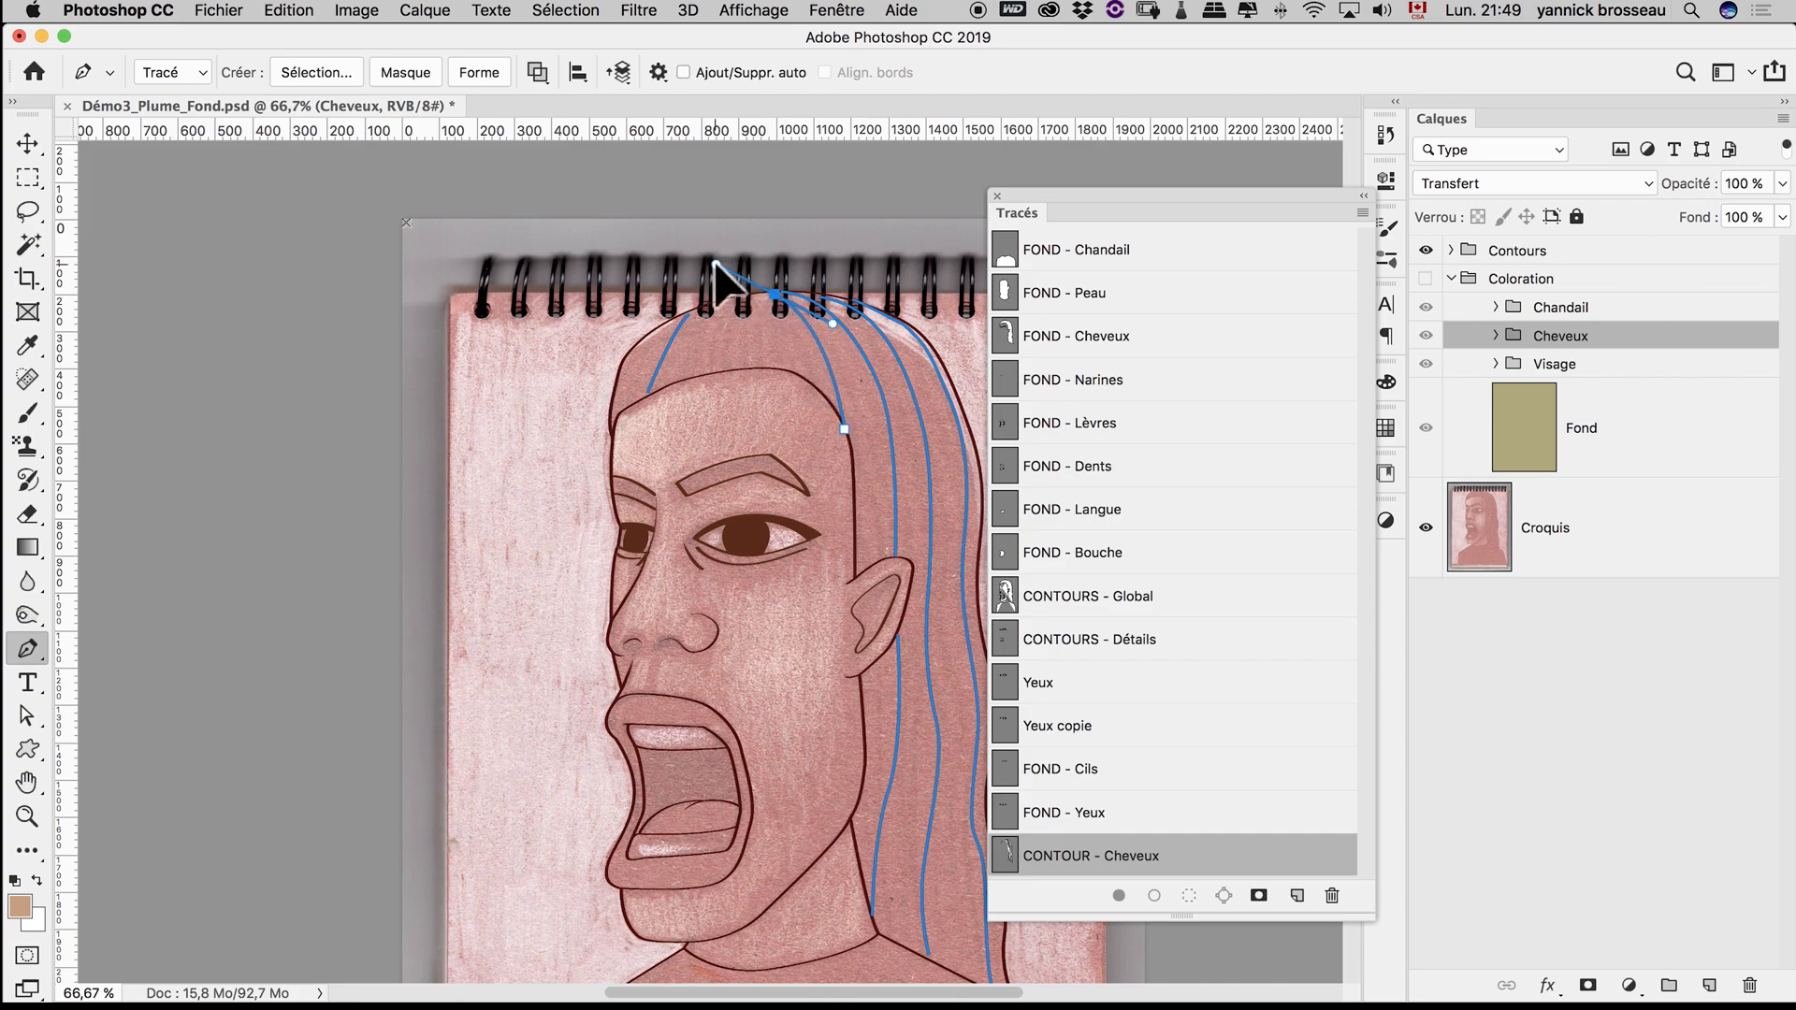
{"action": "left_click", "coordinate": [832, 402], "text": "super"}
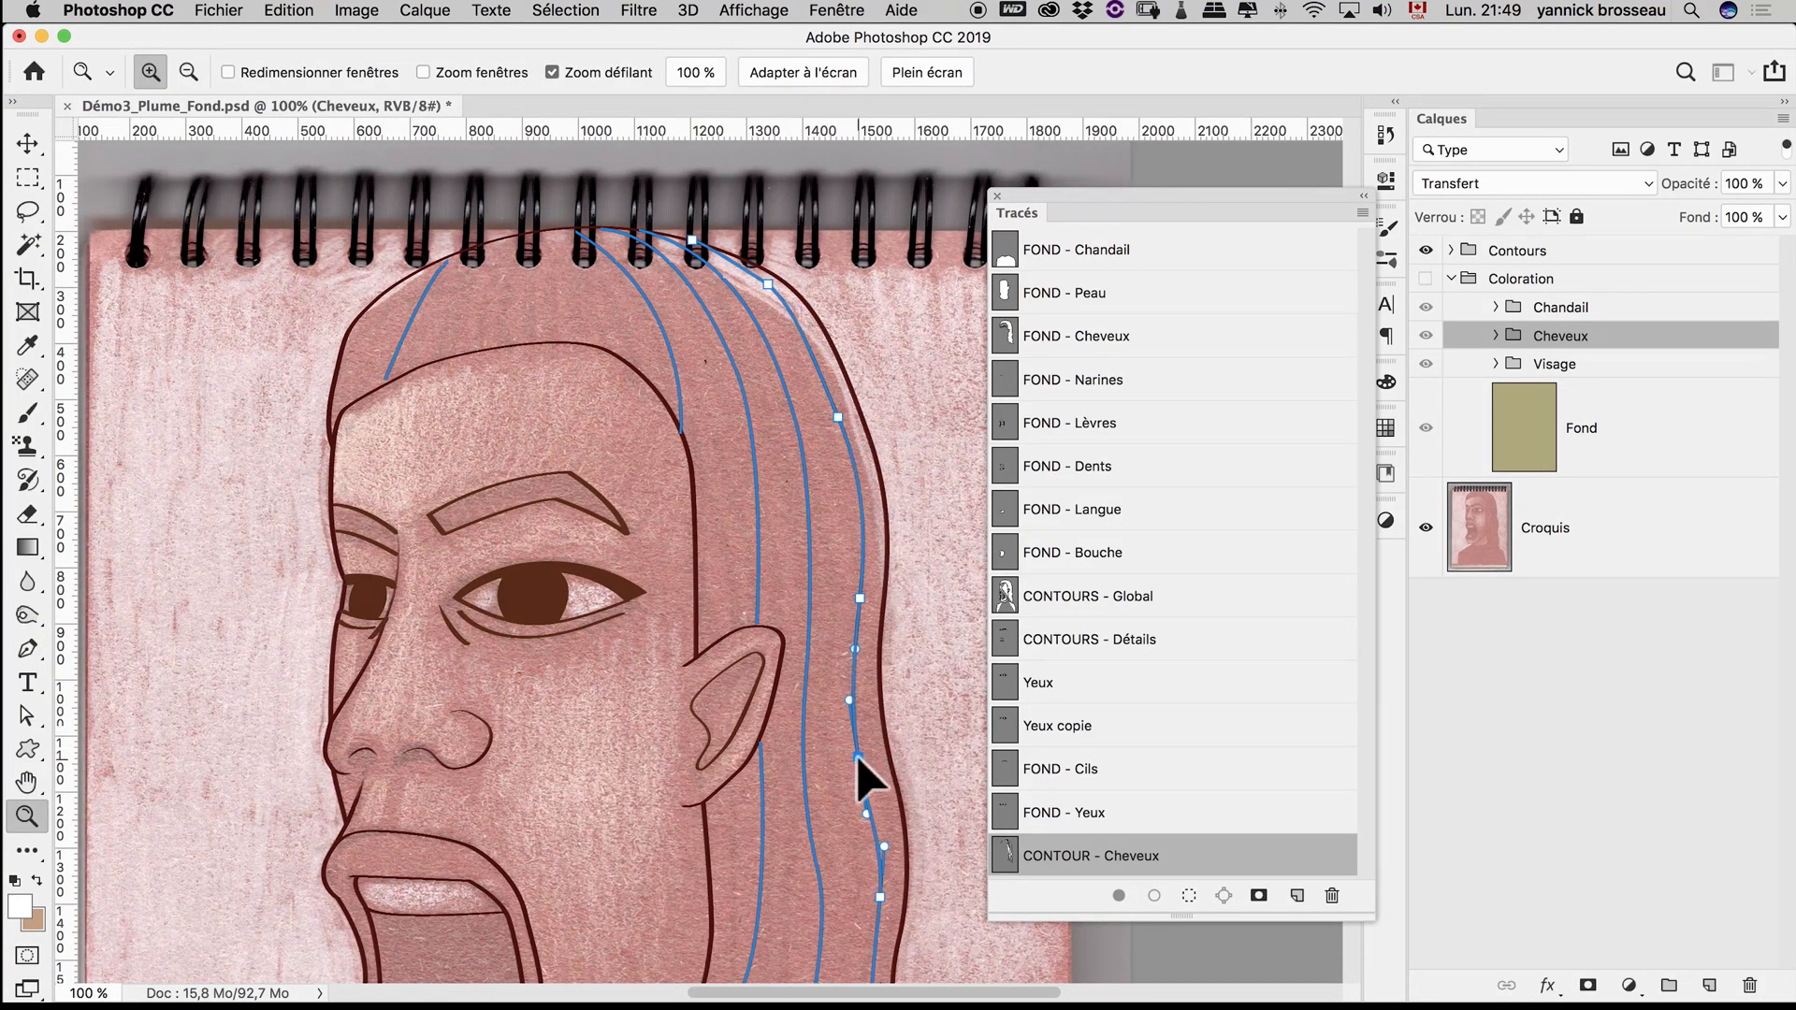
Fine-tune the anchor points of the outer hair strand in the CONTOUR - Cheveux path.
{"action": "scroll", "coordinate": [866, 742], "scroll_direction": "down", "scroll_amount": 5}
{"action": "left_click_drag", "start_coordinate": [804, 656], "coordinate": [796, 662]}
{"action": "left_click", "coordinate": [784, 540], "text": "super"}
{"action": "left_click", "coordinate": [784, 543], "text": "super"}
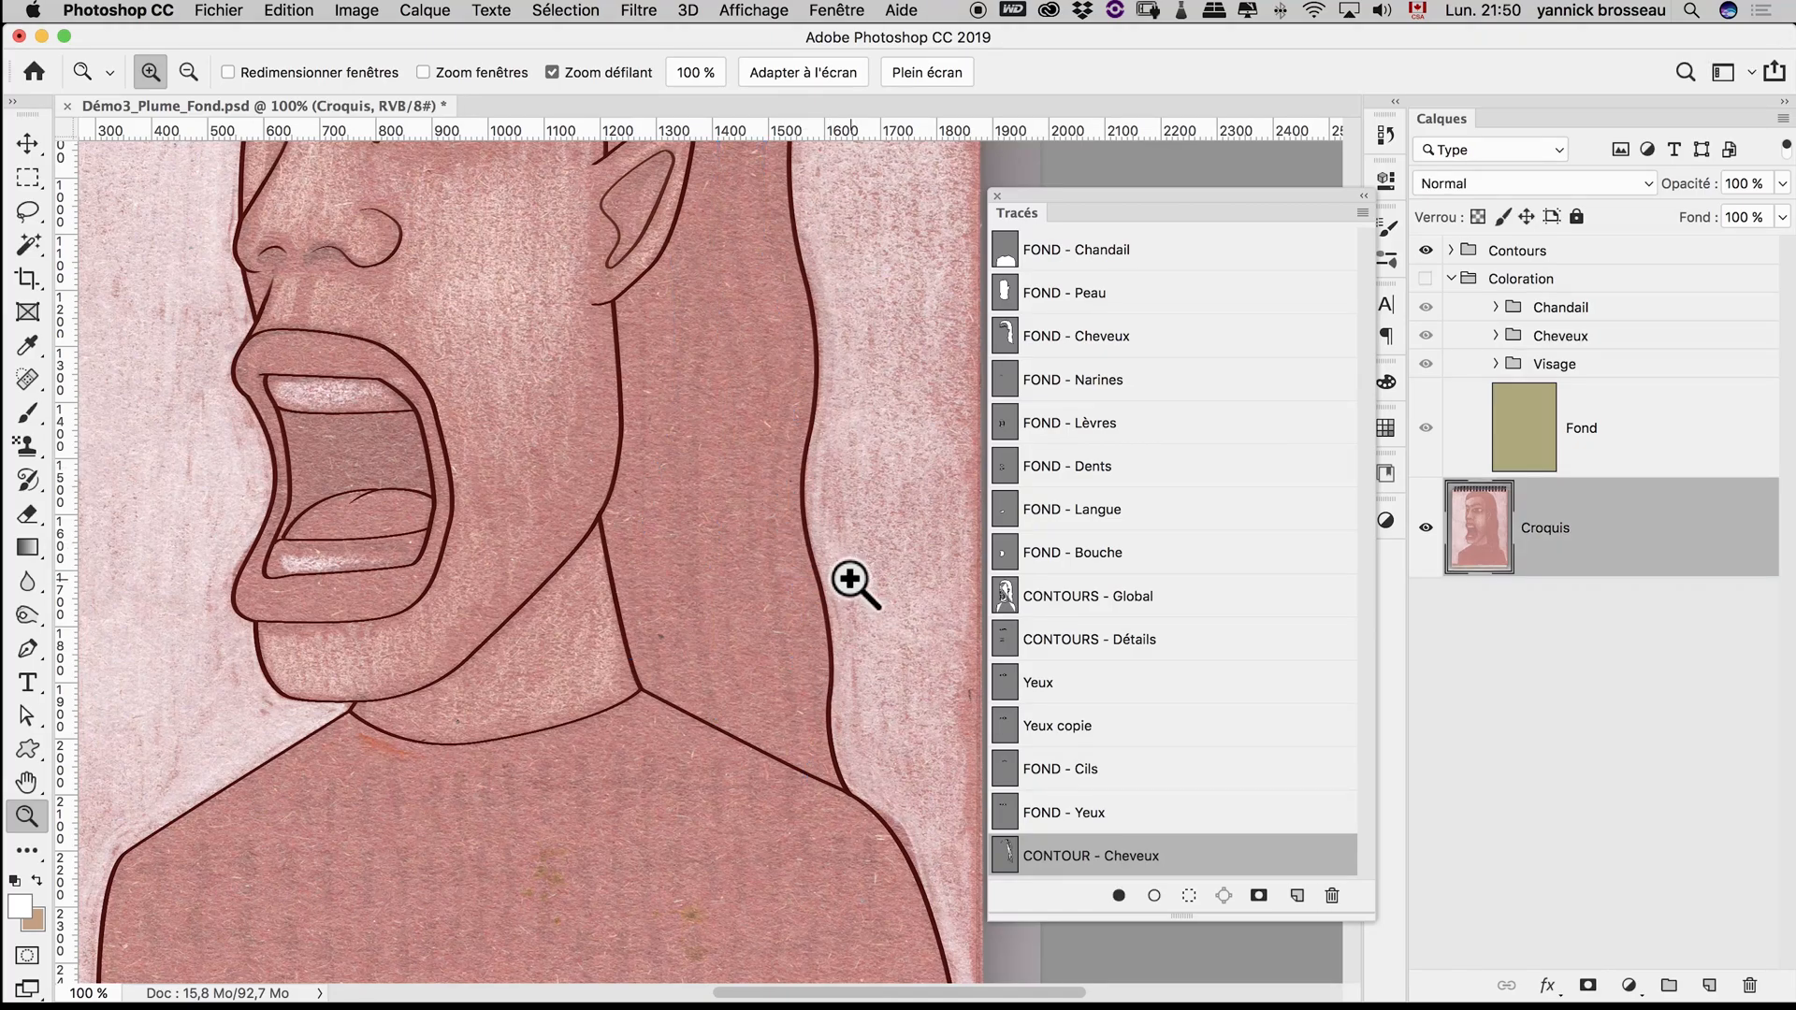
{"action": "left_click", "coordinate": [1008, 856]}
{"action": "left_click_drag", "start_coordinate": [784, 540], "coordinate": [784, 549]}
Redraw the frontmost fringe strand as a curved Pen path from the top of the hair to the forehead hairline.
{"action": "key", "text": "super+minus"}
{"action": "key", "text": "super+minus"}
{"action": "scroll", "coordinate": [598, 418], "scroll_direction": "up", "scroll_amount": 4}
{"action": "left_click", "coordinate": [598, 421], "text": "super"}
{"action": "left_click", "coordinate": [27, 716]}
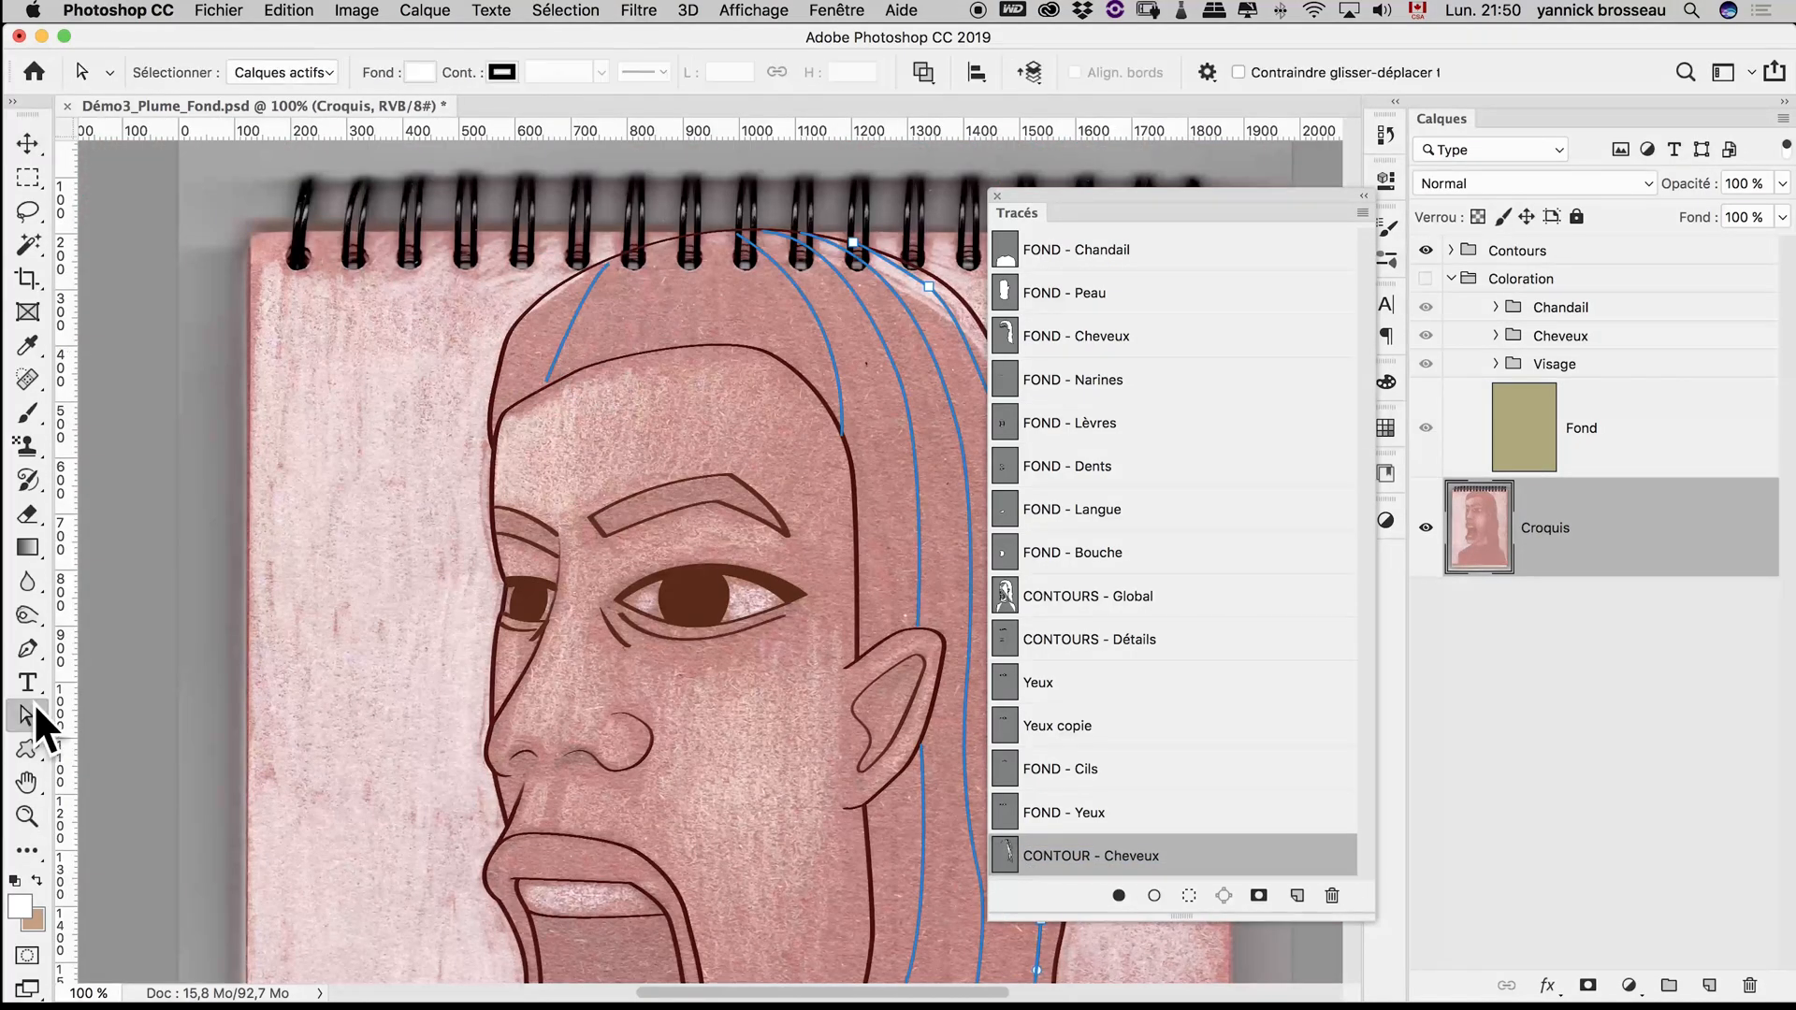
{"action": "key", "text": "p"}
{"action": "left_click", "coordinate": [606, 260]}
{"action": "left_click_drag", "start_coordinate": [550, 381], "coordinate": [542, 469]}
{"action": "key", "text": "Escape"}
Draw further curved fringe strand paths from the top of the head down to the forehead hairline.
{"action": "left_click", "coordinate": [661, 243]}
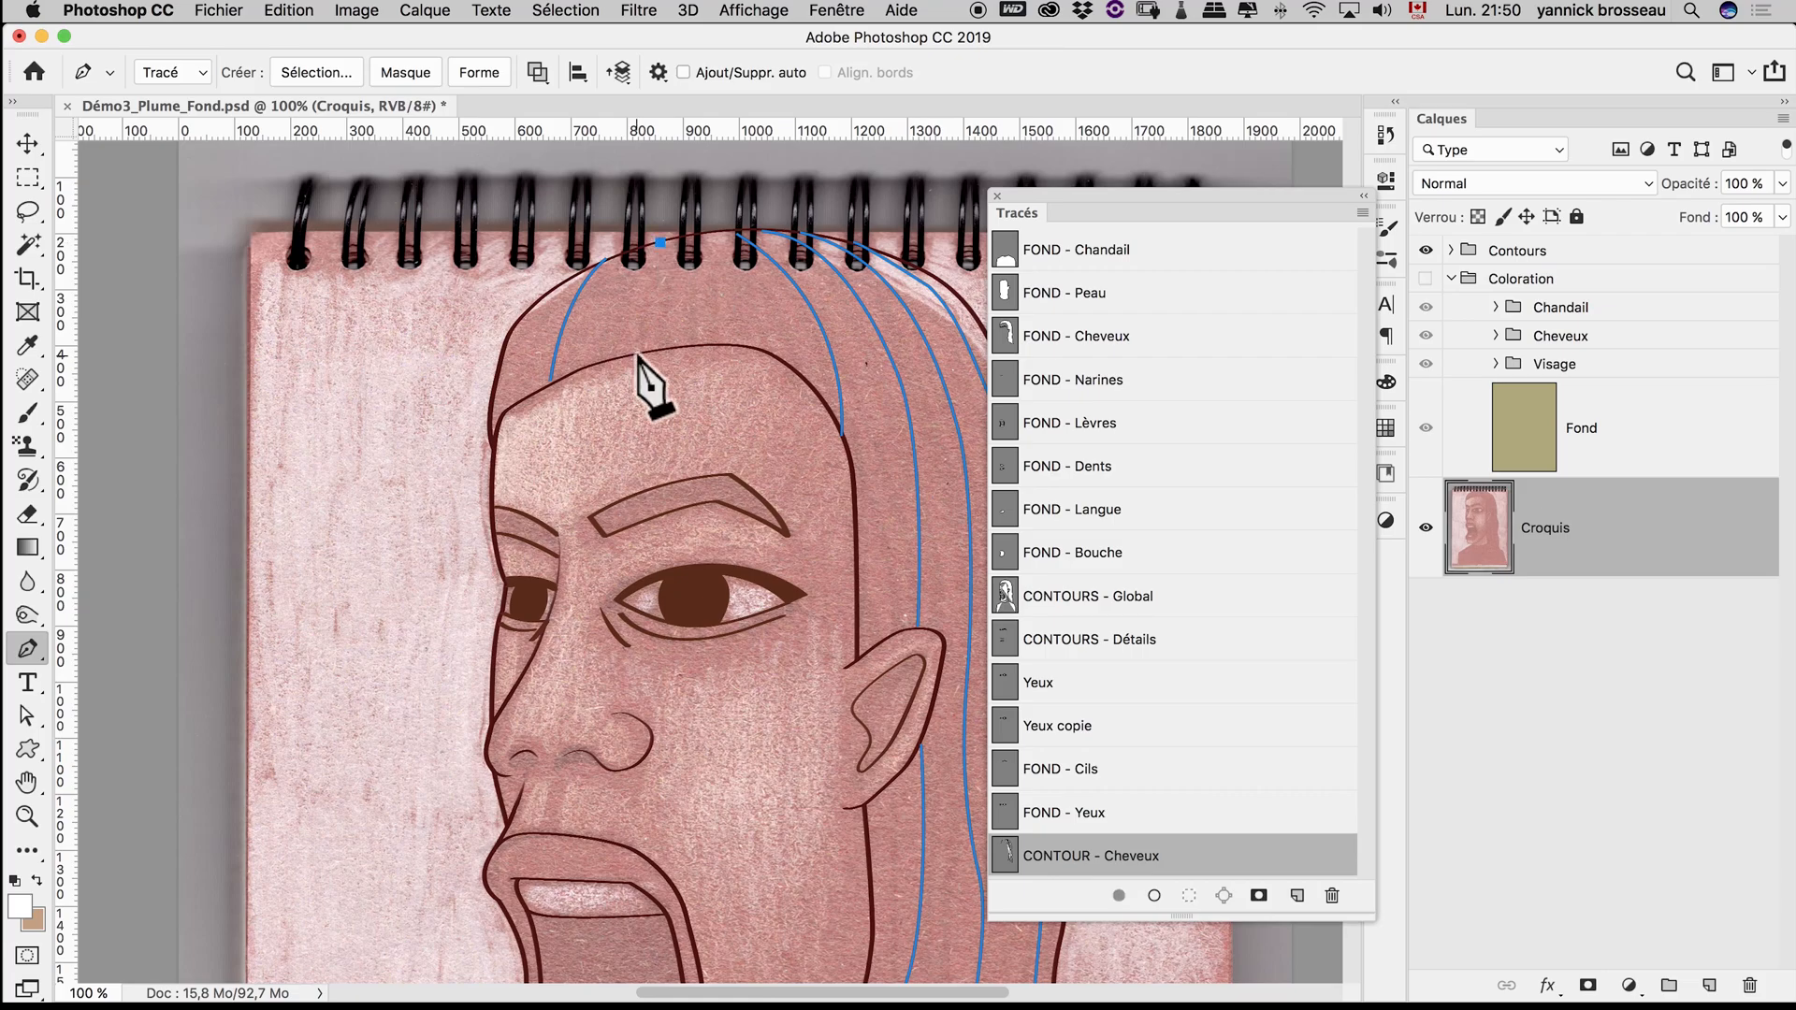
{"action": "left_click_drag", "start_coordinate": [642, 351], "coordinate": [645, 410]}
{"action": "key", "text": "Escape"}
{"action": "left_click", "coordinate": [709, 234]}
{"action": "left_click_drag", "start_coordinate": [783, 510], "coordinate": [471, 361]}
{"action": "key", "text": "z"}
{"action": "key", "text": "super+minus"}
{"action": "key", "text": "super+minus"}
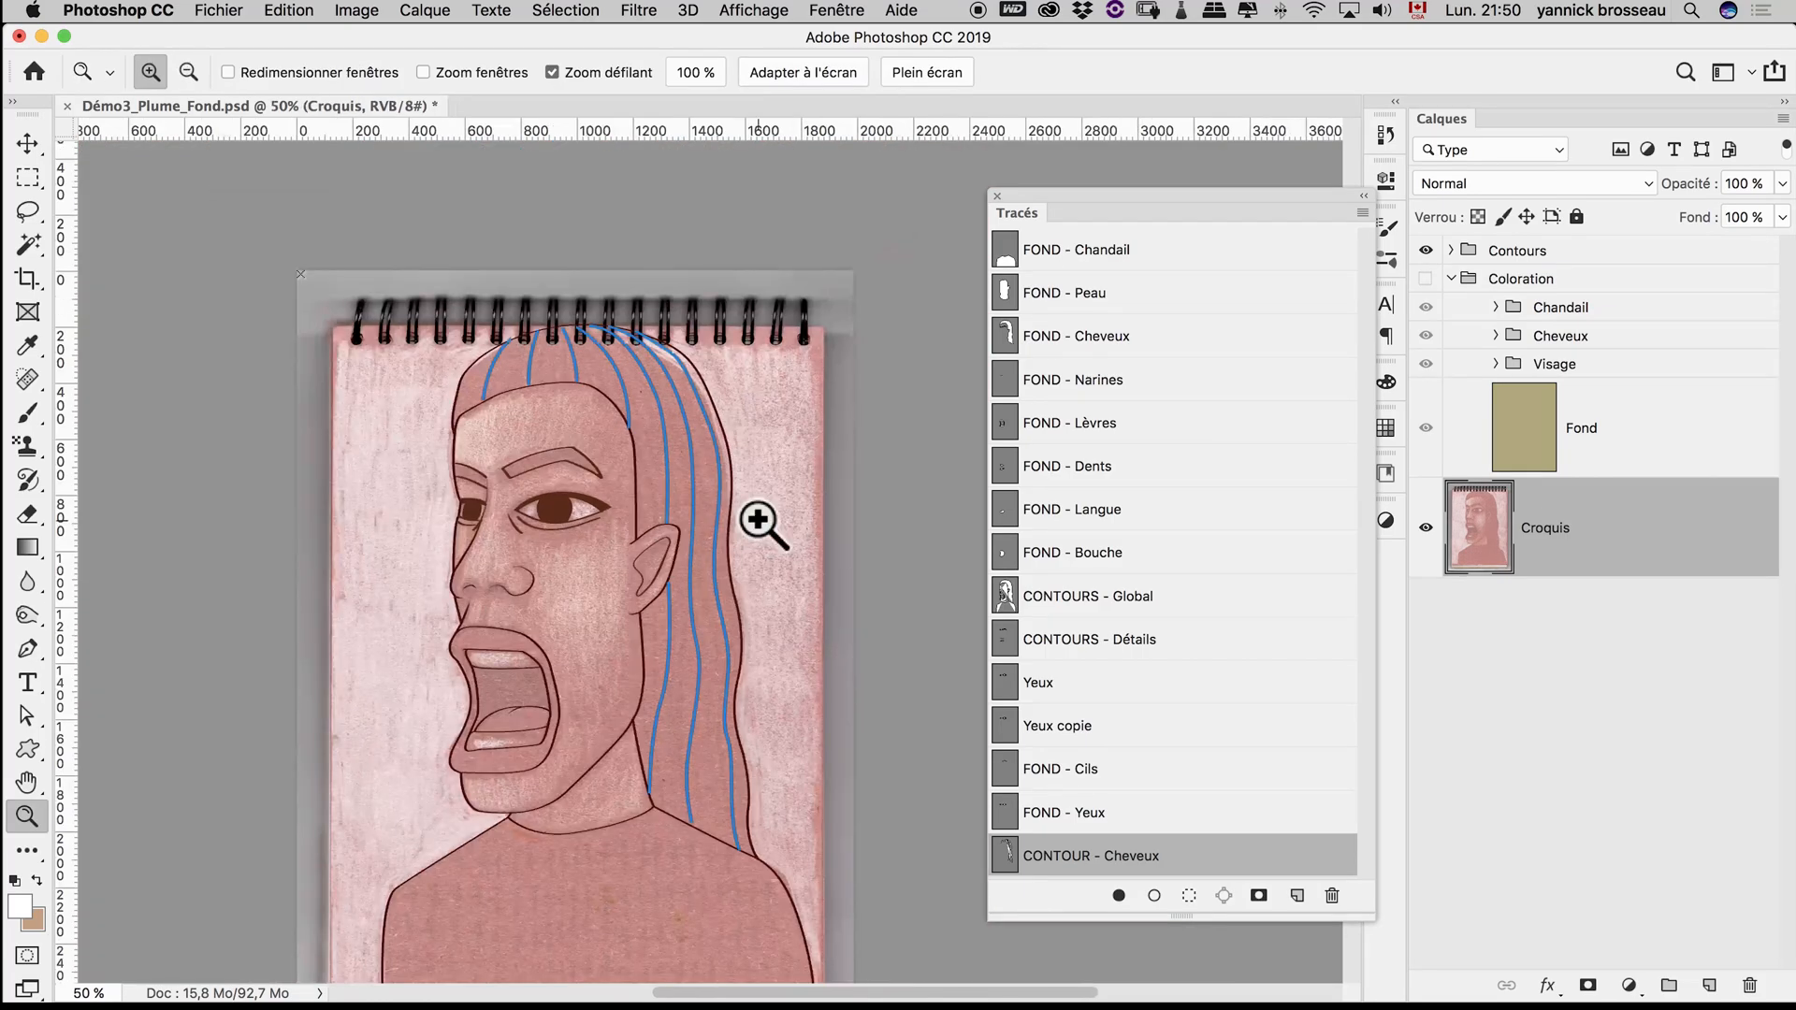
{"action": "triple_click", "coordinate": [529, 413]}
{"action": "left_click_drag", "start_coordinate": [707, 338], "coordinate": [677, 710]}
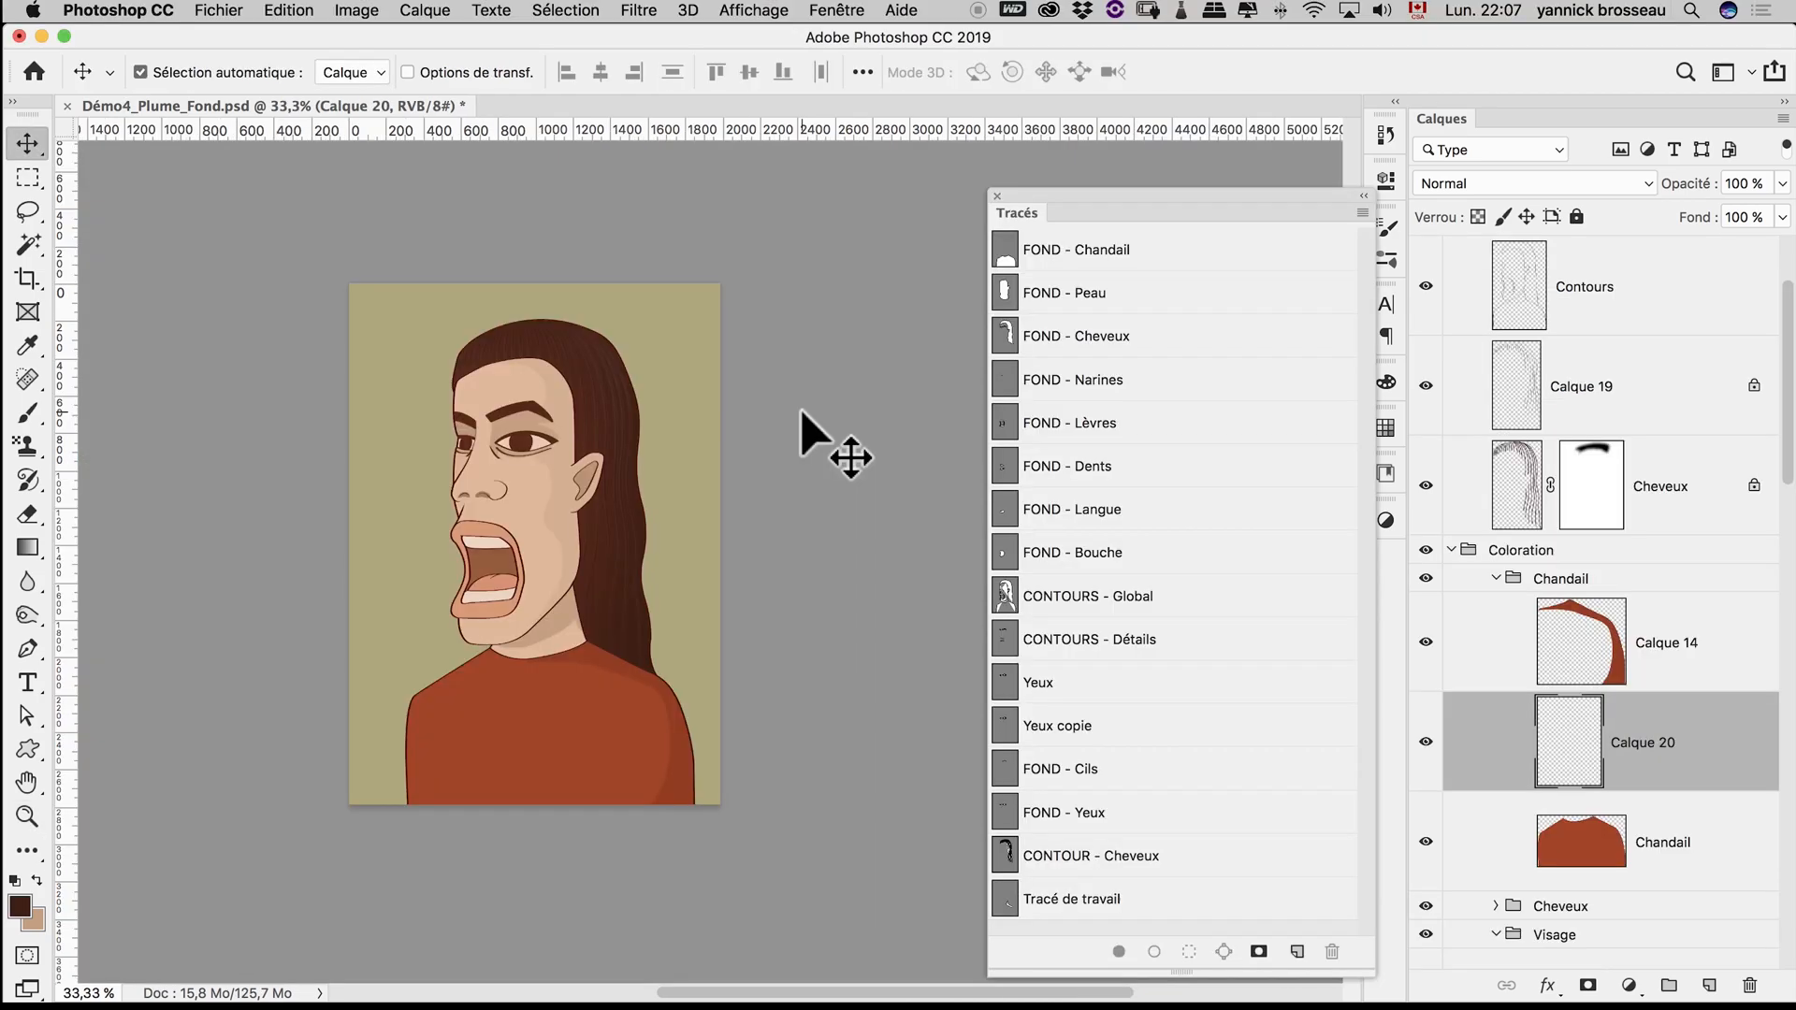
Fill the sweater selection on Calque 20 with a knit-like pattern and move the layer above Calque 14.
{"action": "key", "text": "i"}
{"action": "key", "text": "shift+F5"}
{"action": "left_click", "coordinate": [1244, 466]}
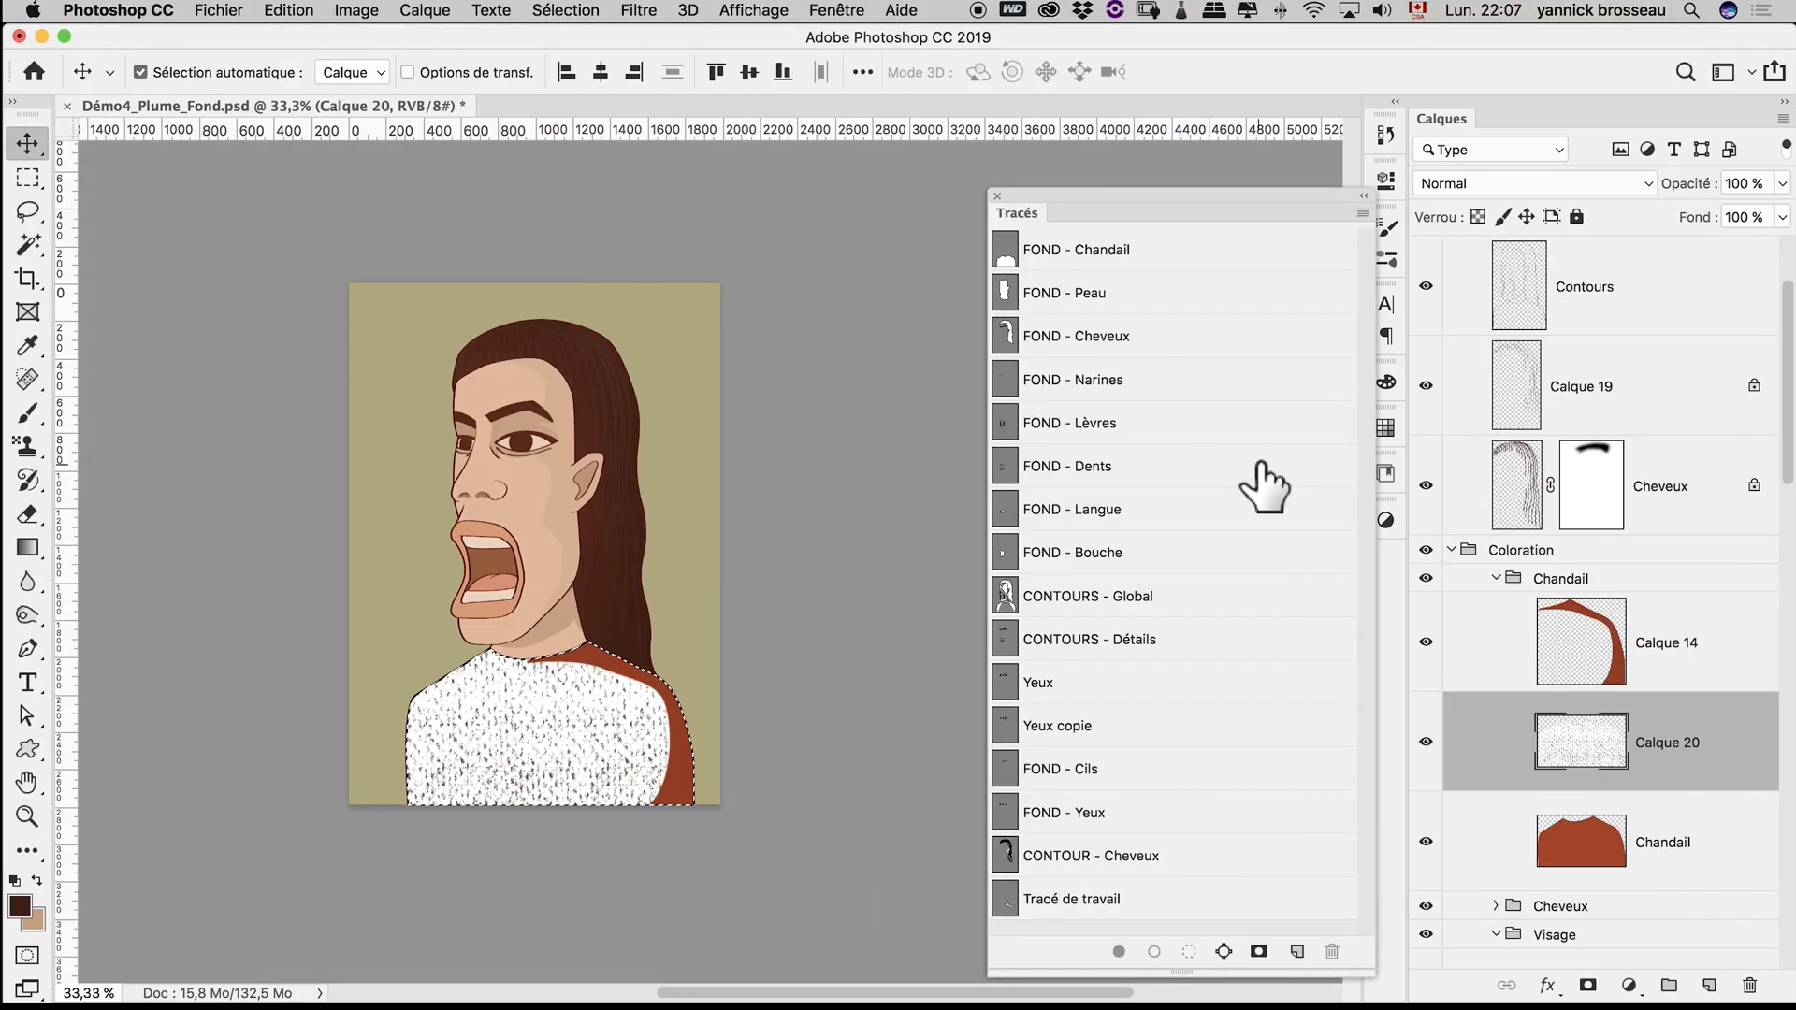
{"action": "key", "text": "super+bracketright"}
Set the sweater pattern layer to the Produit blend mode at 30 % opacity.
{"action": "left_click", "coordinate": [1539, 177]}
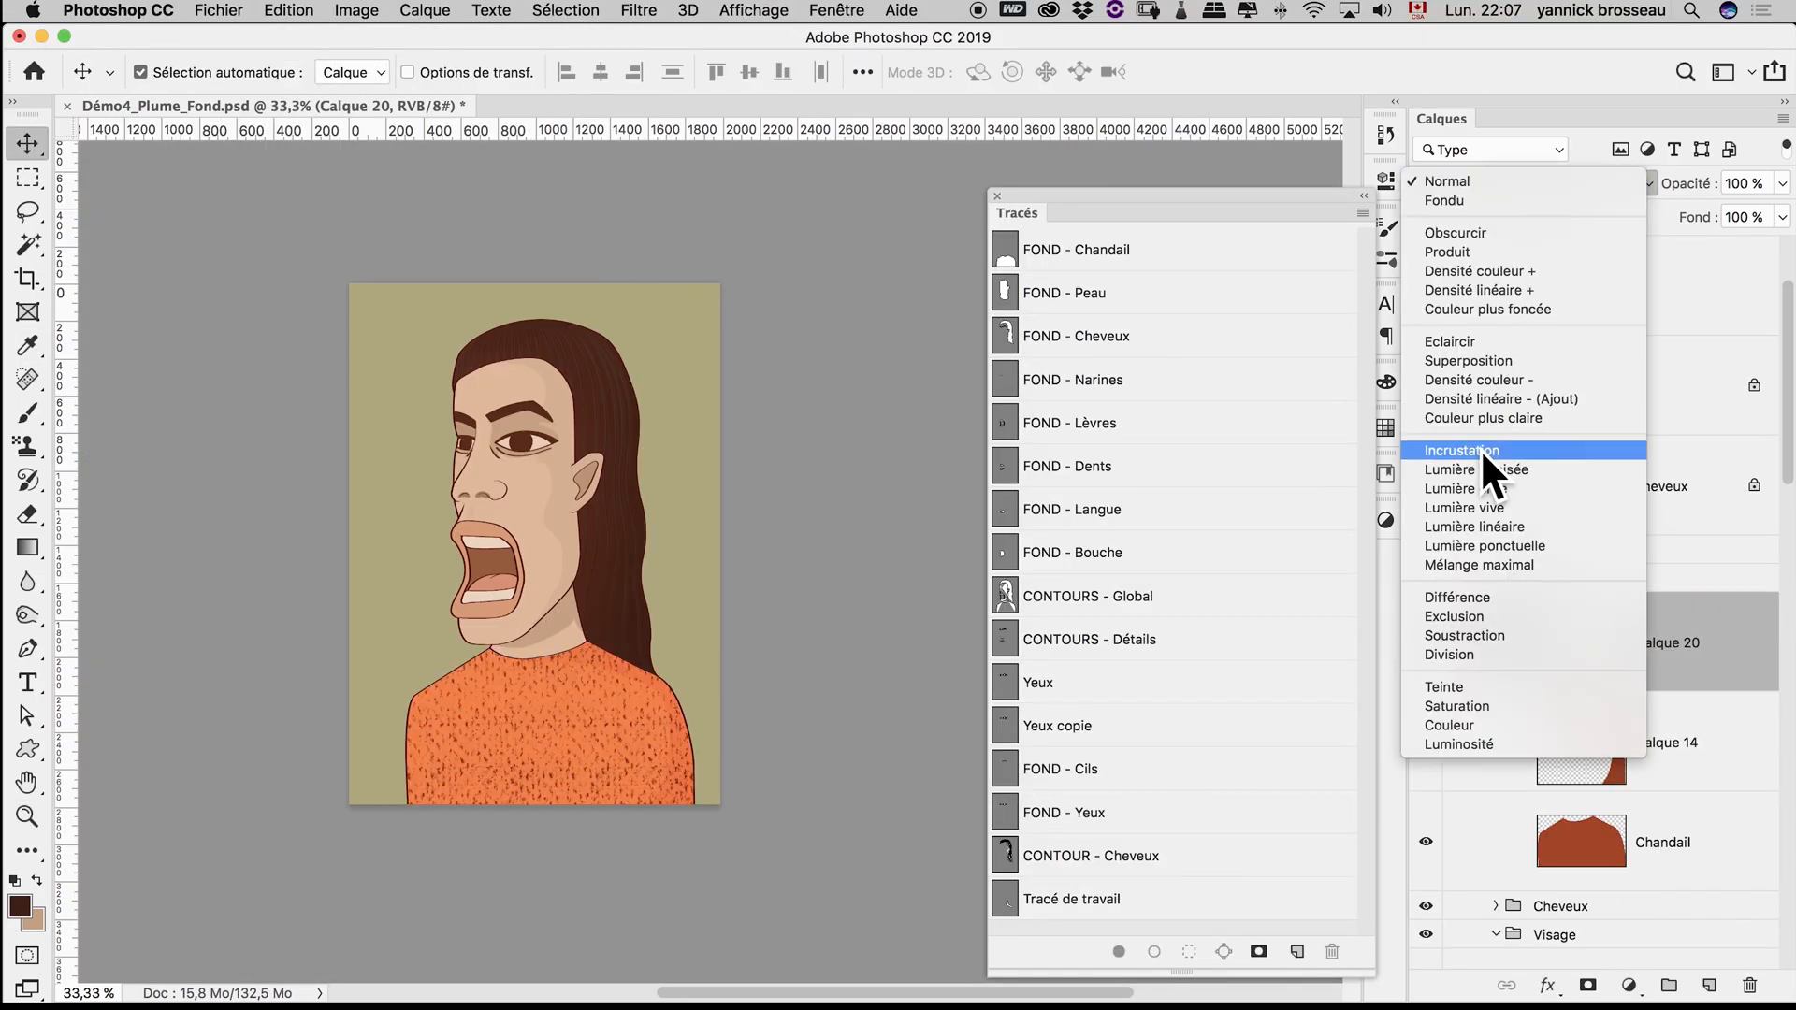
{"action": "left_click", "coordinate": [1474, 249]}
{"action": "key", "text": "3"}
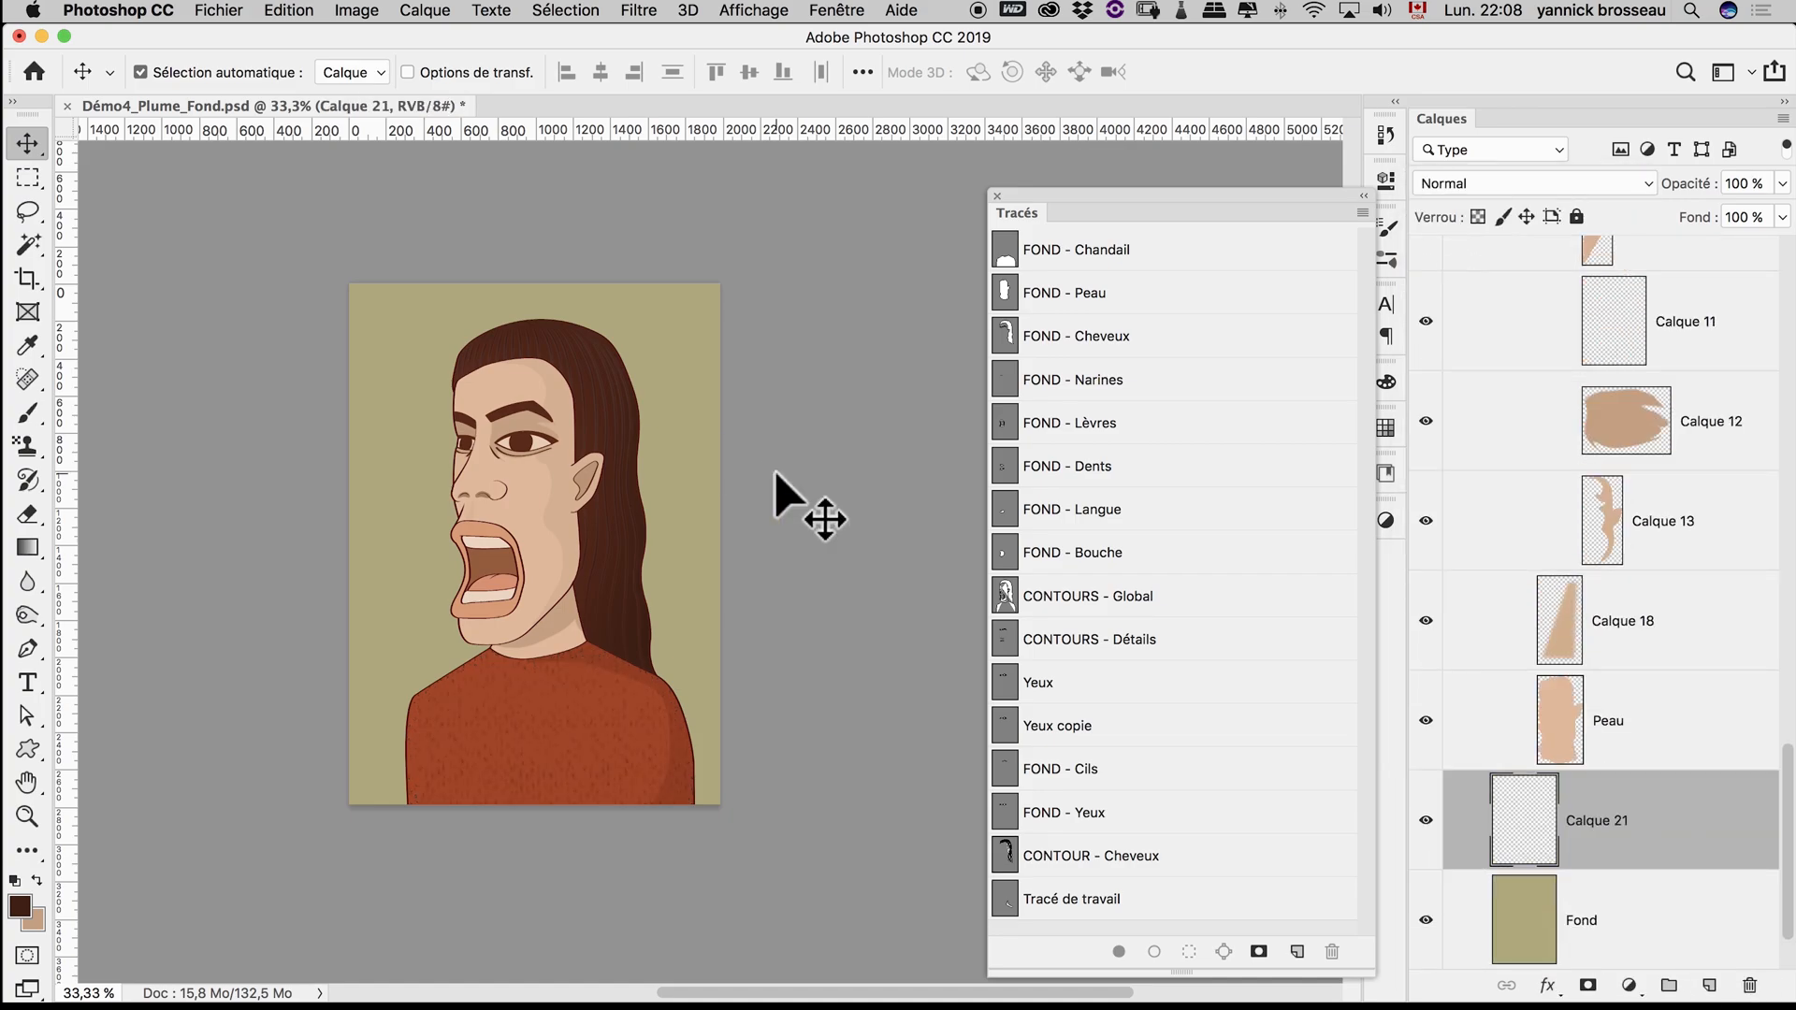
Fill Calque 21, just above the Fond layer, with a blue-and-white dotted pattern.
{"action": "left_click", "coordinate": [288, 10]}
{"action": "left_click", "coordinate": [321, 405]}
{"action": "left_click", "coordinate": [1015, 524]}
{"action": "left_click", "coordinate": [1002, 789]}
{"action": "left_click", "coordinate": [1244, 466]}
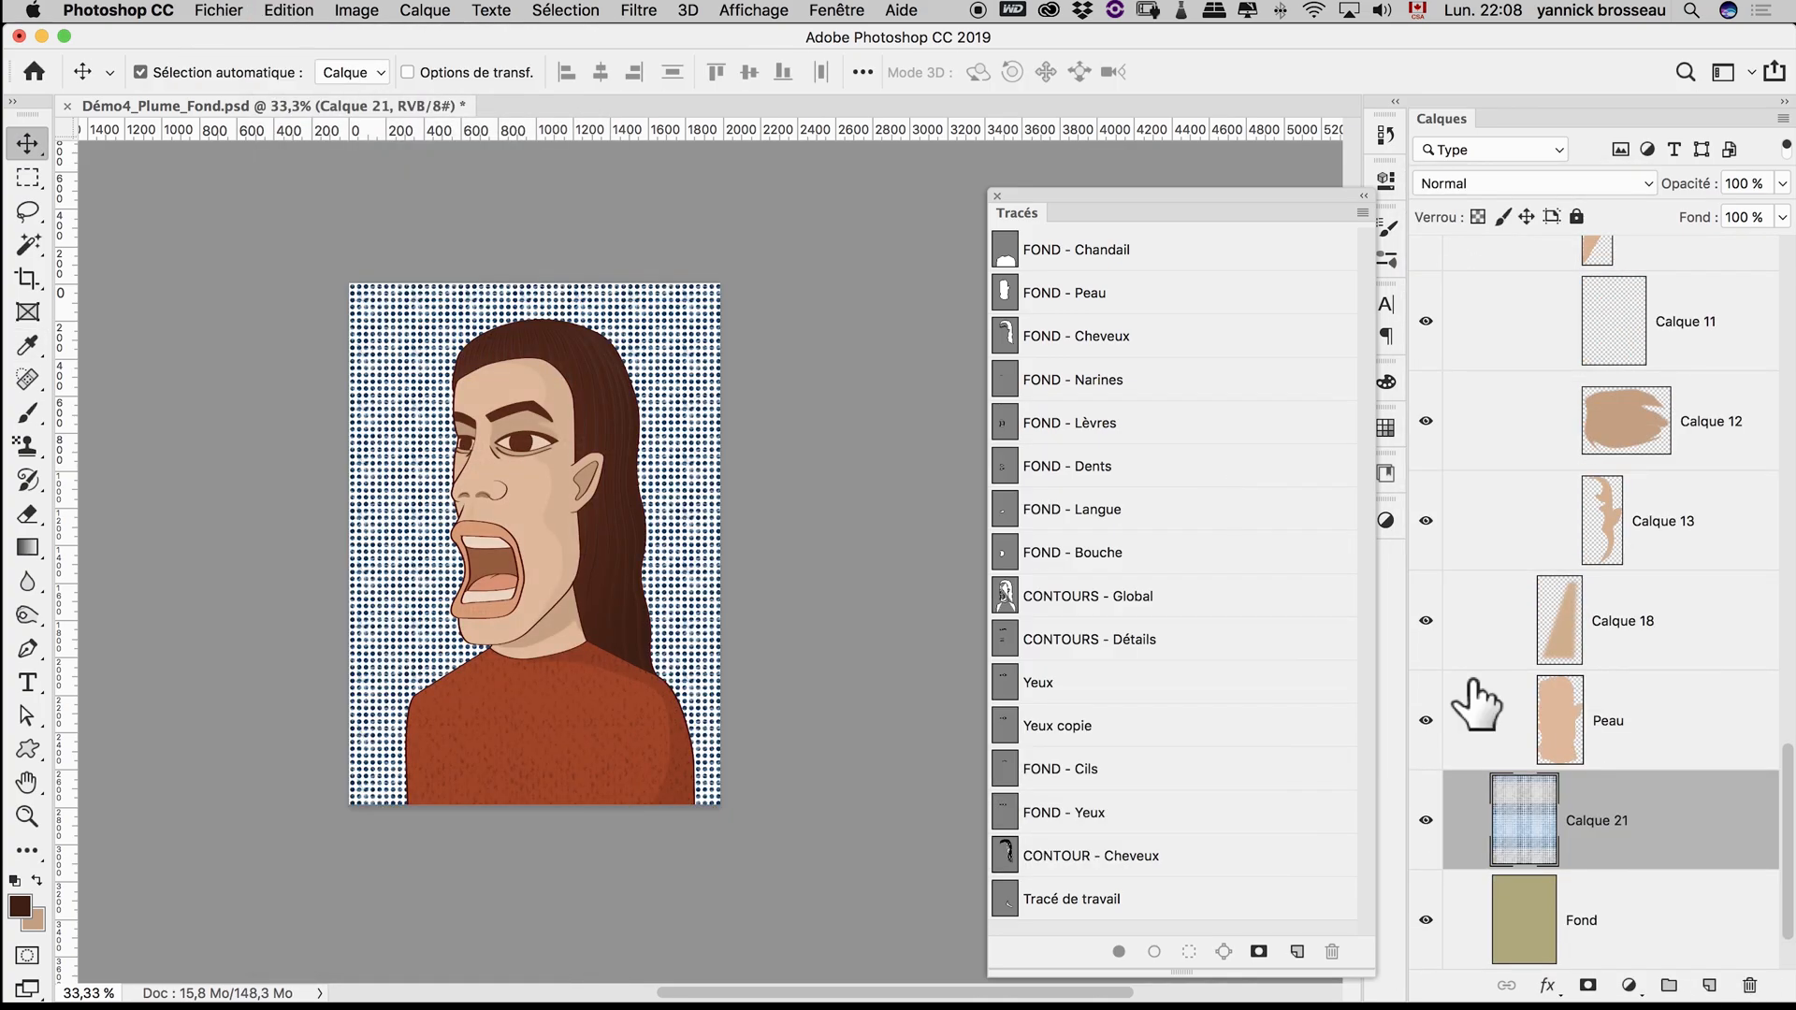
Try the Produit blend mode on the dotted pattern layer.
{"action": "key", "text": "z"}
{"action": "left_click", "coordinate": [391, 619]}
{"action": "key", "text": "i"}
{"action": "left_click", "coordinate": [543, 624]}
{"action": "left_click", "coordinate": [1534, 184]}
{"action": "left_click", "coordinate": [1517, 253]}
{"action": "key", "text": "z"}
{"action": "left_click", "coordinate": [724, 482], "text": "alt"}
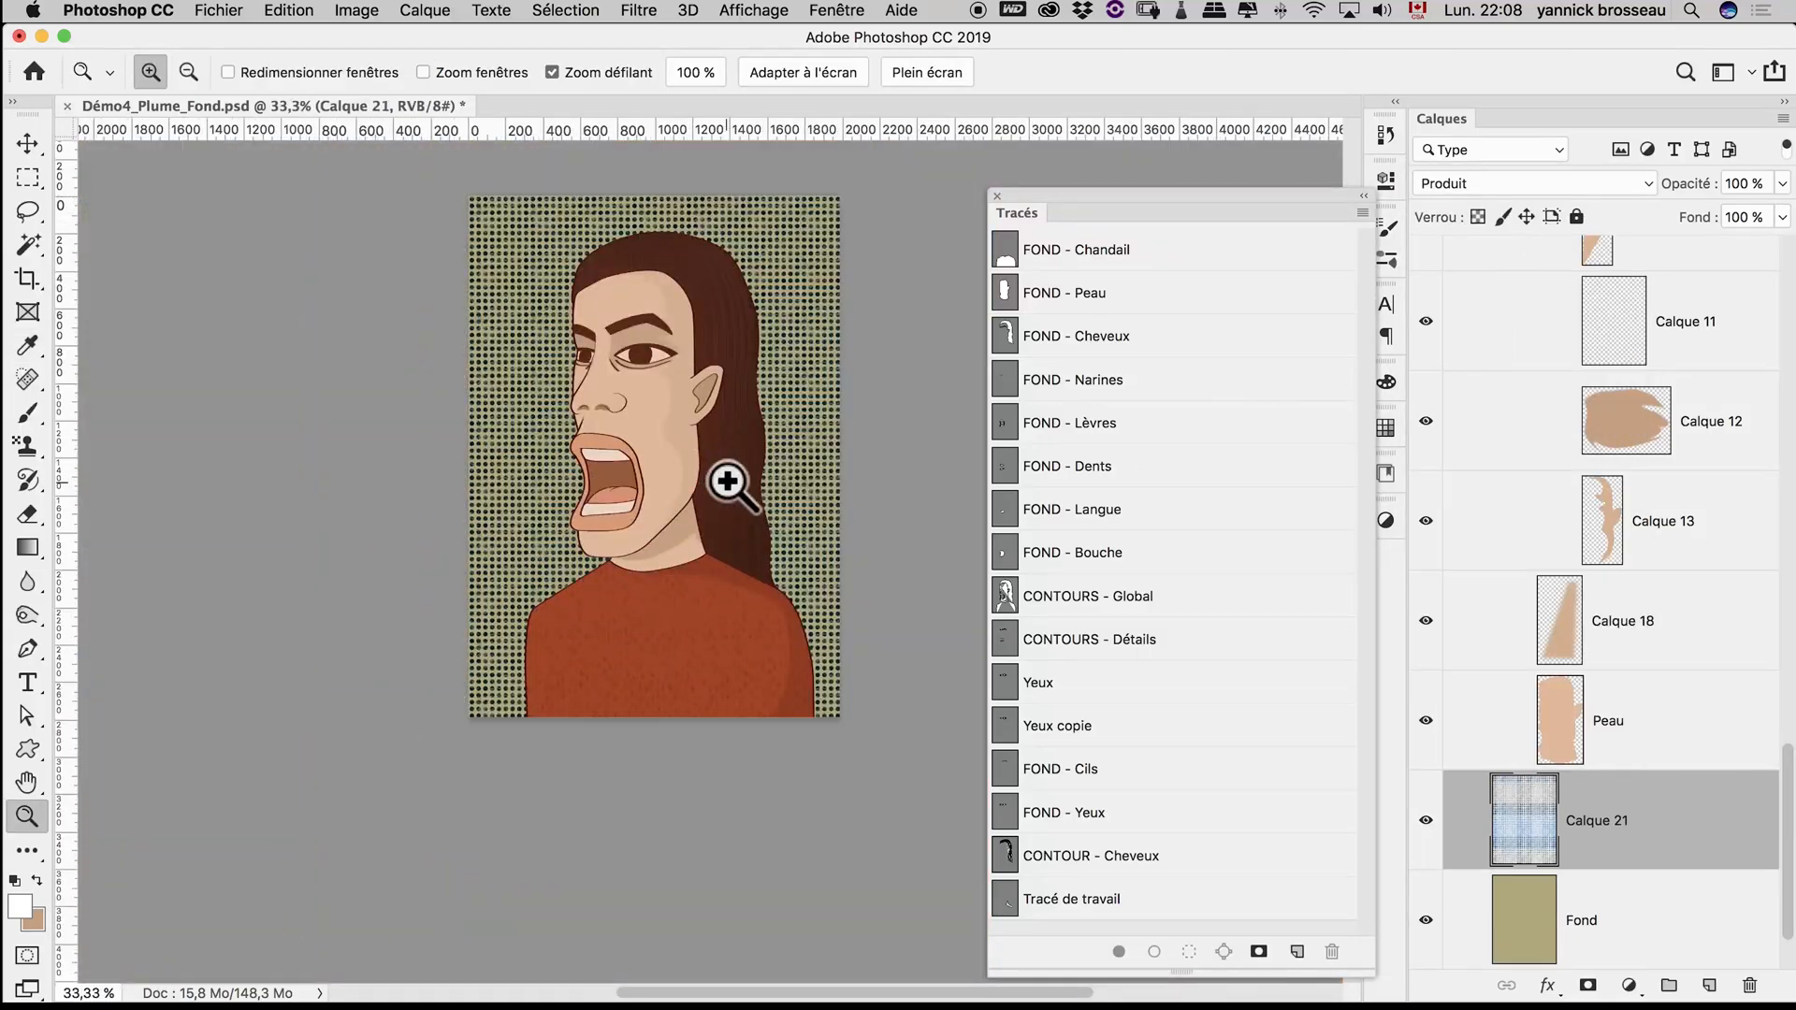
{"action": "left_click", "coordinate": [1533, 183]}
{"action": "left_click", "coordinate": [1501, 112]}
Load the dotted pattern as a selection through the Couches channels and hide Calque 21.
{"action": "left_click", "coordinate": [835, 10]}
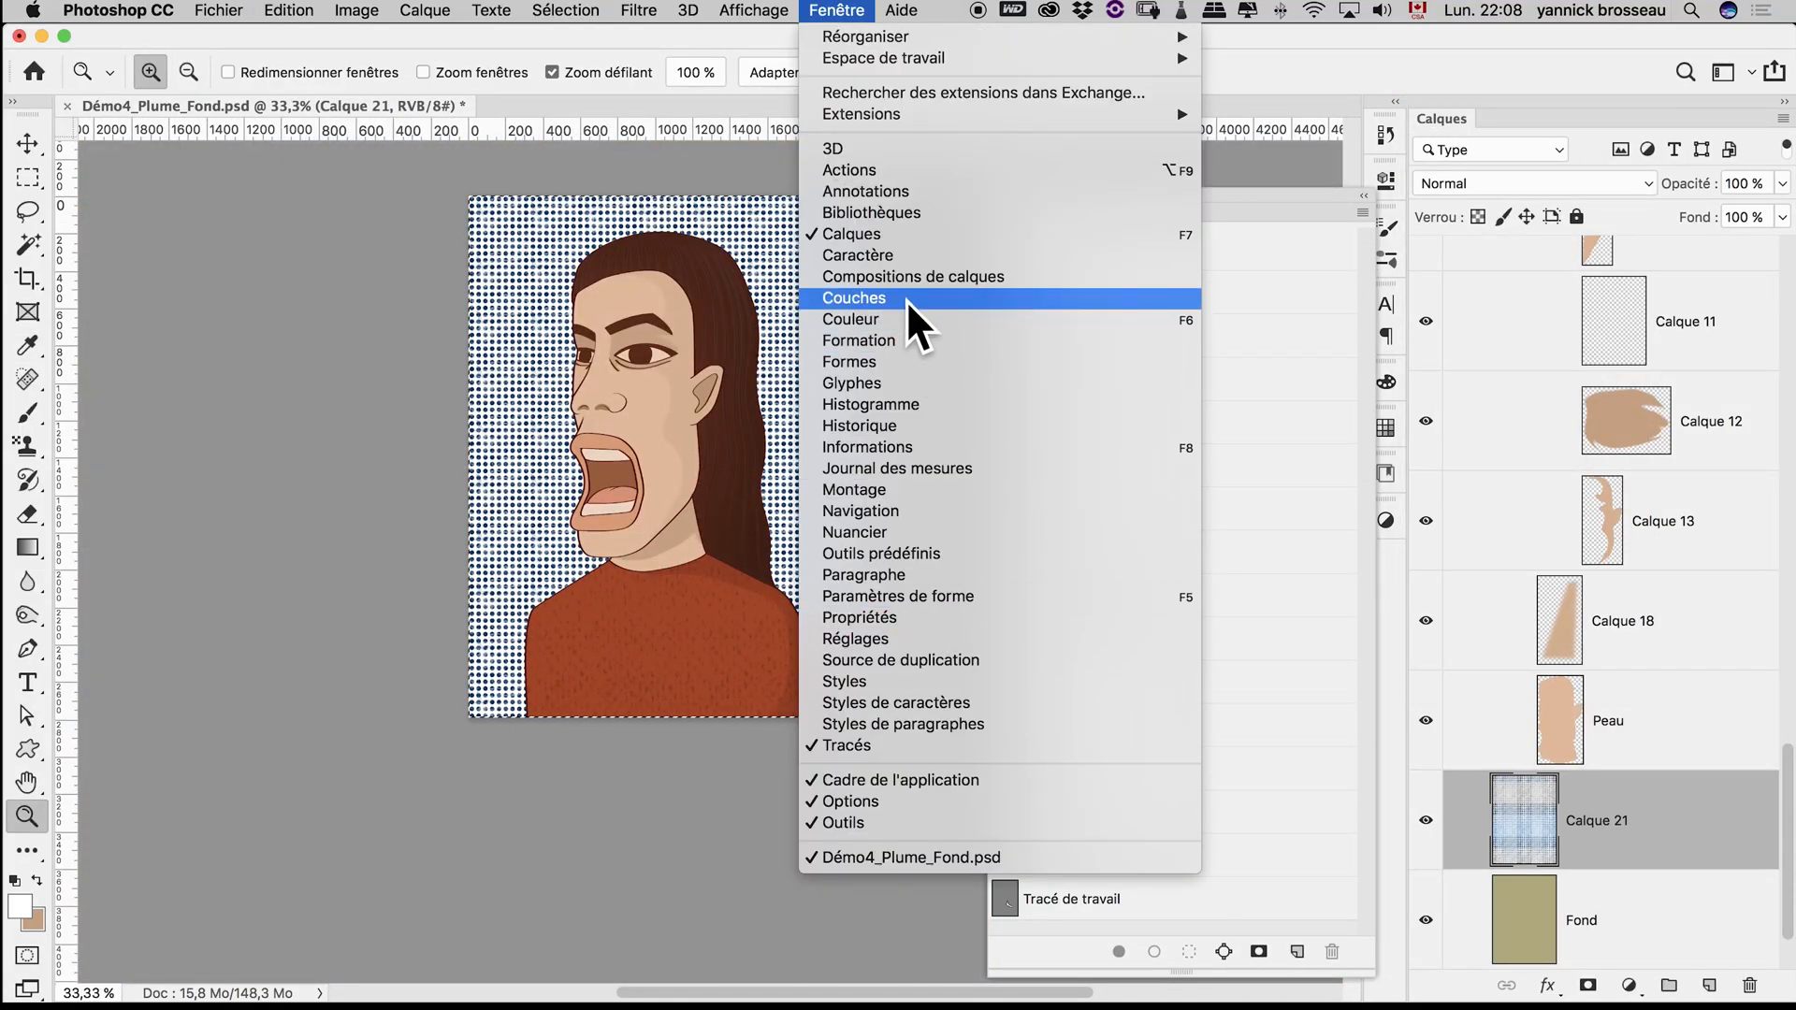
{"action": "left_click", "coordinate": [907, 300]}
{"action": "left_click", "coordinate": [453, 838]}
{"action": "key", "text": "super+v"}
{"action": "left_click", "coordinate": [213, 654], "text": "super"}
{"action": "left_click", "coordinate": [267, 272]}
{"action": "left_click", "coordinate": [158, 188]}
{"action": "left_click", "coordinate": [1425, 820]}
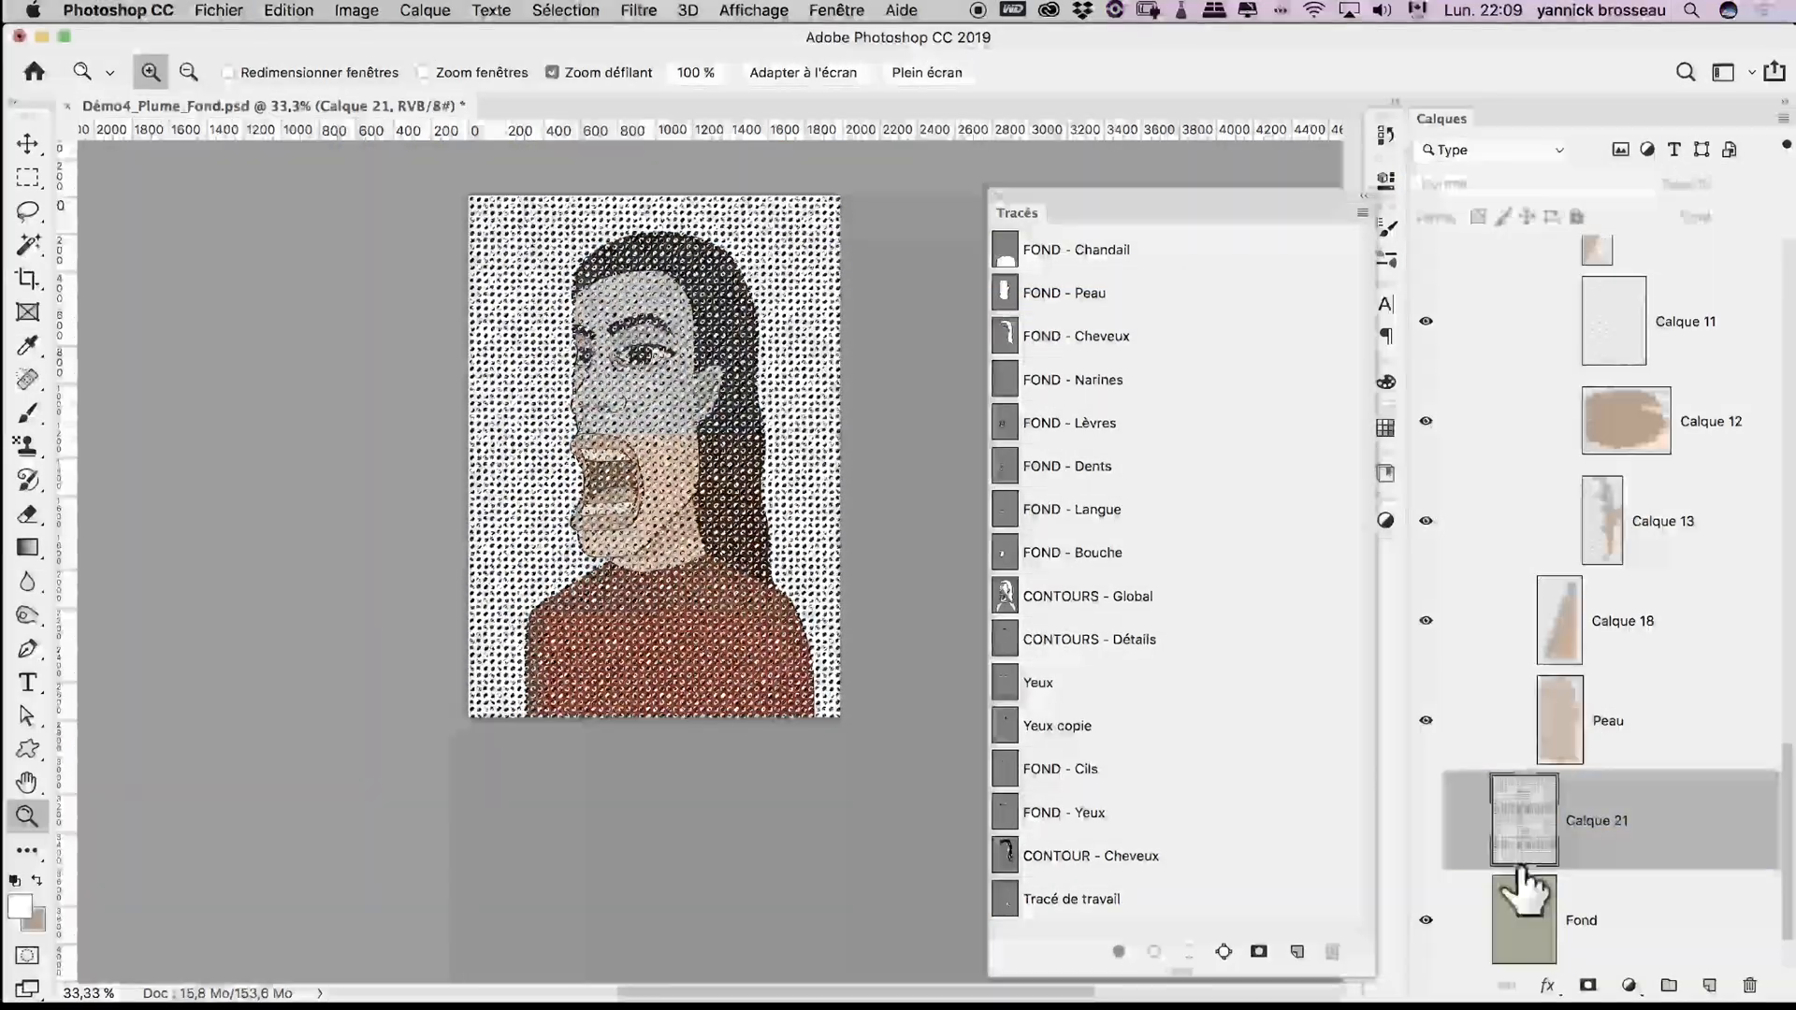
Copy the dotted selection from the Fond layer to a new layer and darken the dots with Teinte/Saturation.
{"action": "left_click", "coordinate": [1530, 905]}
{"action": "key", "text": "super+j"}
{"action": "key", "text": "super+u"}
{"action": "left_click_drag", "start_coordinate": [1255, 735], "coordinate": [1237, 735]}
{"action": "left_click_drag", "start_coordinate": [1258, 681], "coordinate": [1277, 687]}
{"action": "left_click", "coordinate": [1549, 499]}
Close the Tracés panel and save the document.
{"action": "left_click", "coordinate": [654, 402]}
{"action": "left_click", "coordinate": [998, 197]}
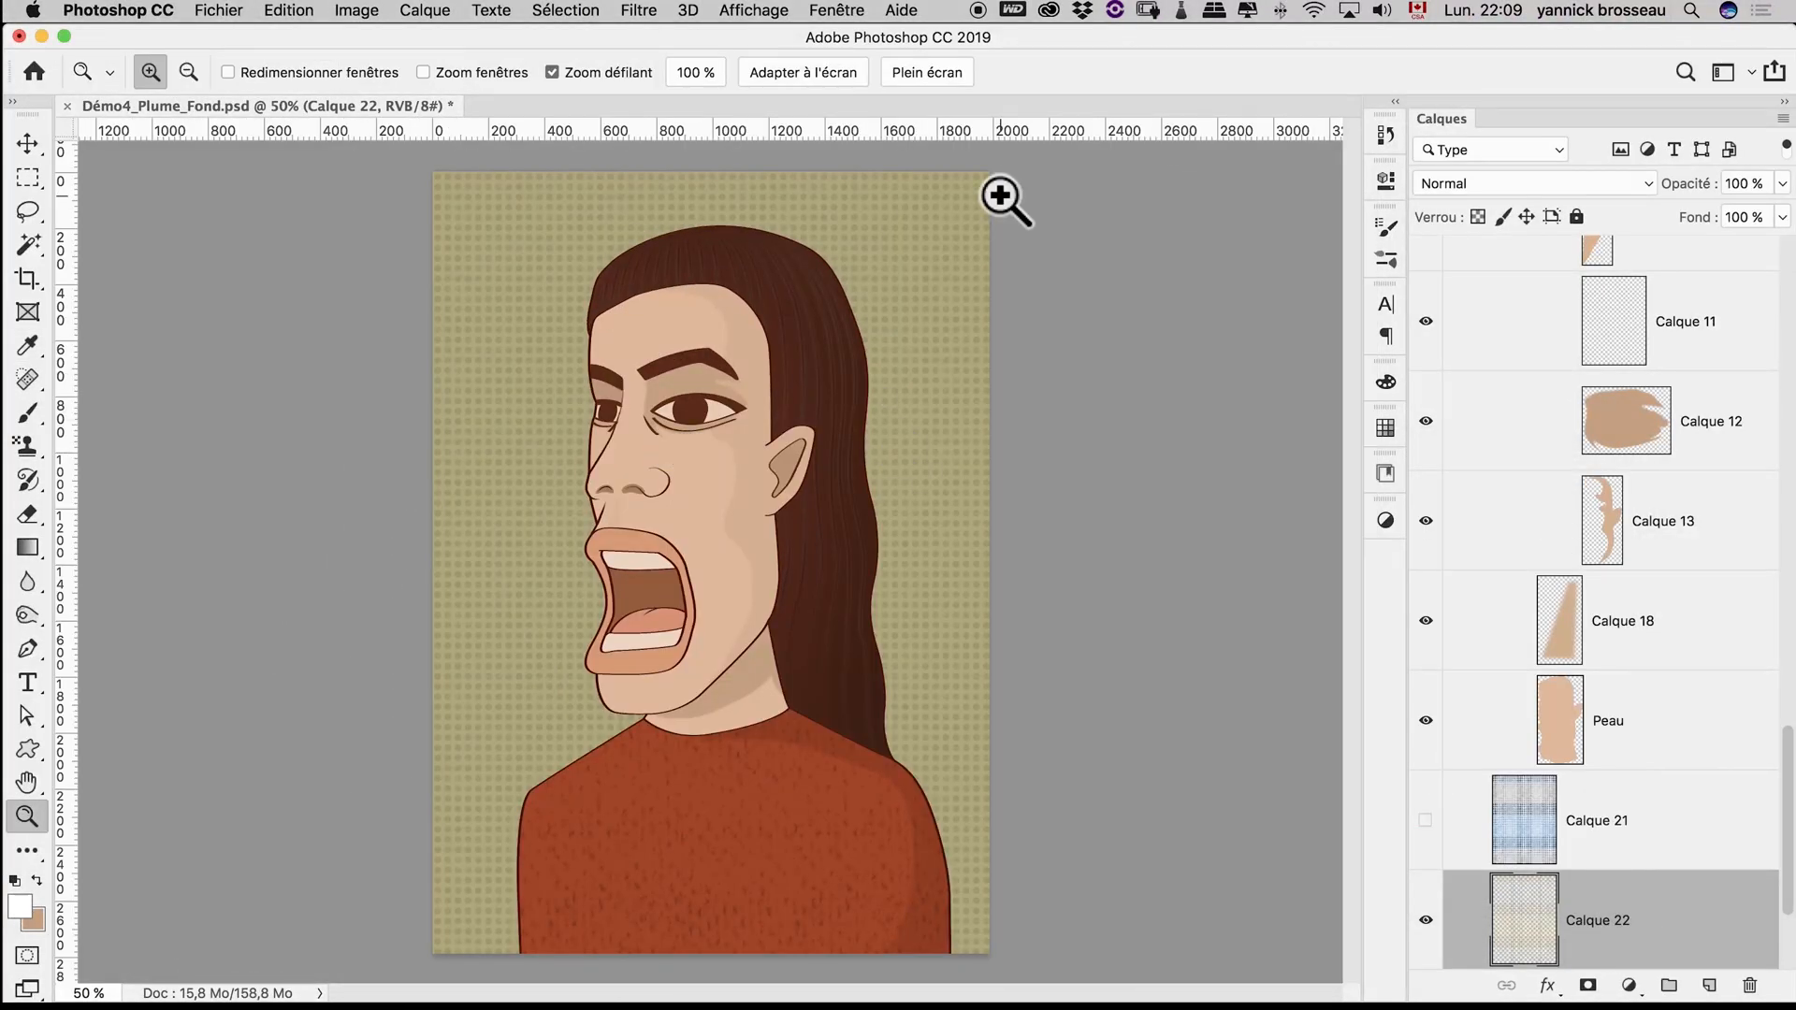
{"action": "key", "text": "super+s"}
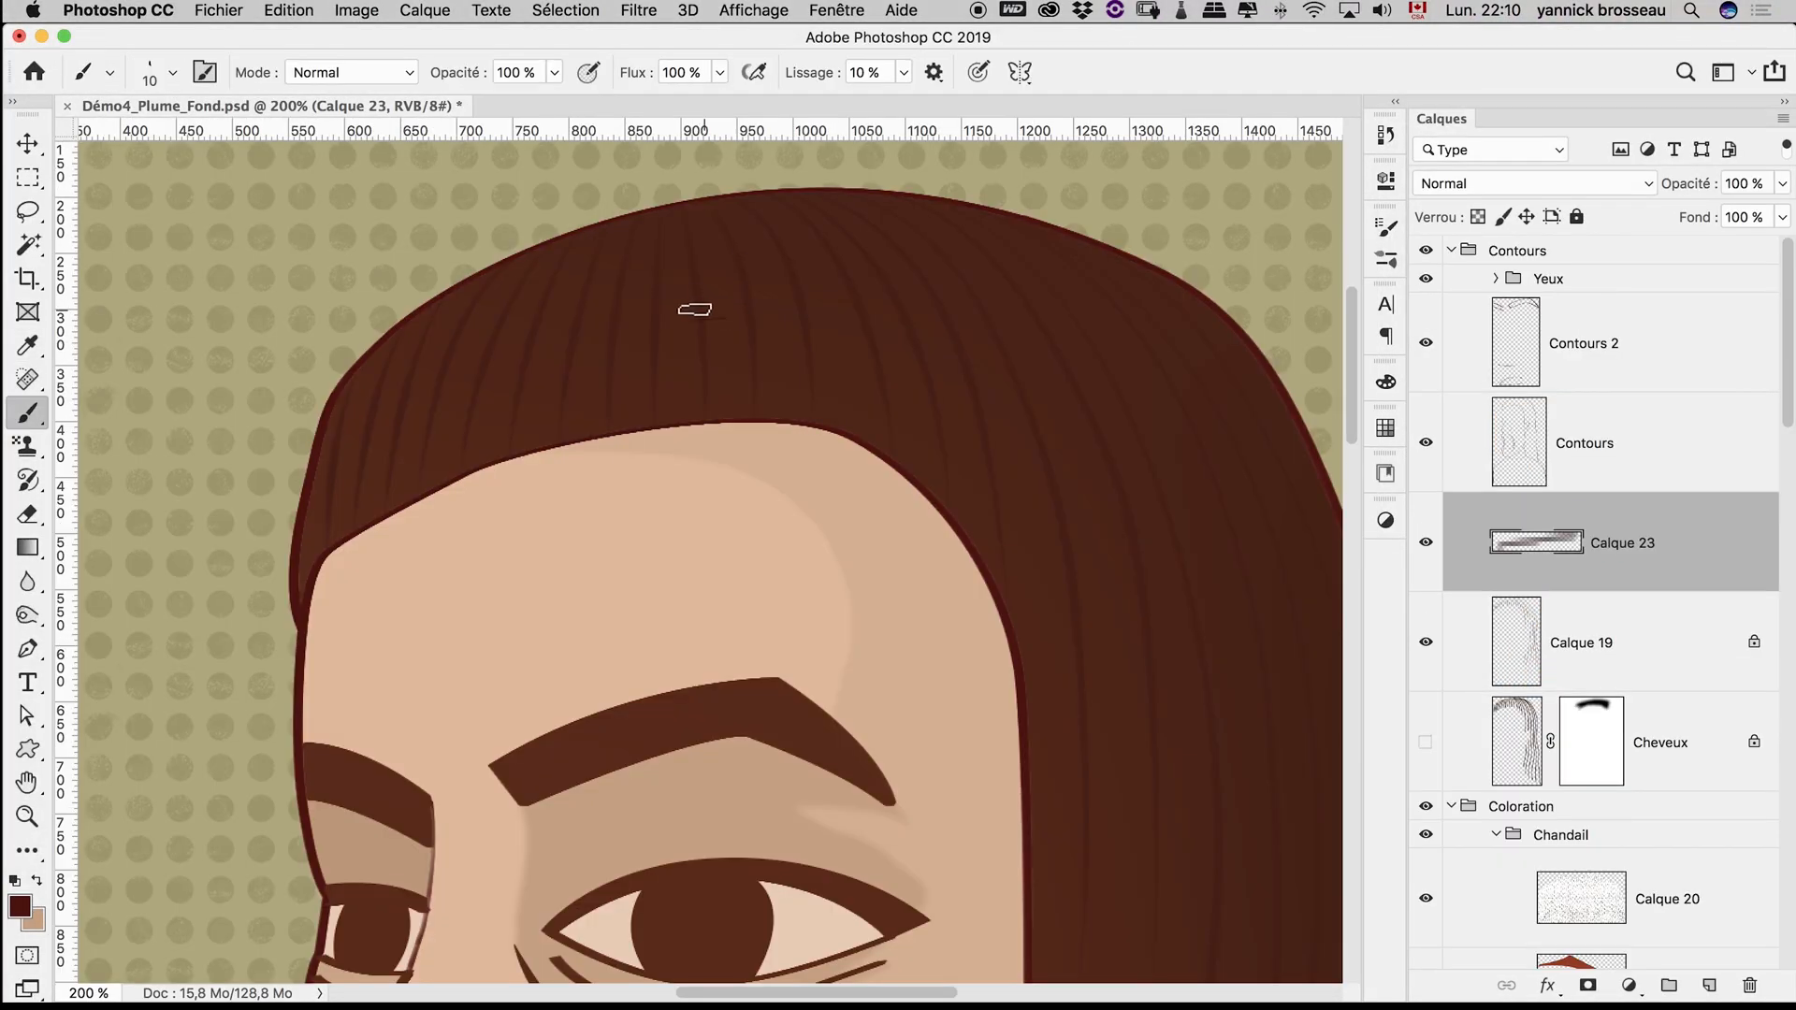
Paint short crosswise brush strokes over the fringe and crown of the hair on Calque 23.
{"action": "left_click_drag", "start_coordinate": [721, 300], "coordinate": [746, 343]}
{"action": "left_click", "coordinate": [498, 346], "text": "alt"}
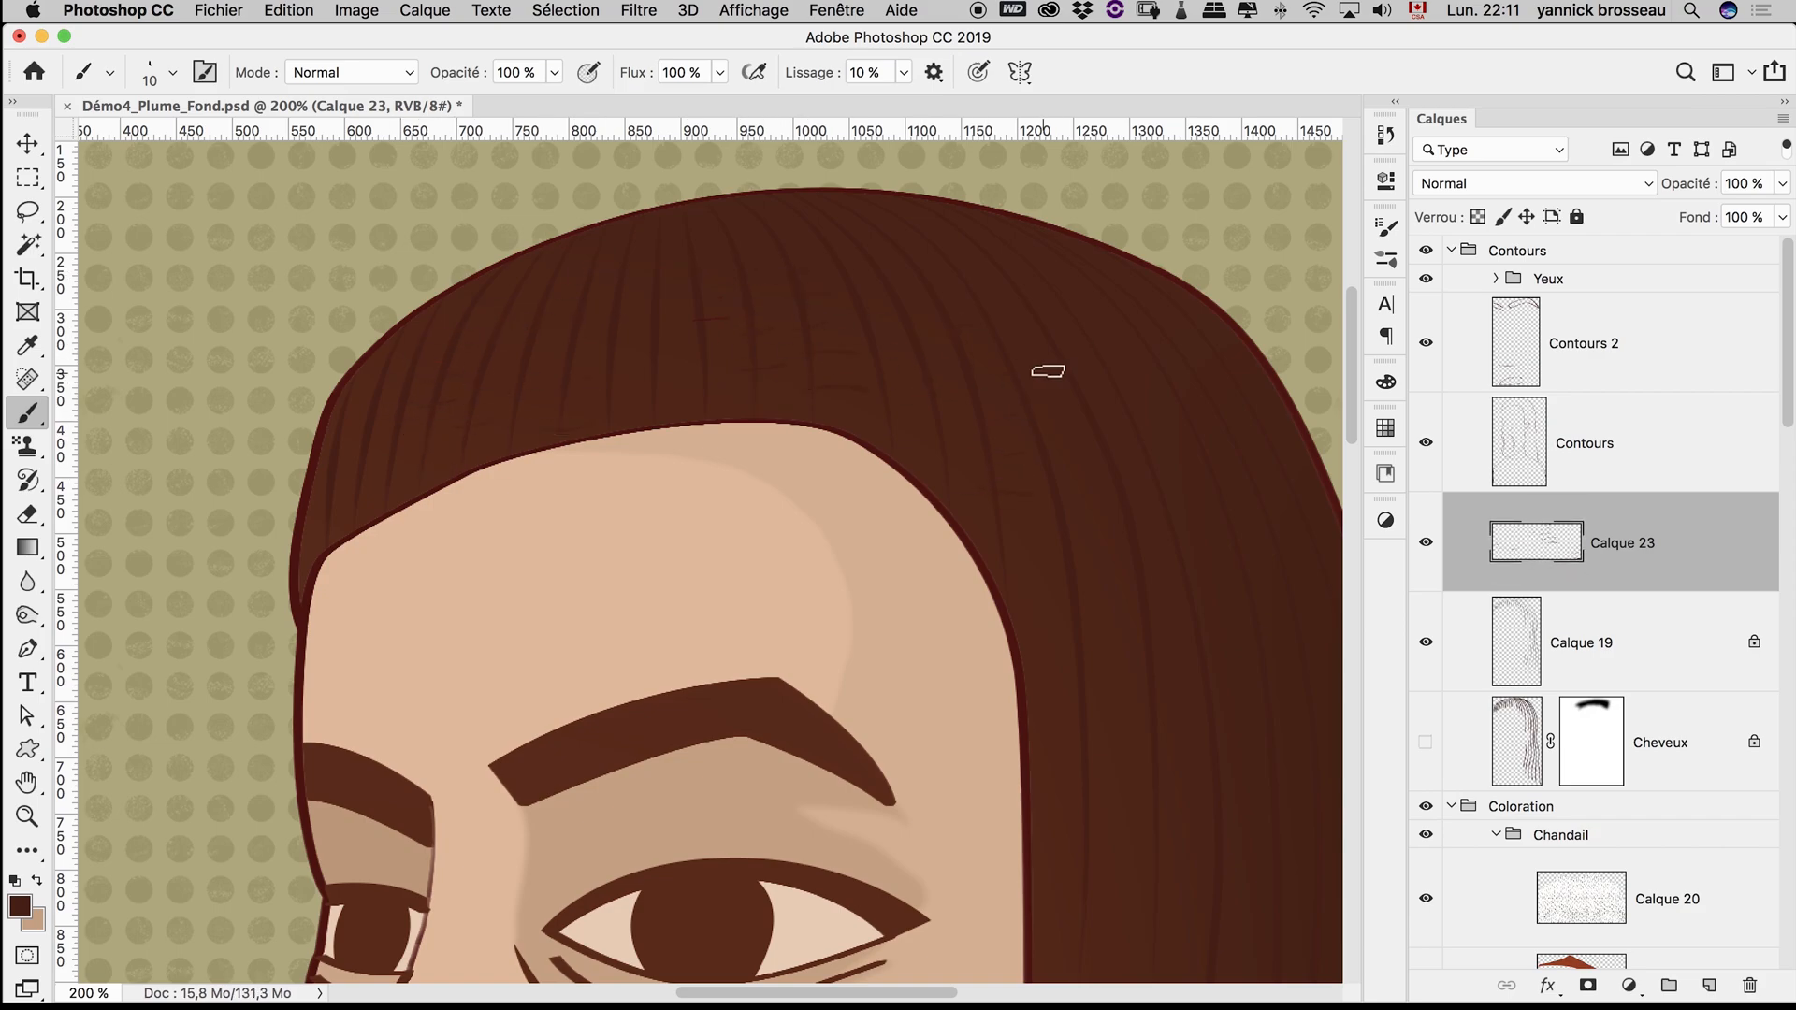
{"action": "left_click_drag", "start_coordinate": [1106, 664], "coordinate": [1018, 646]}
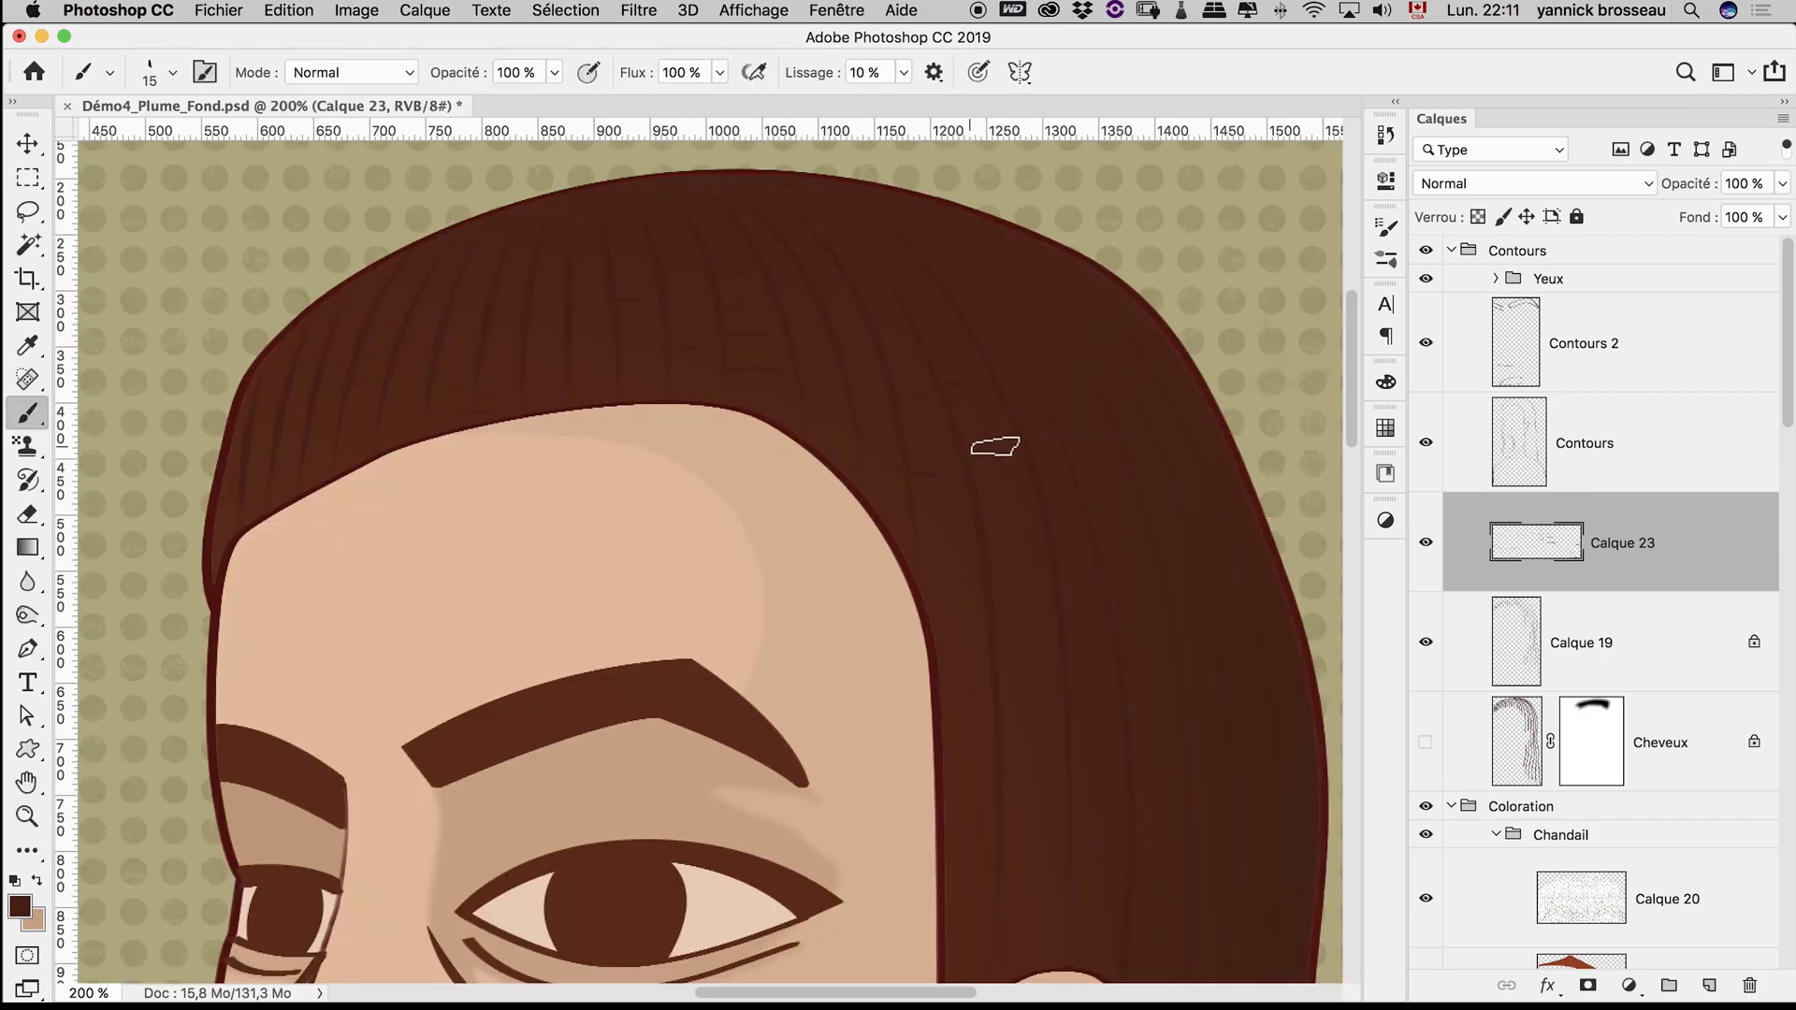
{"action": "scroll", "coordinate": [1026, 744], "scroll_direction": "down", "scroll_amount": 5}
{"action": "scroll", "coordinate": [1031, 301], "scroll_direction": "up", "scroll_amount": 5}
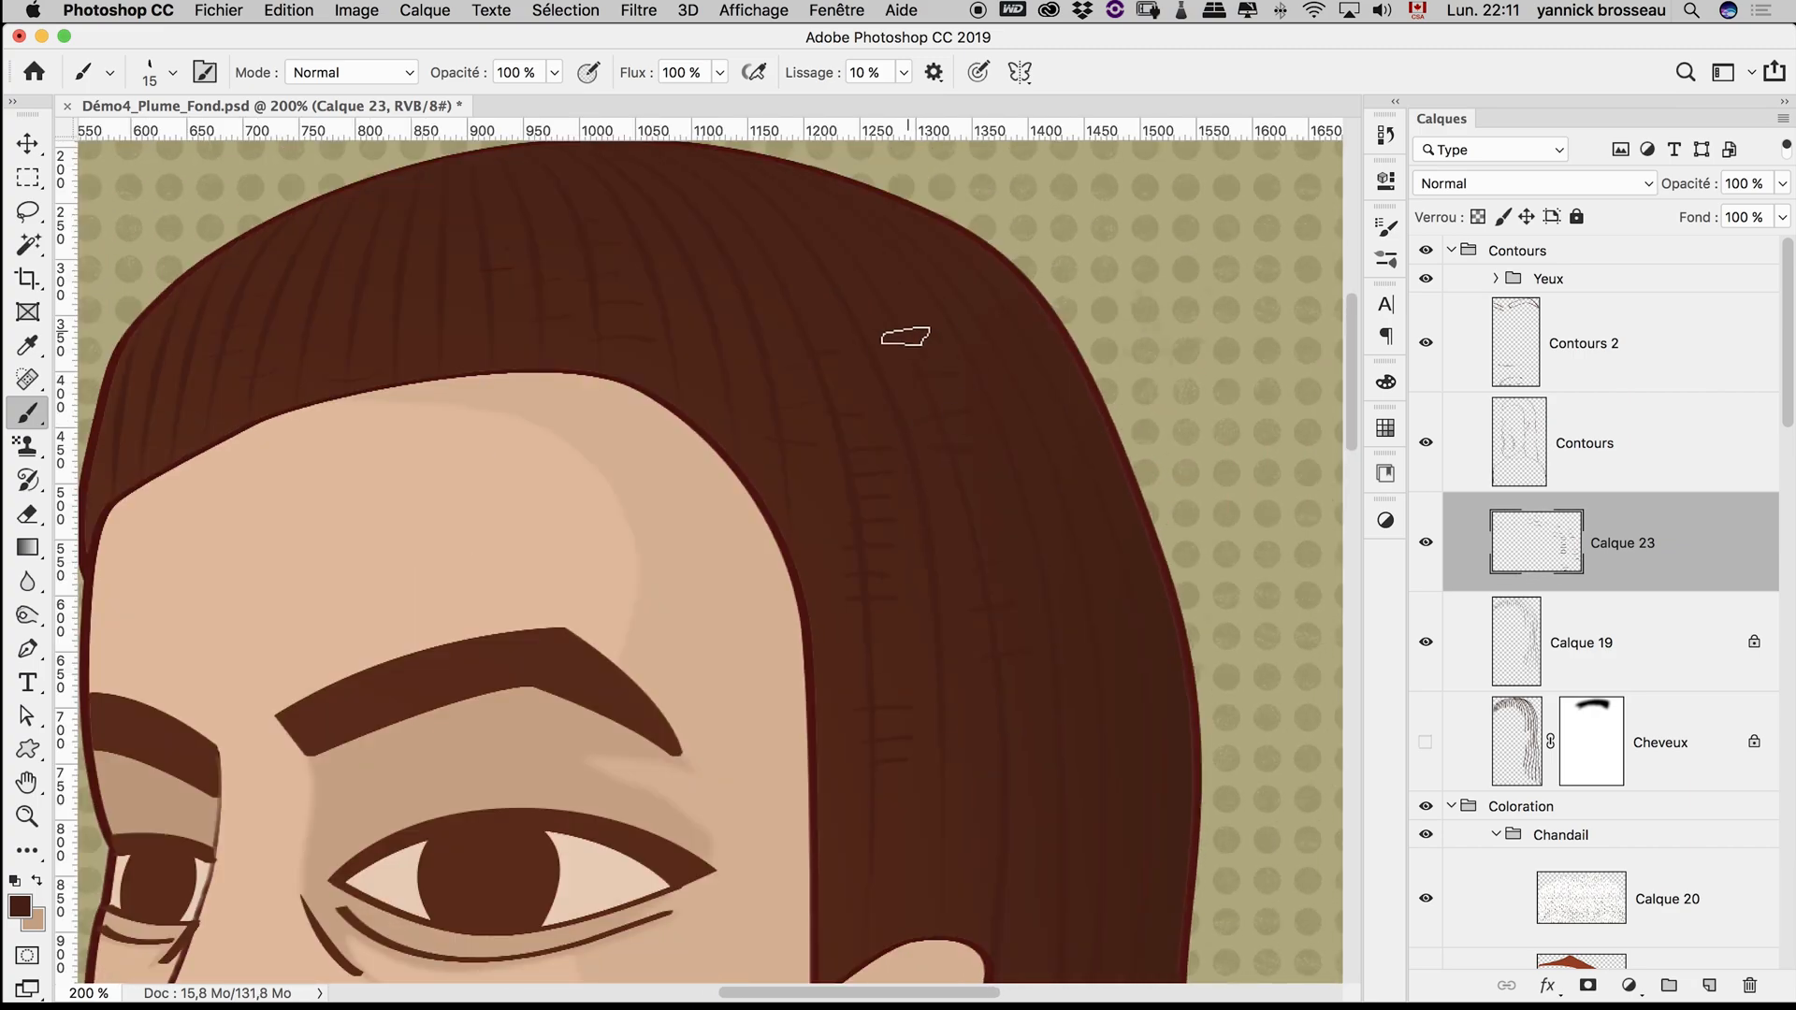
{"action": "left_click_drag", "start_coordinate": [1000, 375], "coordinate": [1109, 524]}
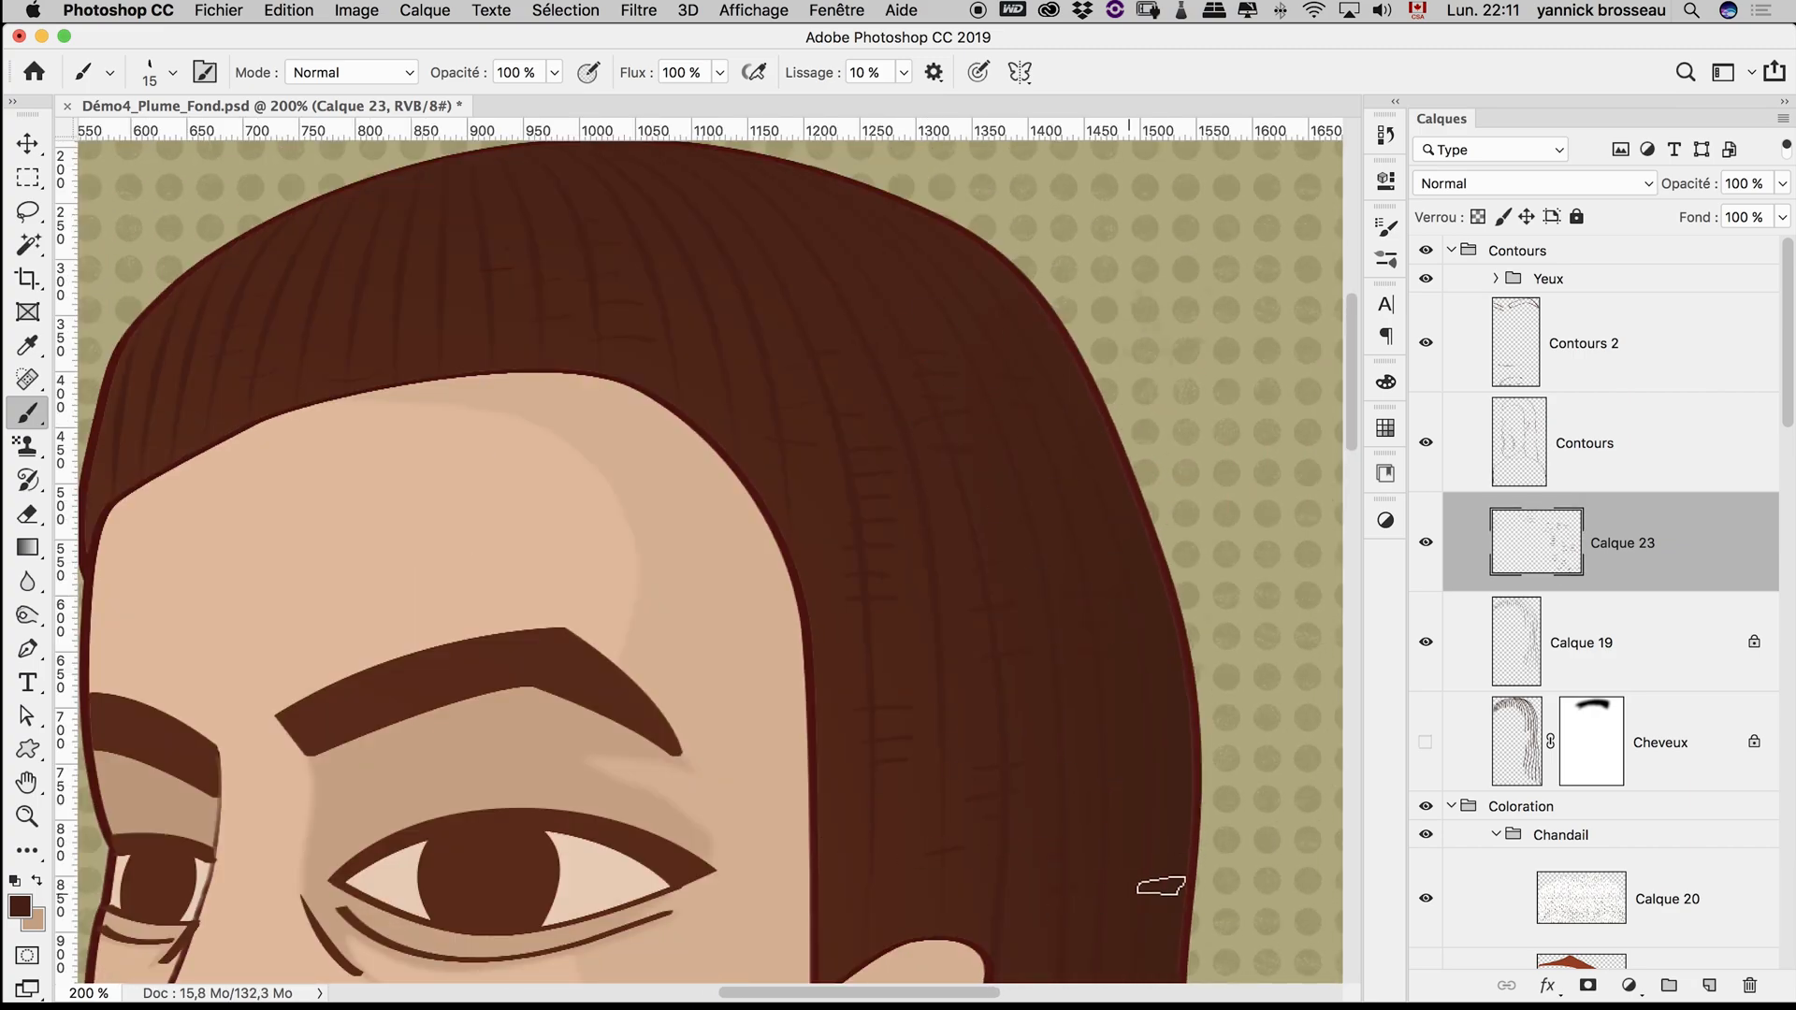
Paint short crosswise strokes on the long hair behind the ear and cheek with the 15-pixel brush.
{"action": "scroll", "coordinate": [1160, 886], "scroll_direction": "down", "scroll_amount": 10}
{"action": "mouse_move", "coordinate": [699, 685]}
{"action": "left_mouse_down"}
{"action": "mouse_move", "coordinate": [772, 692]}
{"action": "mouse_move", "coordinate": [756, 381]}
{"action": "left_mouse_up"}
{"action": "left_click_drag", "start_coordinate": [771, 482], "coordinate": [830, 482]}
Set the foreground colour to the dark brown 3e1810 for the hair strokes.
{"action": "left_click", "coordinate": [20, 905]}
{"action": "left_click", "coordinate": [1211, 213]}
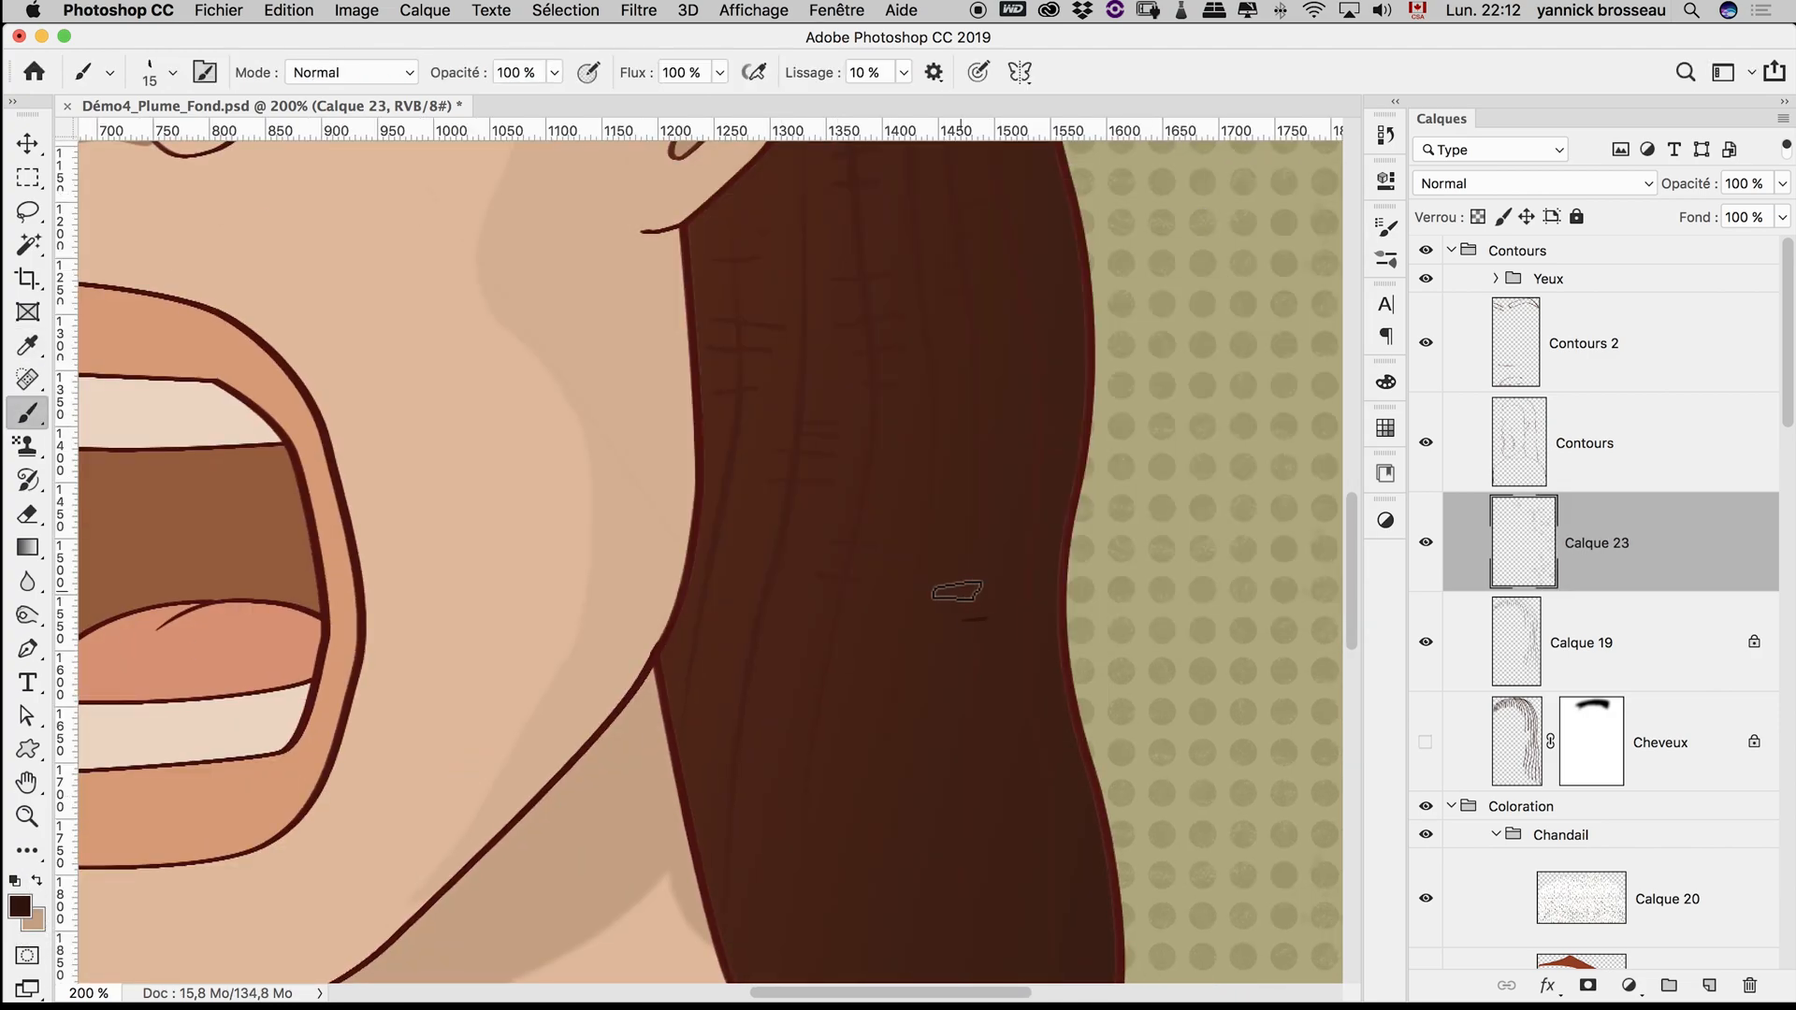
{"action": "left_click", "coordinate": [19, 905]}
{"action": "left_click", "coordinate": [888, 437]}
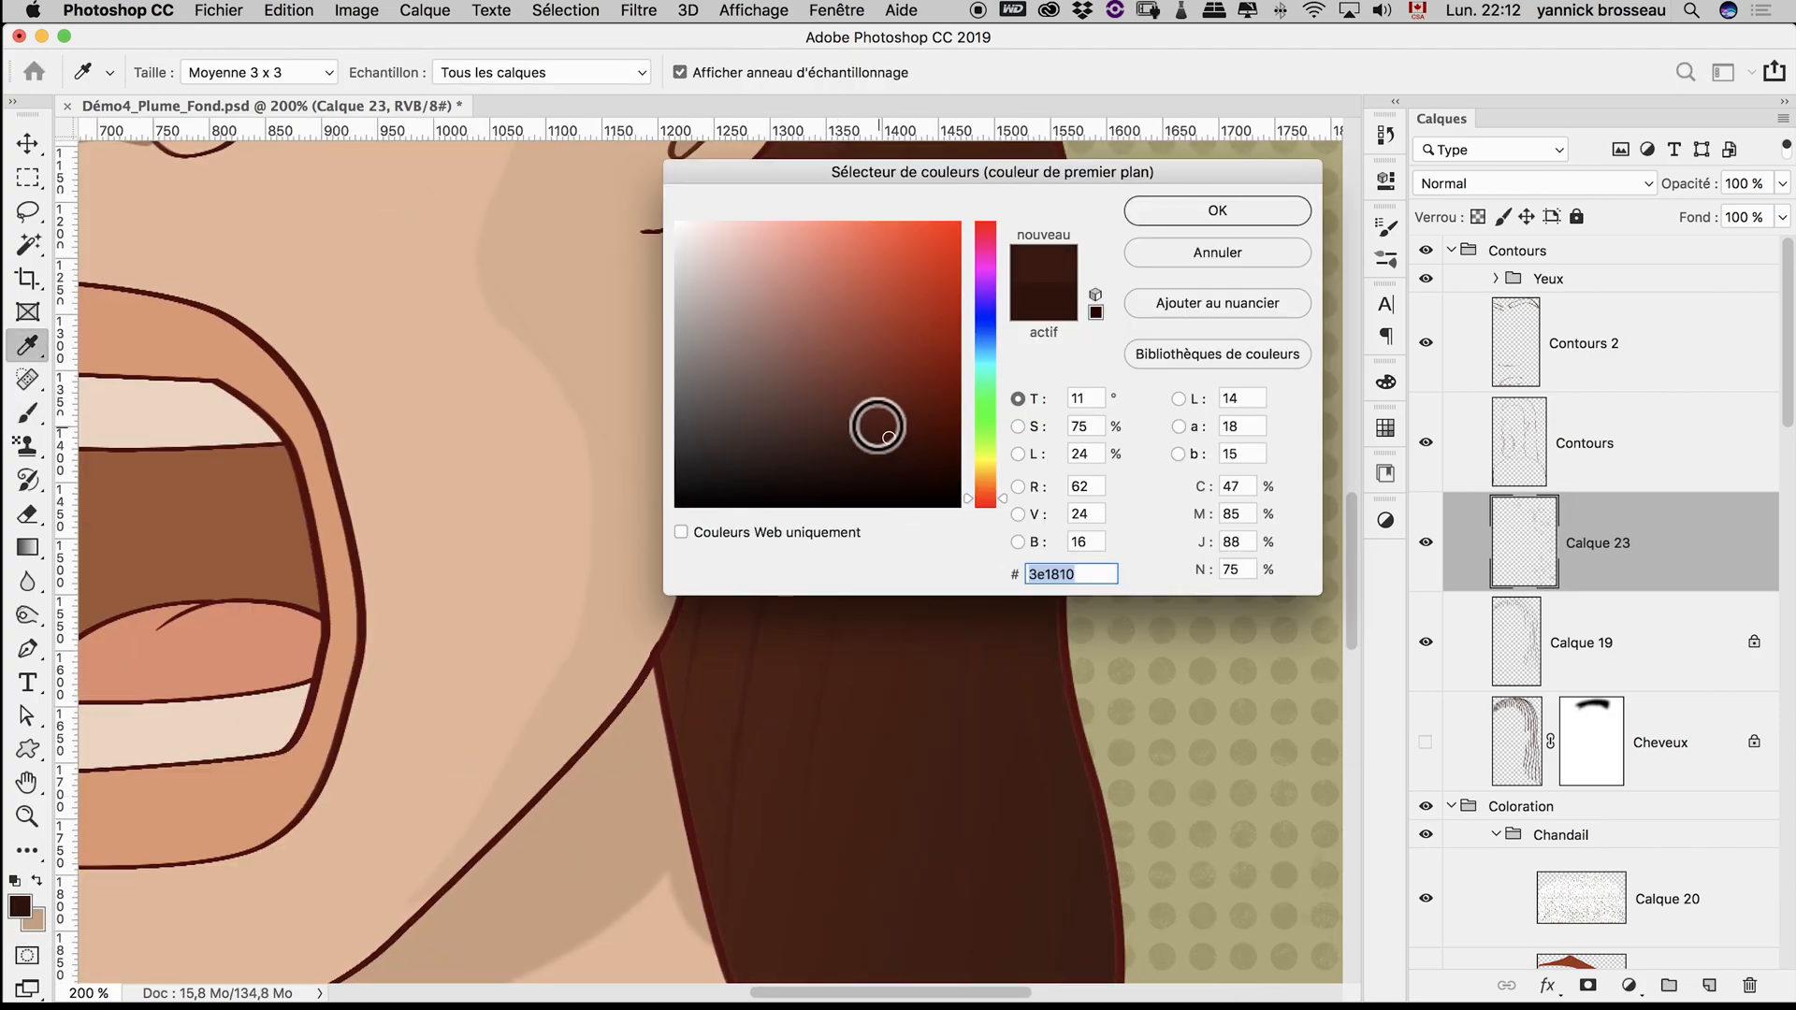
{"action": "left_click", "coordinate": [1204, 213]}
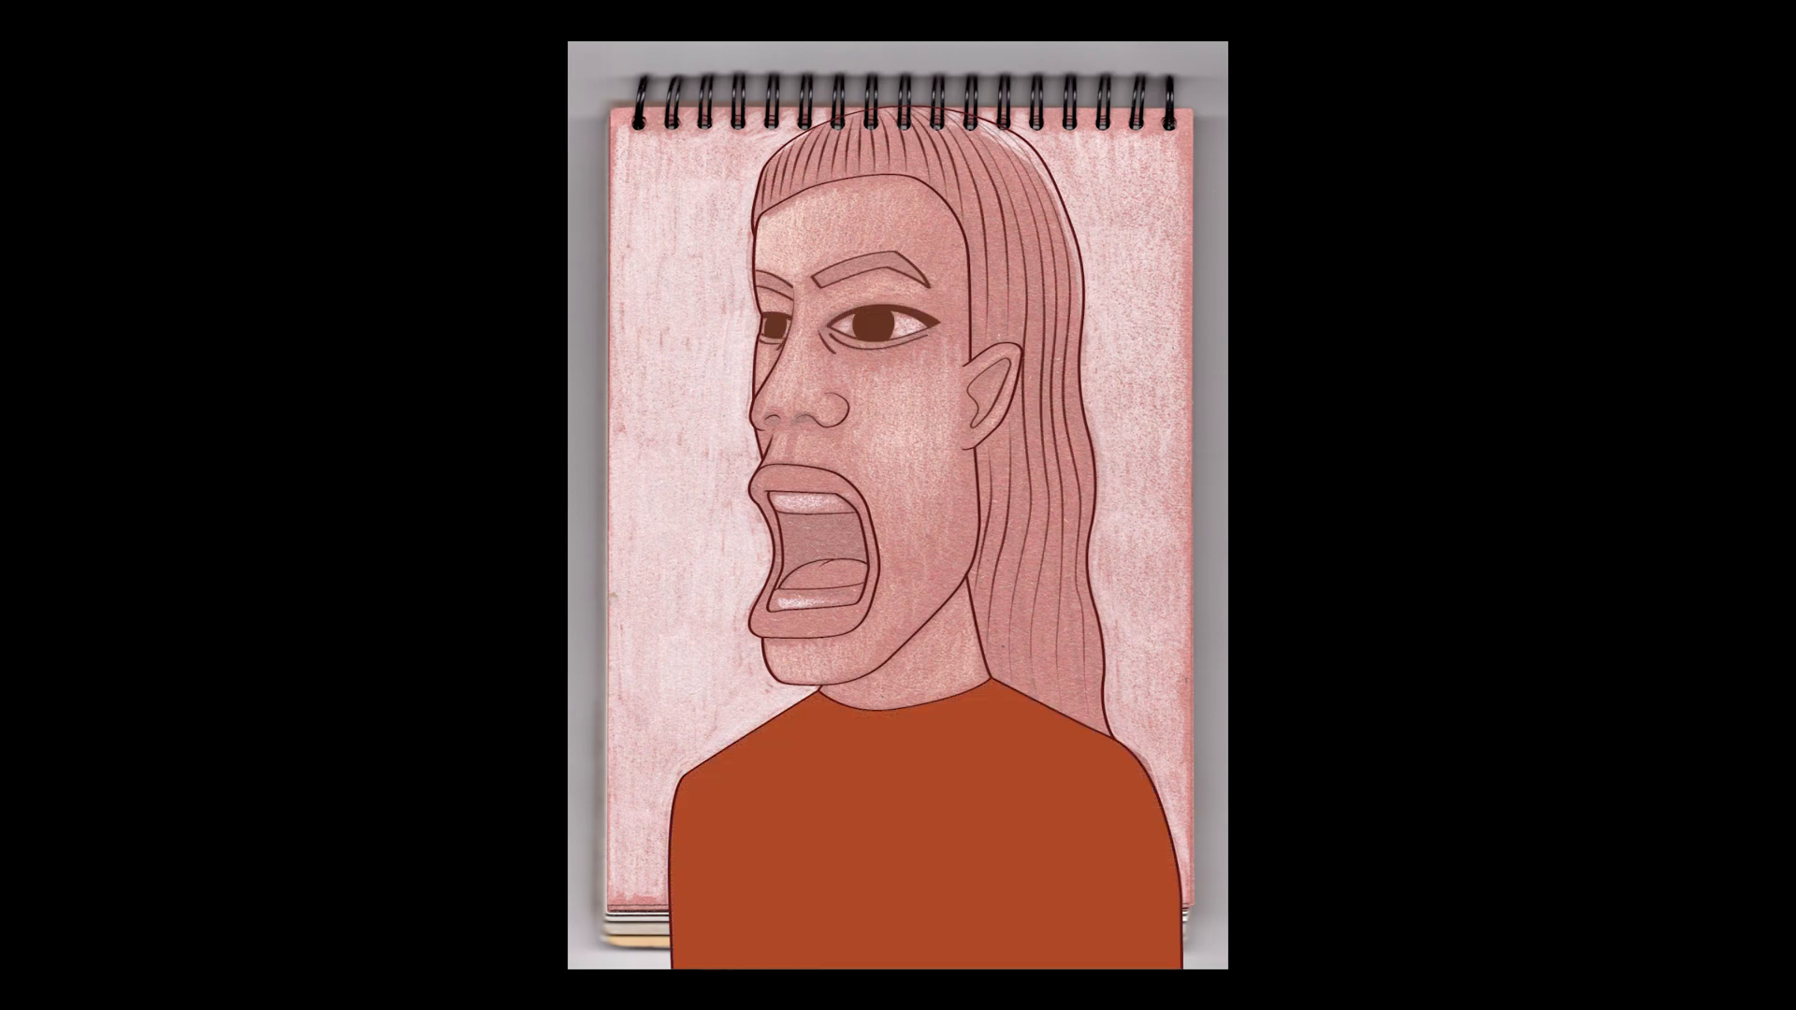